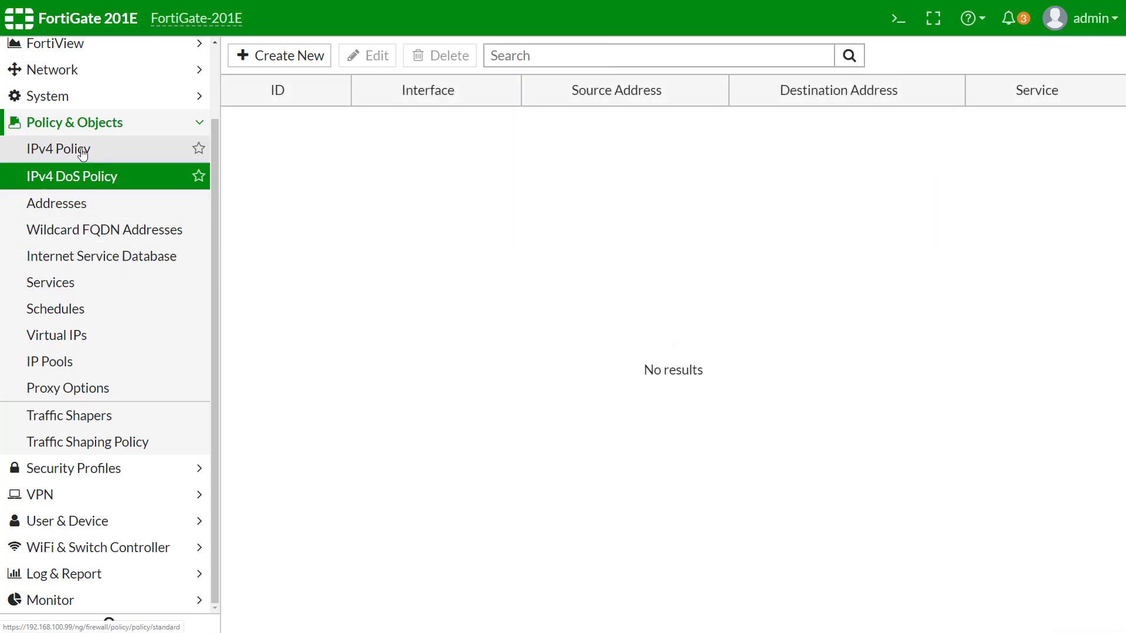
Show the IPv4 policies, expand the LAN (port1) → LAN (port1) group and open LocalNATPolicy for editing.
left_click(83, 154)
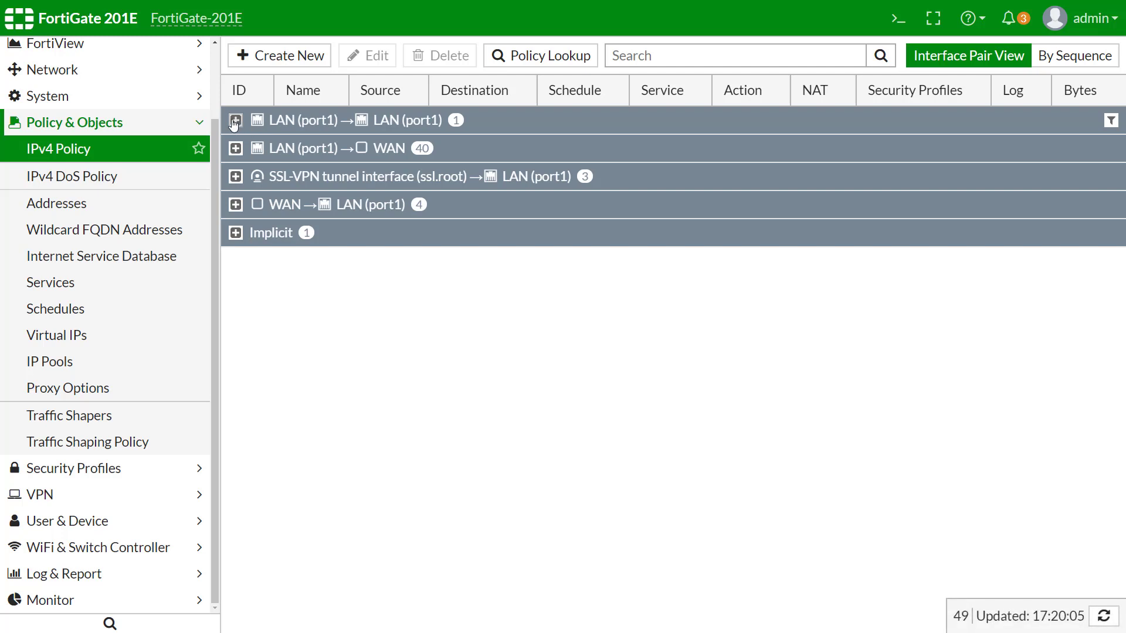
left_click(235, 121)
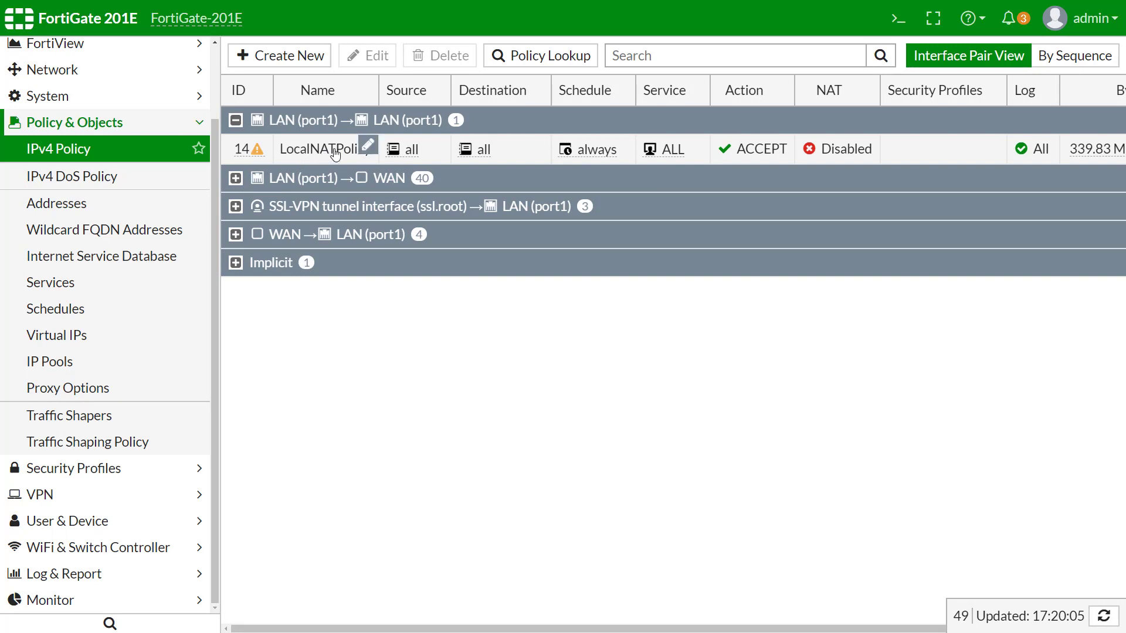
double_click(366, 147)
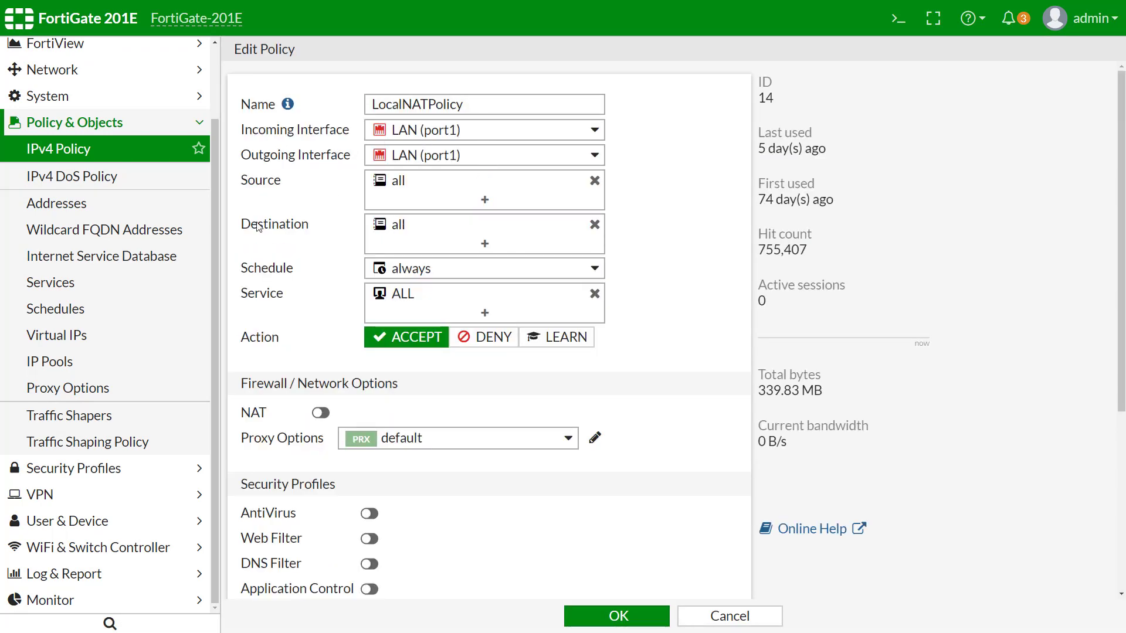
Examine LocalNATPolicy's interfaces, NAT, security profile and logging settings, and return to the IPv4 policy list.
scroll(253, 232, "down", 5)
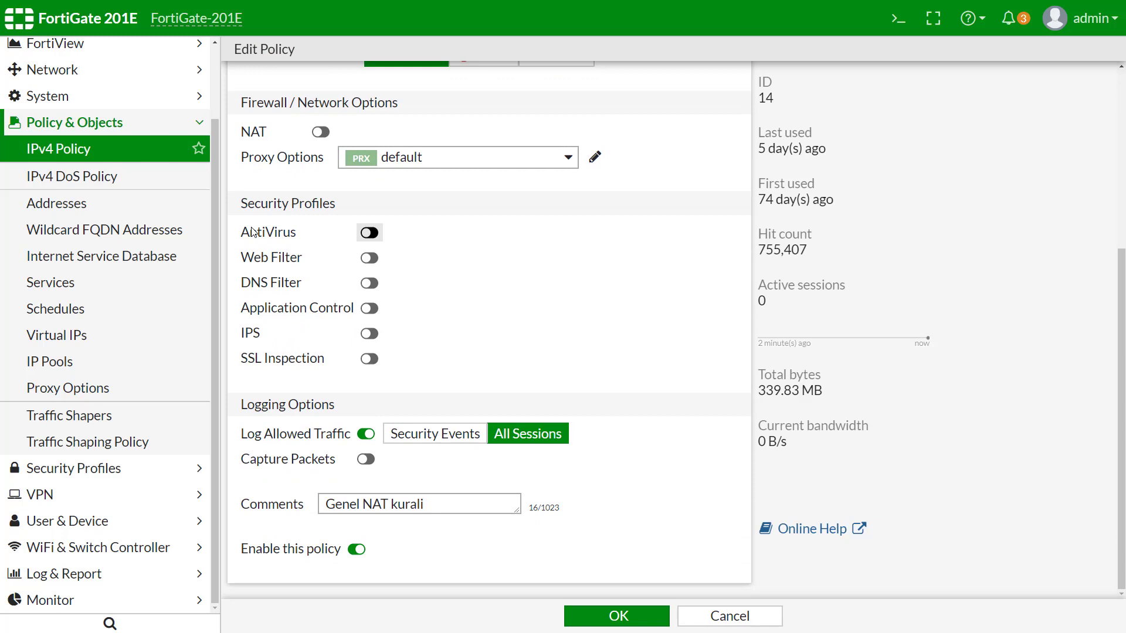
scroll(253, 232, "up", 5)
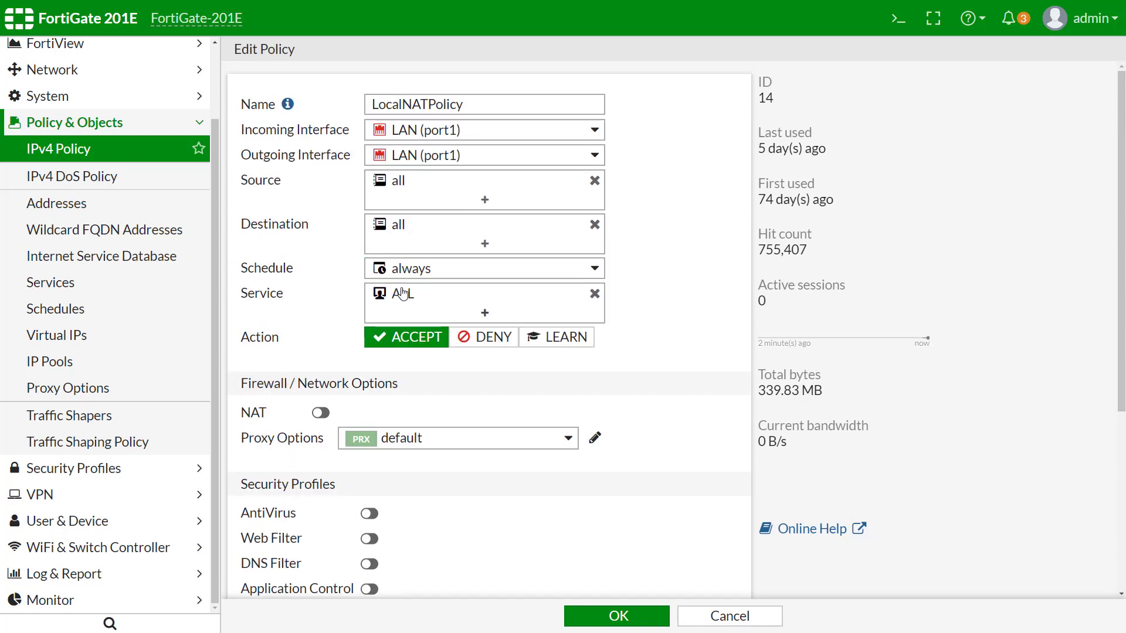
scroll(351, 259, "down", 4)
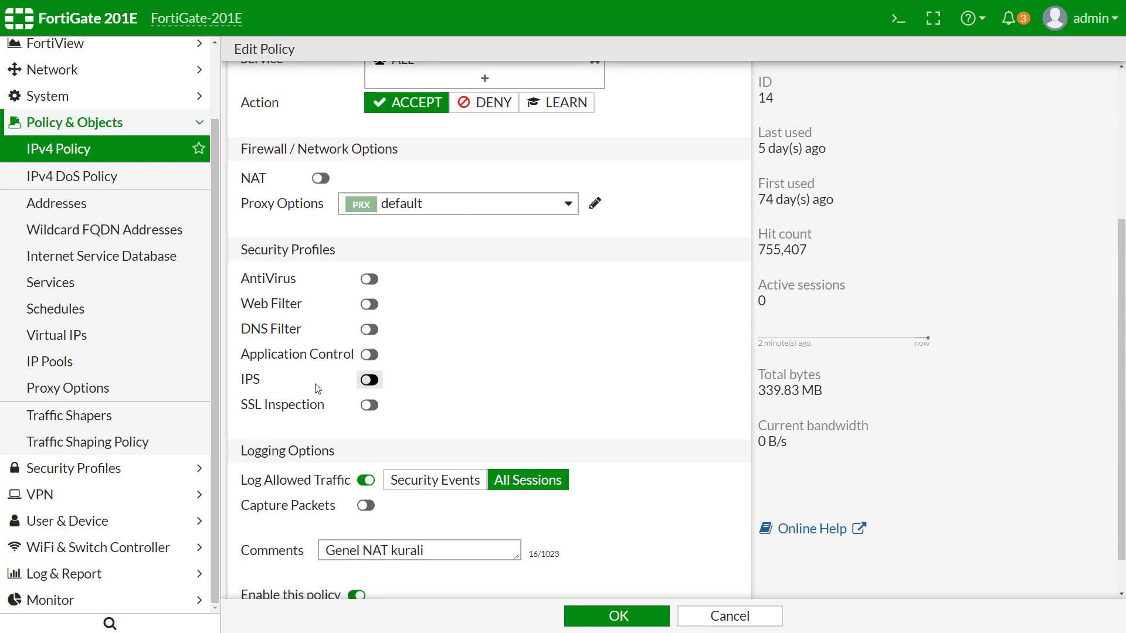
scroll(369, 317, "up", 5)
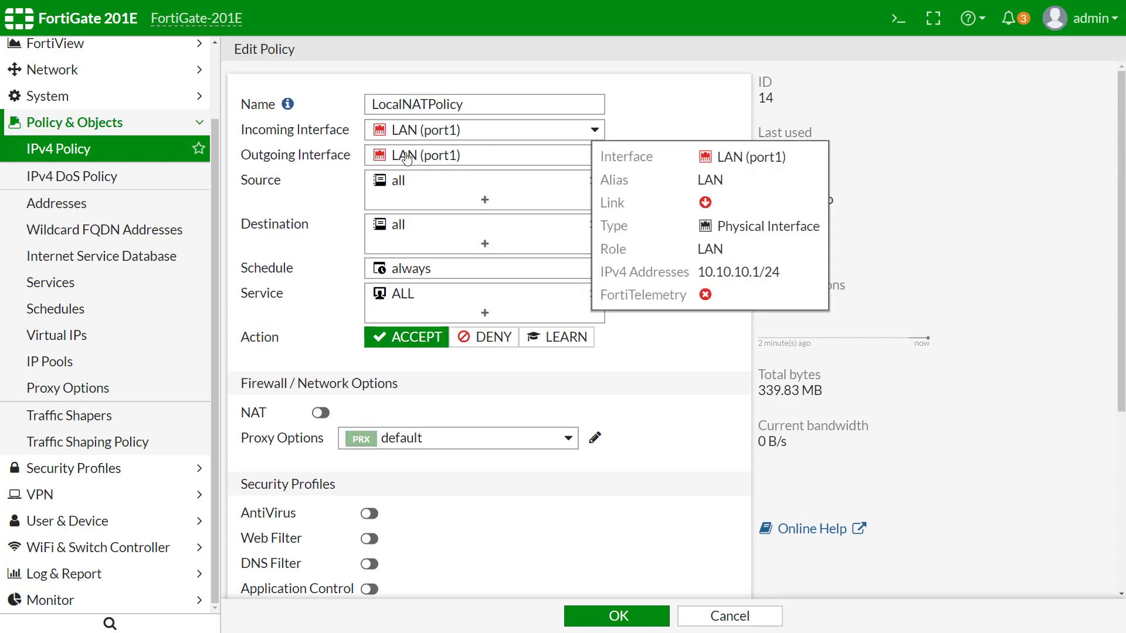
mouse_move(406, 159)
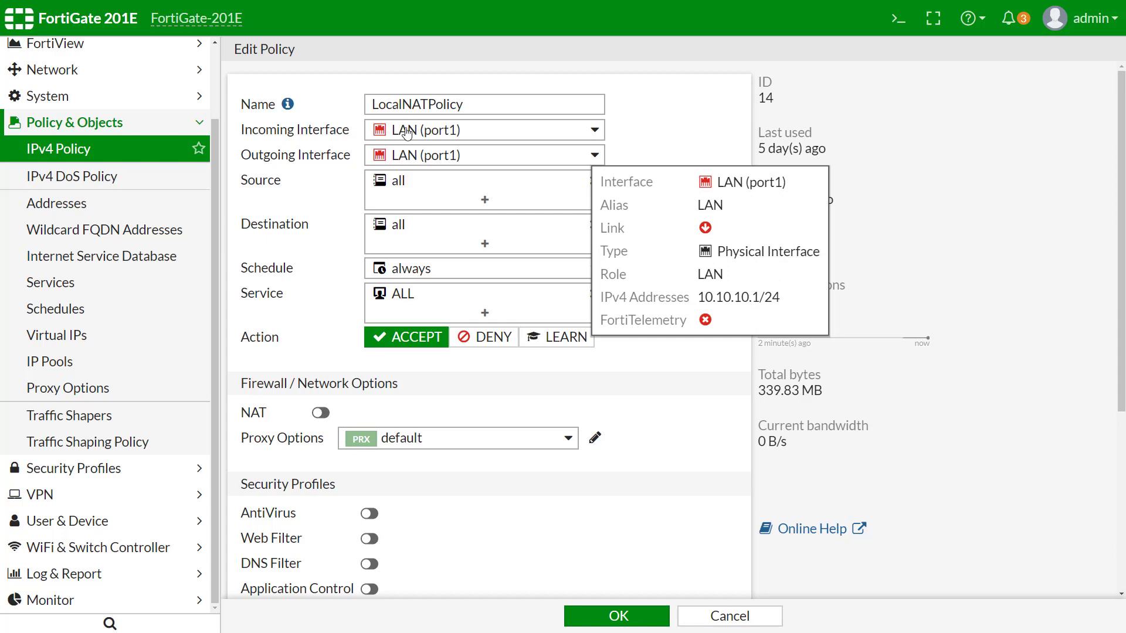
scroll(317, 243, "down", 5)
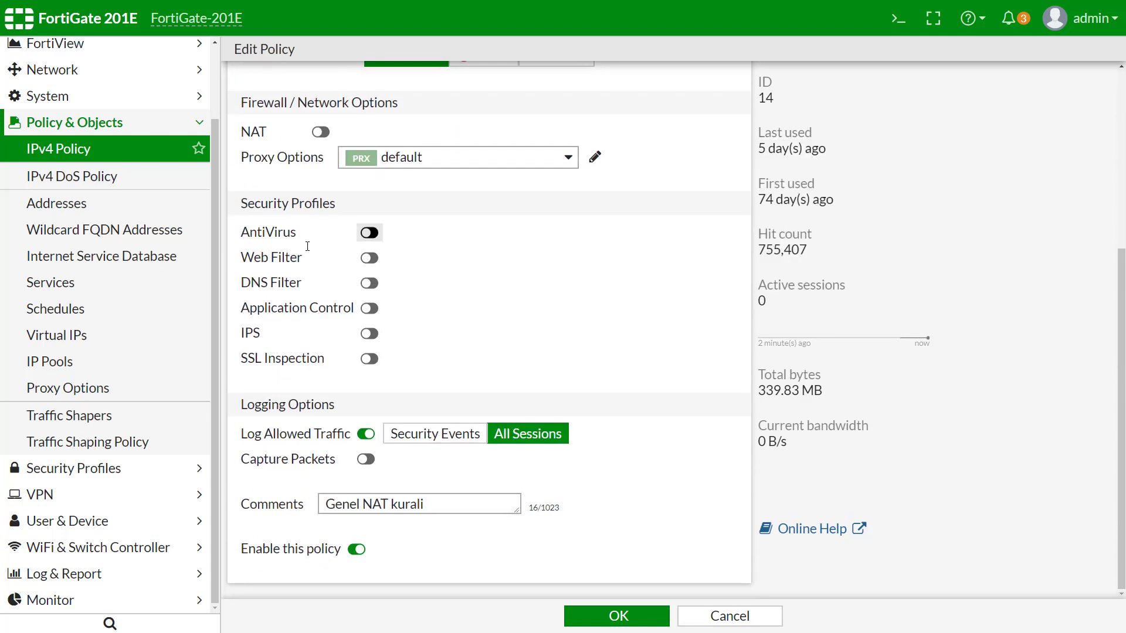
scroll(309, 251, "up", 5)
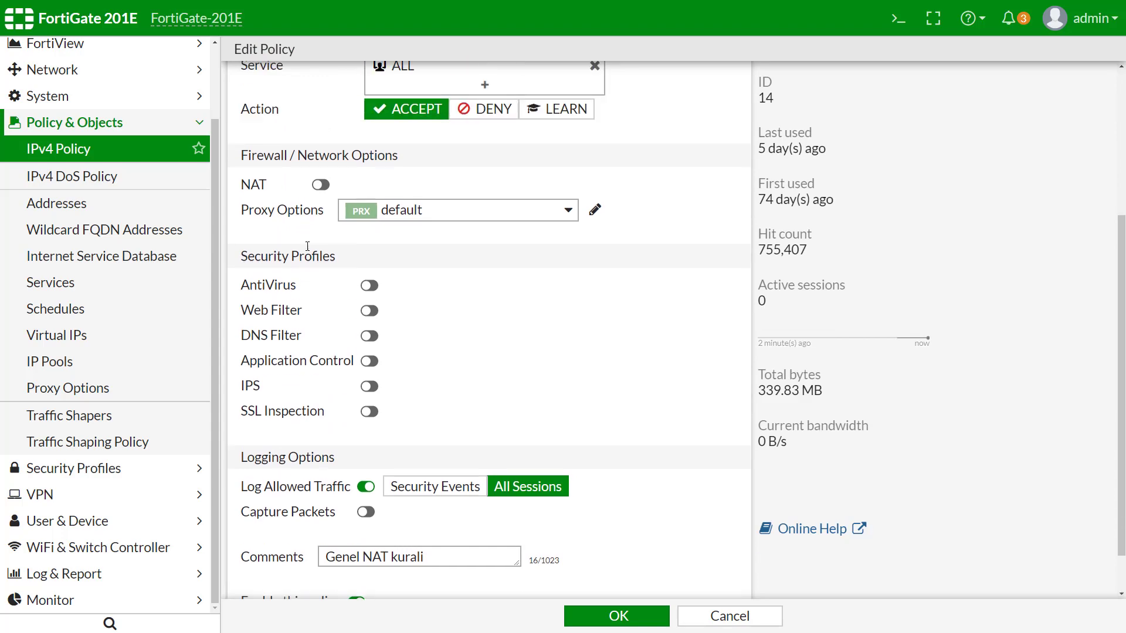
left_click(132, 151)
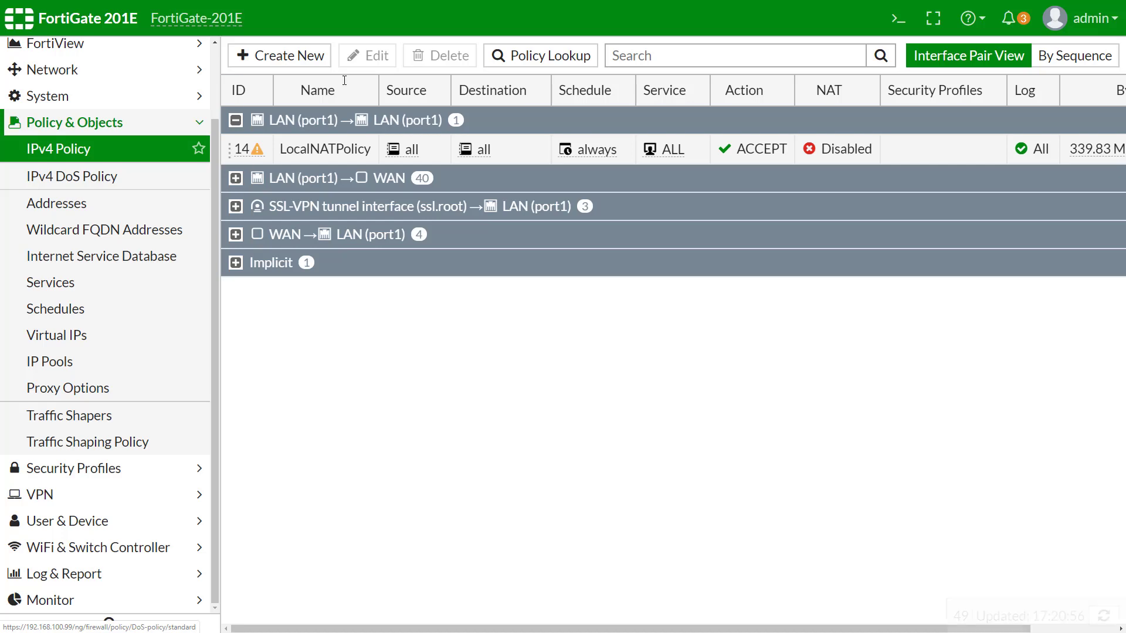
Open the DNS policy under LAN (port1) → WAN and examine its addresses, schedule, service, NAT, security profile and logging settings.
left_click(231, 182)
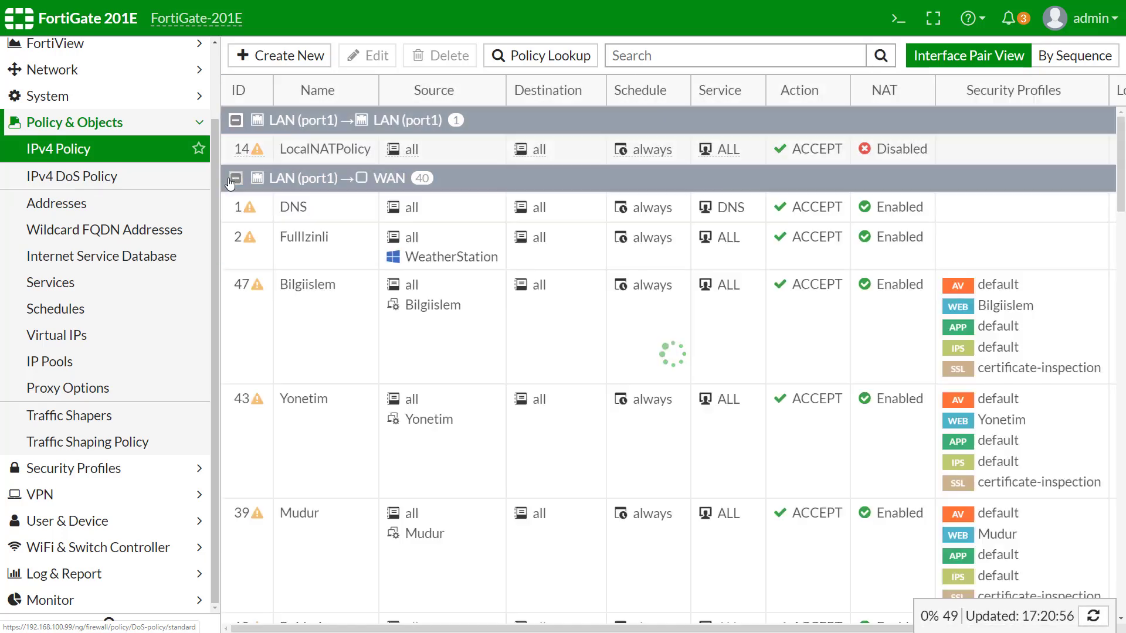
double_click(300, 210)
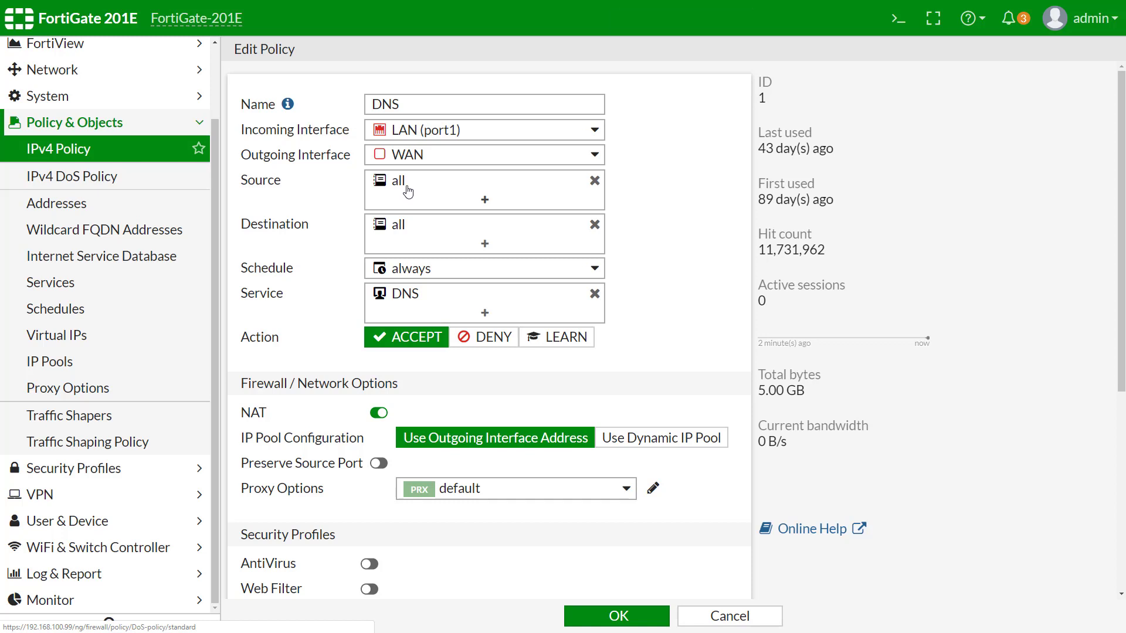
mouse_move(400, 225)
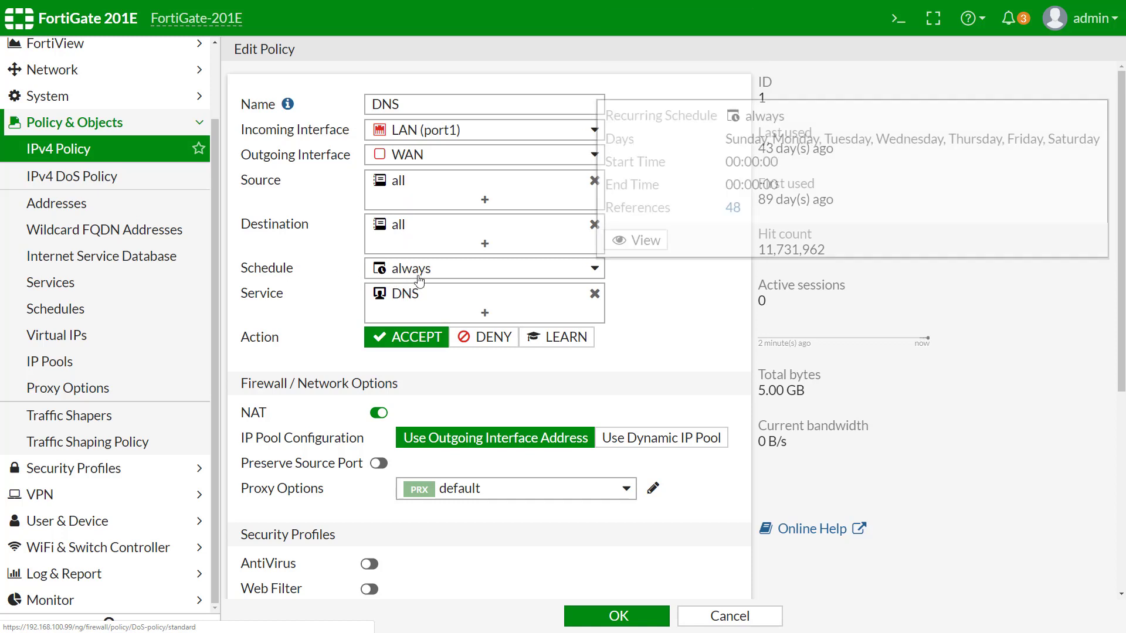
mouse_move(402, 296)
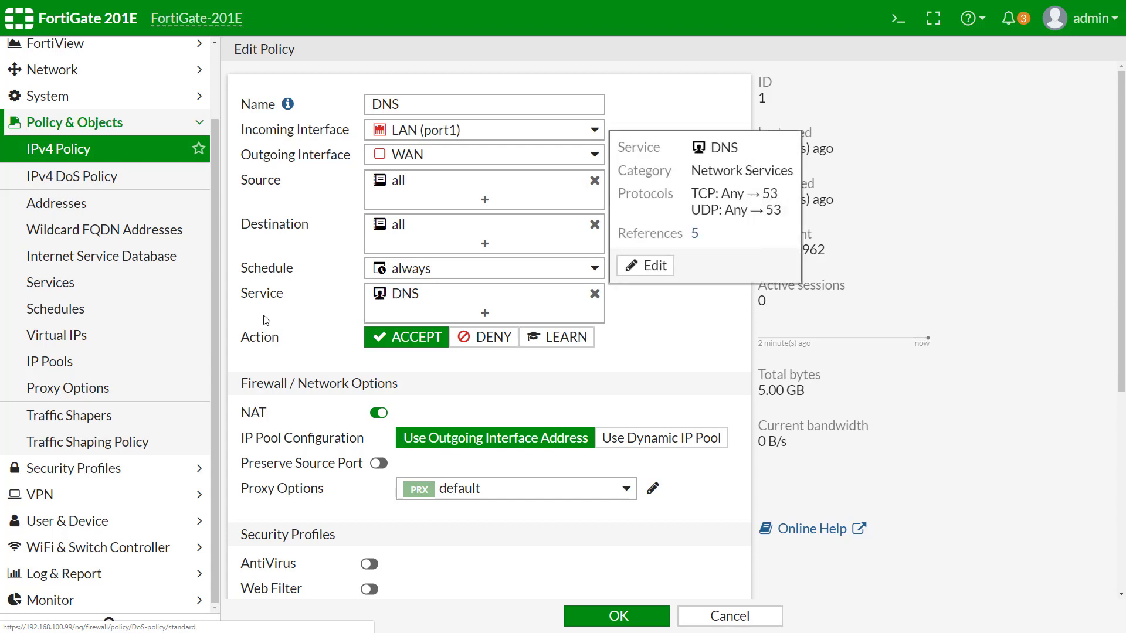
scroll(565, 525, "down", 5)
scroll(558, 490, "down", 1)
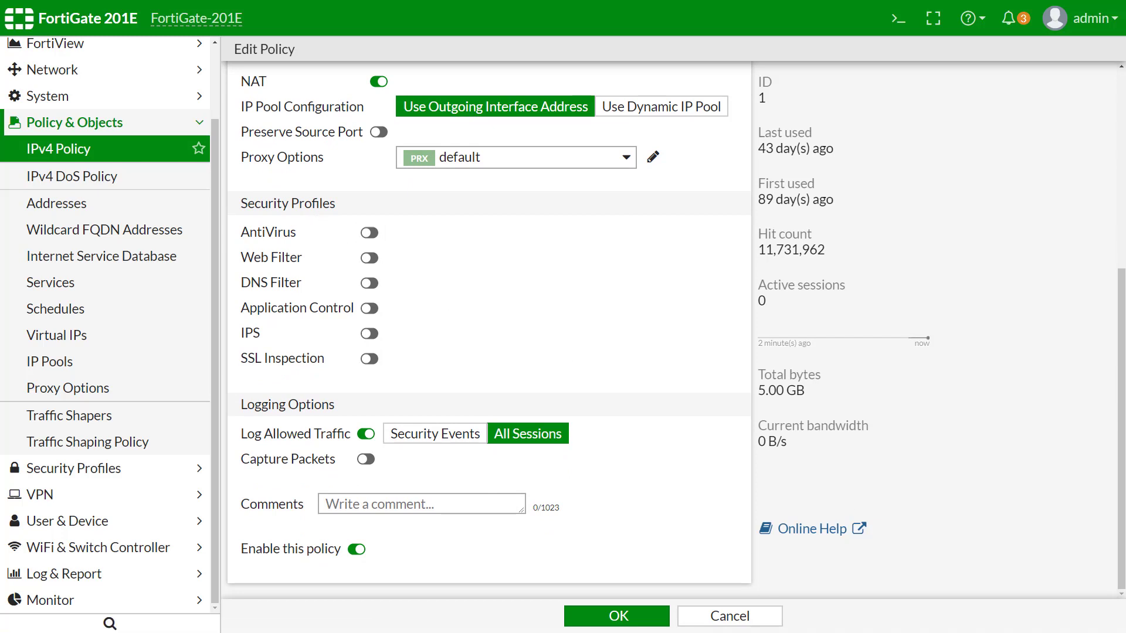
scroll(475, 309, "up", 2)
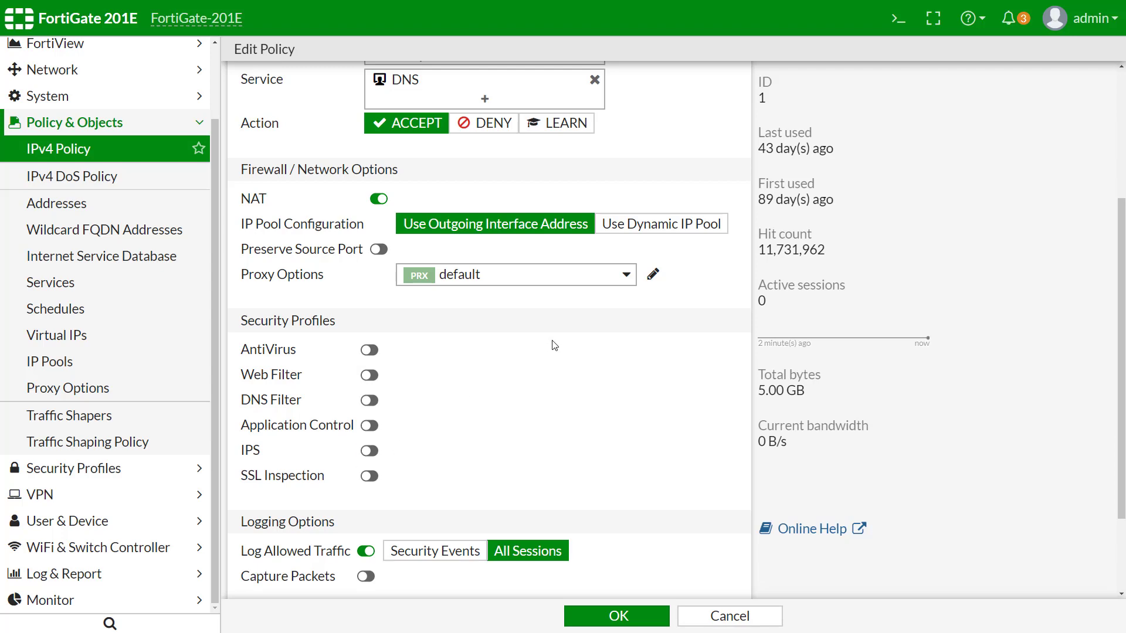
scroll(554, 345, "up", 4)
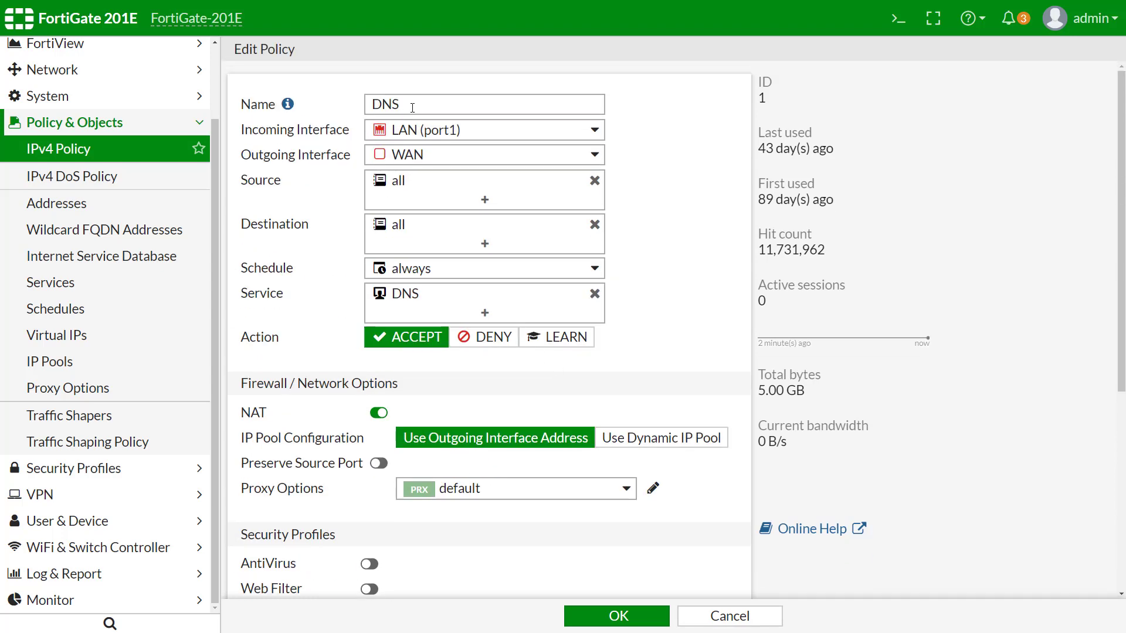
Check the DNS policy's available incoming interfaces without changing the selection, and review its schedule, service and action settings.
left_click_drag(412, 108, 314, 112)
left_click(457, 135)
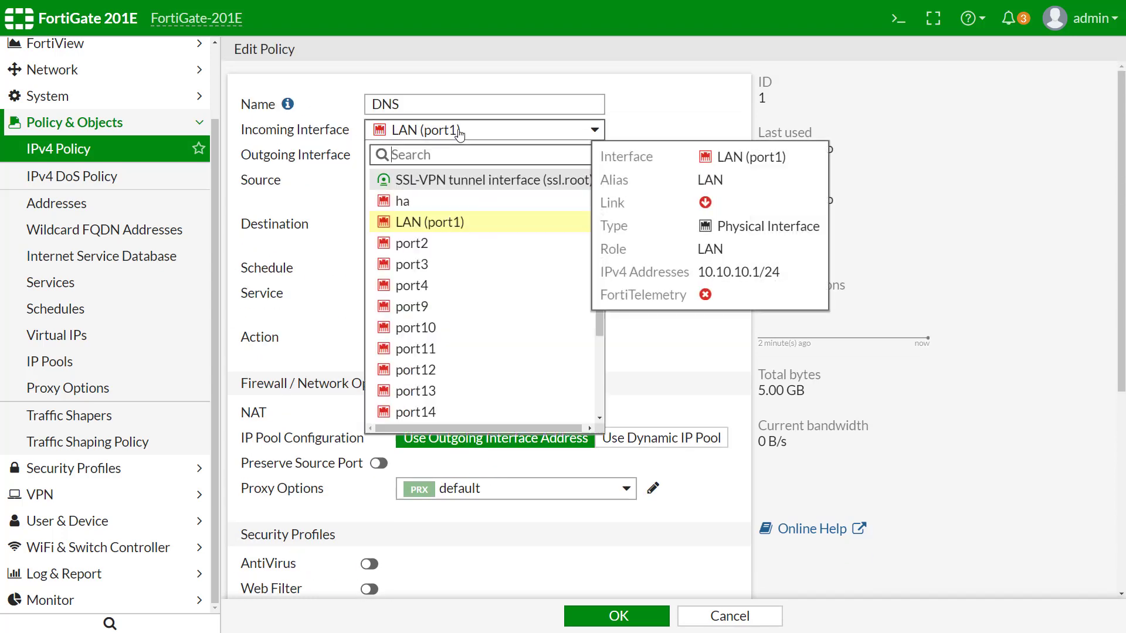
left_click(689, 84)
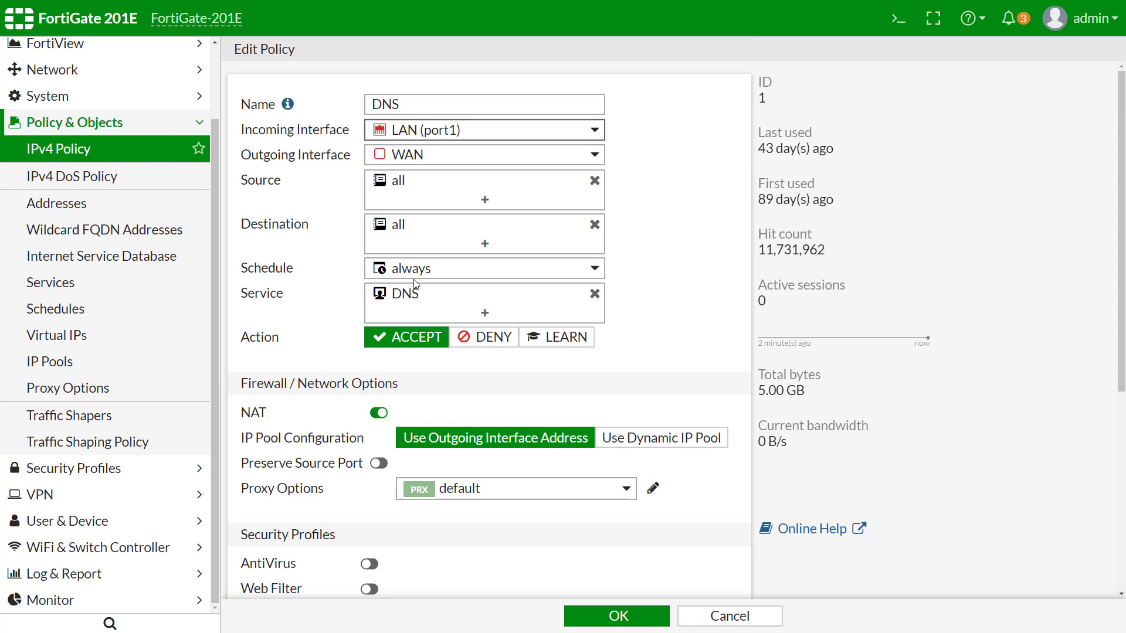
mouse_move(422, 277)
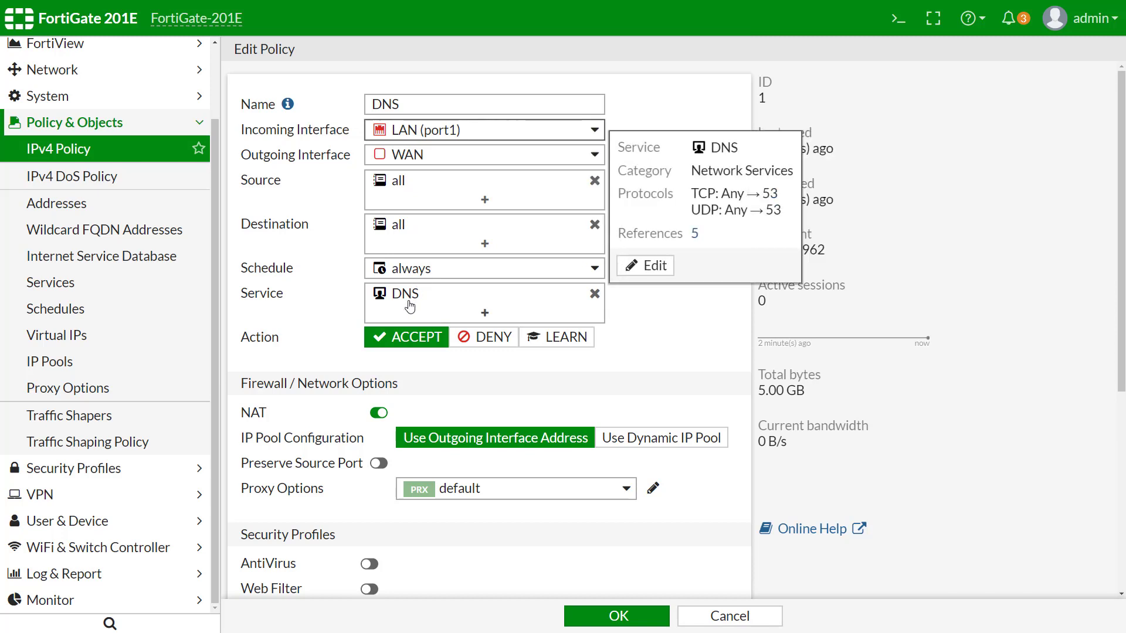
scroll(409, 306, "down", 5)
scroll(402, 329, "up", 3)
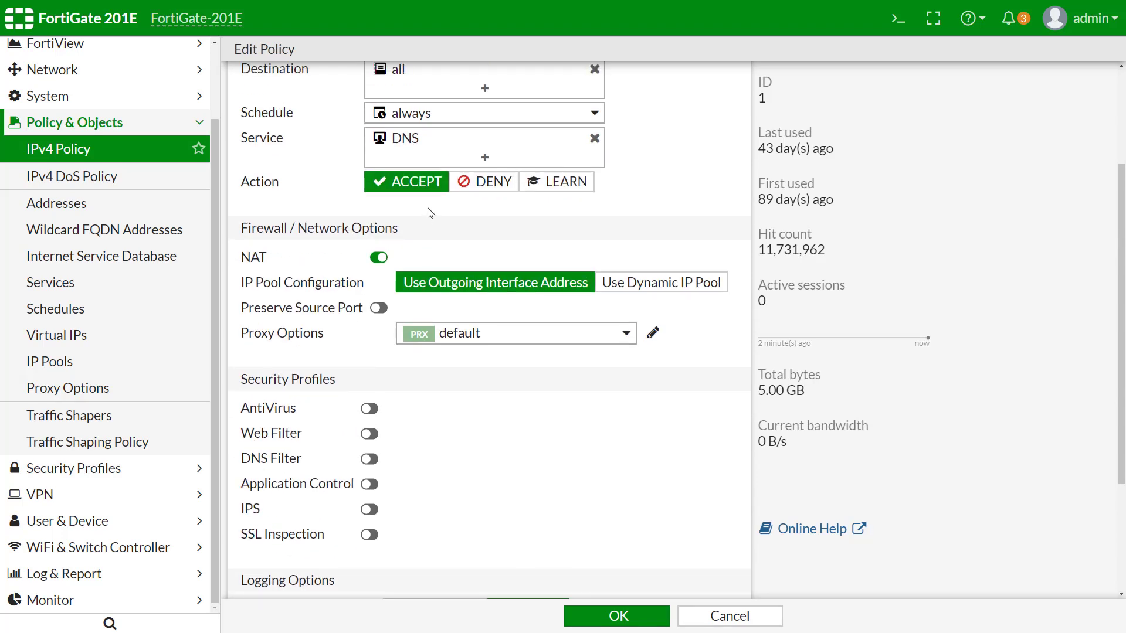
Open the DNS service definition to examine its protocol and port options, cancel it and return to the IPv4 policy list.
mouse_move(451, 148)
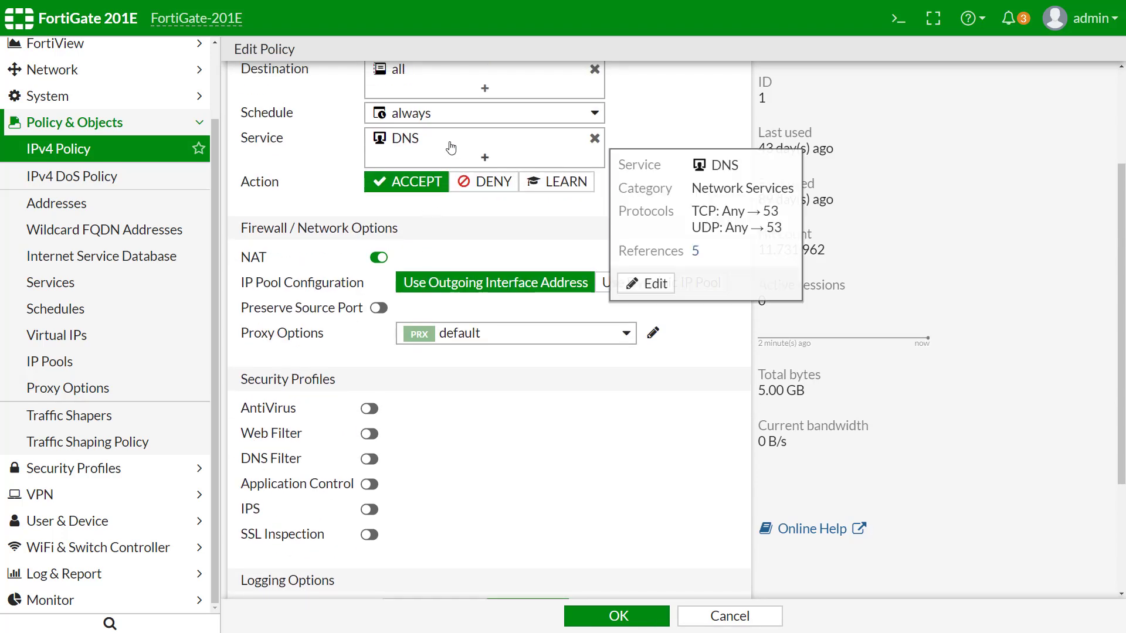
left_click(647, 287)
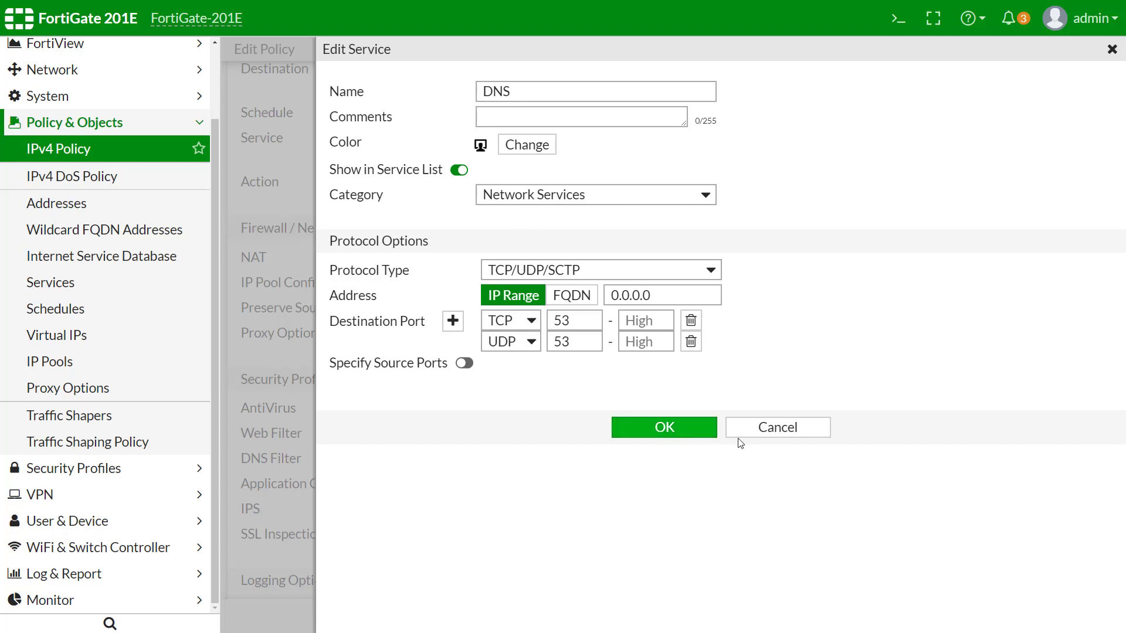
left_click(764, 436)
left_click(69, 147)
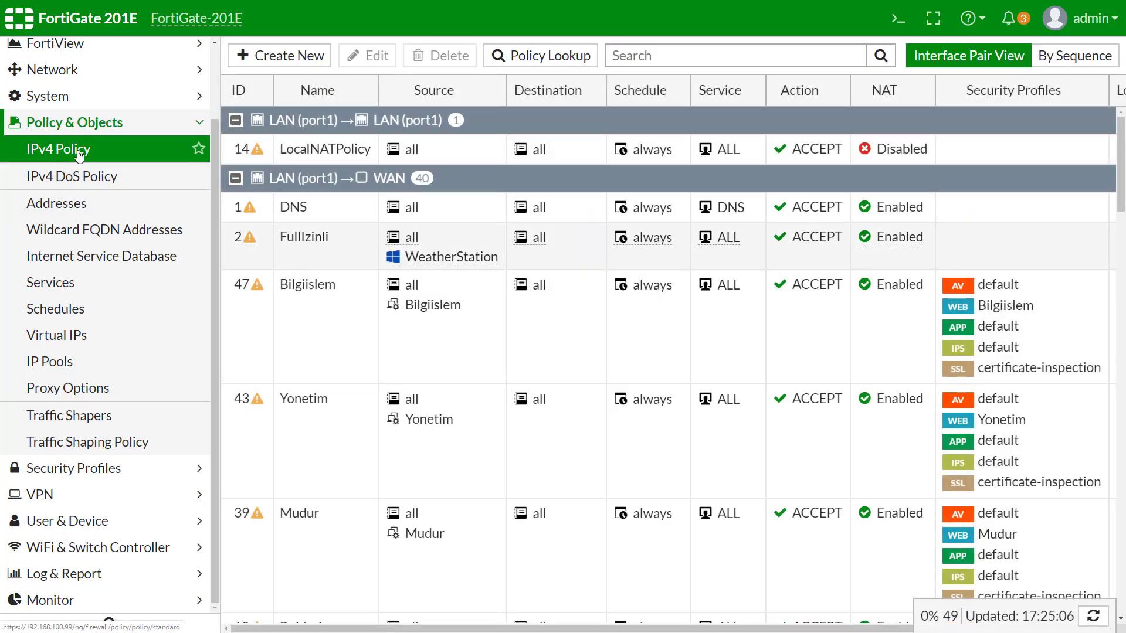
Open the FullIzinli policy and examine its name, incoming and outgoing interfaces, and the details of its source entries.
double_click(301, 247)
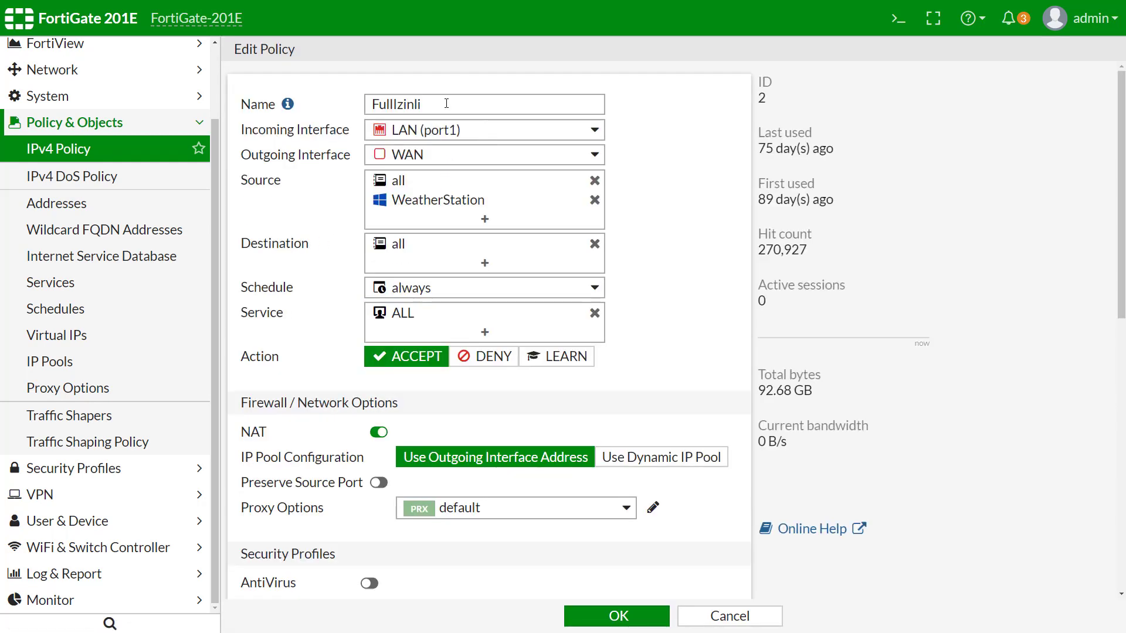
left_click_drag(447, 103, 313, 107)
left_click(488, 132)
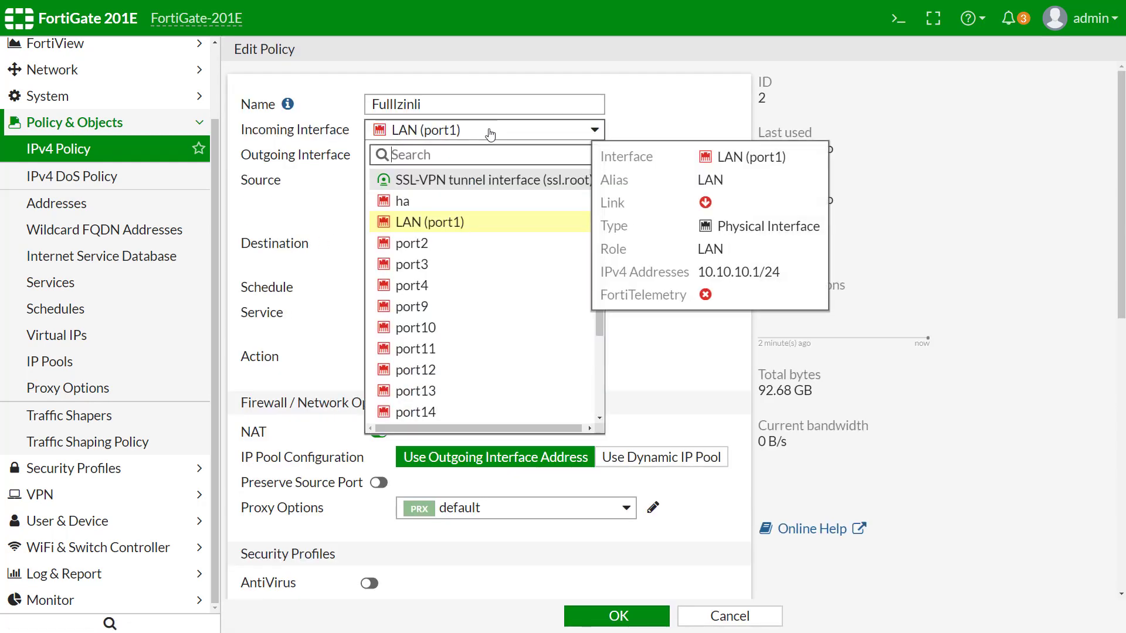
left_click(686, 108)
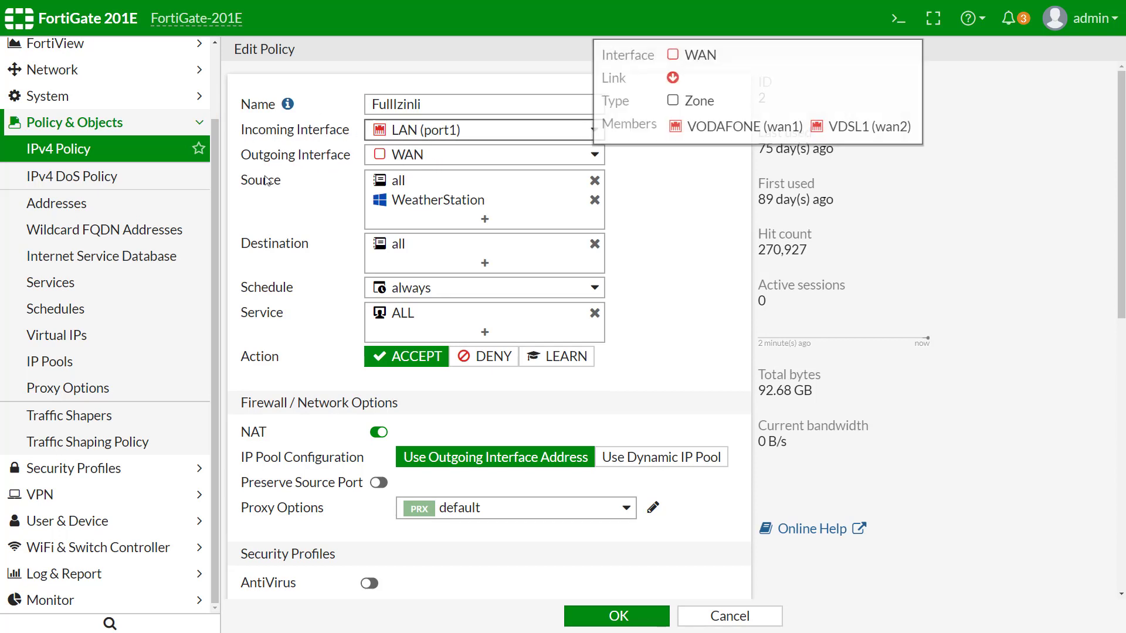
mouse_move(392, 187)
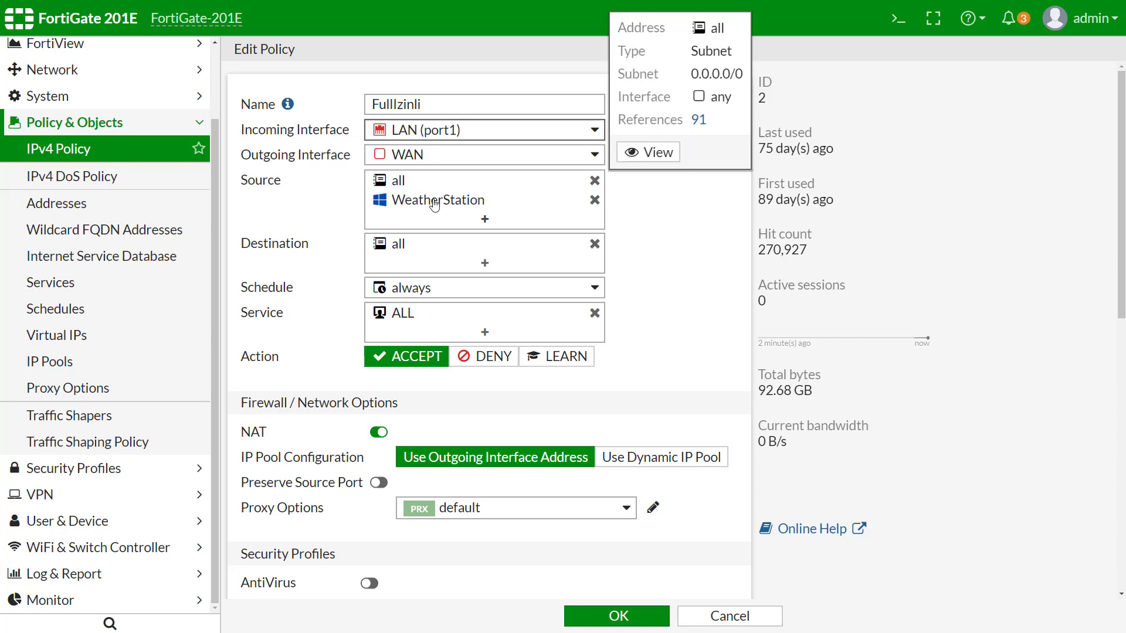
mouse_move(434, 205)
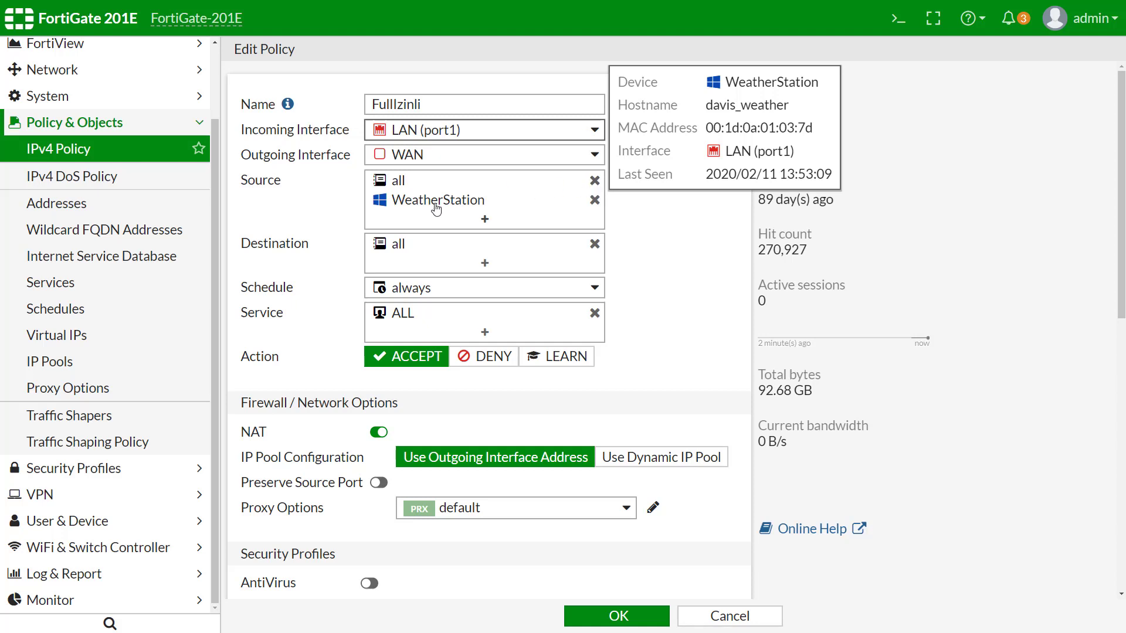
Remove the all address from the FullIzinli policy's source and add it back from the address entries.
left_click(595, 180)
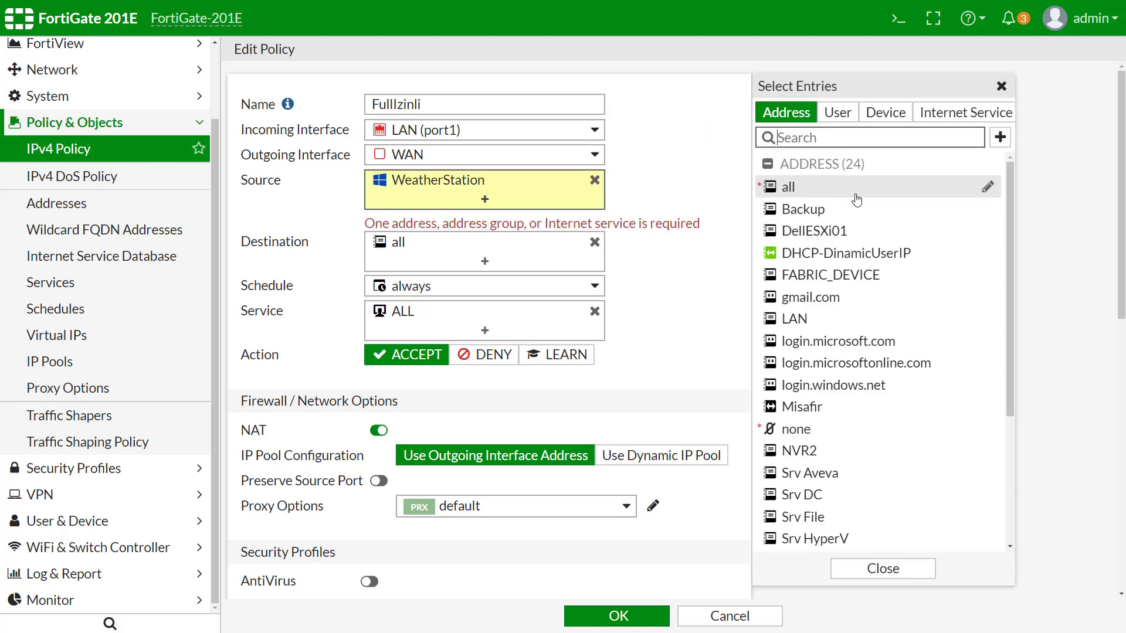
left_click(835, 194)
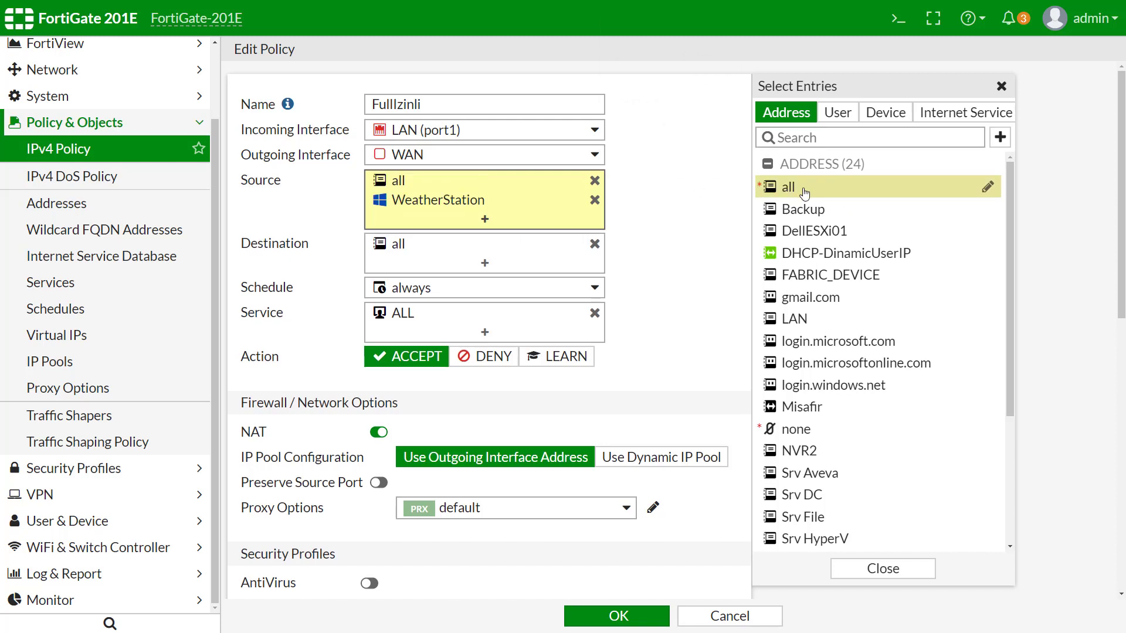
mouse_move(804, 193)
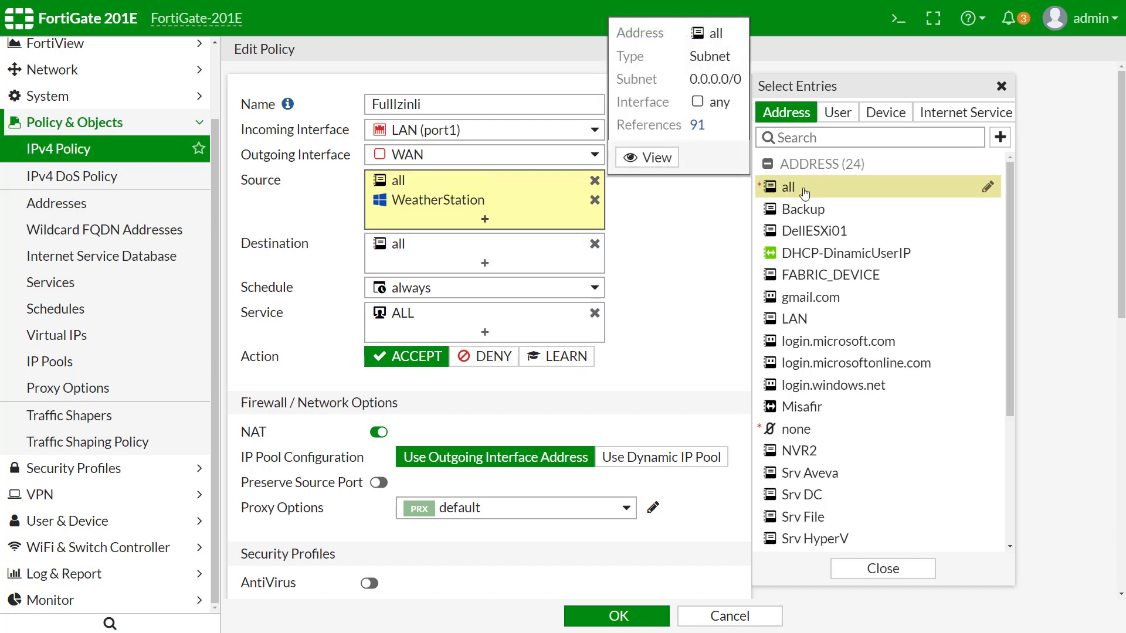
Browse the device, user and Internet service entries available as sources for the FullIzinli policy.
left_click(885, 112)
left_click(838, 113)
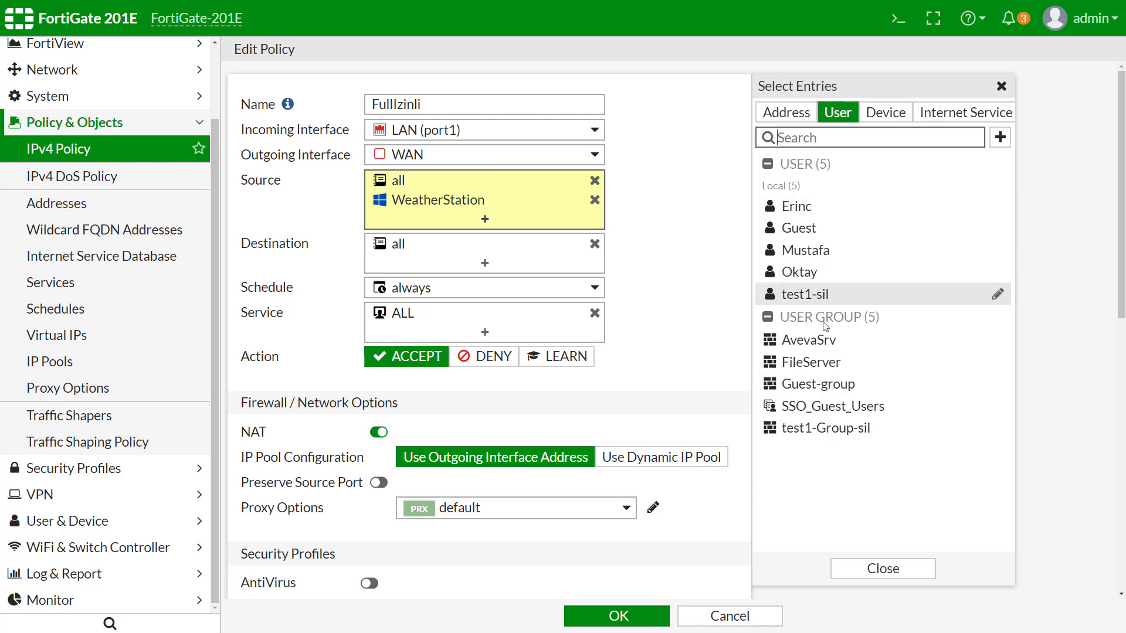
left_click(942, 115)
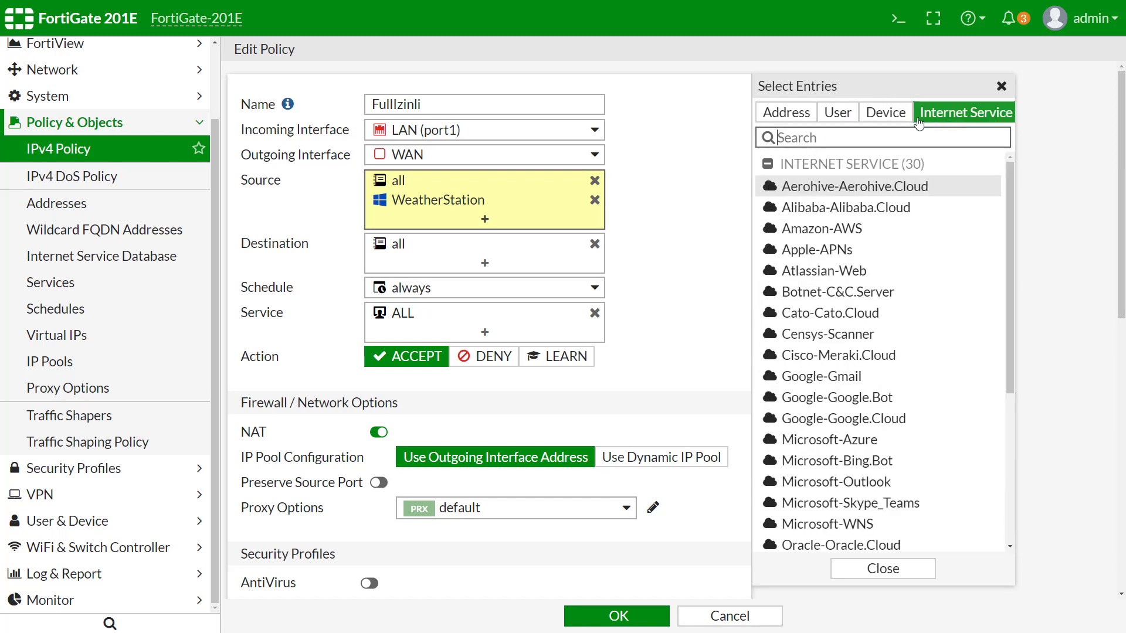
Close the source entry list and examine the FullIzinli policy's destination, its schedule choices and the schedule types that can be created.
left_click(699, 132)
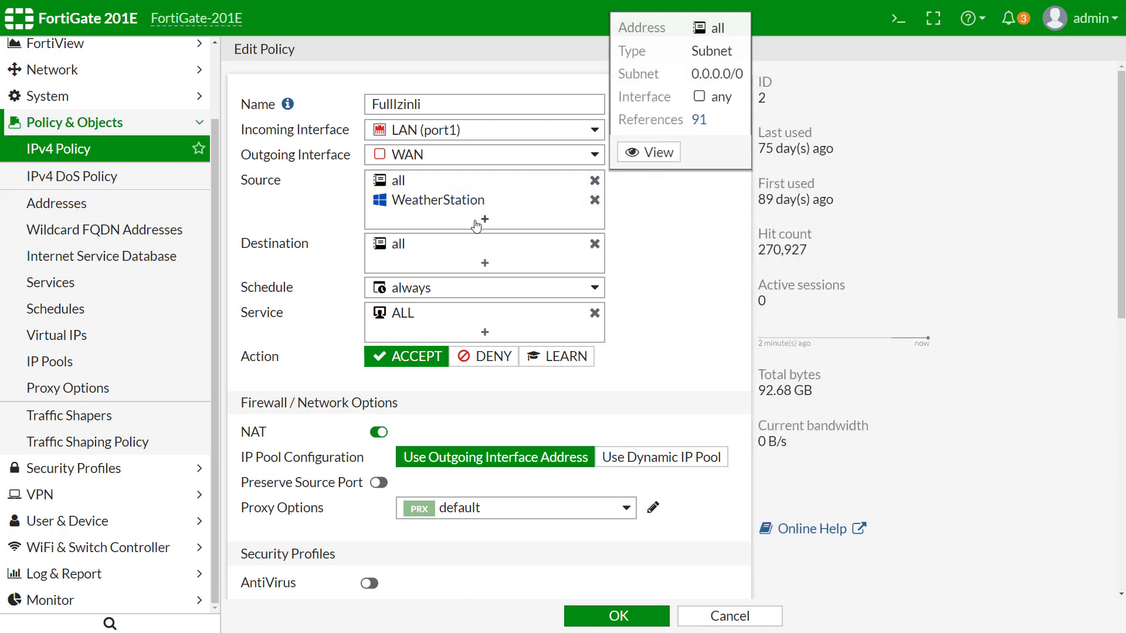
mouse_move(395, 244)
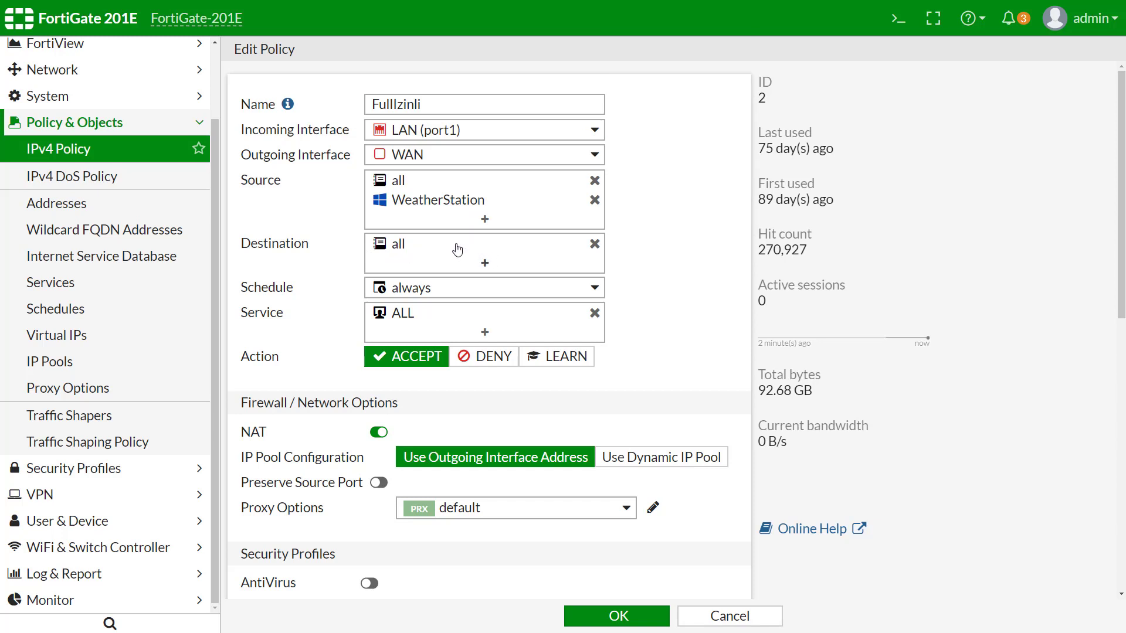
scroll(395, 249, "down", 1)
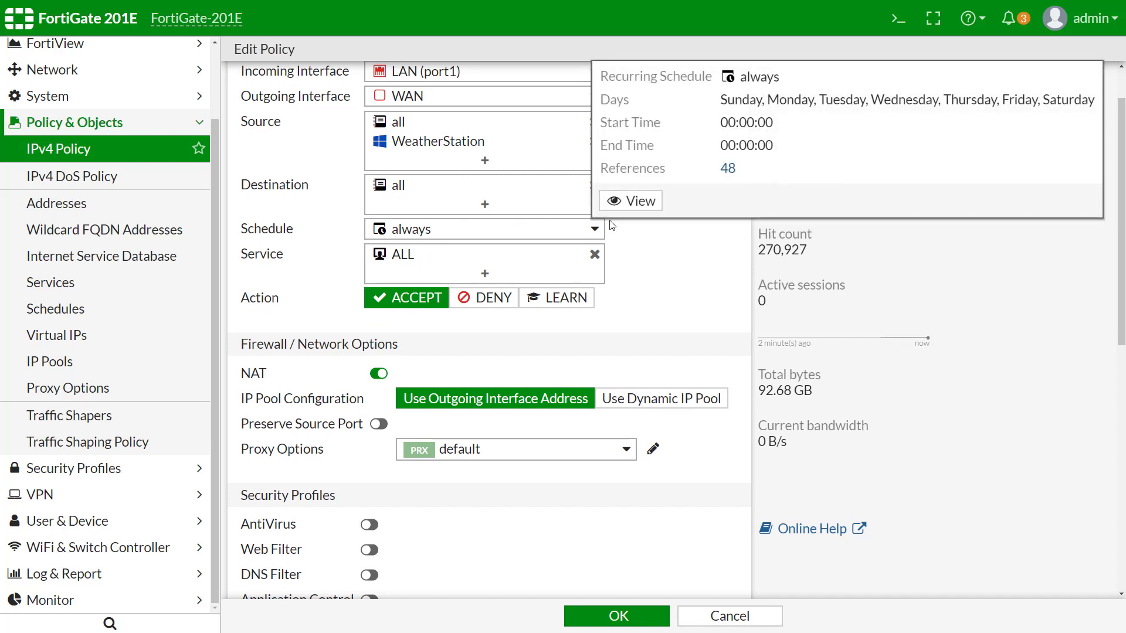
left_click(517, 235)
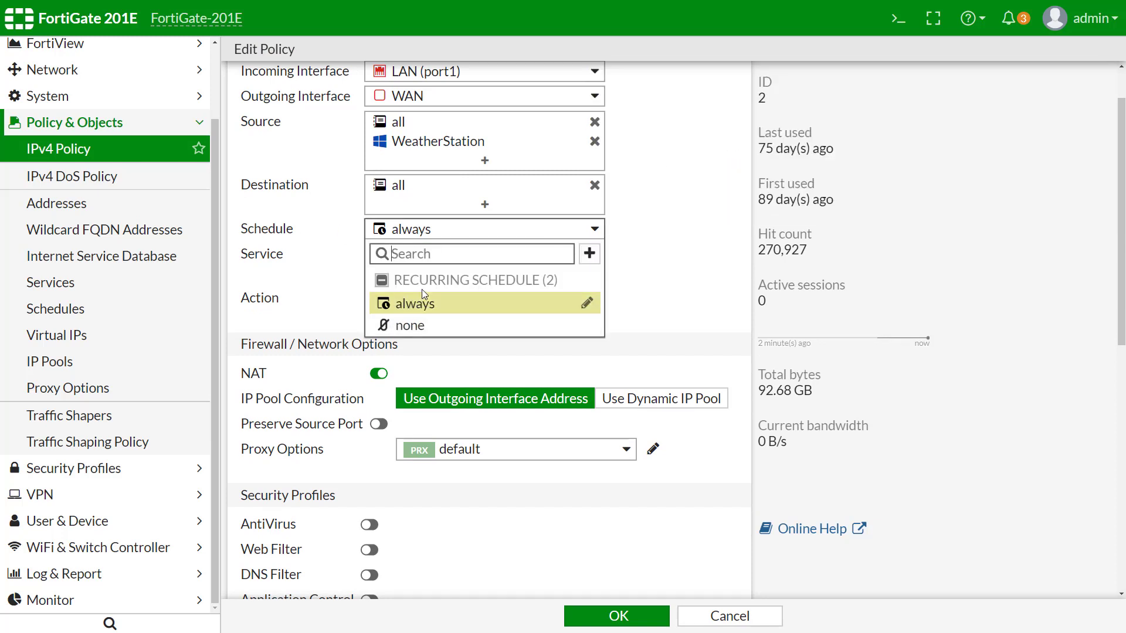
left_click(590, 253)
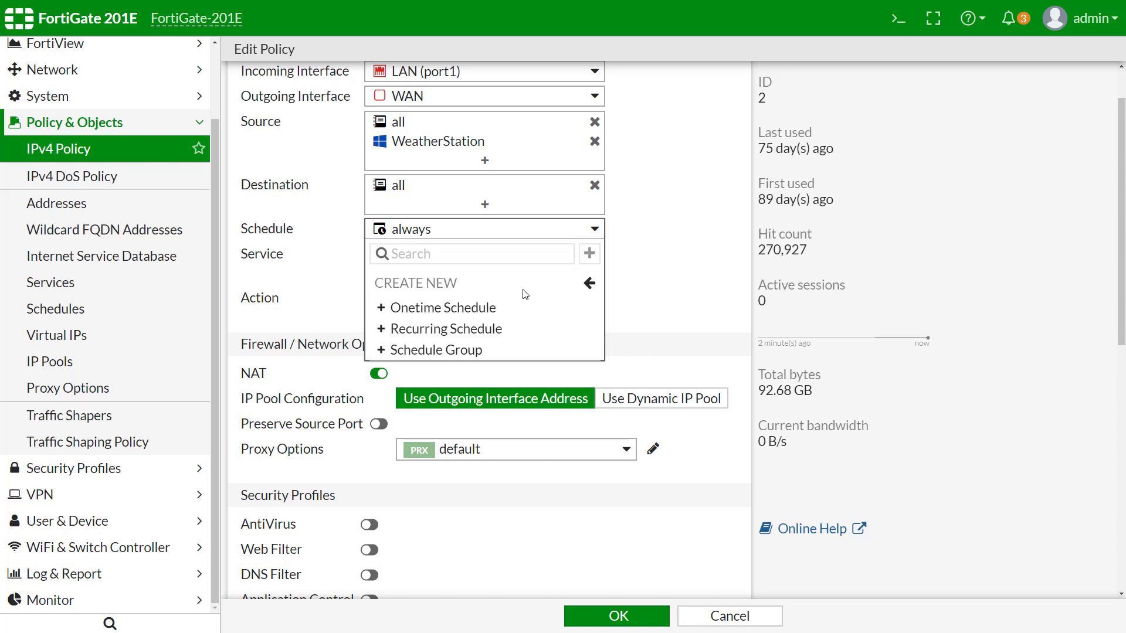
left_click(676, 170)
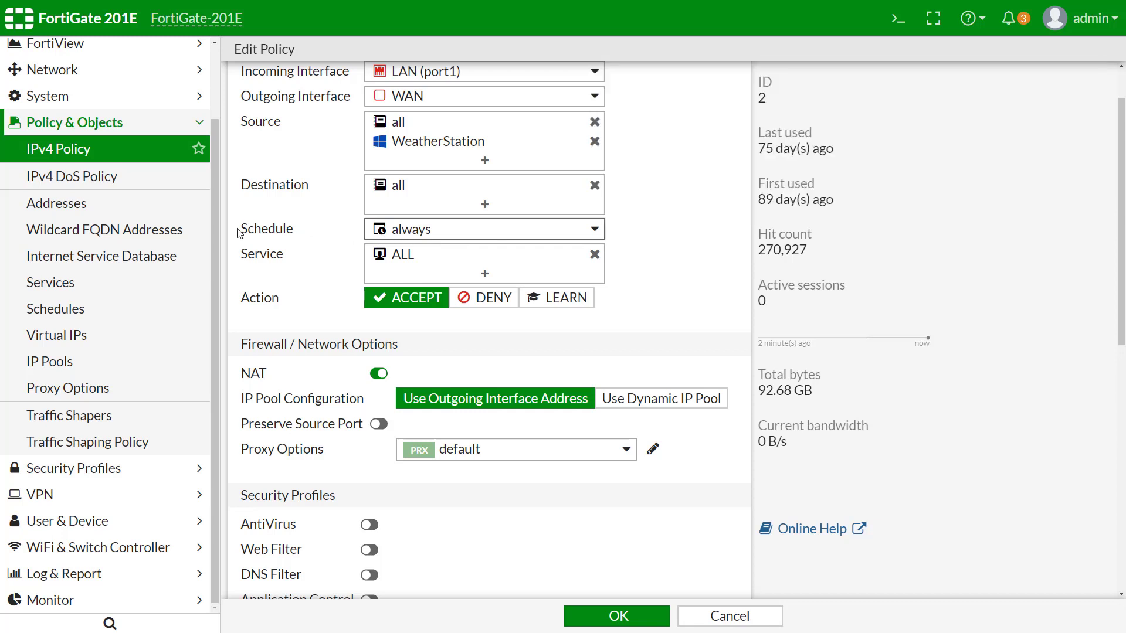
left_click_drag(240, 233, 326, 231)
left_click(326, 237)
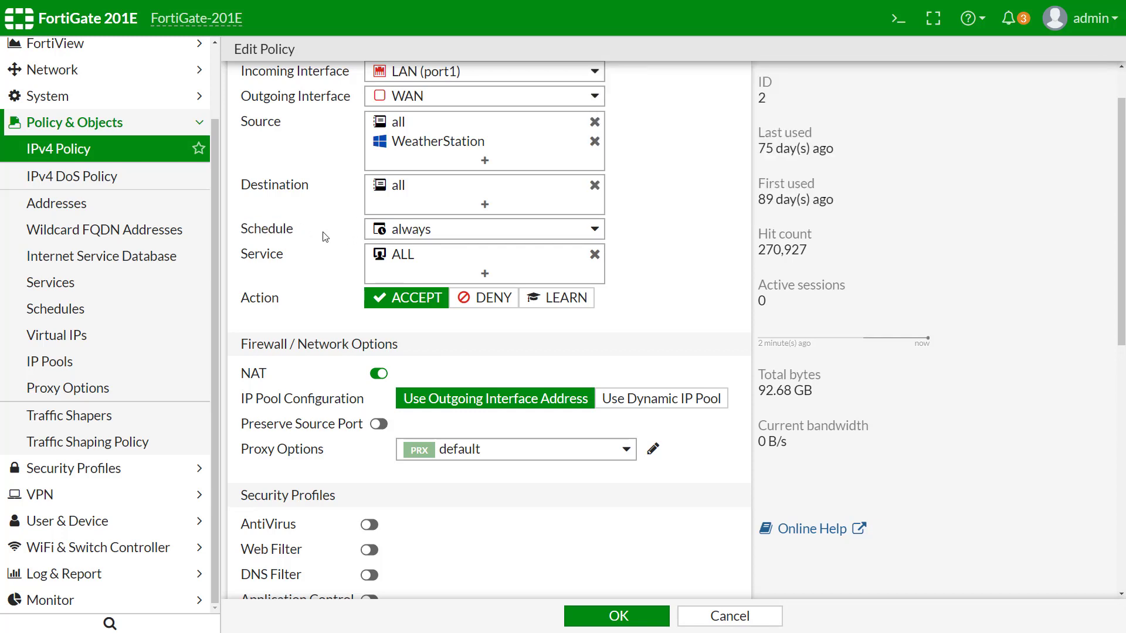
Examine the FullIzinli policy's service and action settings and its total bytes statistic.
scroll(325, 236, "up", 2)
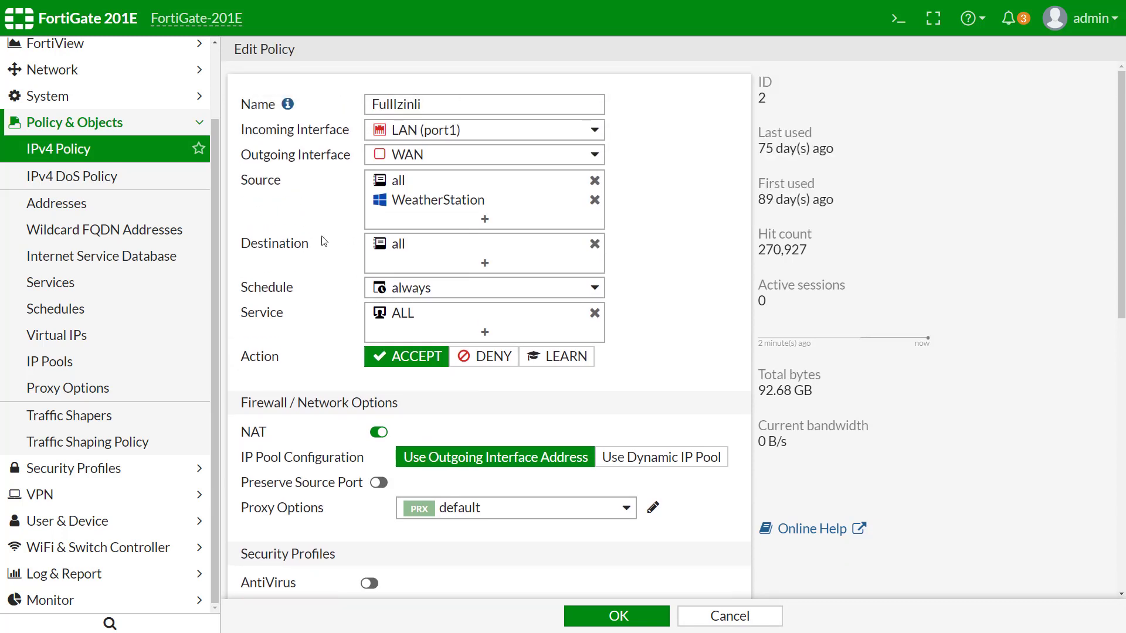
left_click_drag(256, 321, 407, 321)
left_click_drag(246, 363, 295, 360)
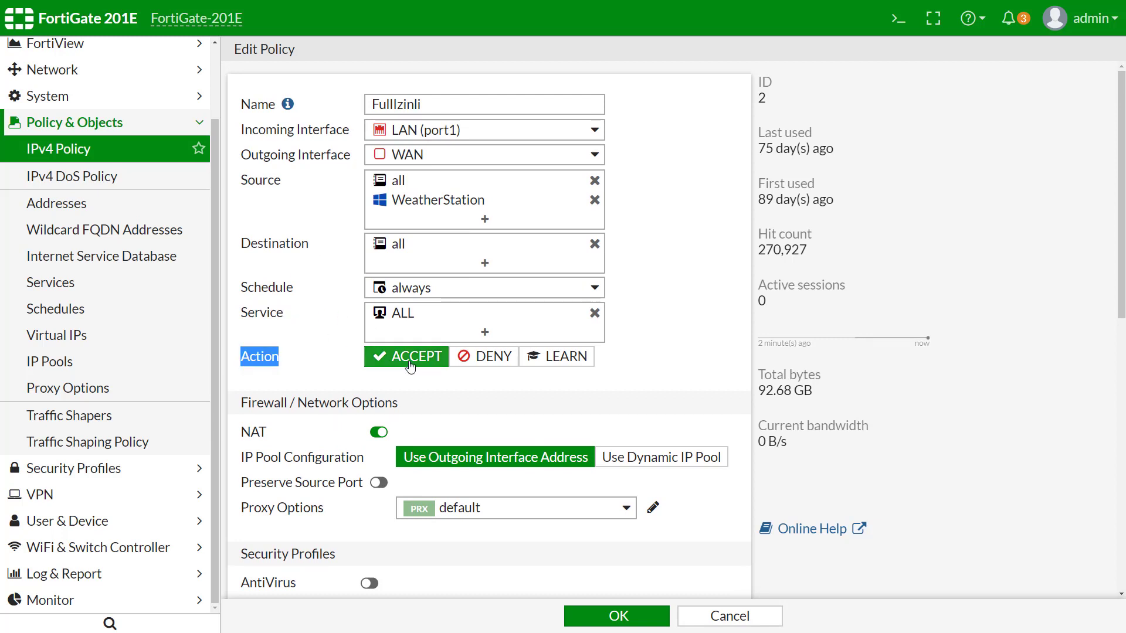
scroll(707, 363, "down", 2)
left_click_drag(758, 392, 844, 399)
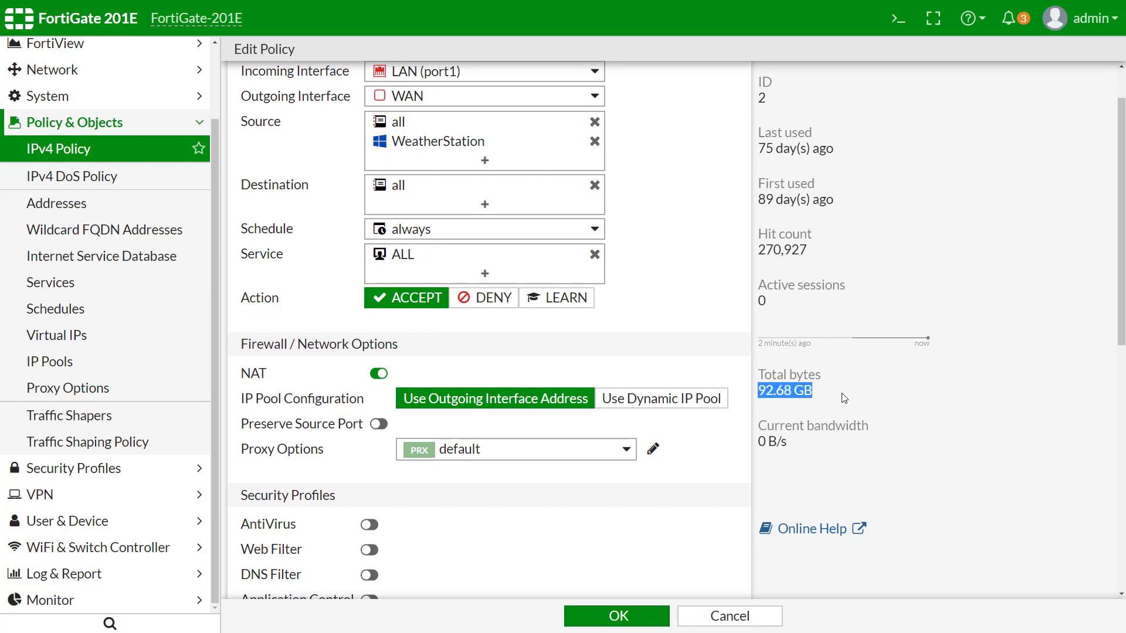
left_click(845, 399)
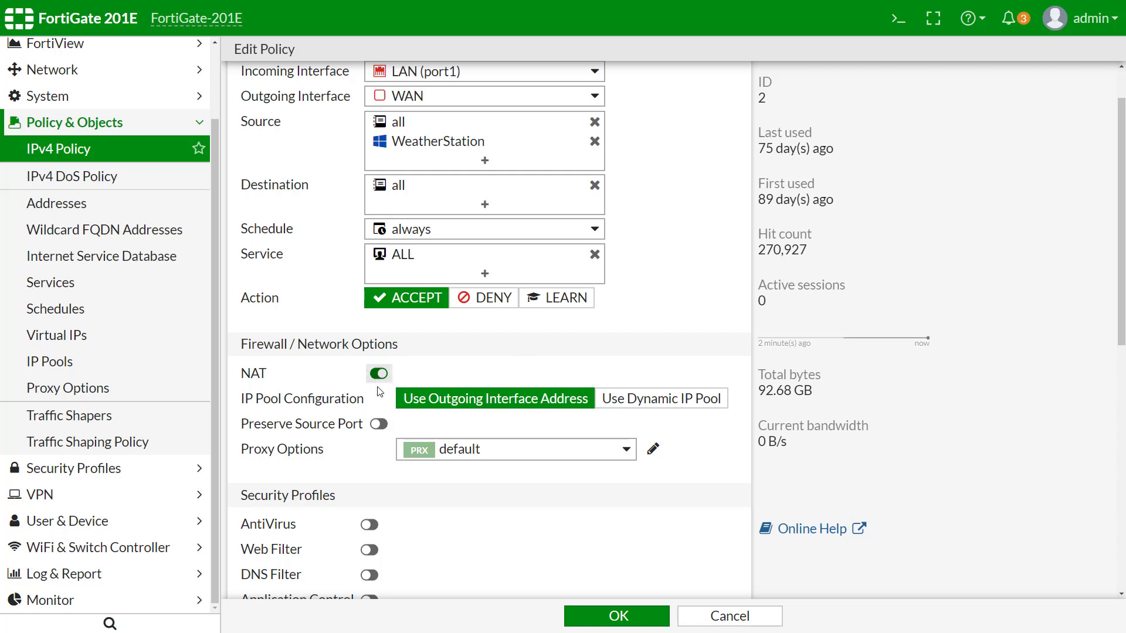
Examine the FullIzinli policy's NAT setting, security profiles, logging options and comments.
scroll(317, 349, "up", 1)
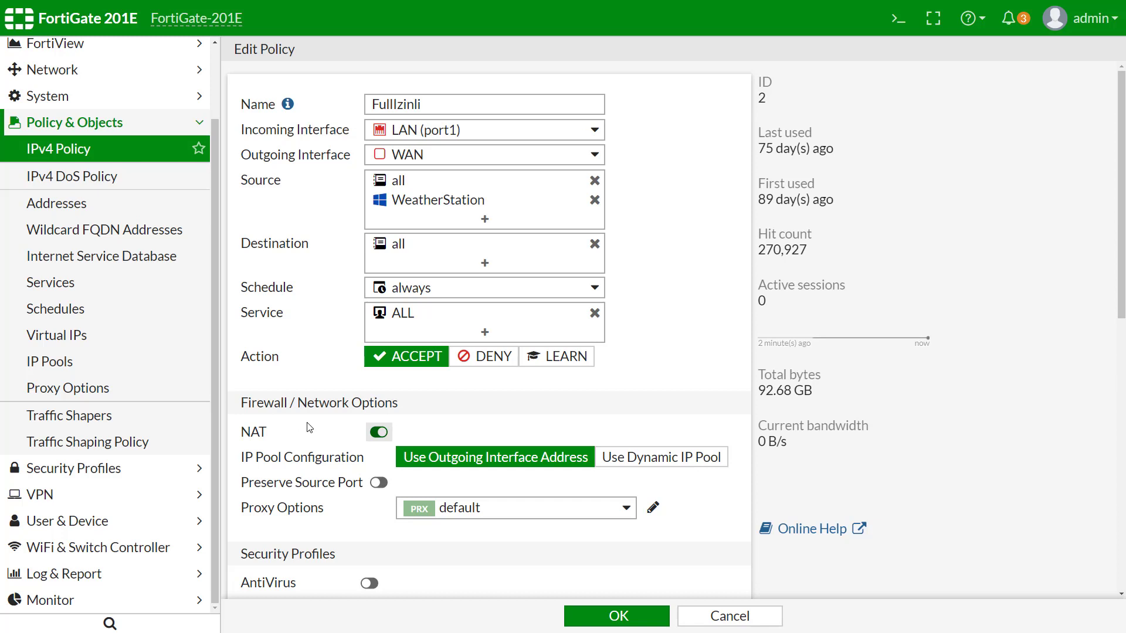
scroll(314, 425, "down", 2)
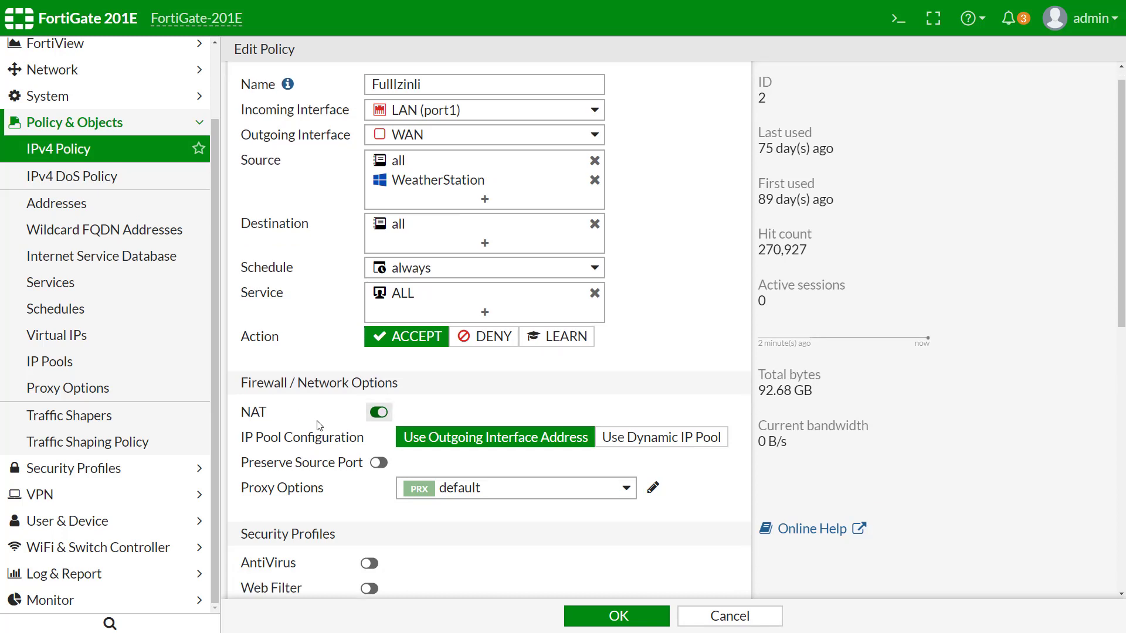
scroll(411, 436, "down", 7)
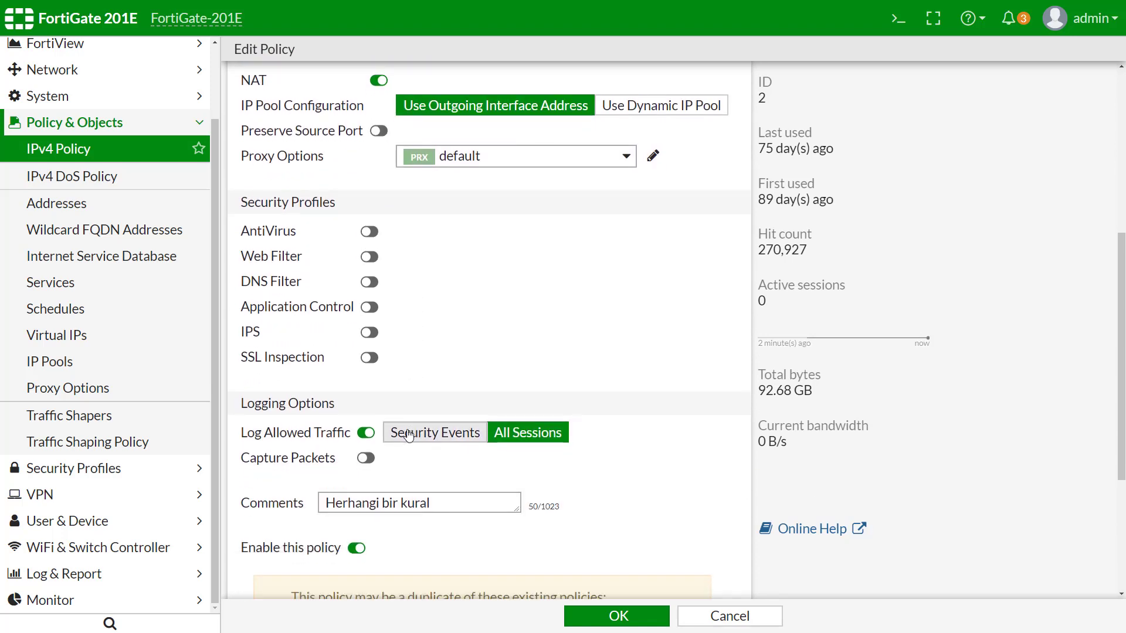
scroll(407, 432, "up", 8)
scroll(346, 325, "down", 5)
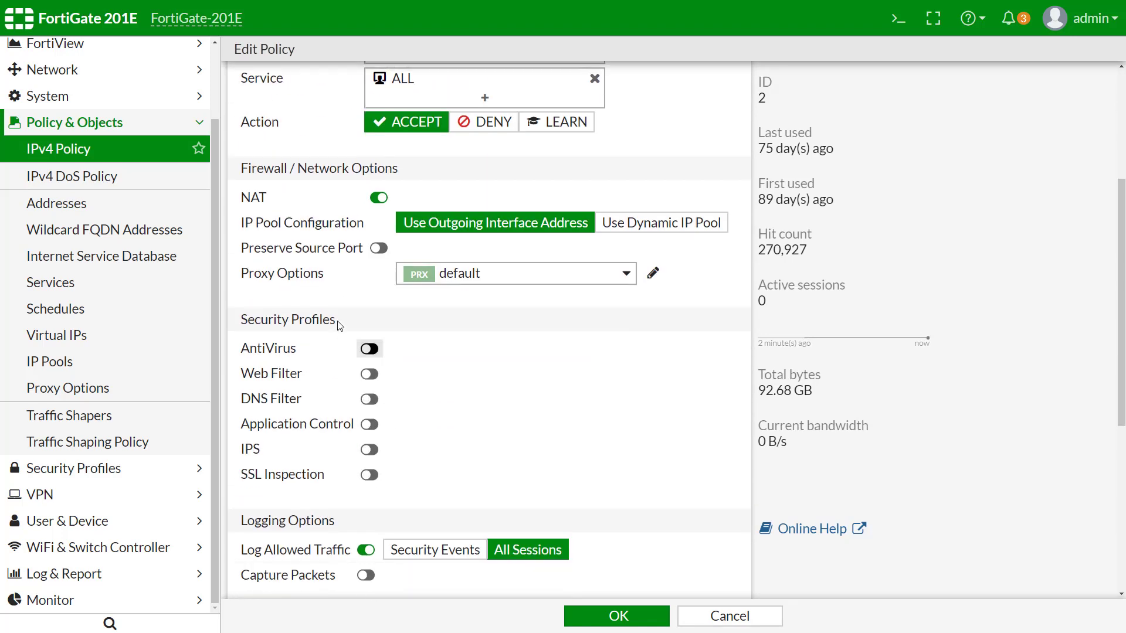
left_click_drag(241, 320, 357, 342)
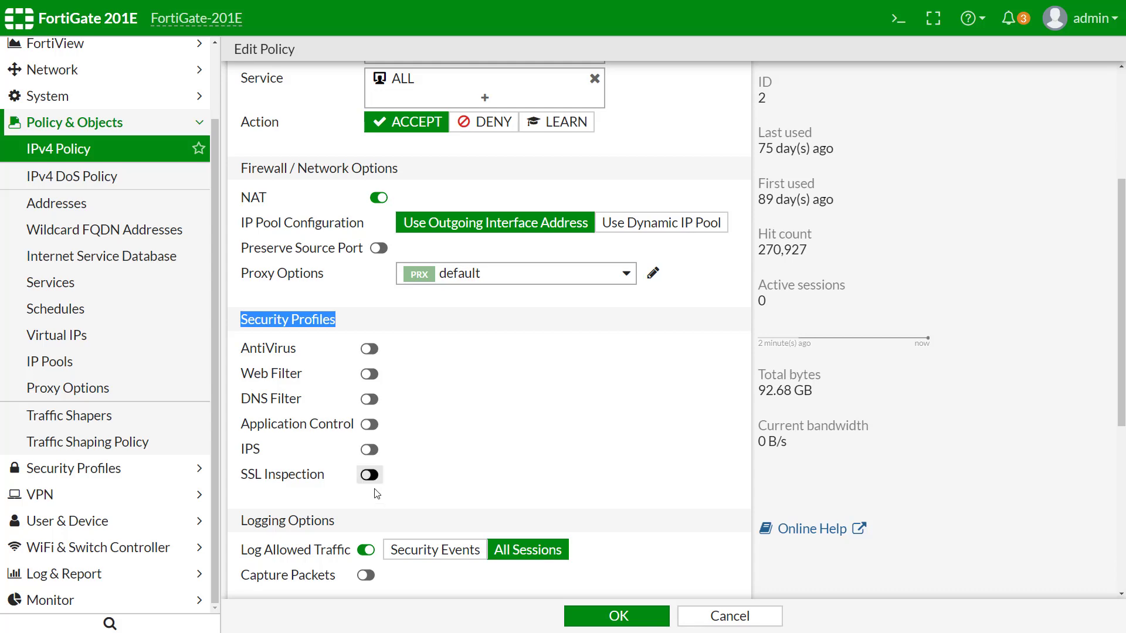
scroll(348, 416, "down", 5)
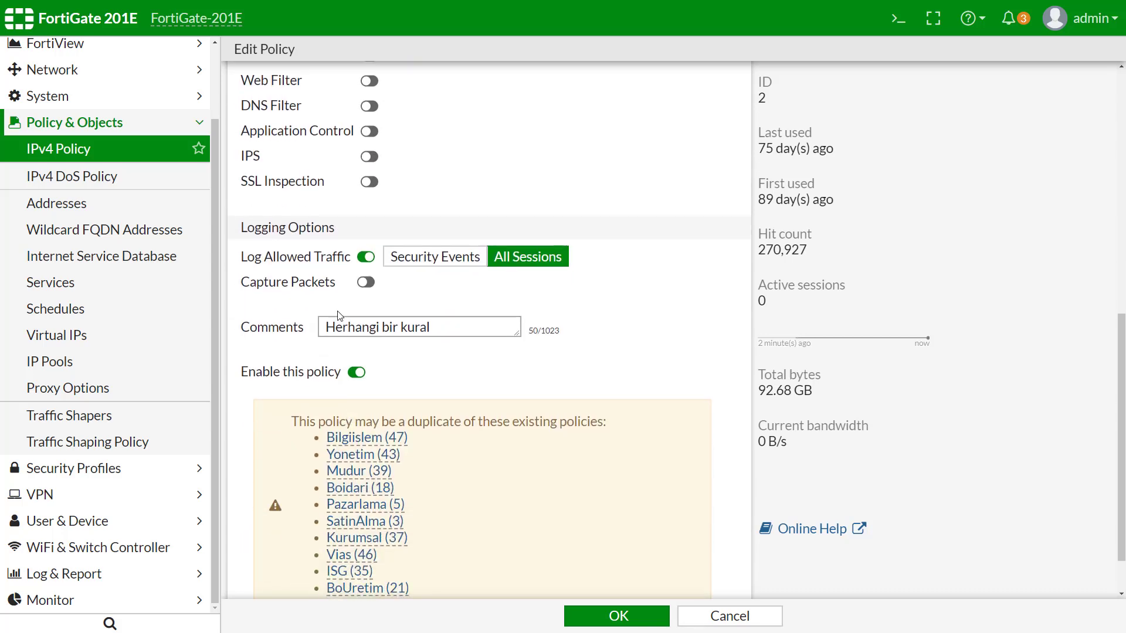
scroll(338, 316, "up", 2)
scroll(338, 300, "up", 4)
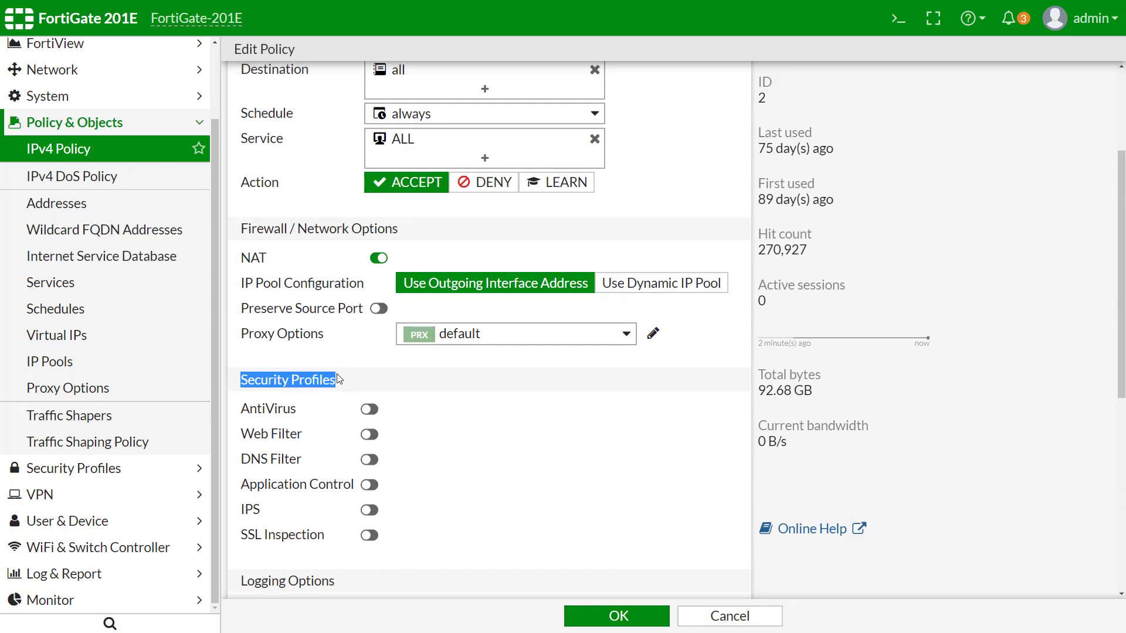
scroll(338, 380, "up", 3)
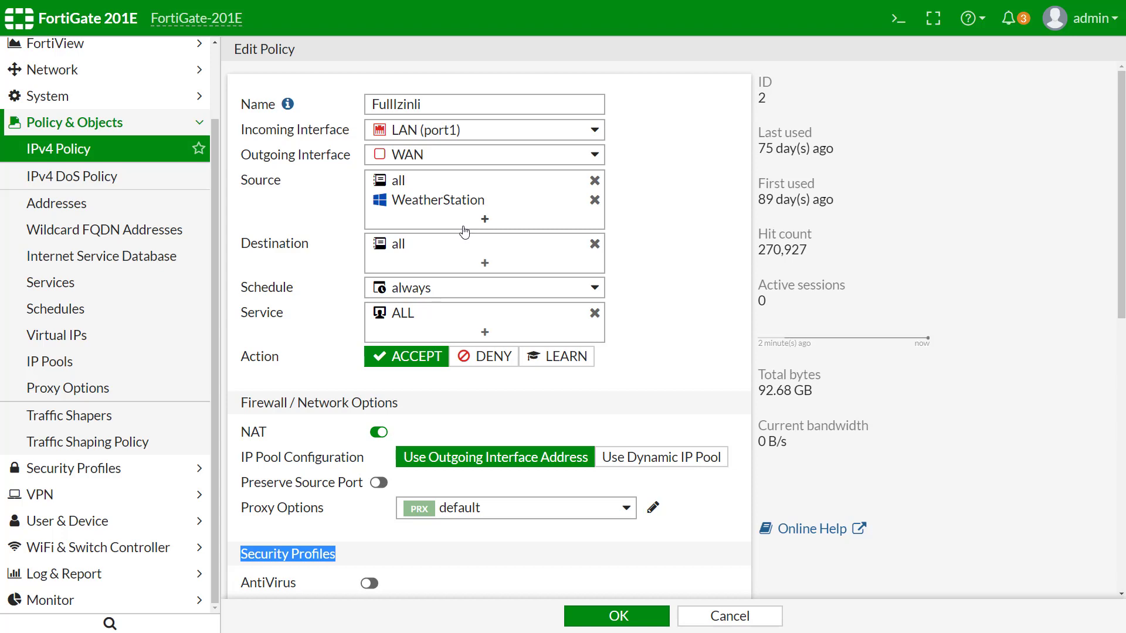
Return to the IPv4 policy list and examine the Bilgiislem policy's source and security profiles, including its SSL inspection details.
left_click(121, 159)
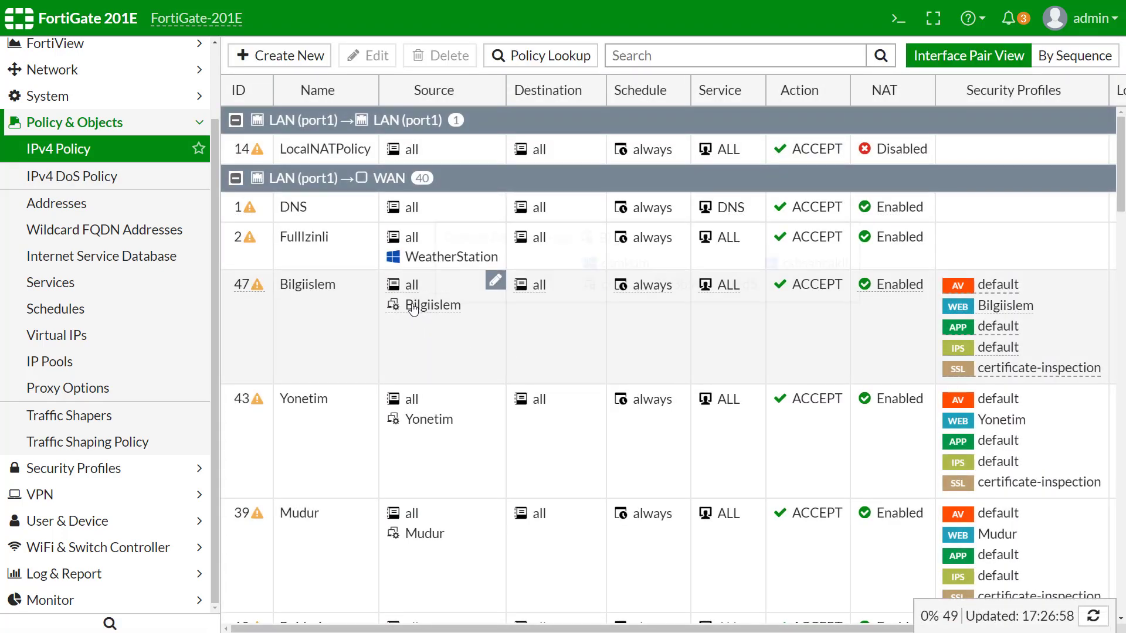
left_click(448, 327)
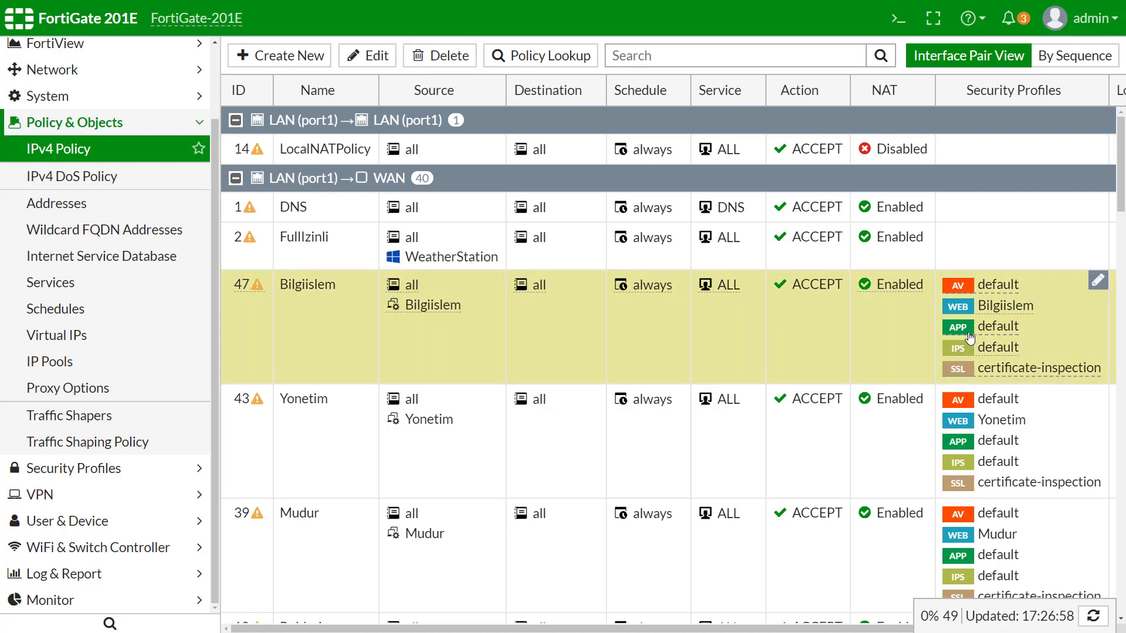
mouse_move(962, 382)
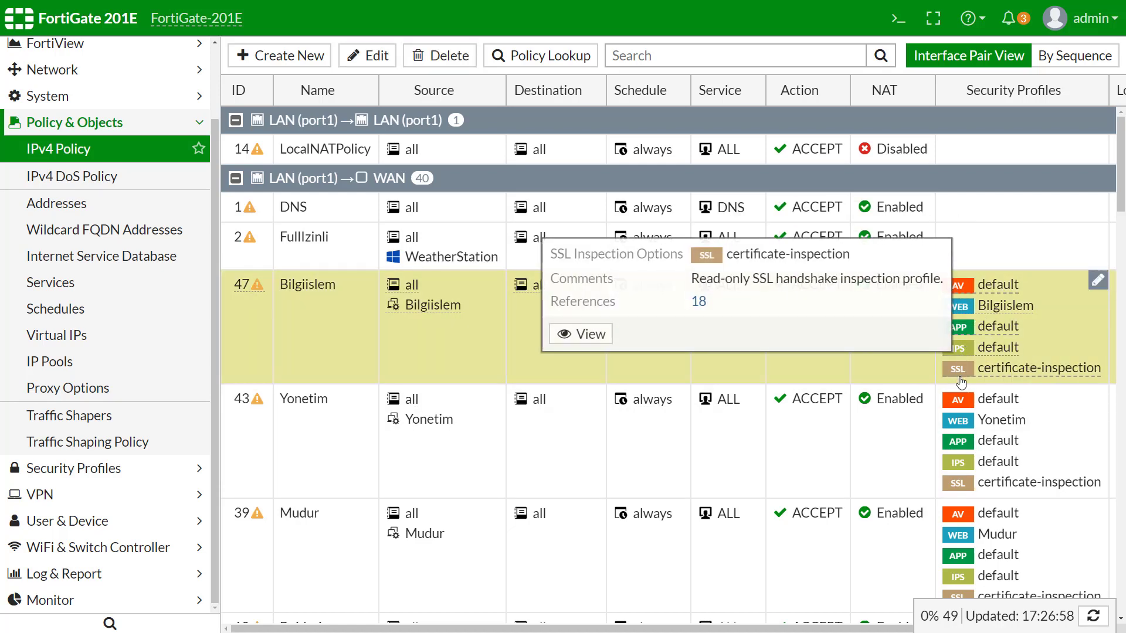
Open the Bilgiislem policy and examine its source device group, security profiles and logging options.
double_click(423, 307)
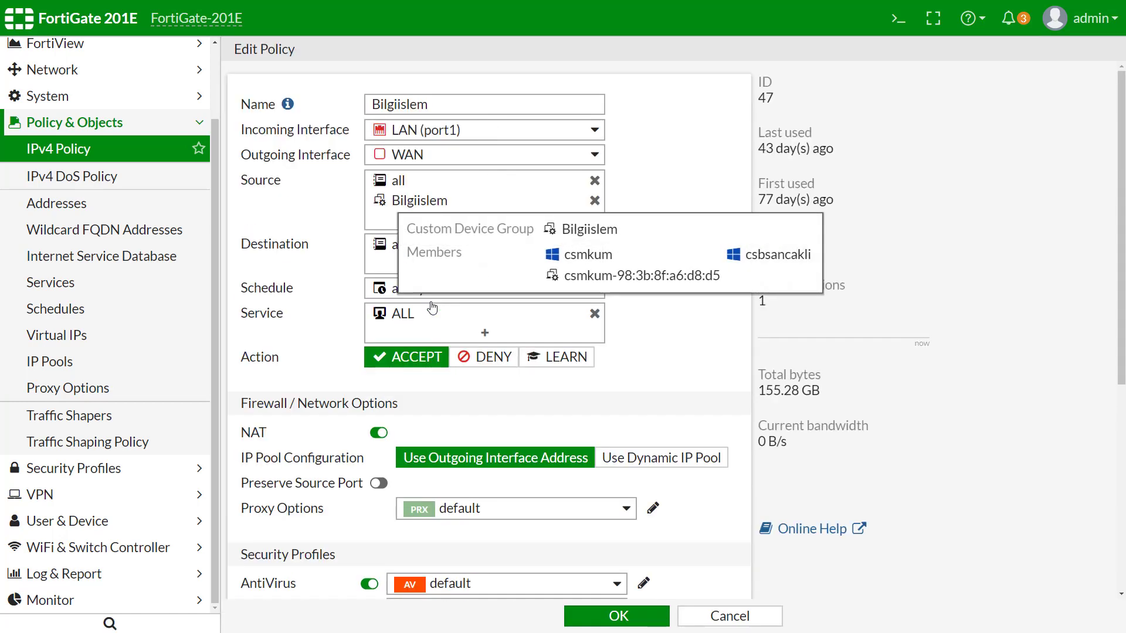
scroll(707, 330, "down", 5)
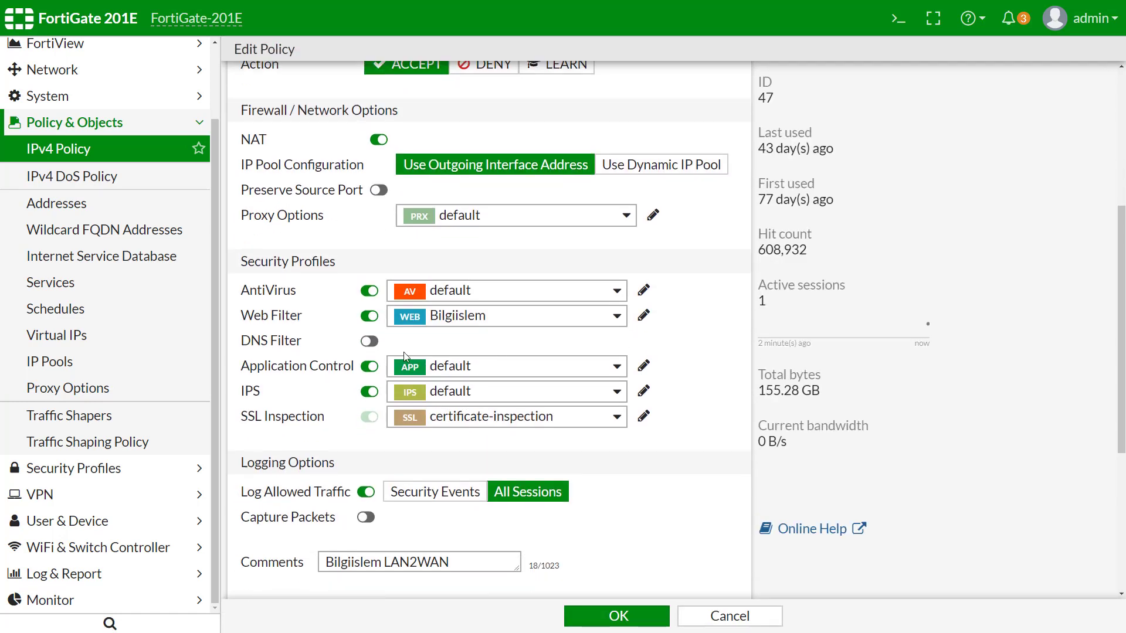
mouse_move(425, 397)
scroll(462, 328, "up", 5)
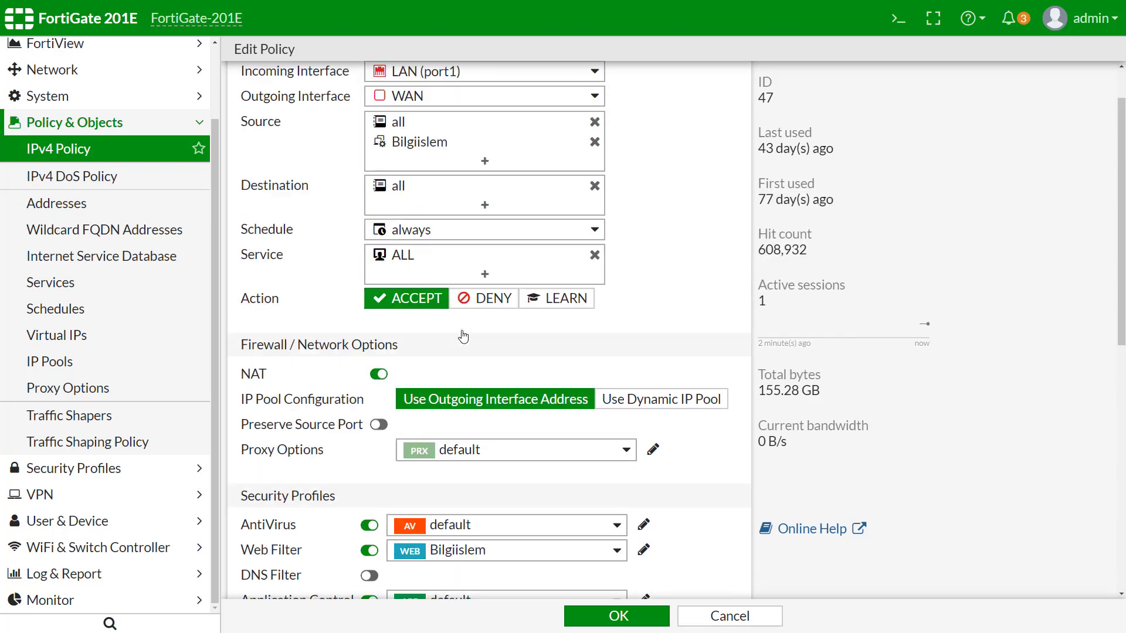
Turn off AntiVirus in the Bilgiislem policy's security profiles.
scroll(462, 334, "down", 4)
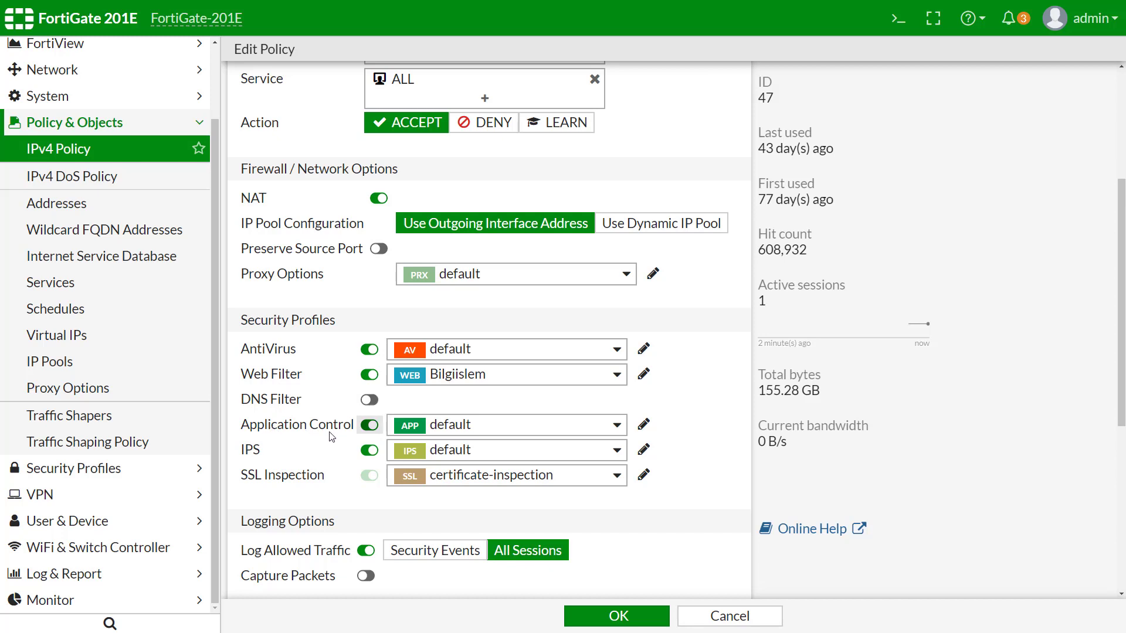
left_click(365, 352)
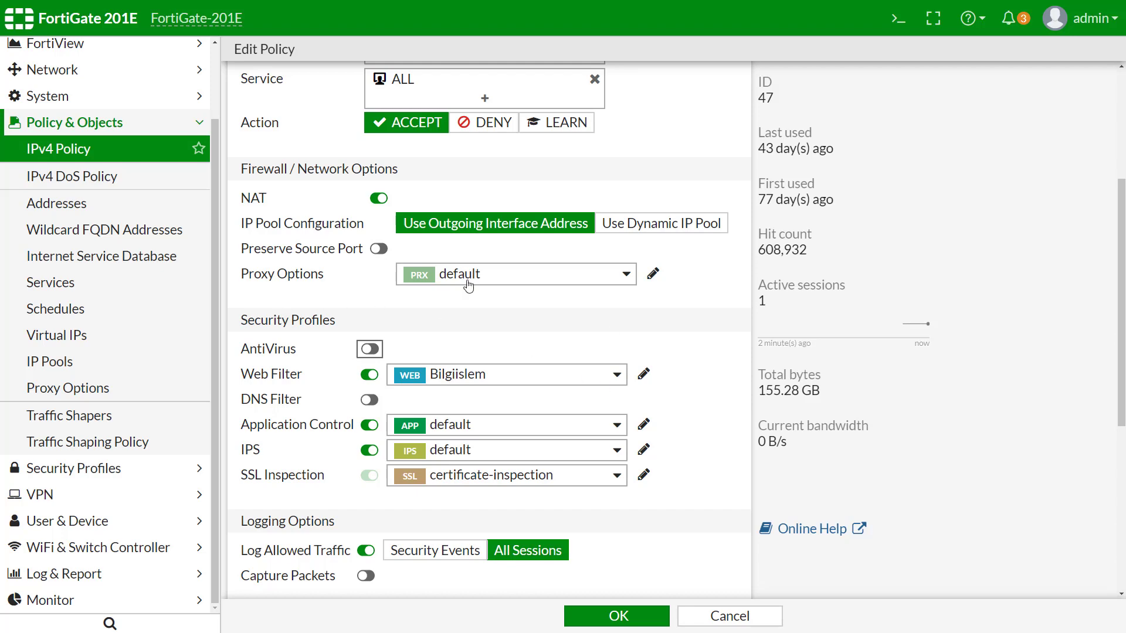
scroll(442, 334, "up", 4)
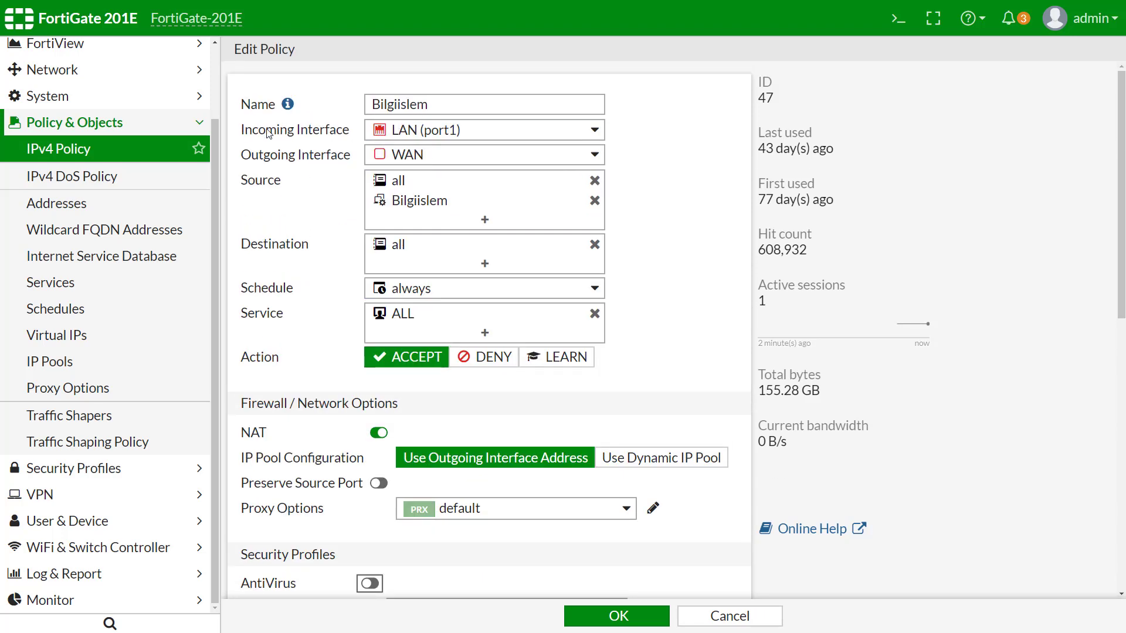
Examine the Bilgiislem policy's incoming and outgoing interfaces, the WAN zone details and the available interface choices.
left_click_drag(241, 130, 445, 136)
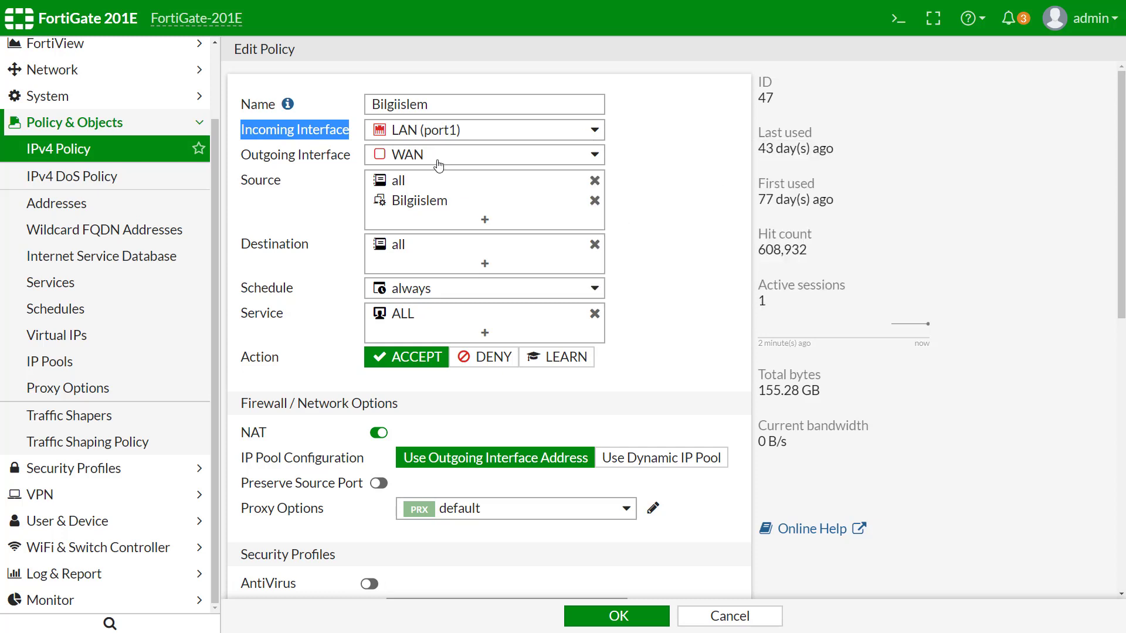
mouse_move(440, 162)
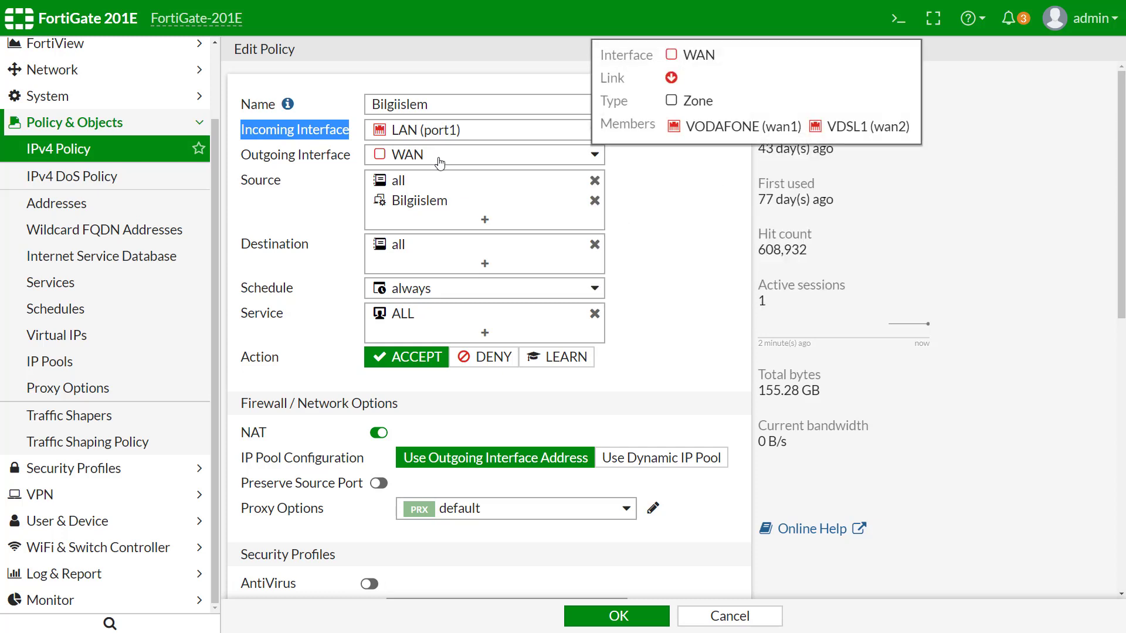
left_click(471, 137)
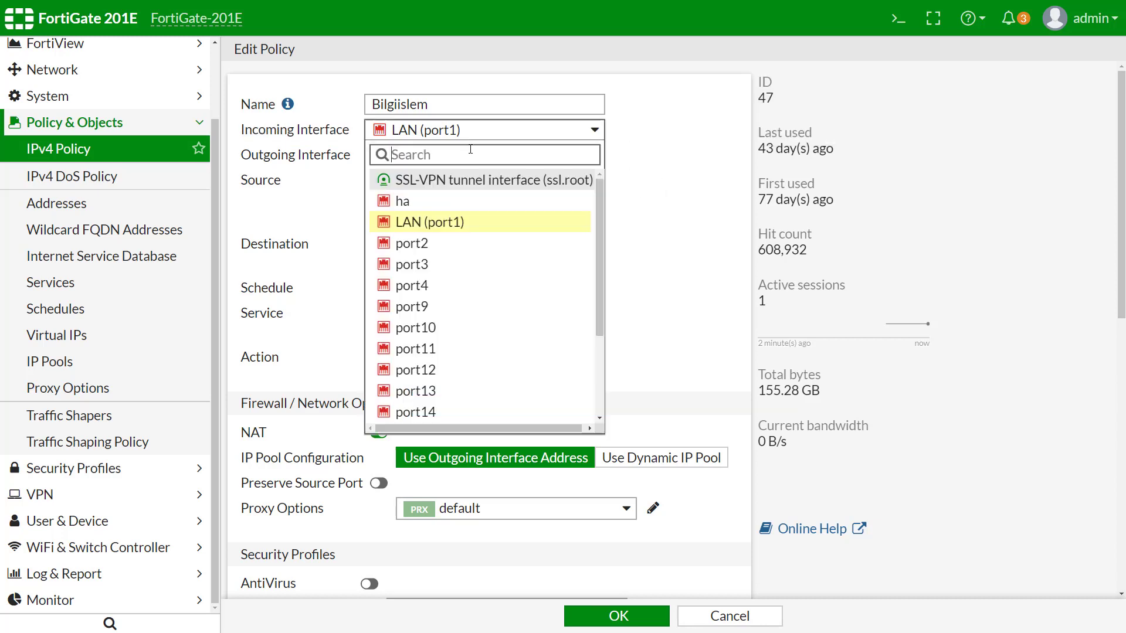
left_click(481, 133)
left_click(432, 156)
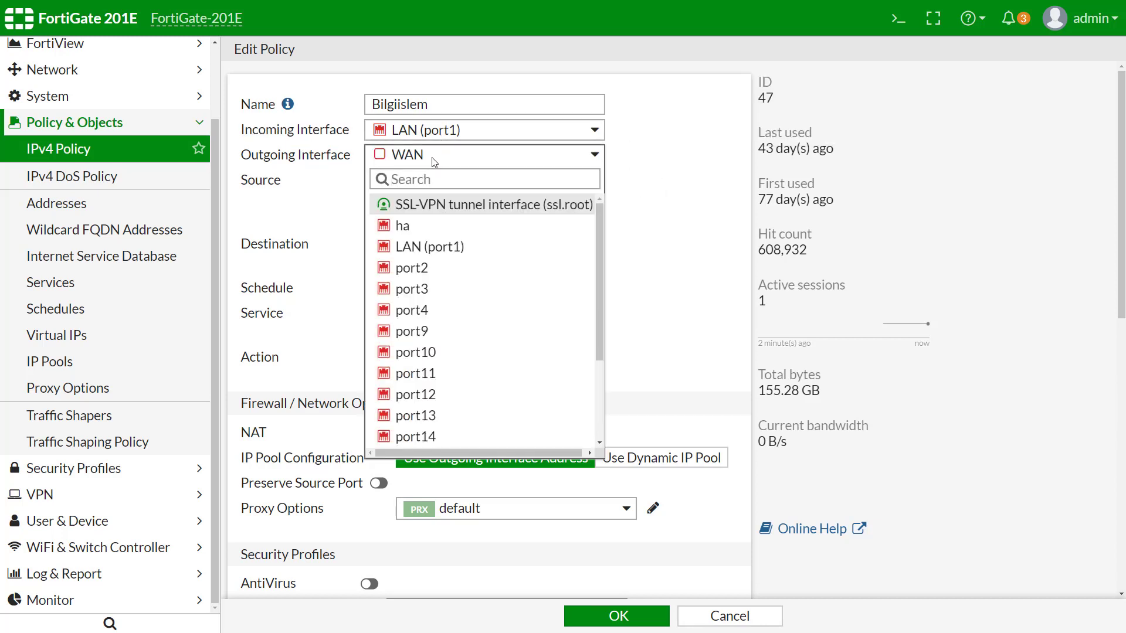
left_click(432, 156)
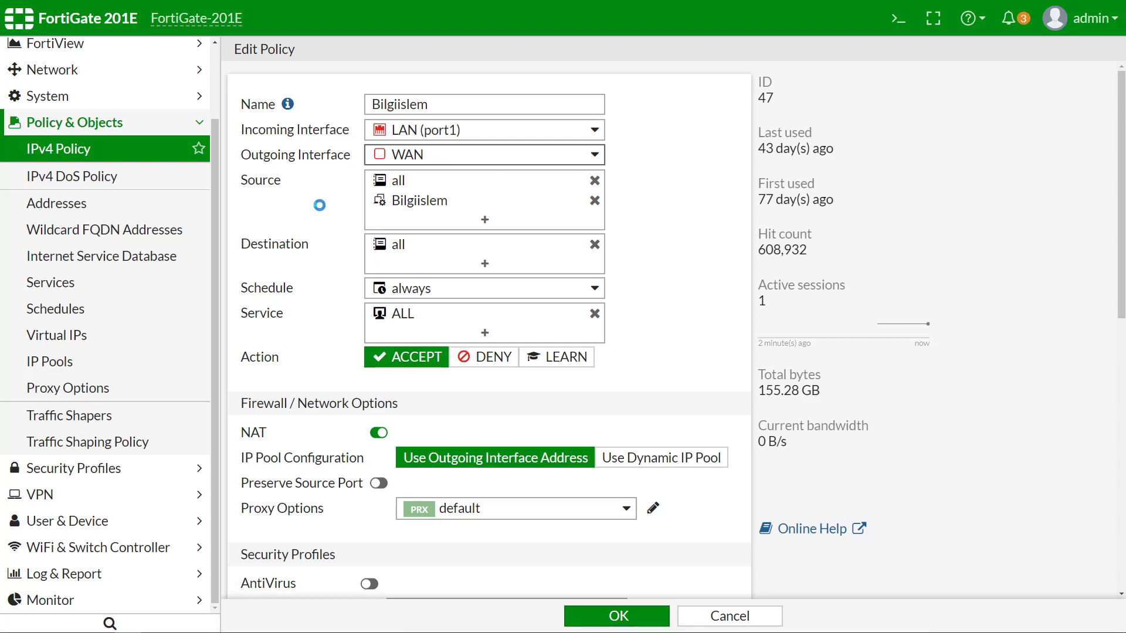
Capture the Bilgiislem policy's settings from Name to IP Pool Configuration, mark the incoming and outgoing interfaces with arrows, and copy the image.
key("Print")
left_click_drag(220, 72, 768, 476)
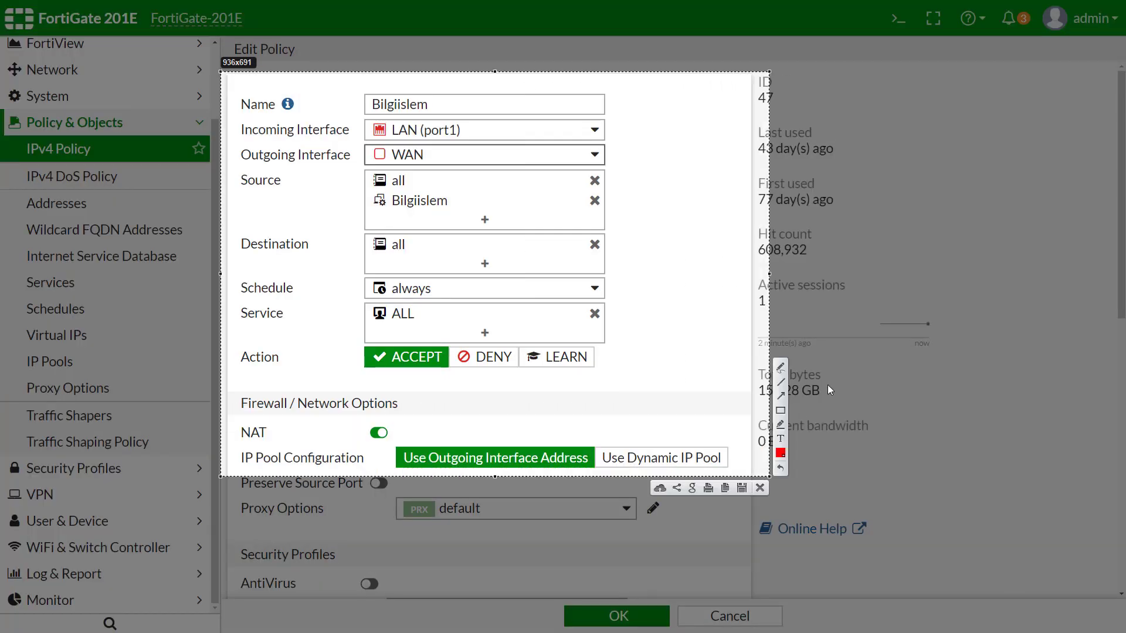
left_click(780, 396)
left_click_drag(643, 133, 596, 134)
left_click_drag(652, 156, 594, 156)
key("ctrl+c")
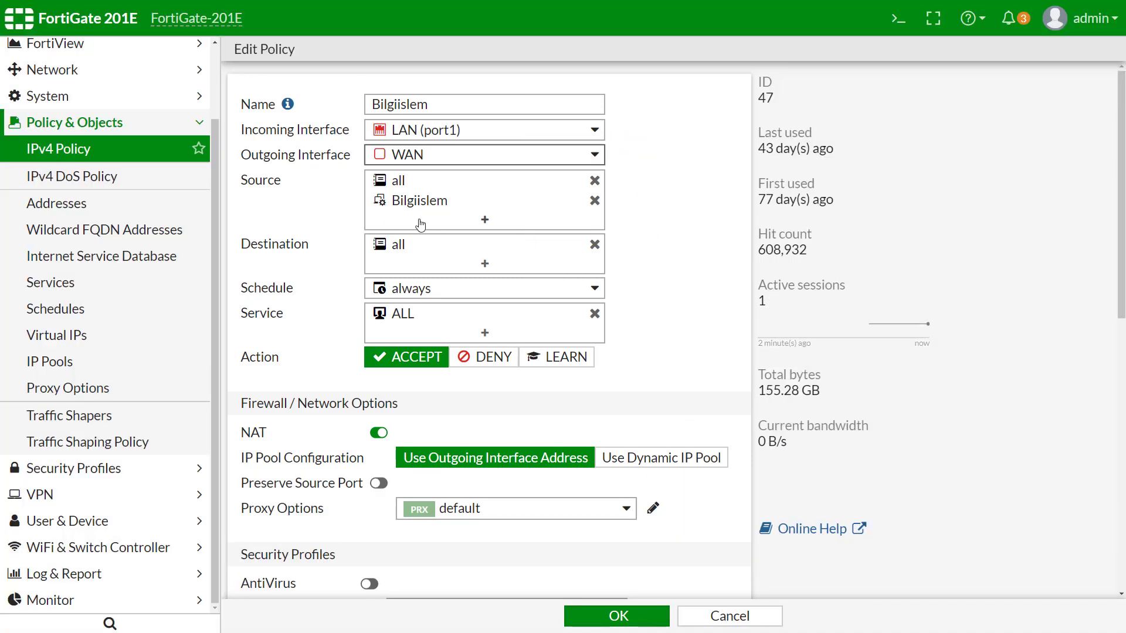
Examine the Bilgiislem policy's source device group members and its destination.
mouse_move(428, 209)
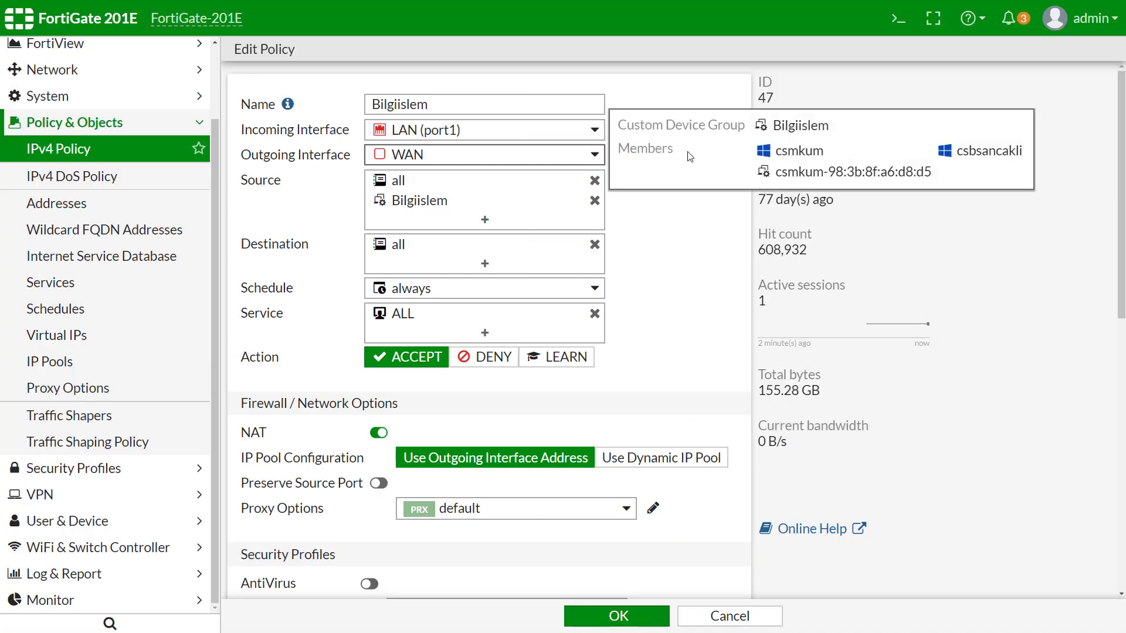
left_click_drag(633, 153, 781, 146)
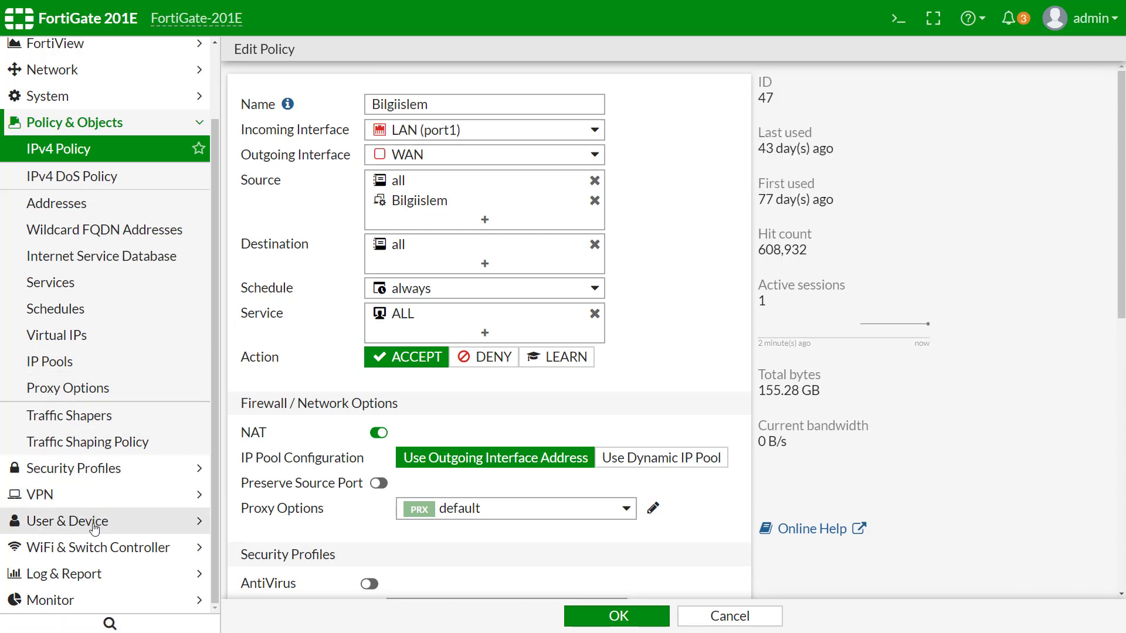
mouse_move(418, 210)
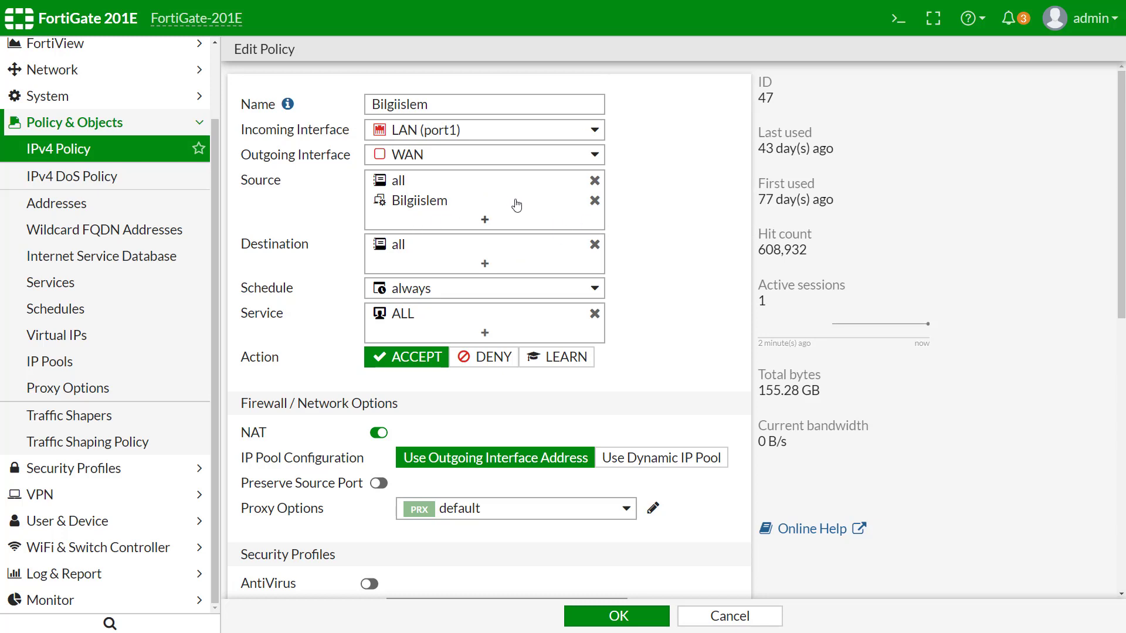
mouse_move(516, 204)
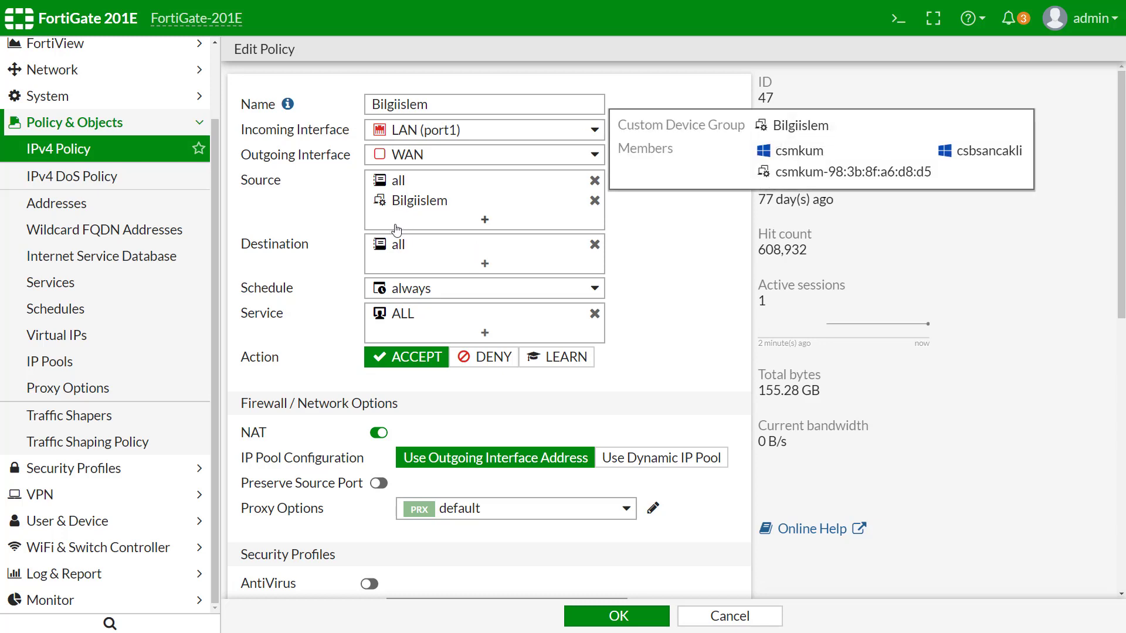
mouse_move(406, 250)
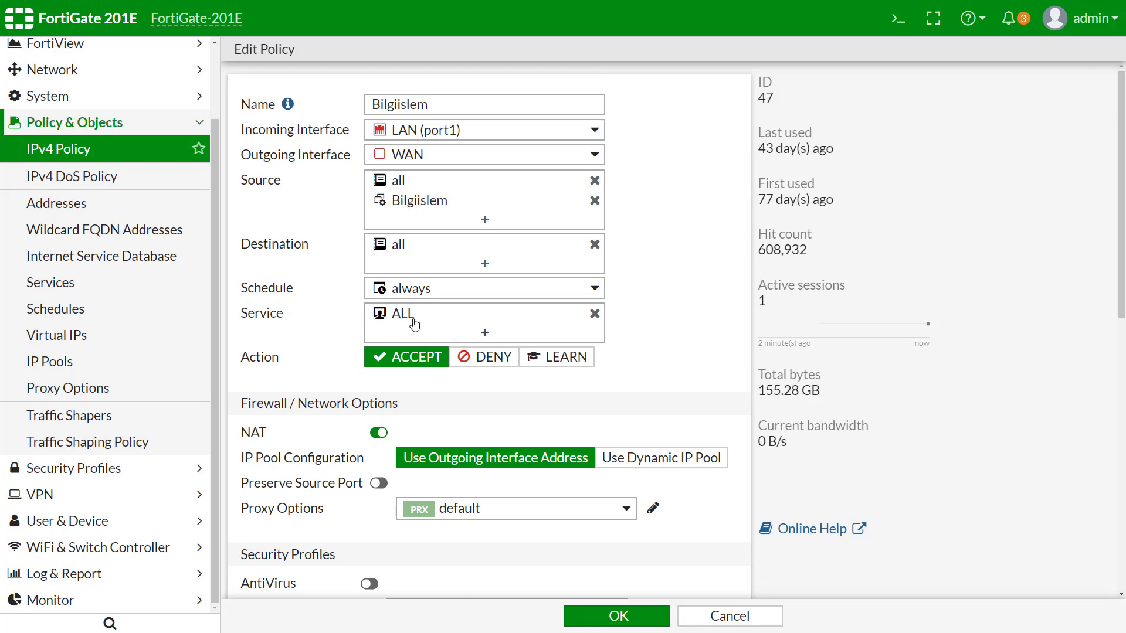
Examine the Bilgiislem policy's service, NAT, web filter, application control, IPS and logging settings.
mouse_move(414, 323)
scroll(414, 323, "down", 2)
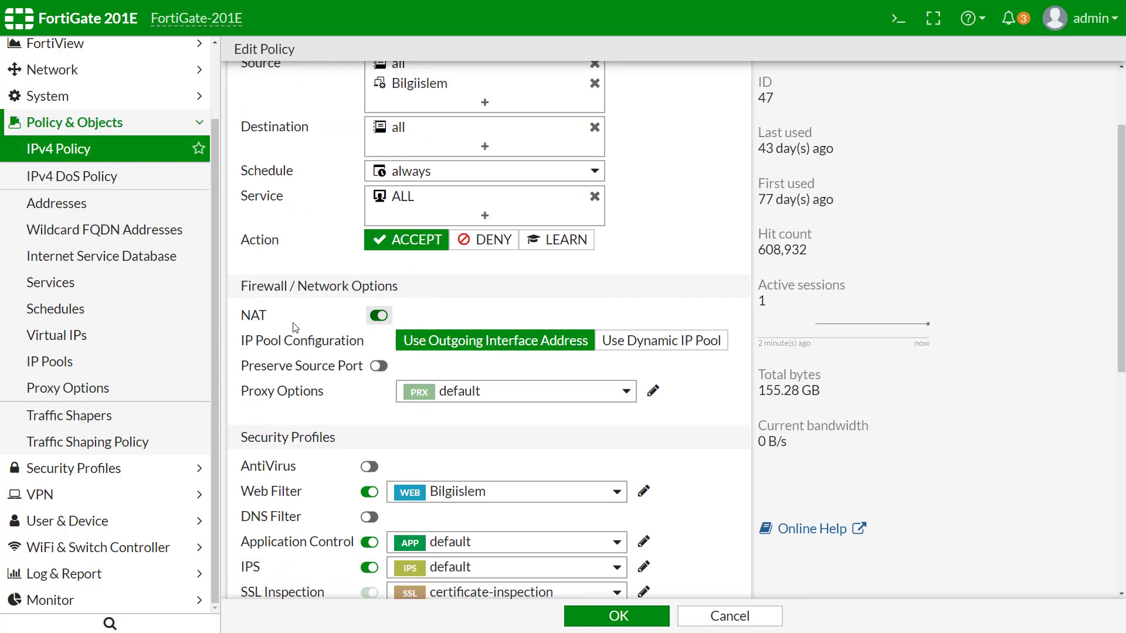
scroll(411, 282, "down", 5)
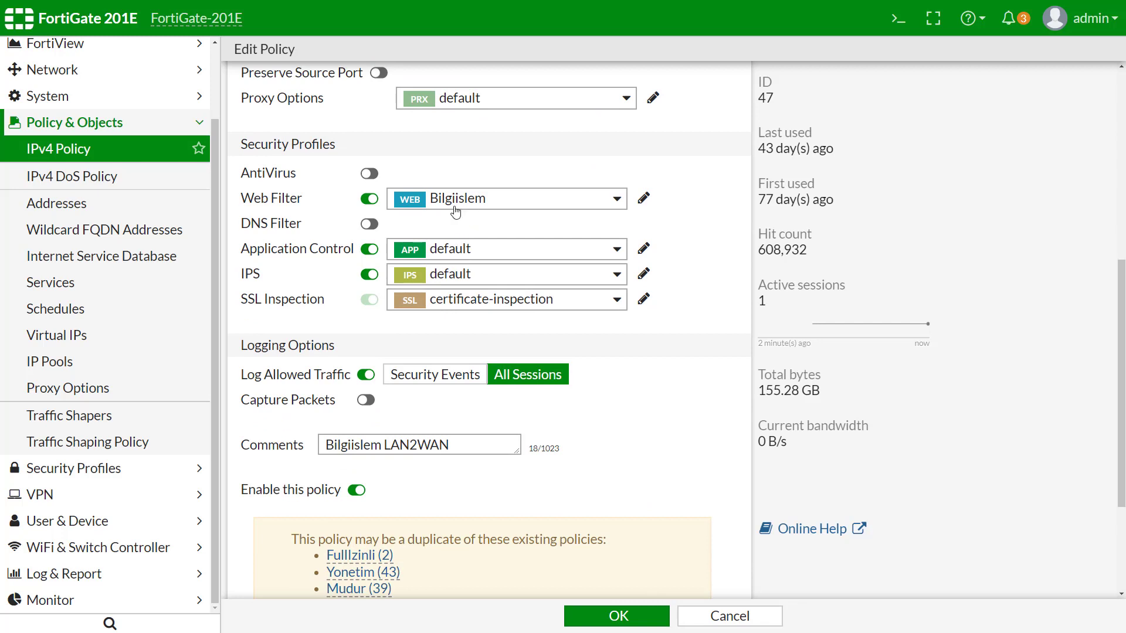
mouse_move(456, 212)
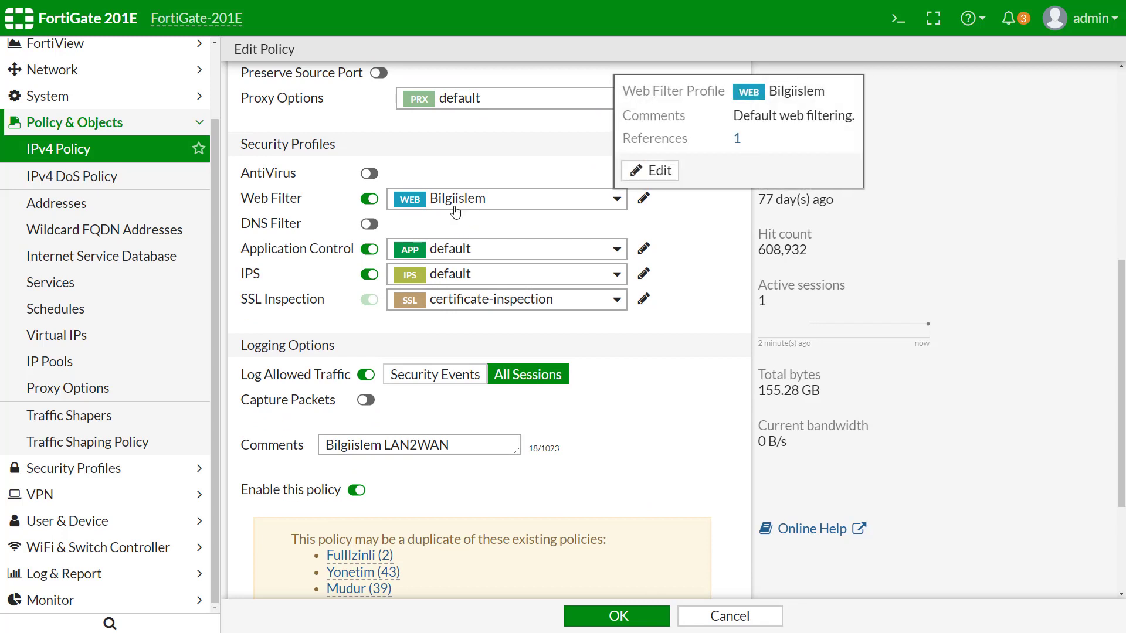
mouse_move(452, 262)
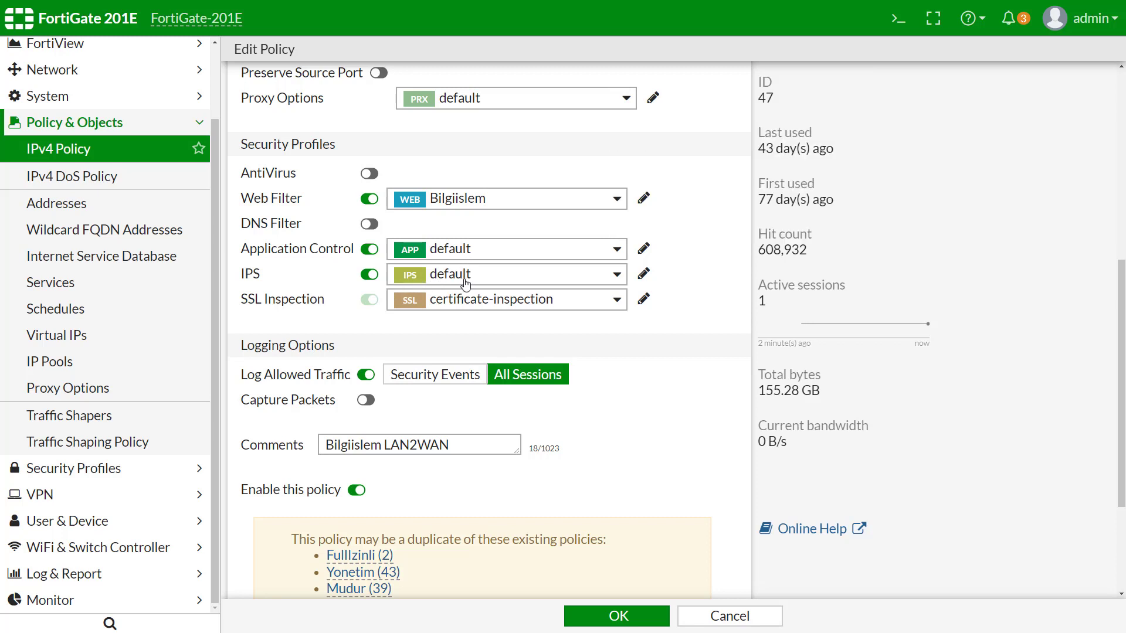
mouse_move(464, 282)
scroll(309, 349, "down", 2)
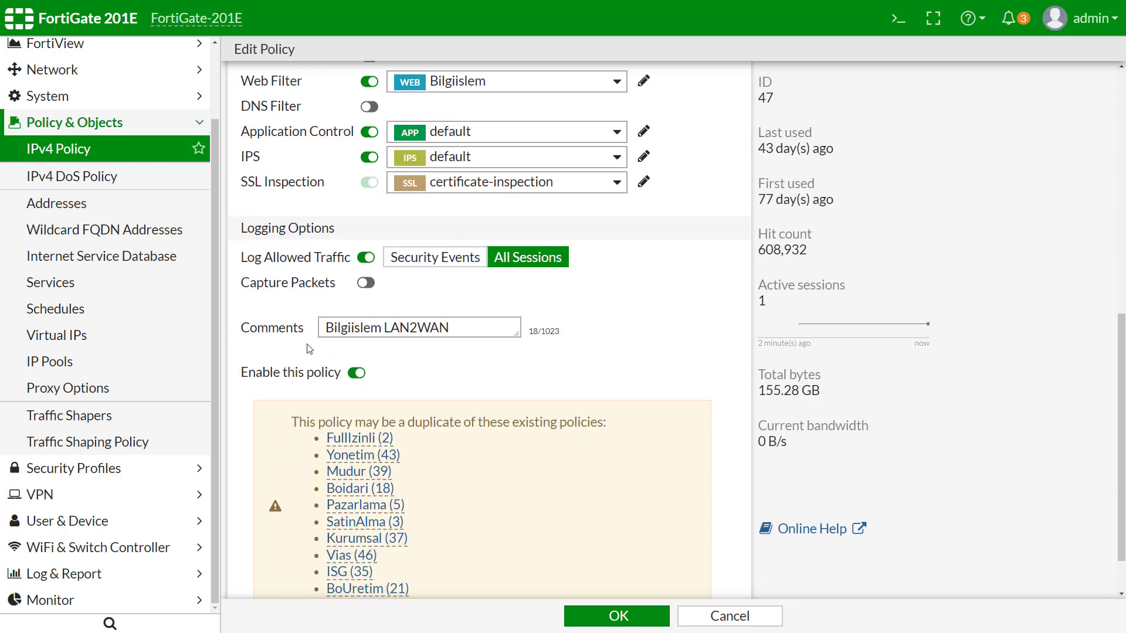
Change the Bilgiislem policy's comment to "Bilgiislem LA2NWAN" and save the policy.
double_click(251, 332)
left_click(402, 328)
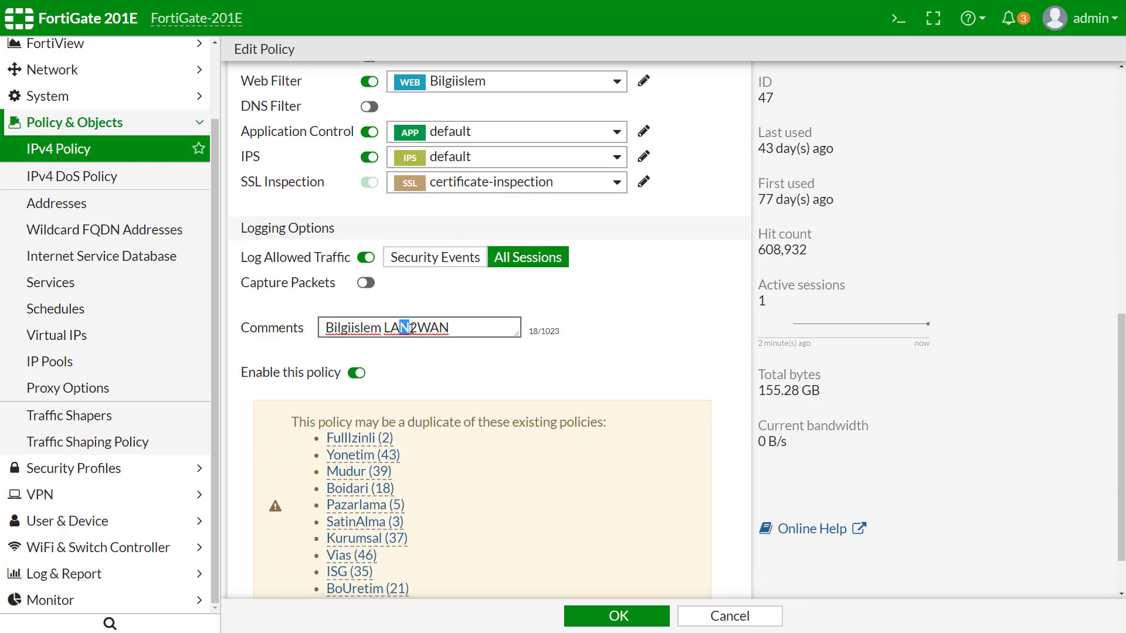
key("BackSpace")
key("Right")
type("N")
scroll(533, 329, "down", 1)
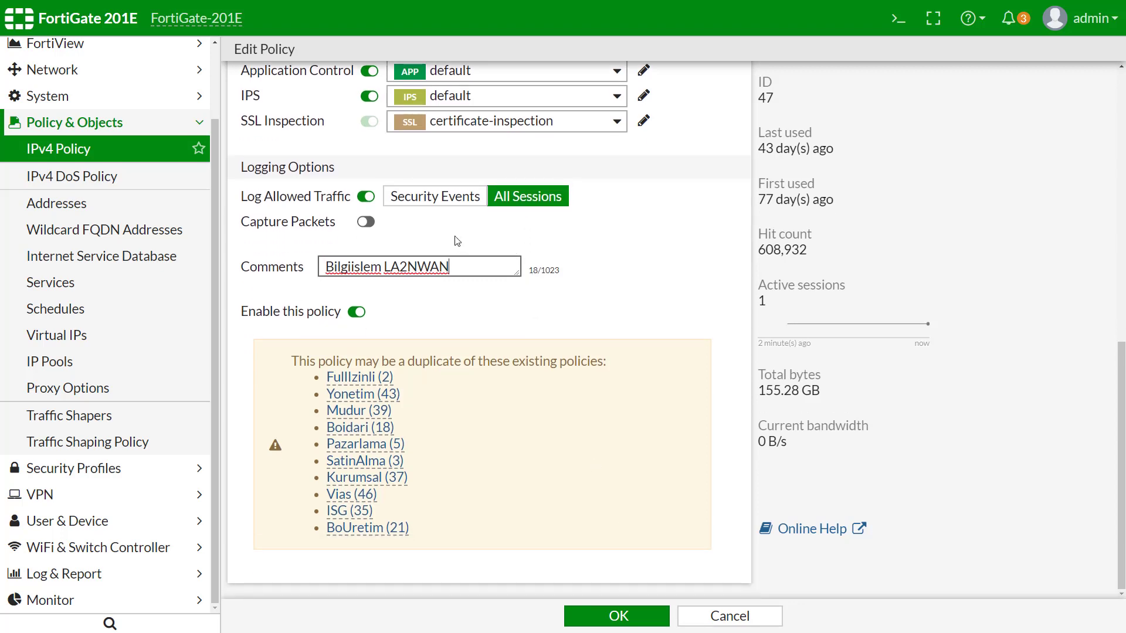
scroll(458, 242, "up", 4)
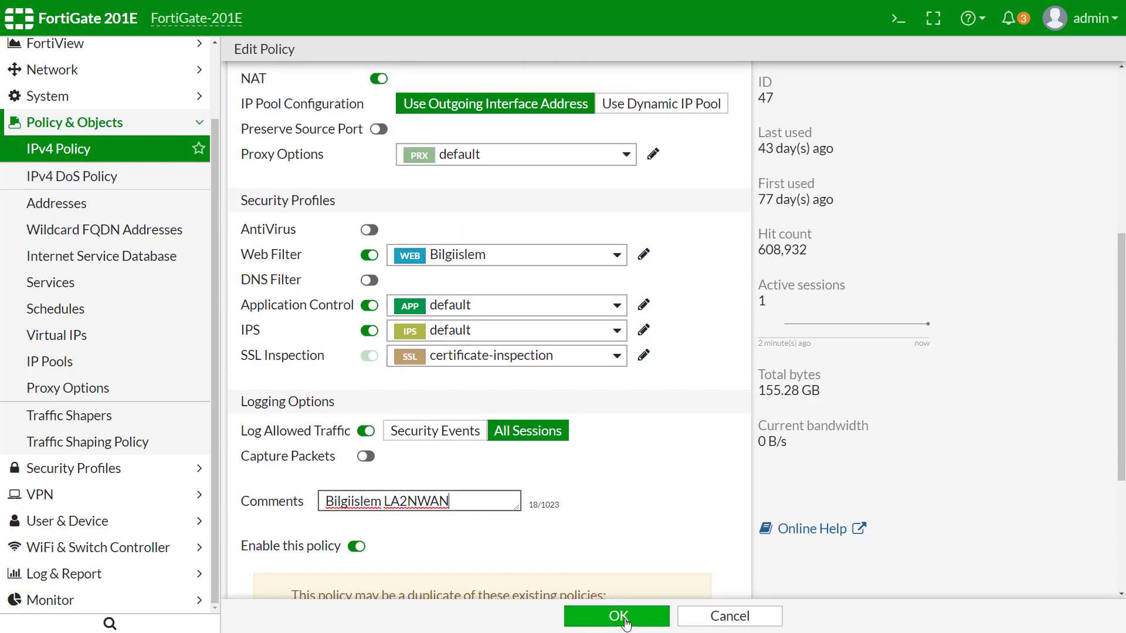
left_click(619, 616)
Look through the LAN-to-WAN policies from Bilgiislem down to SosyalMedya, comparing their sources and security profiles.
scroll(645, 328, "down", 2)
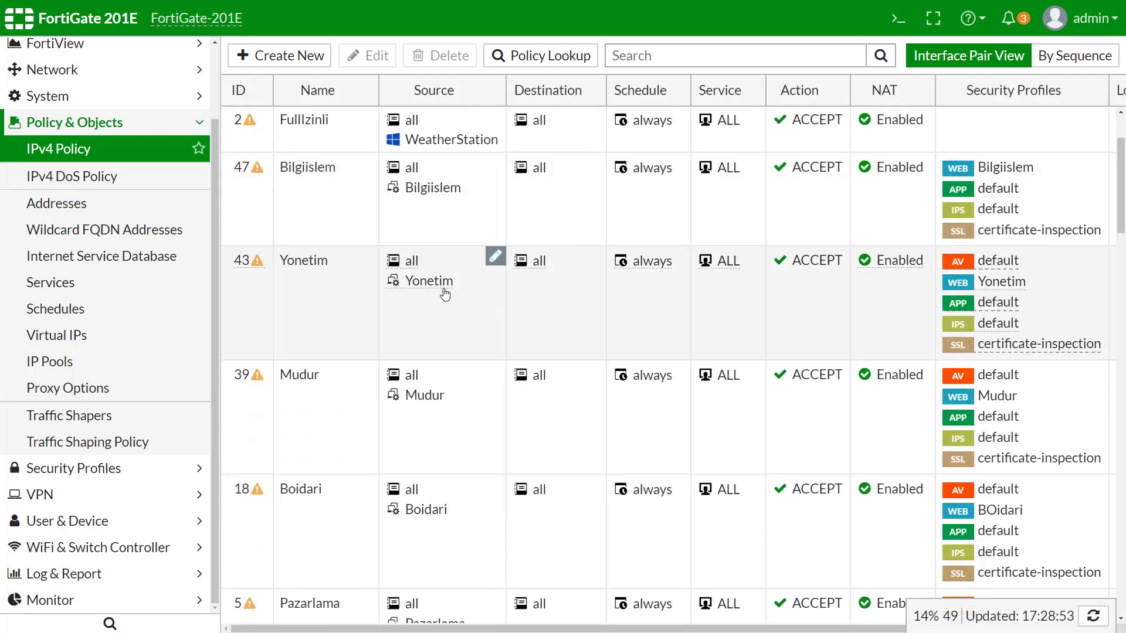
scroll(445, 293, "down", 2)
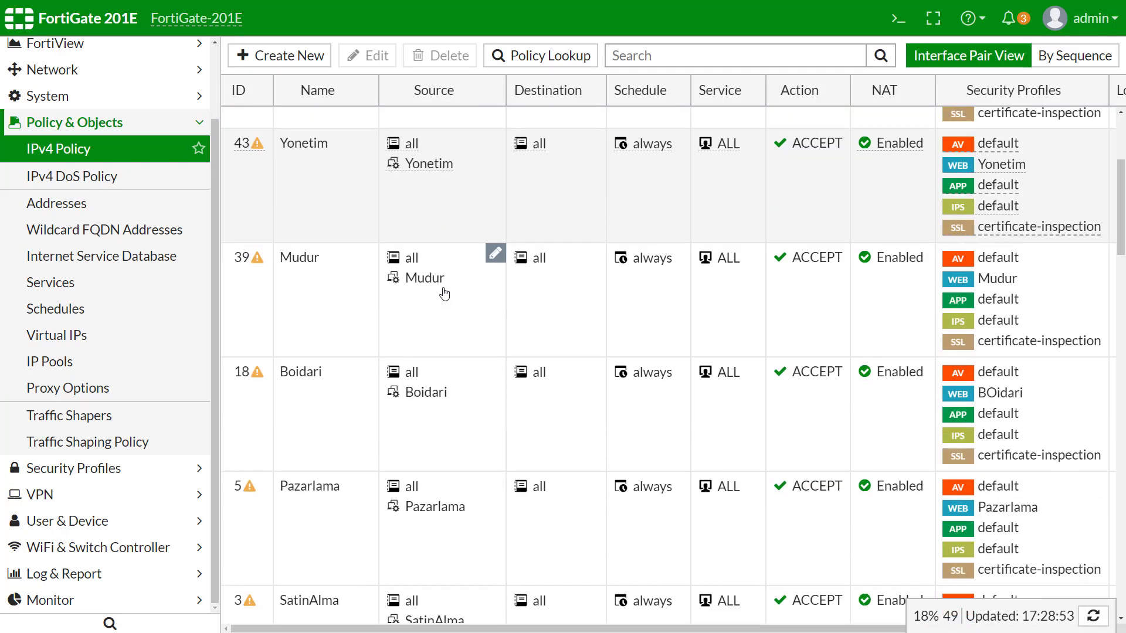
scroll(444, 293, "down", 4)
scroll(440, 286, "down", 2)
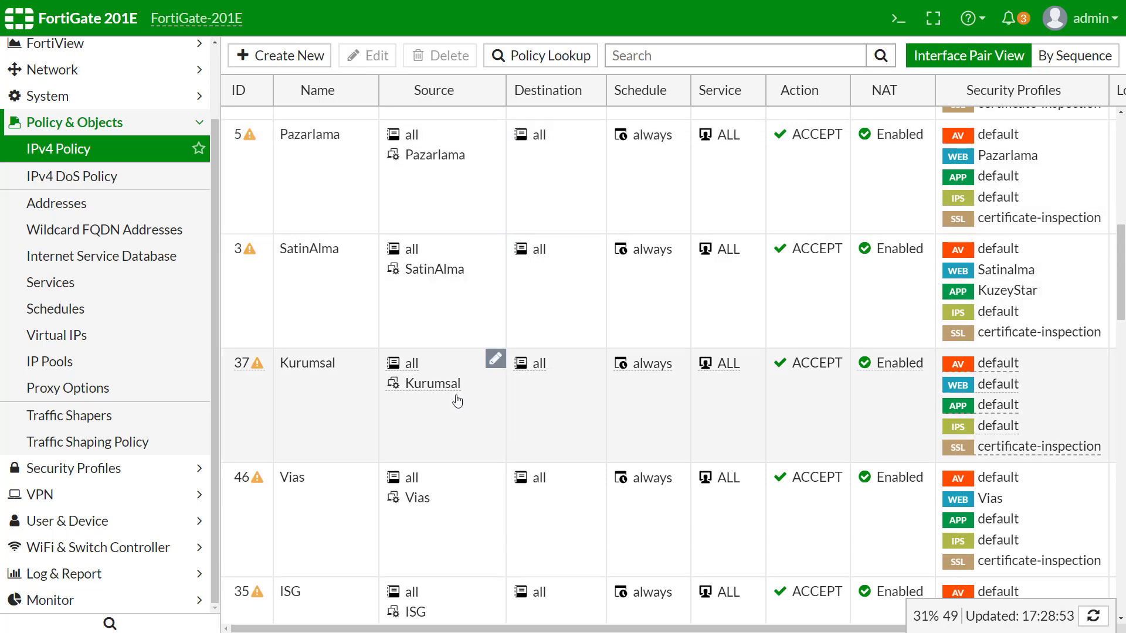
scroll(458, 402, "down", 10)
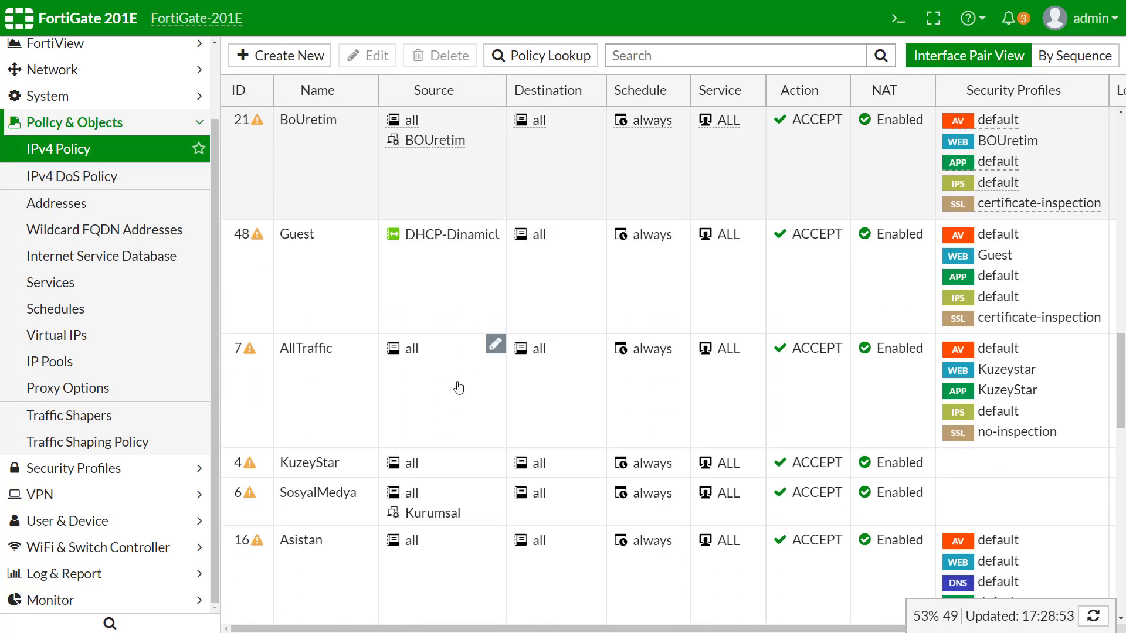
scroll(458, 387, "down", 3)
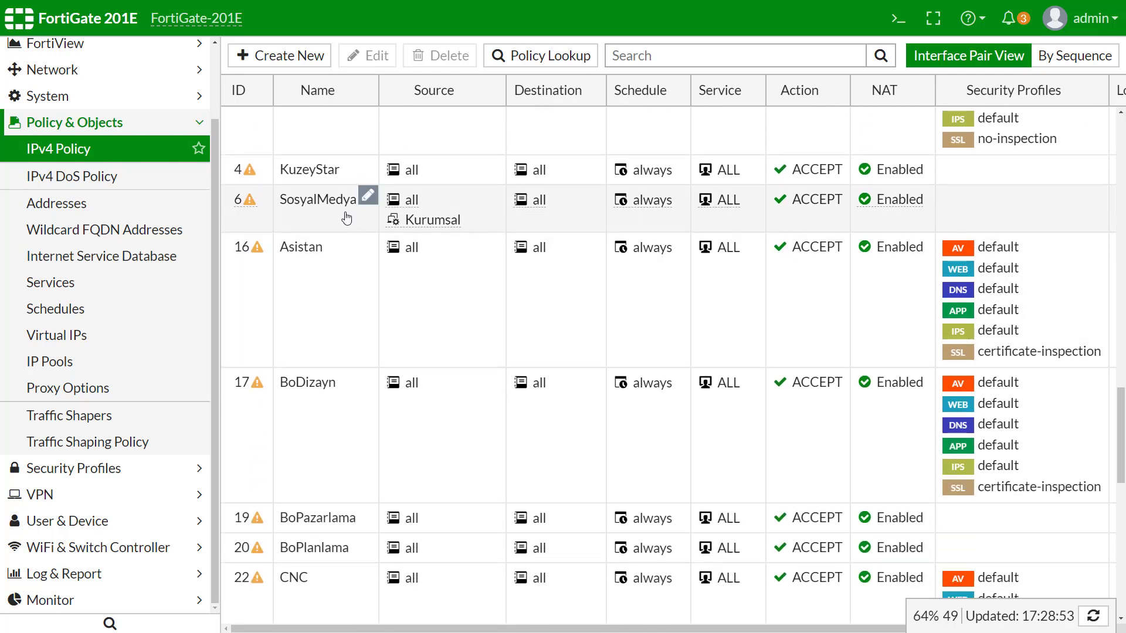
Examine the name and members of the Kurumsal device group used as a source in the SosyalMedya policy.
mouse_move(430, 228)
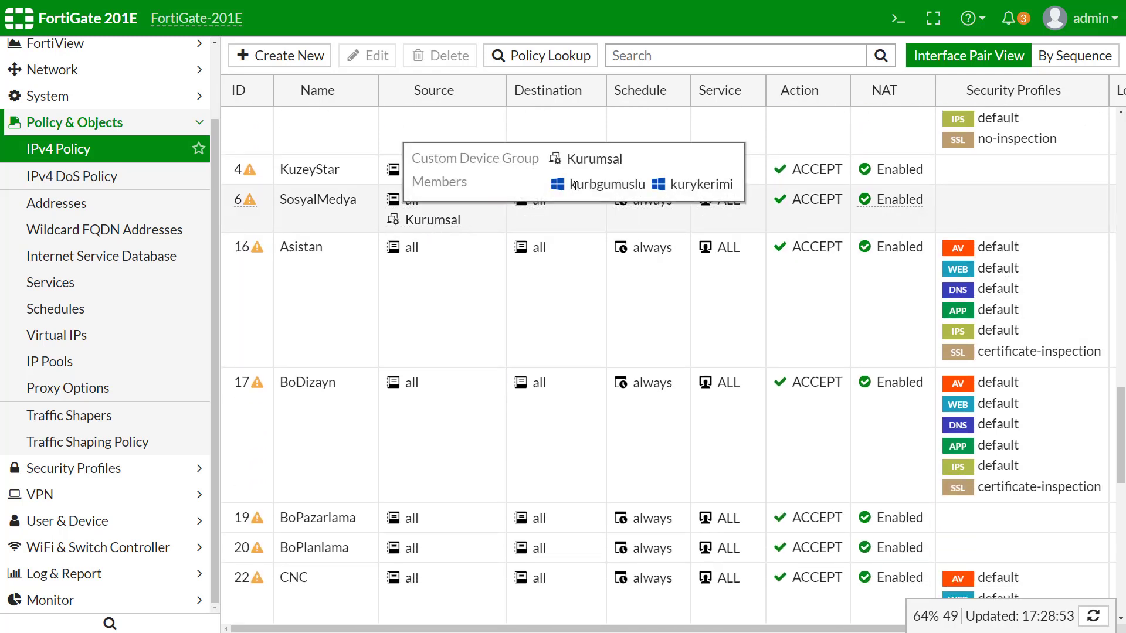
left_click_drag(610, 185, 570, 226)
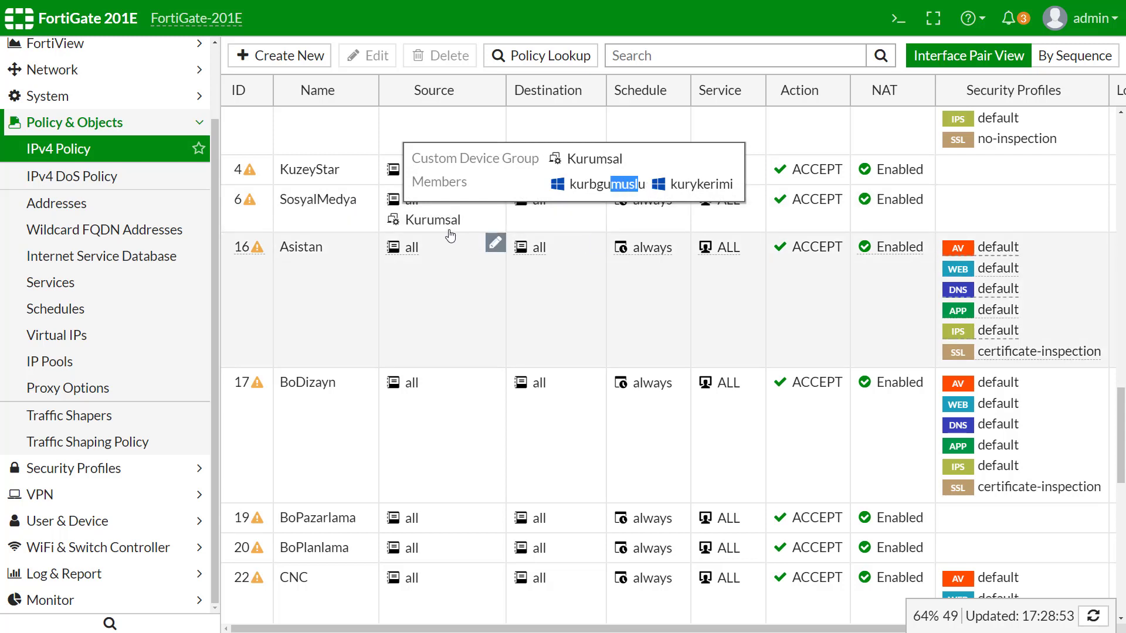
mouse_move(437, 231)
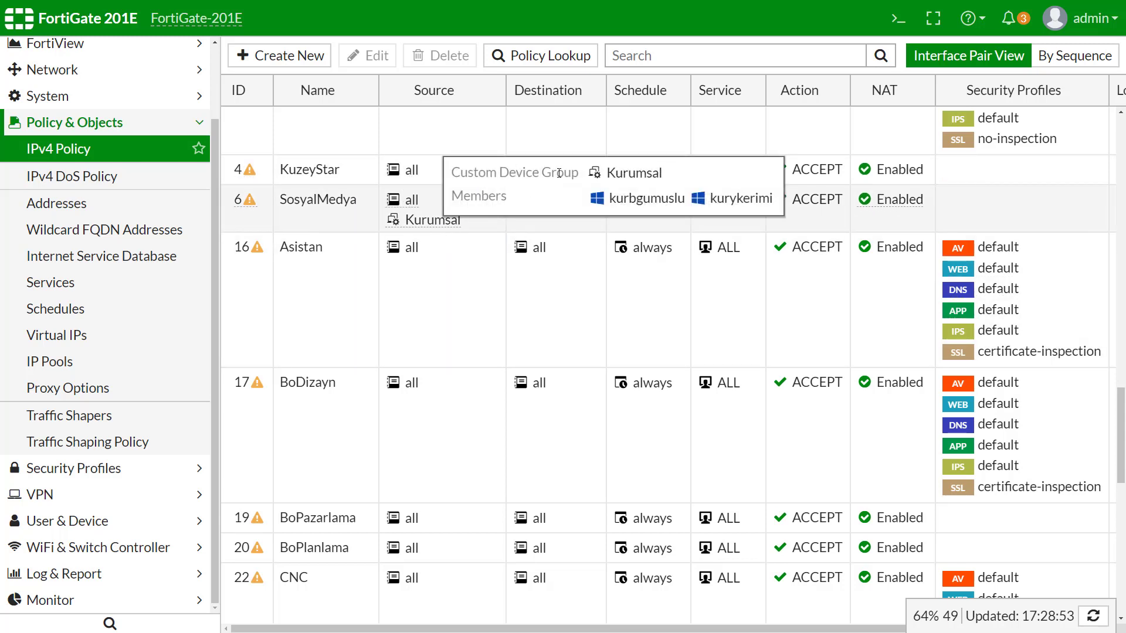
left_click_drag(459, 195, 773, 199)
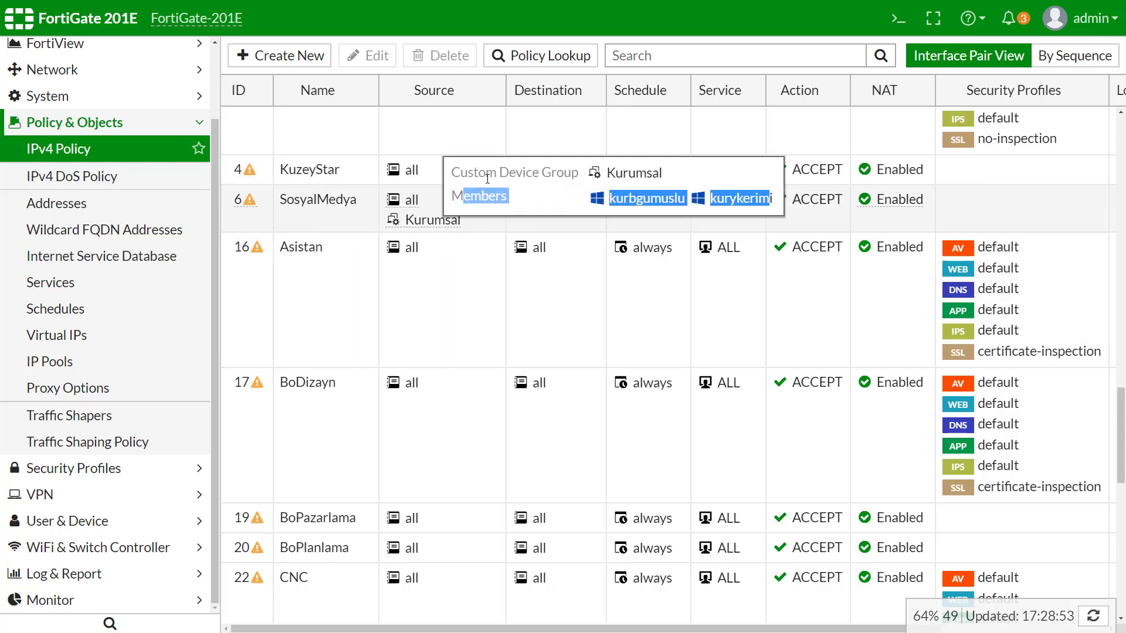
left_click(453, 173)
left_click_drag(453, 172, 675, 179)
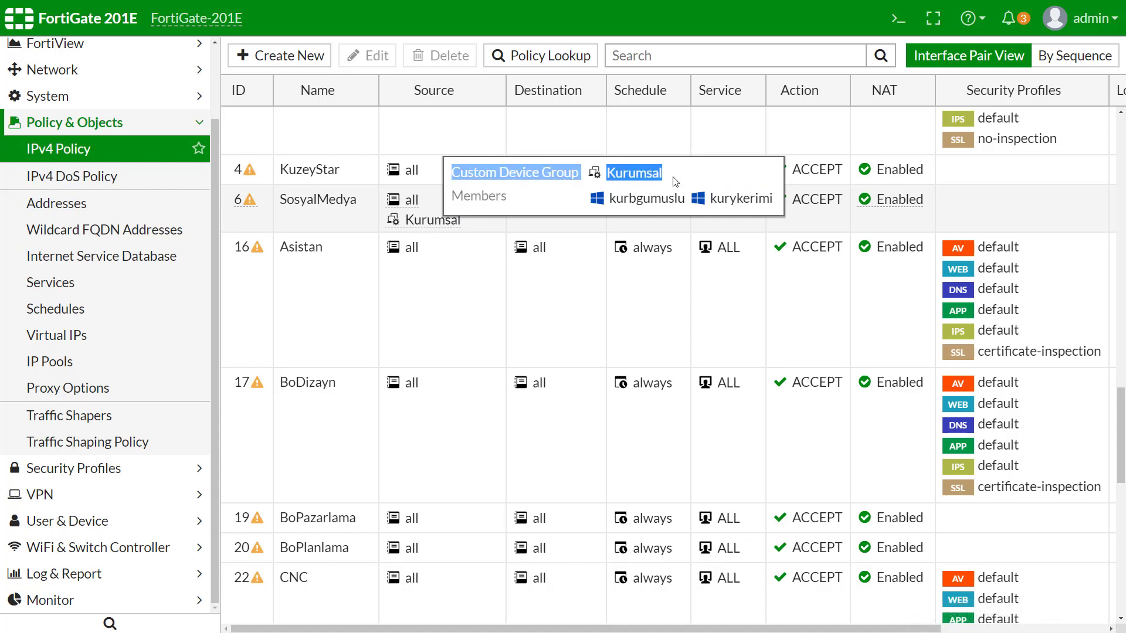
Open the SosyalMedya policy, turn on Web Filter with the default profile and check the available web filter profiles.
left_click(405, 194)
double_click(404, 193)
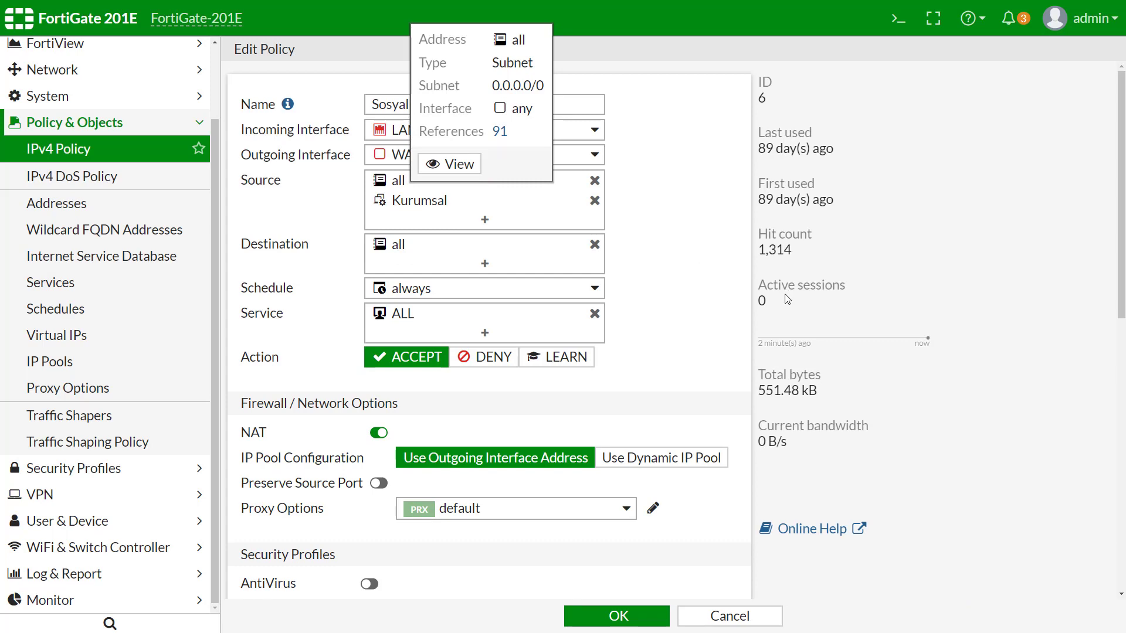
scroll(696, 313, "down", 5)
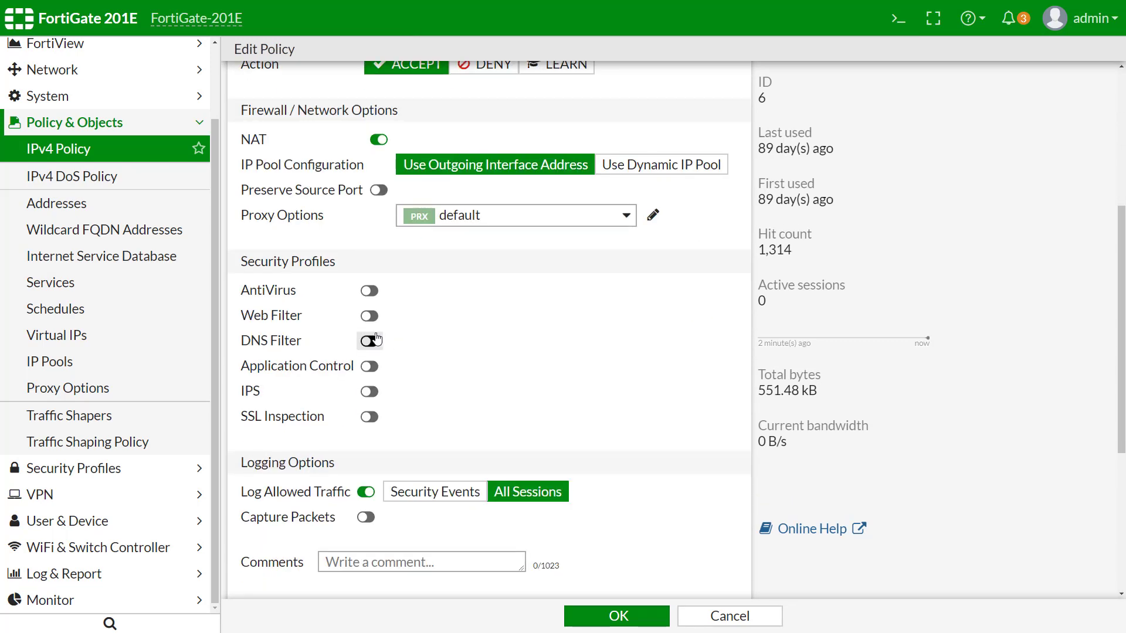
left_click(369, 318)
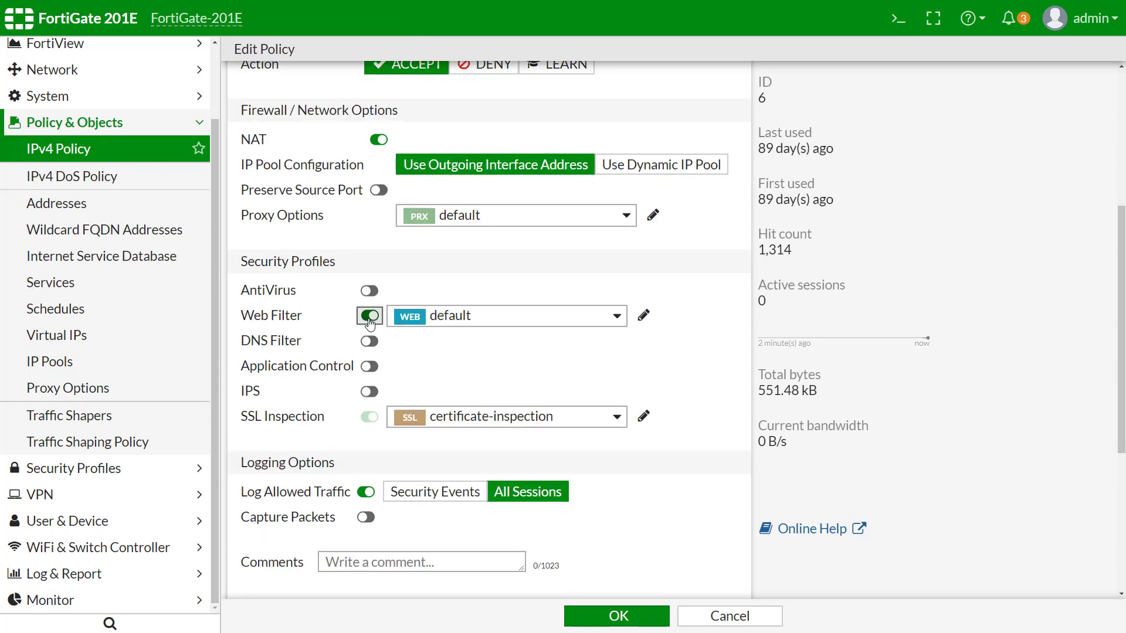
left_click(459, 320)
left_click(460, 320)
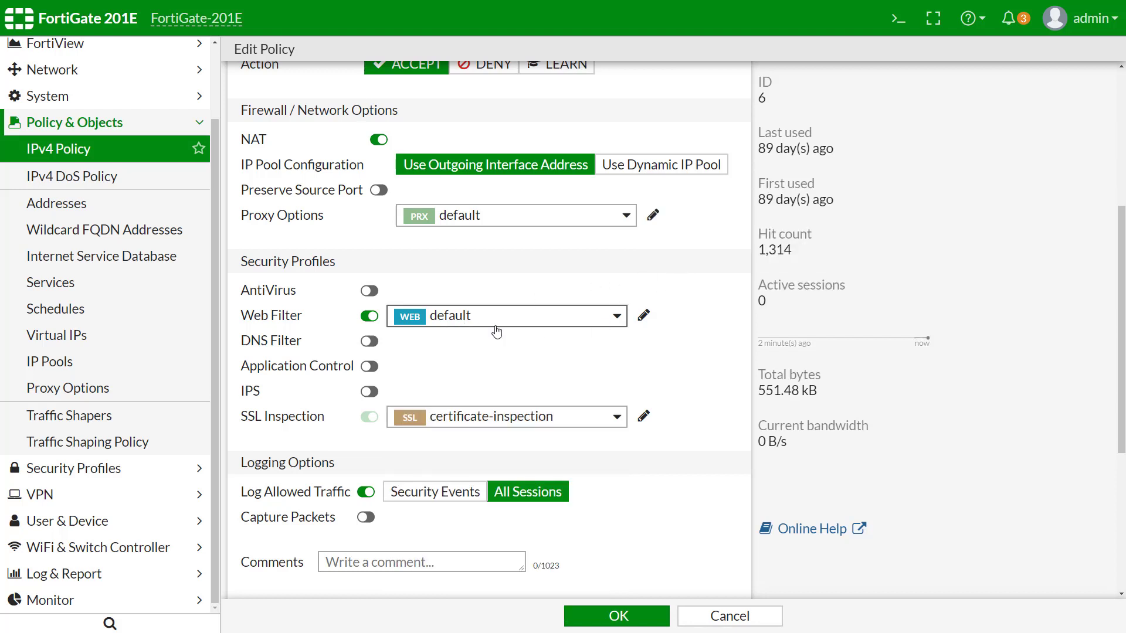
Examine the SosyalMedya policy's interfaces, source, NAT, security profile and logging settings, and return to the policy list without saving.
scroll(497, 332, "up", 3)
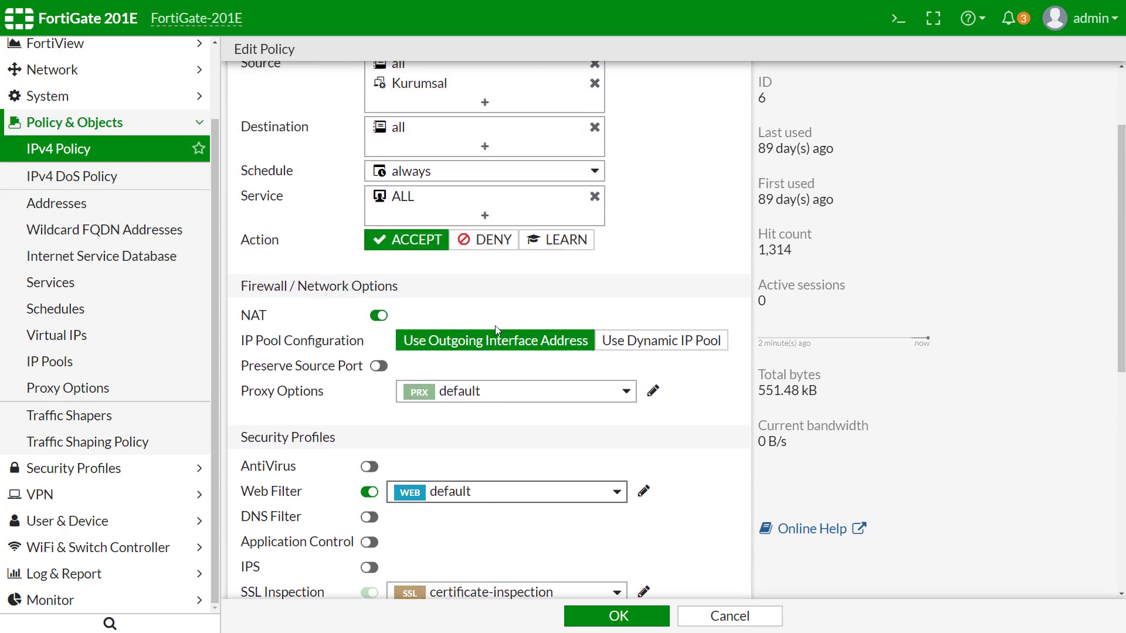
scroll(497, 332, "up", 2)
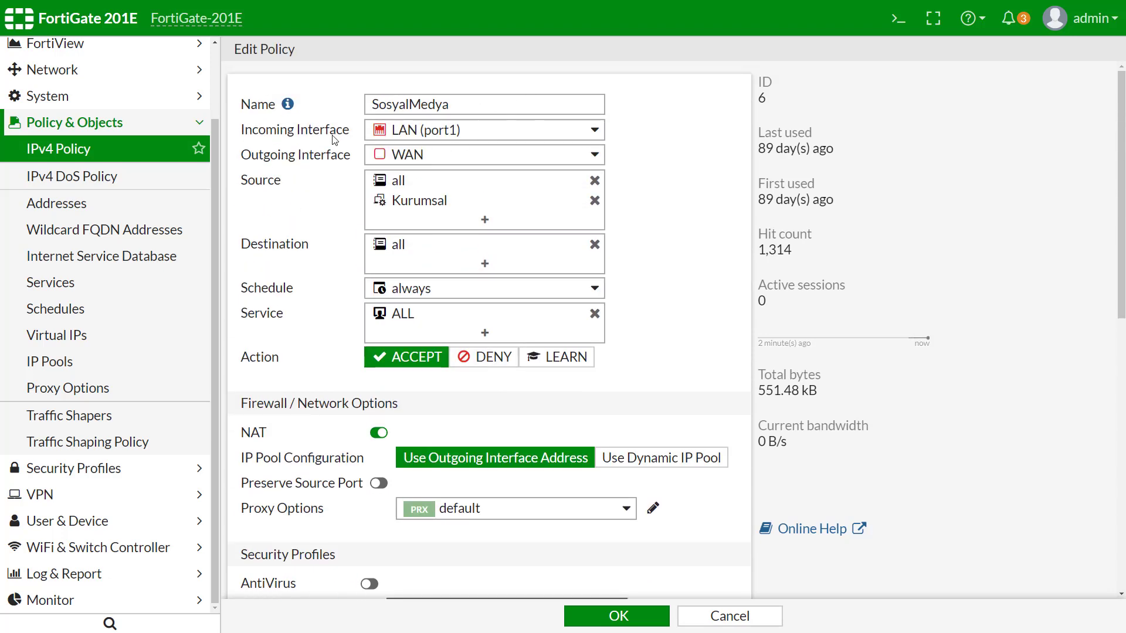
mouse_move(414, 139)
scroll(417, 205, "down", 2)
scroll(431, 158, "up", 1)
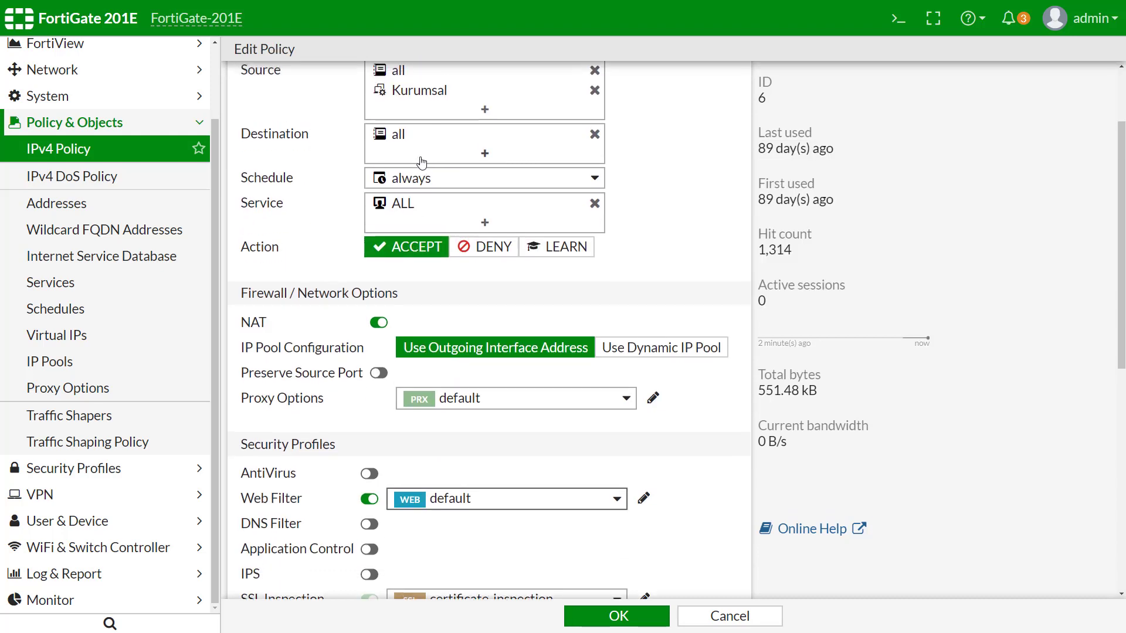
scroll(433, 158, "down", 9)
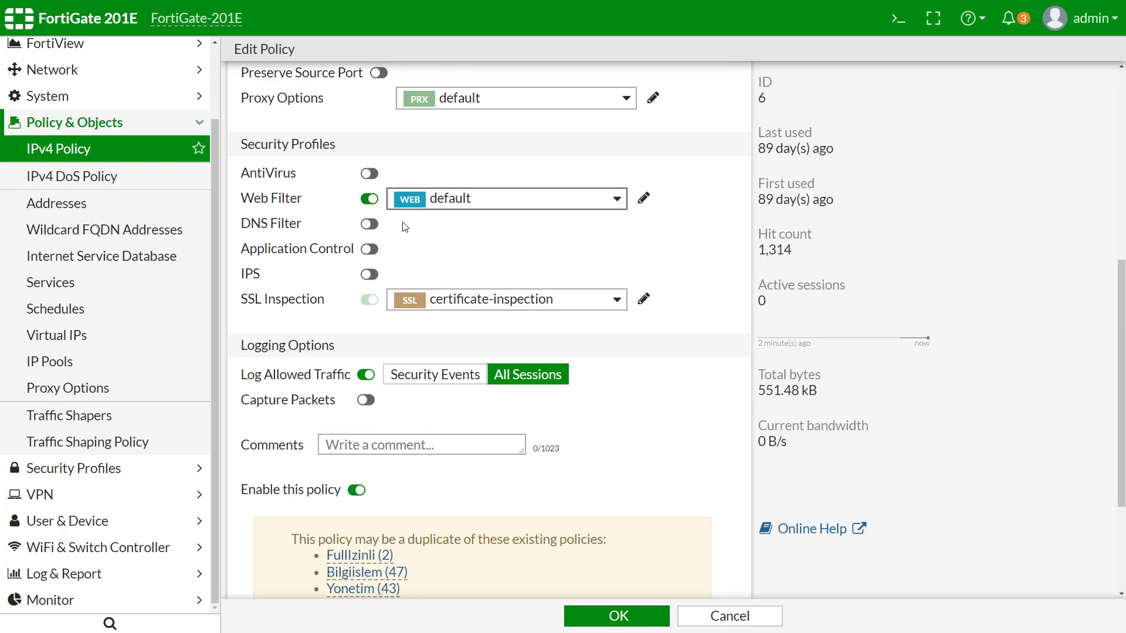
scroll(381, 334, "up", 5)
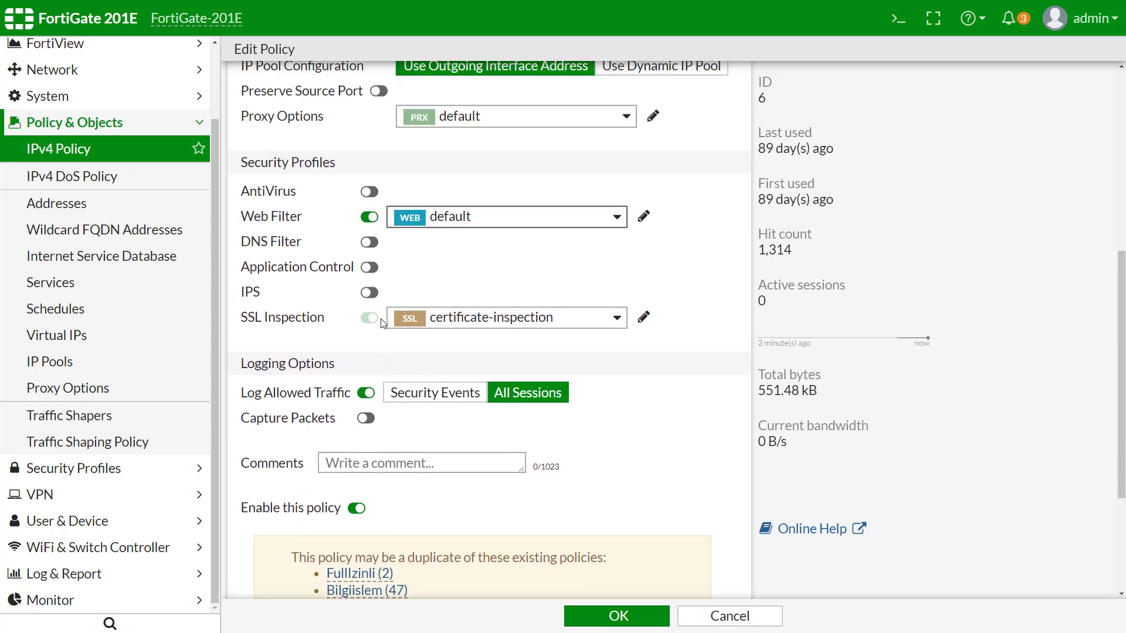
scroll(281, 274, "down", 1)
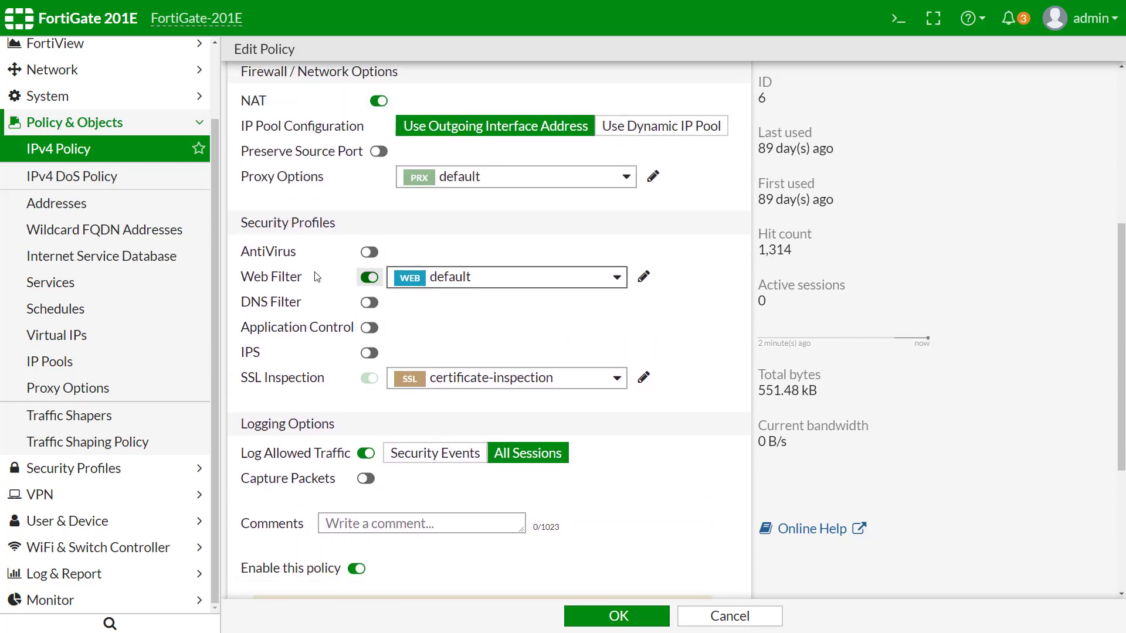
scroll(281, 274, "up", 3)
left_click(126, 159)
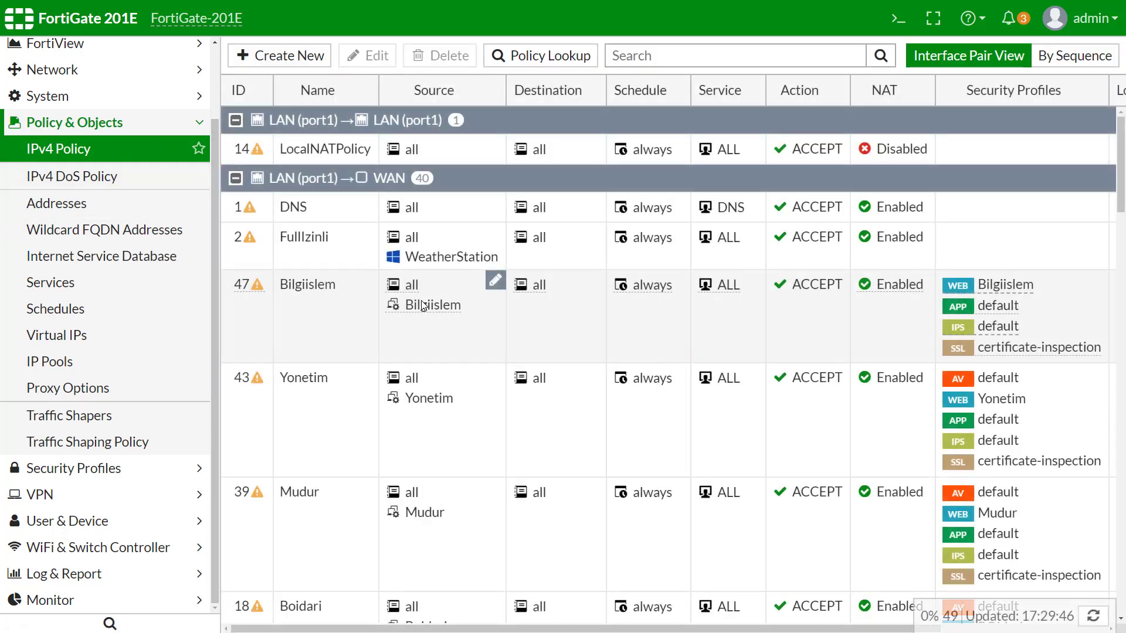
Look through the LAN-to-WAN policies from Guest down to Kalite, comparing their names, sources, NAT and security profiles.
scroll(462, 303, "down", 5)
scroll(462, 301, "down", 12)
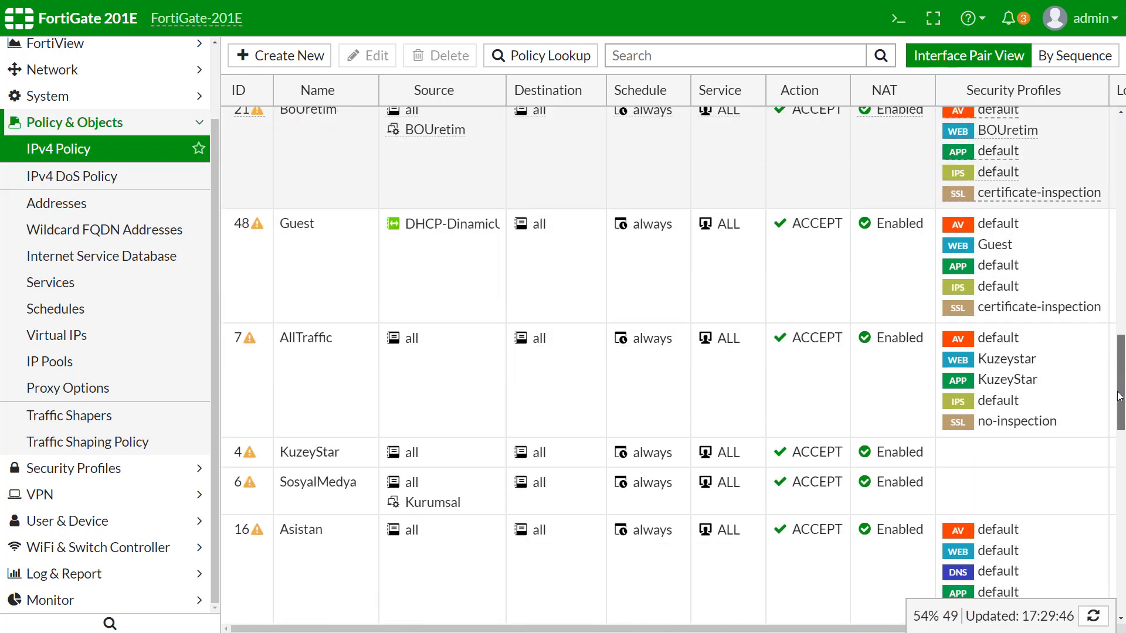
left_click_drag(1120, 396, 1122, 498)
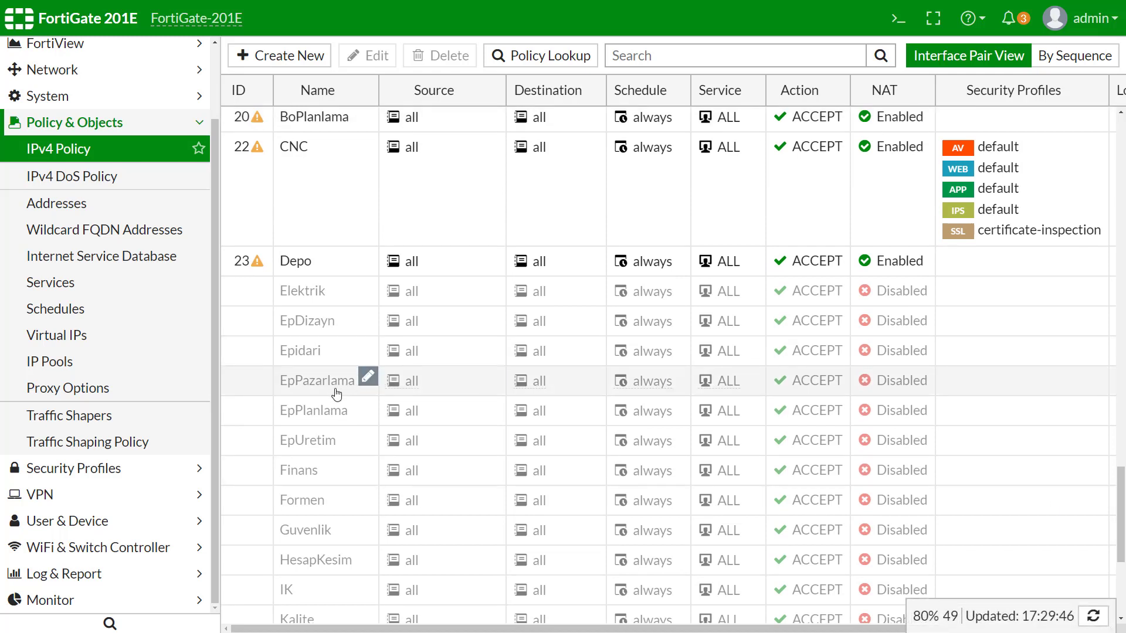
scroll(336, 394, "up", 2)
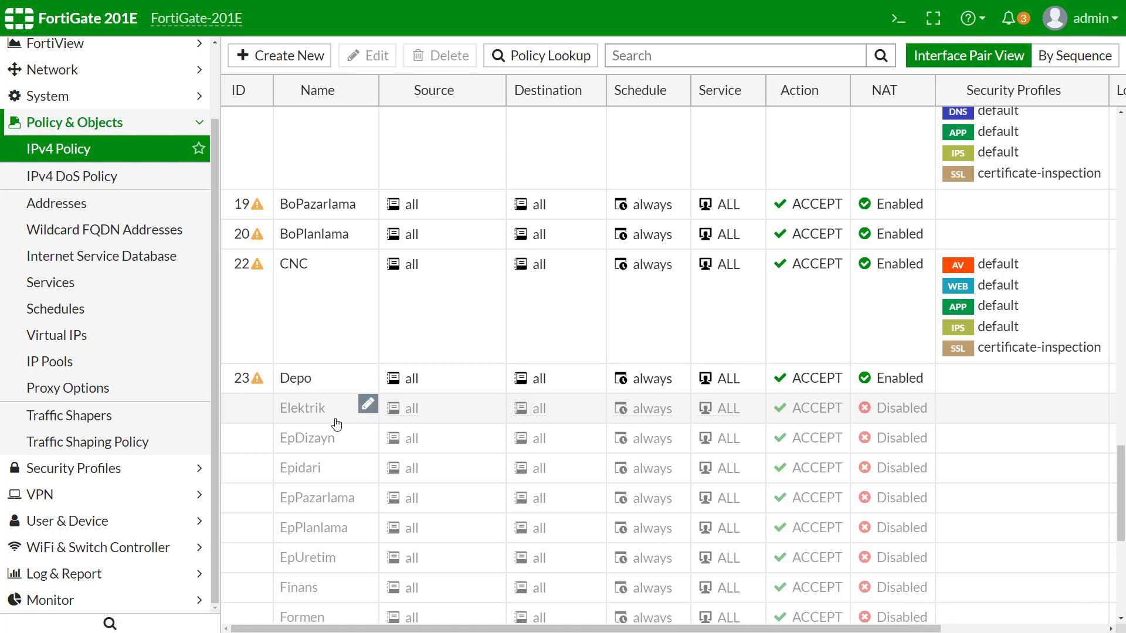
scroll(336, 424, "up", 4)
scroll(336, 423, "up", 4)
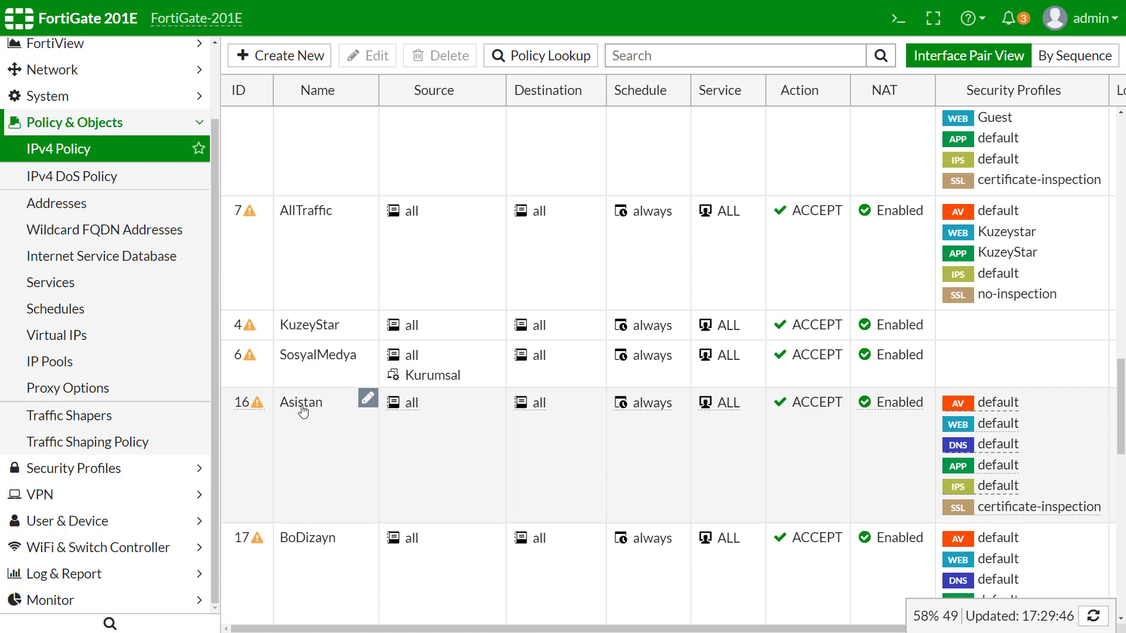
Open the Asistan policy and browse the user and device entries available for its source.
double_click(303, 411)
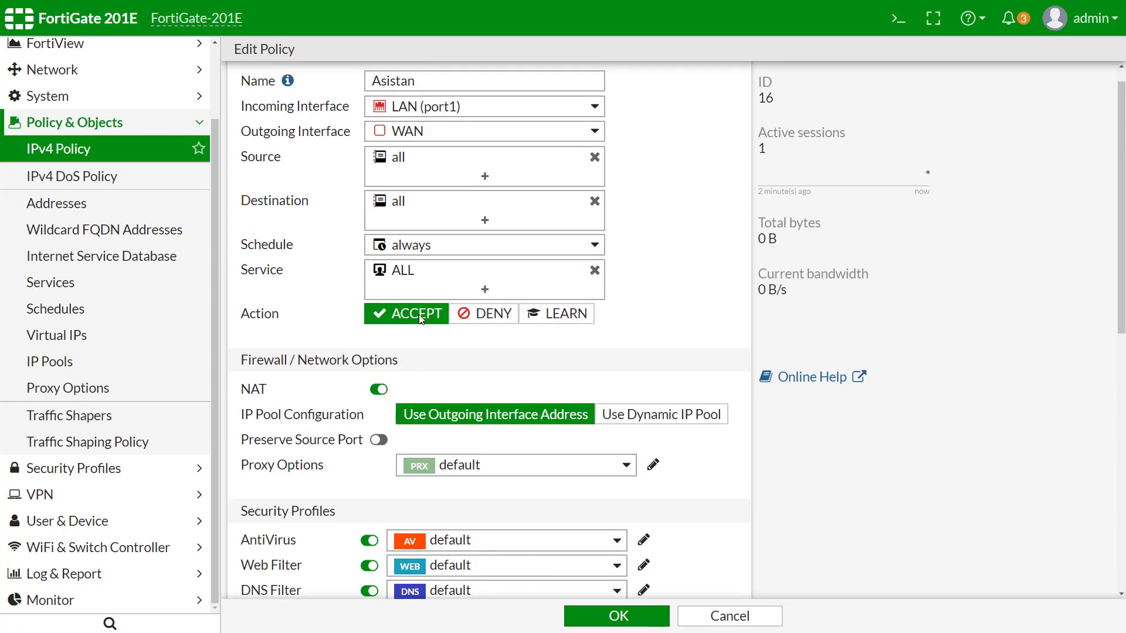
mouse_move(449, 203)
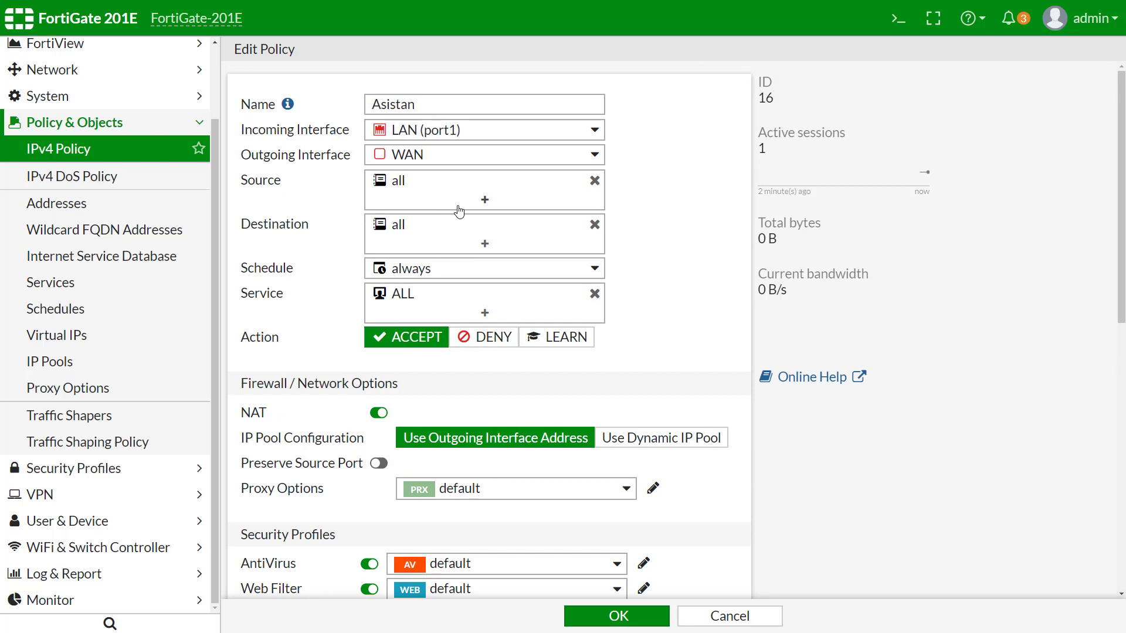
left_click(484, 197)
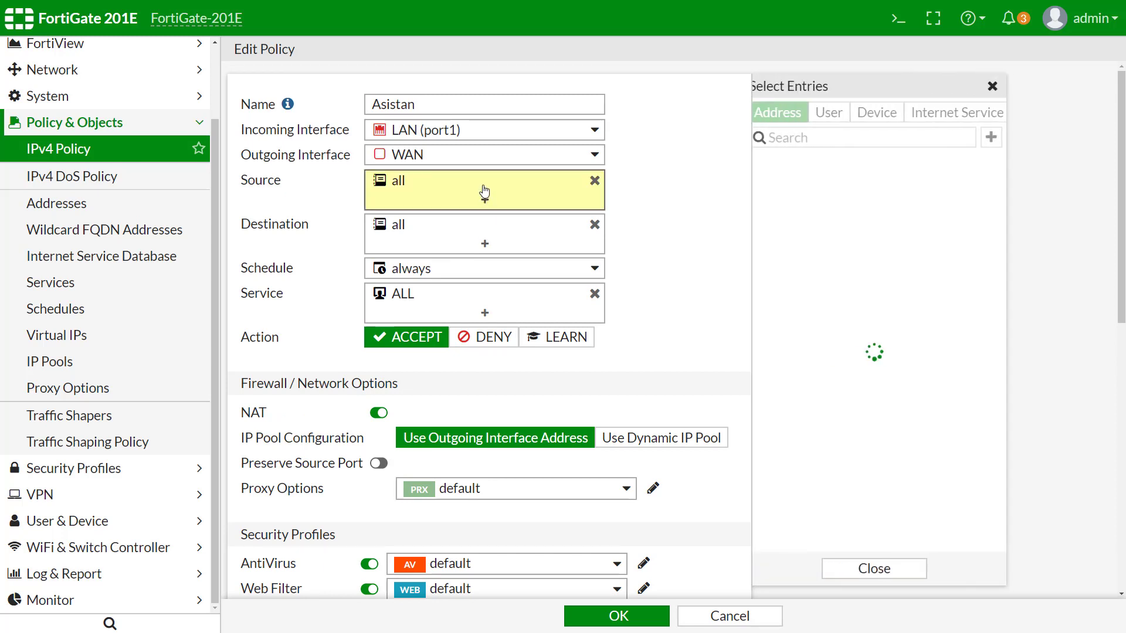
left_click(839, 113)
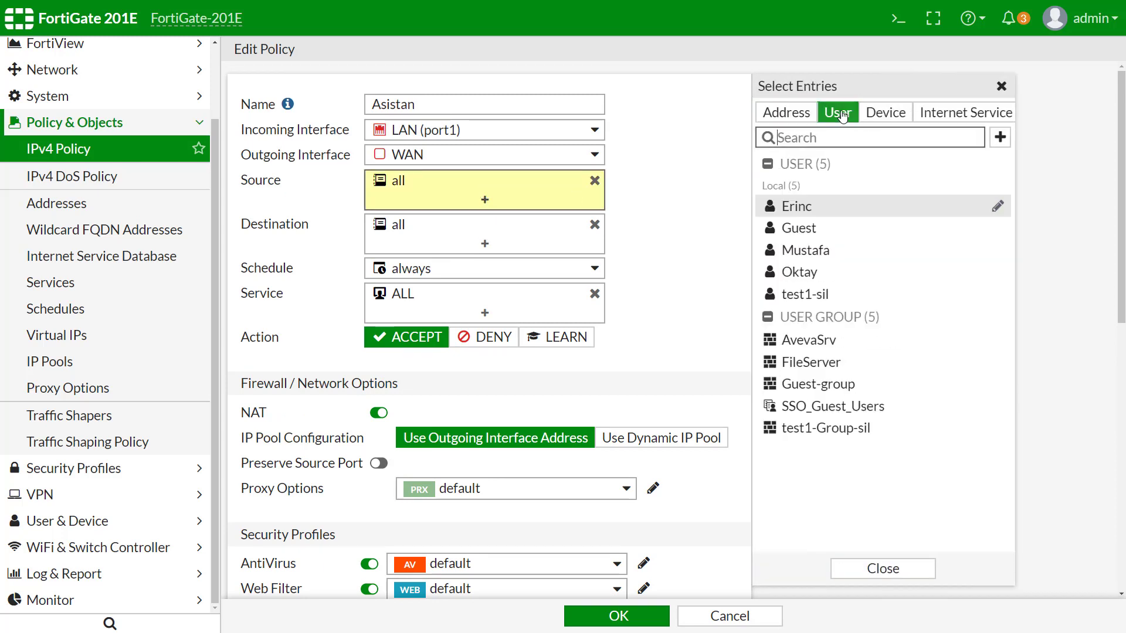
left_click(879, 112)
scroll(969, 286, "down", 5)
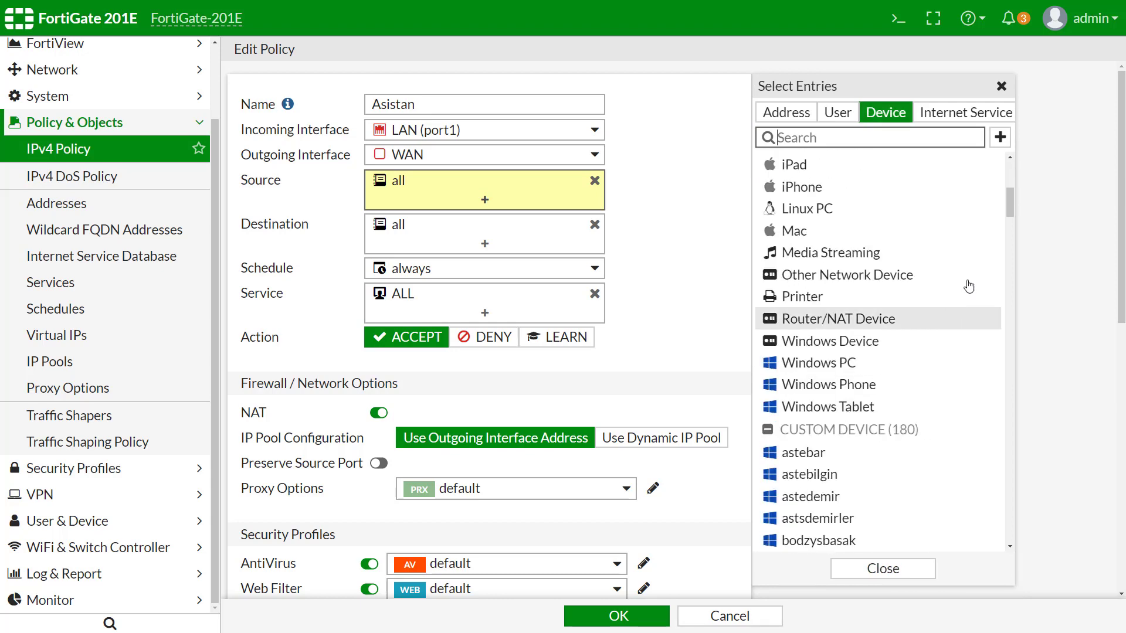
left_click_drag(1011, 210, 1014, 234)
scroll(883, 163, "up", 10)
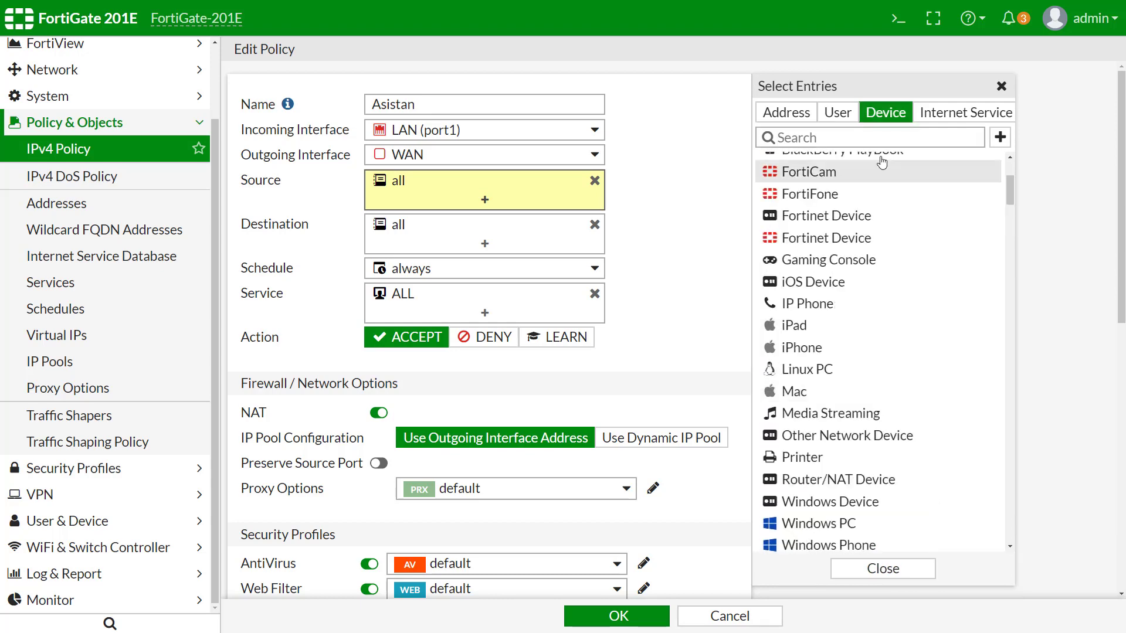
Search the device entries for "asi" and add the Asistan device group to the policy's source.
left_click(864, 137)
type("as")
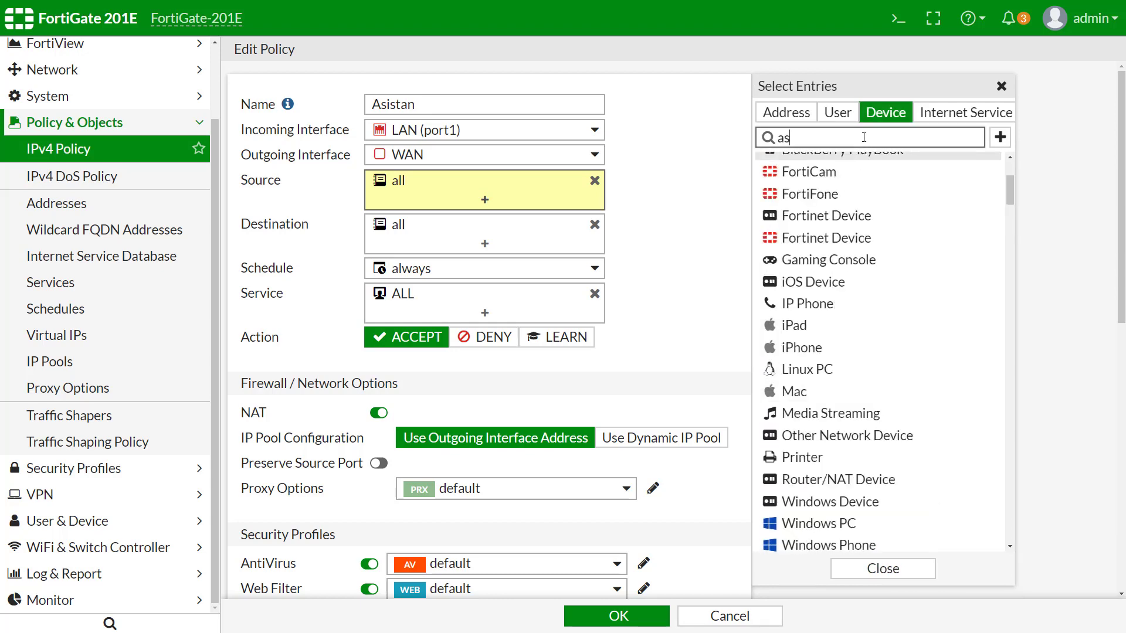
type("i")
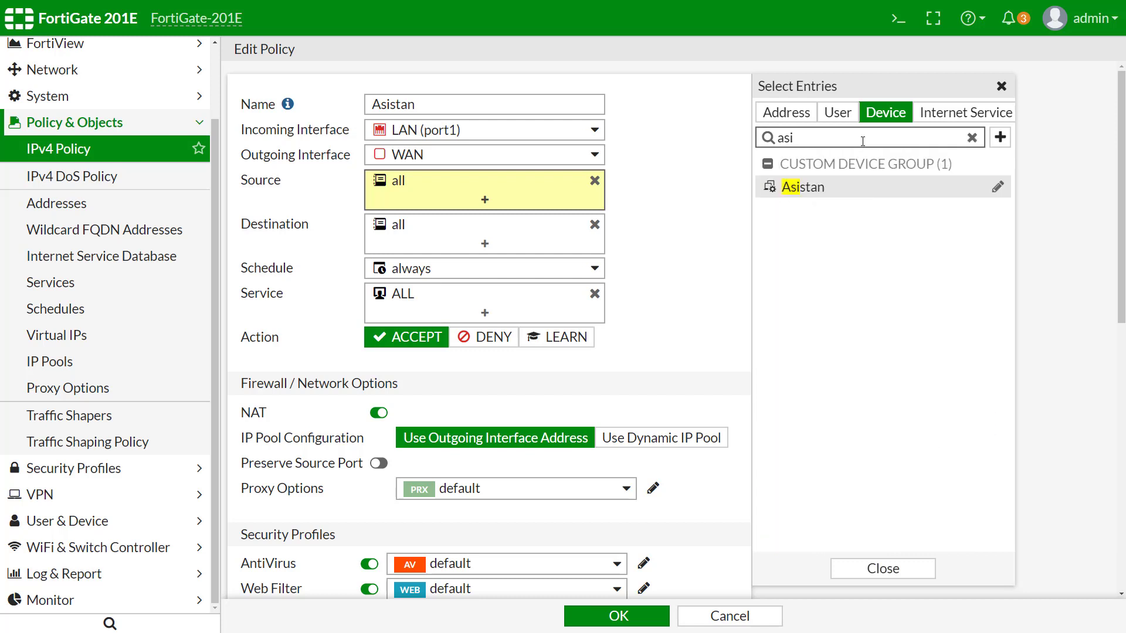
left_click(833, 188)
left_click(698, 225)
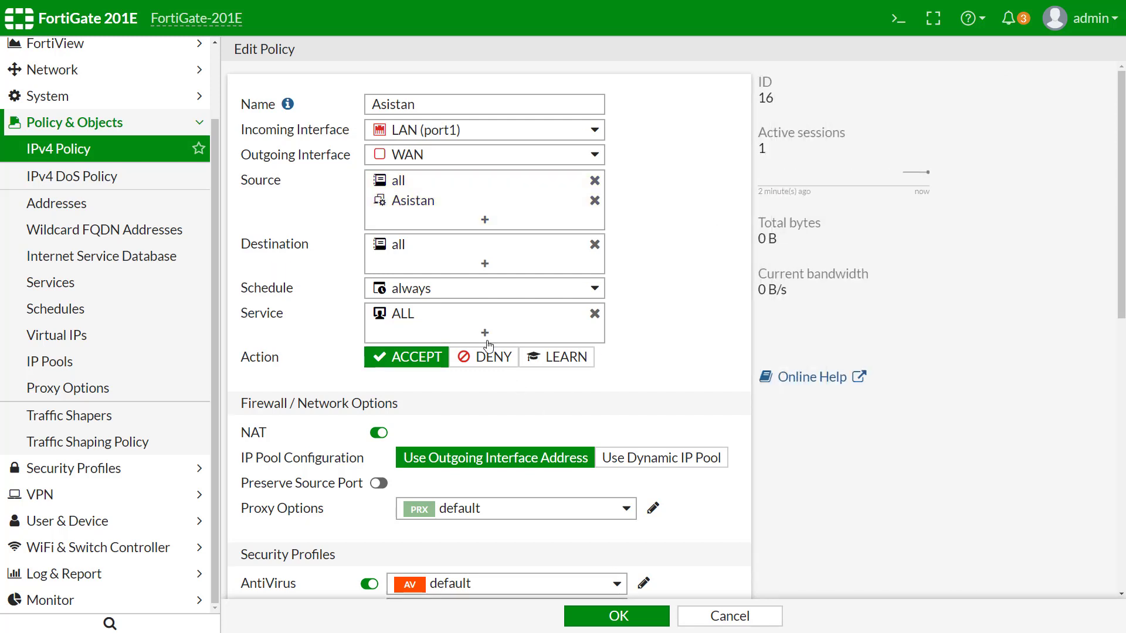
Examine the Asistan group's members and the policy's security profiles, logging and comment, and return to the policy list without saving.
mouse_move(433, 210)
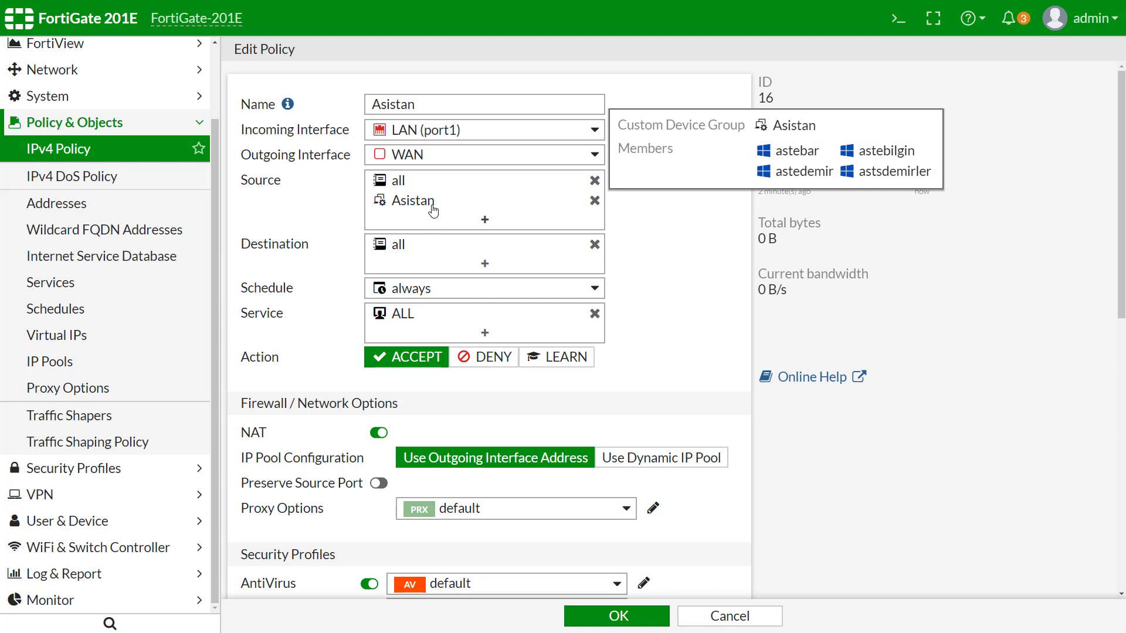
scroll(553, 409, "down", 7)
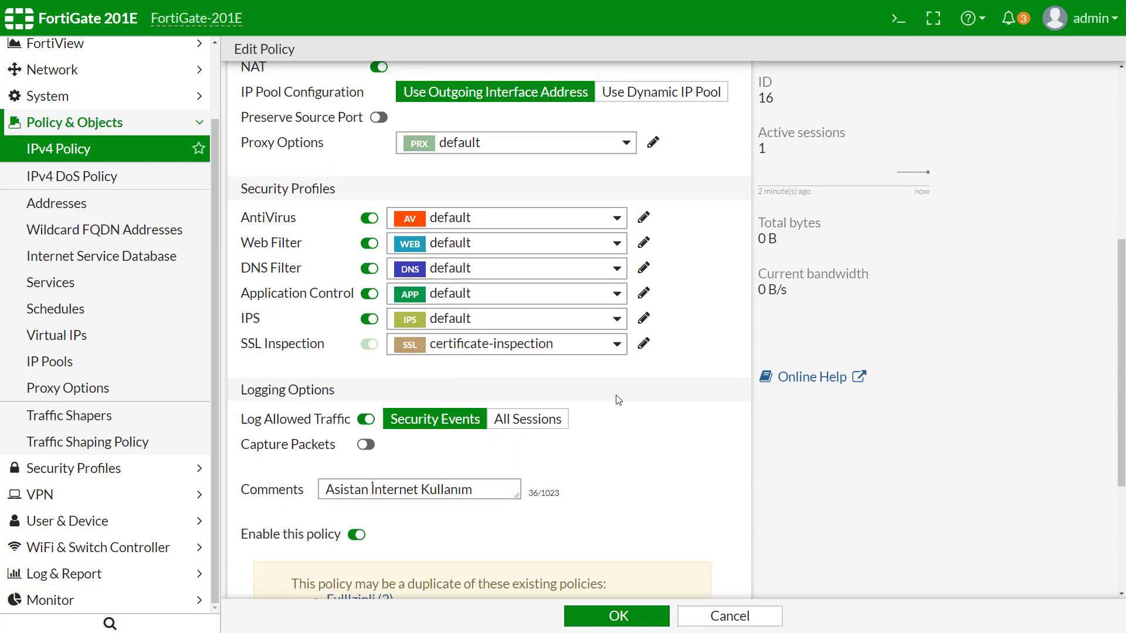
scroll(451, 309, "down", 3)
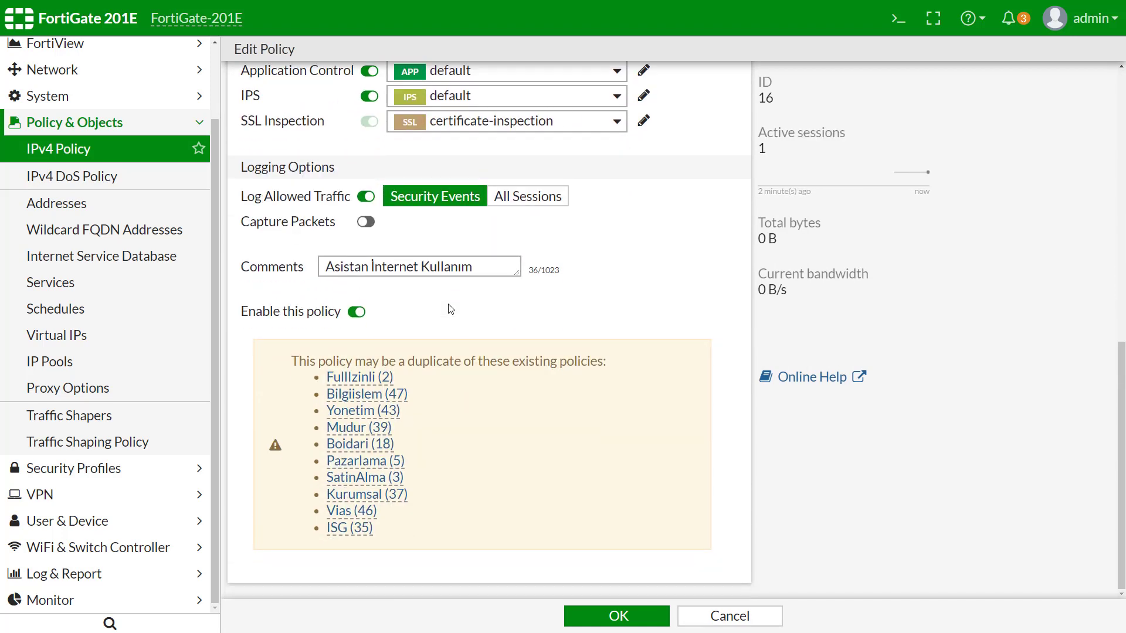
left_click_drag(335, 264, 472, 267)
left_click(637, 261)
left_click(59, 160)
Reduce the page zoom to 125% so the policy list's Log and Bytes columns fit in view.
scroll(882, 294, "down", 7)
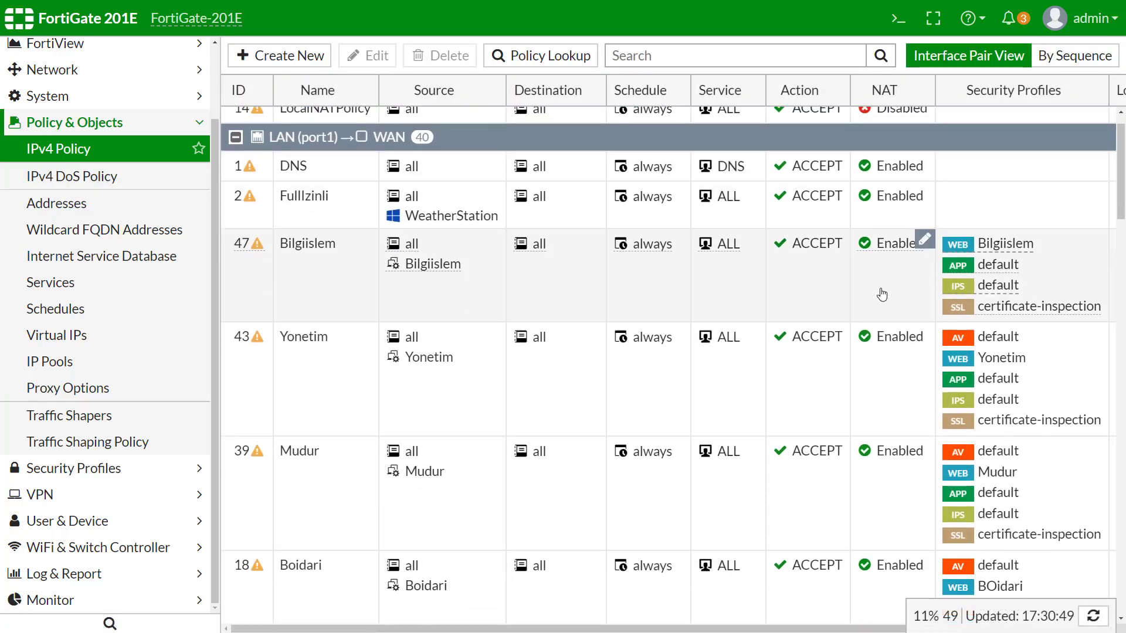
scroll(607, 357, "down", 5)
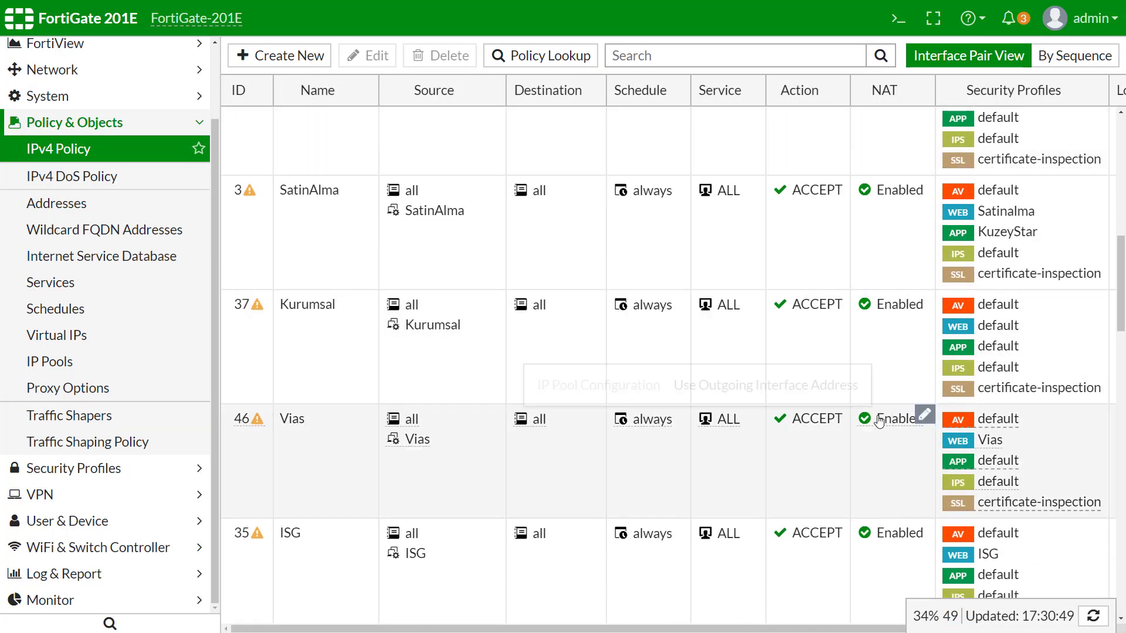
key("ctrl+minus")
key("ctrl+minus")
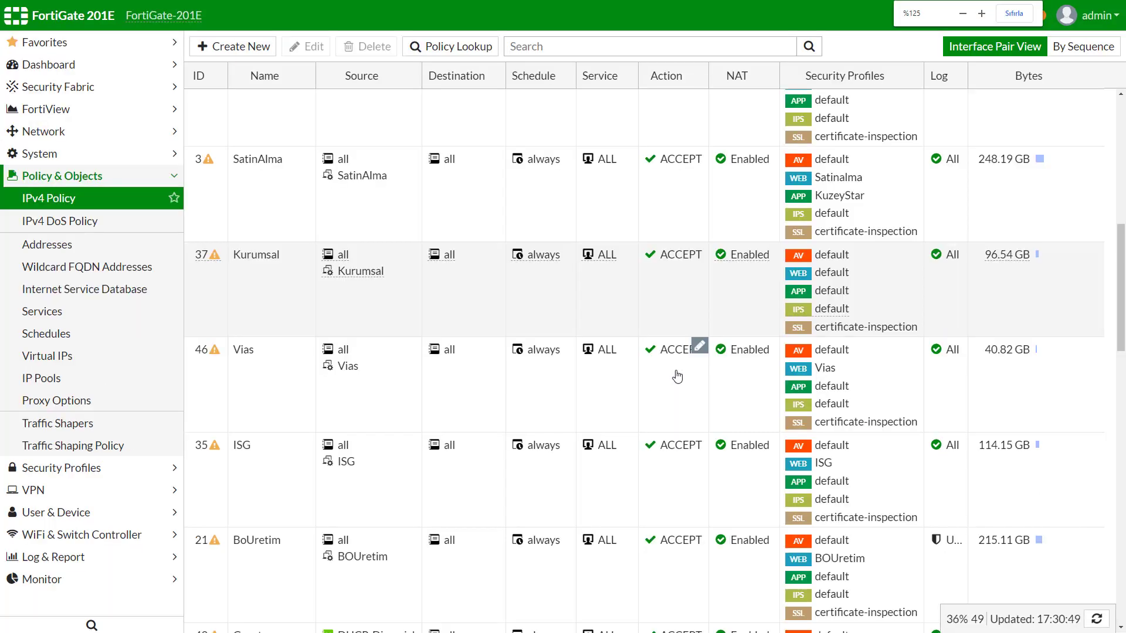
key("ctrl+plus")
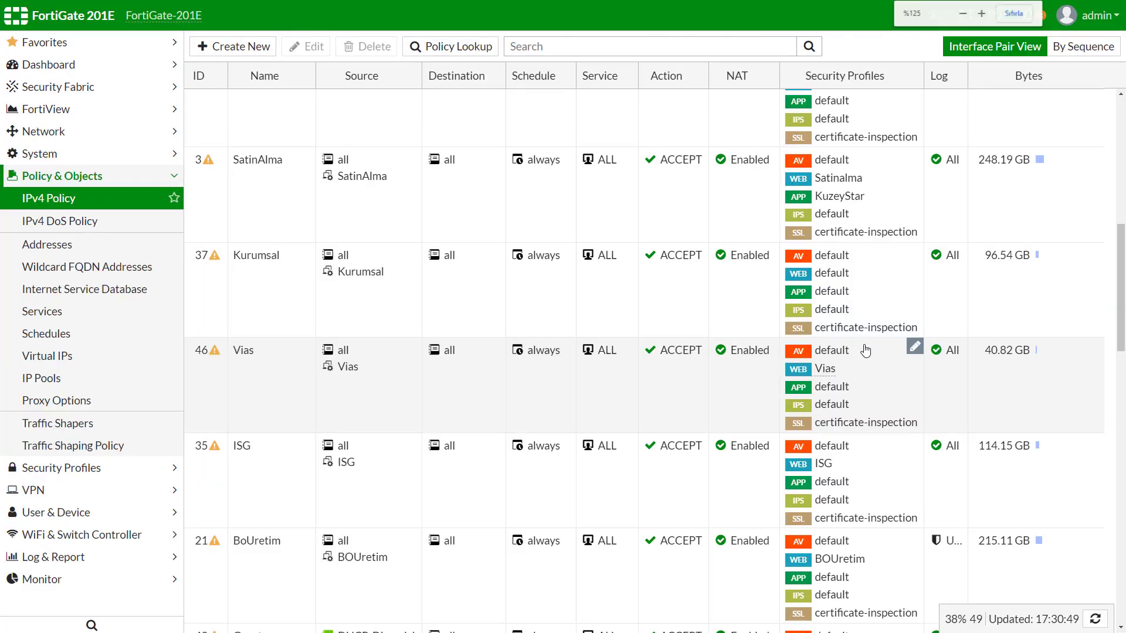
Compare the logging settings and traffic volumes of the LAN-to-WAN policies from Bilgiislem down to Guest.
scroll(871, 341, "up", 4)
scroll(872, 342, "up", 5)
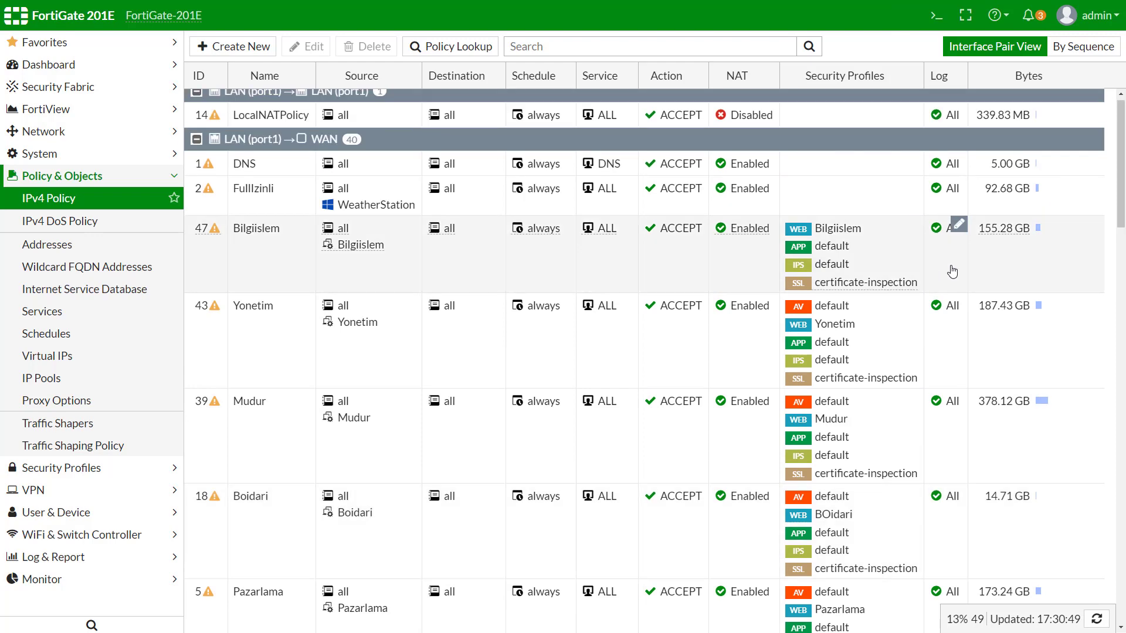
scroll(1009, 323, "down", 5)
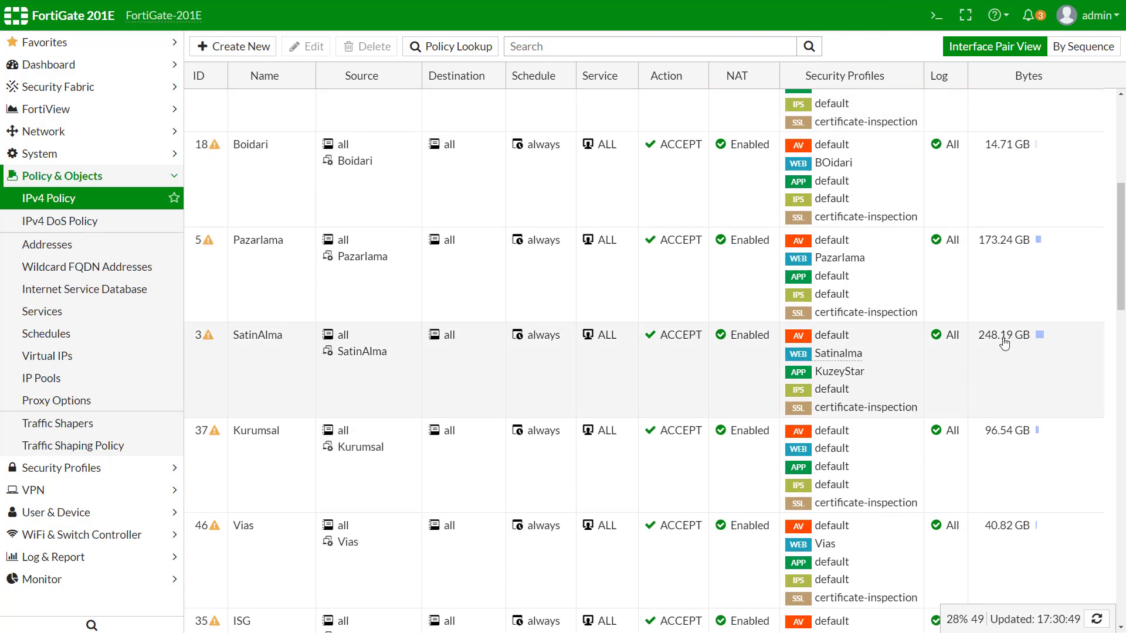
mouse_move(1004, 343)
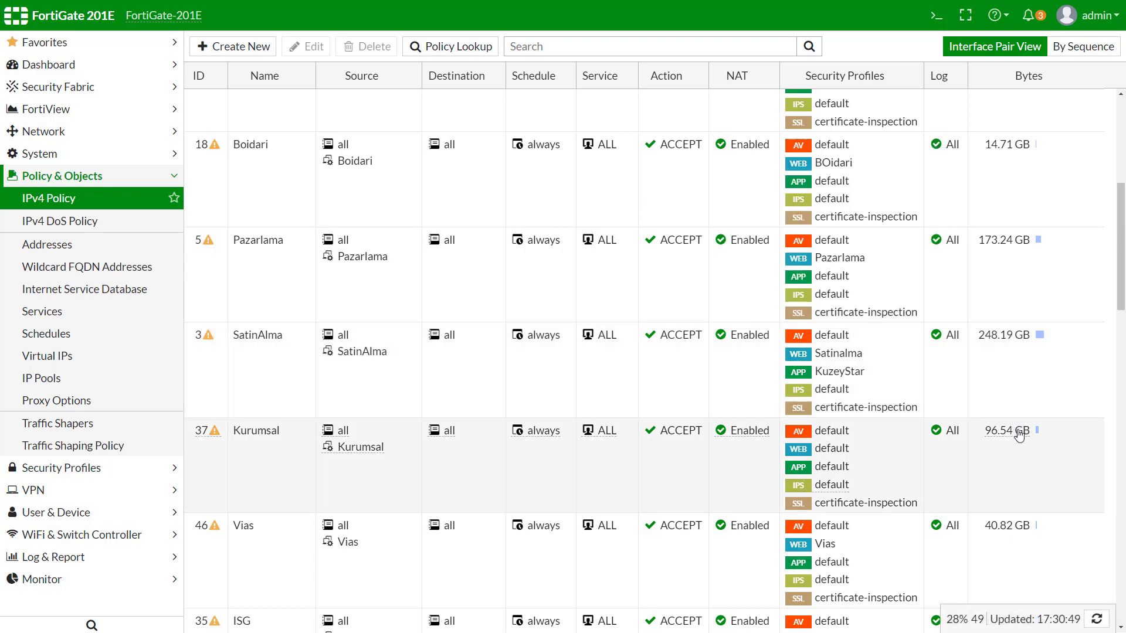
mouse_move(1019, 435)
scroll(1020, 434, "down", 5)
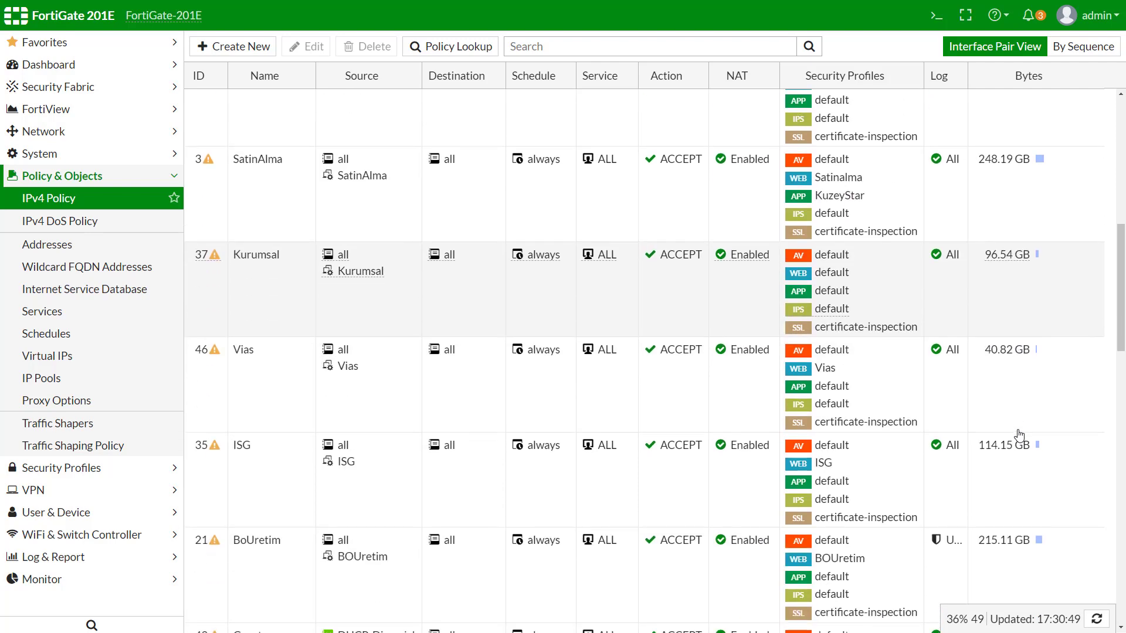
scroll(508, 433, "down", 5)
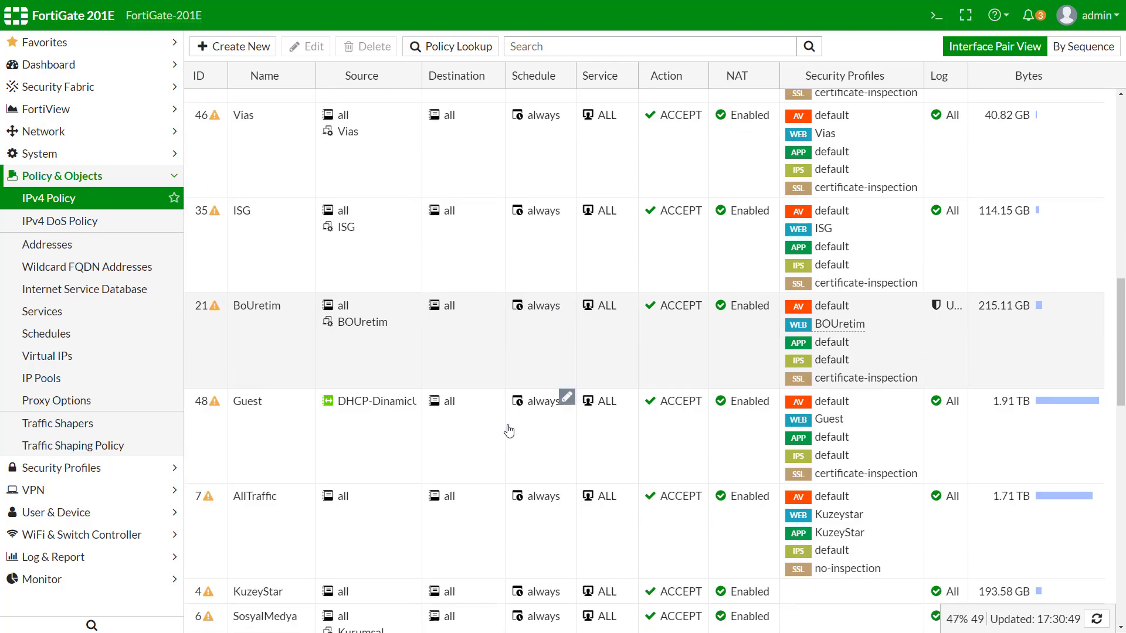
scroll(508, 432, "up", 1)
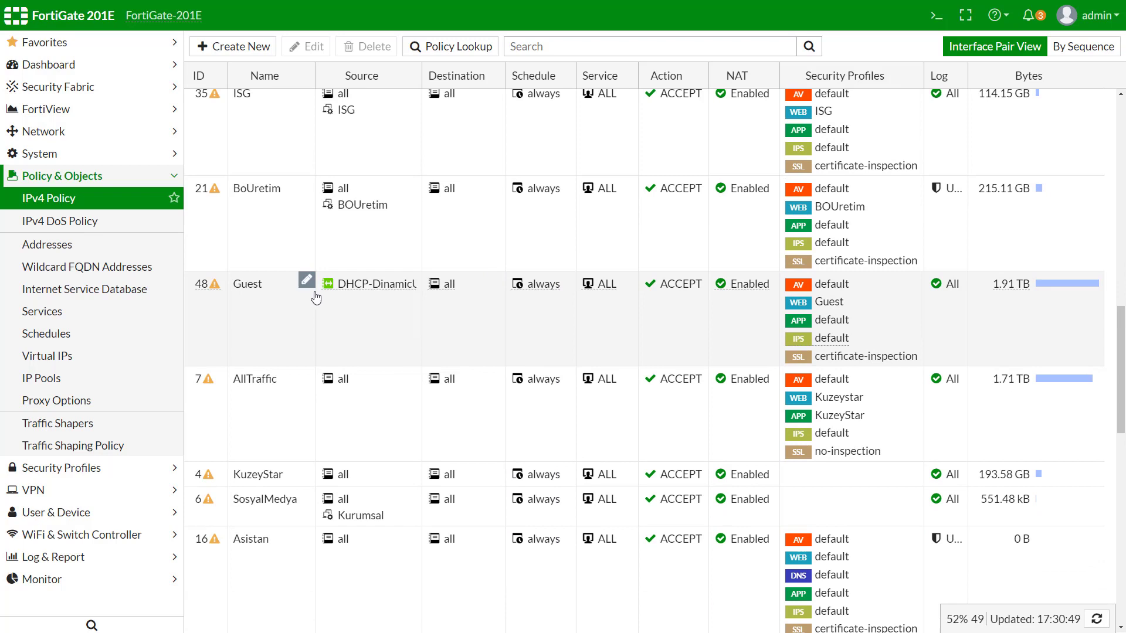
mouse_move(1013, 290)
Open the Guest policy's web filter profile and examine its Local Categories, Potentially Liable and Adult/Mature Content categories.
mouse_move(827, 305)
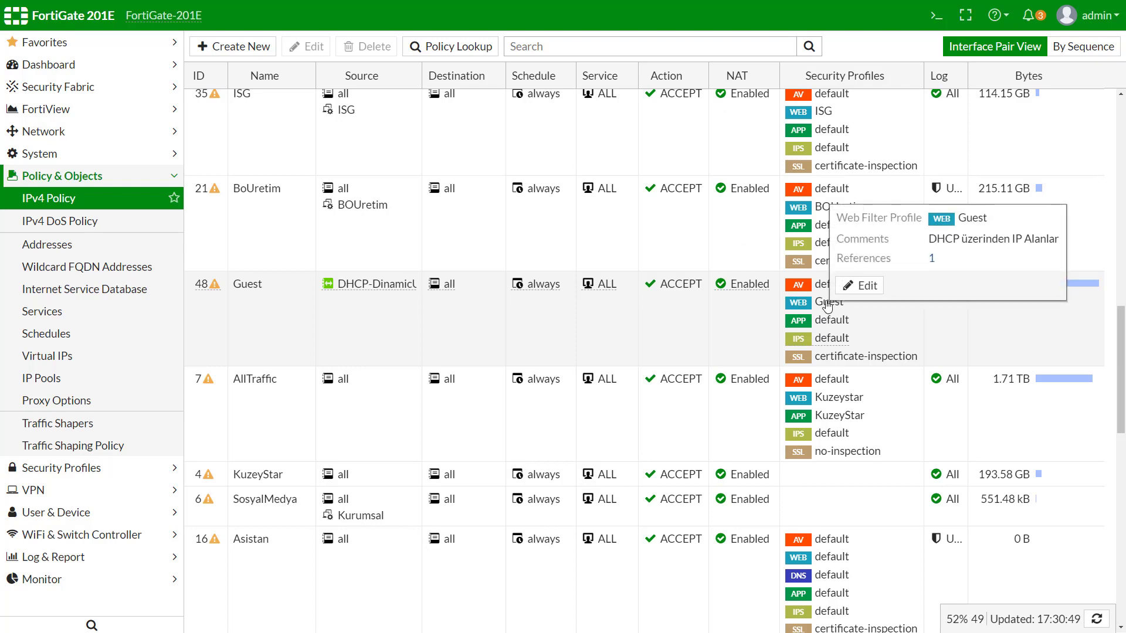
left_click(860, 285)
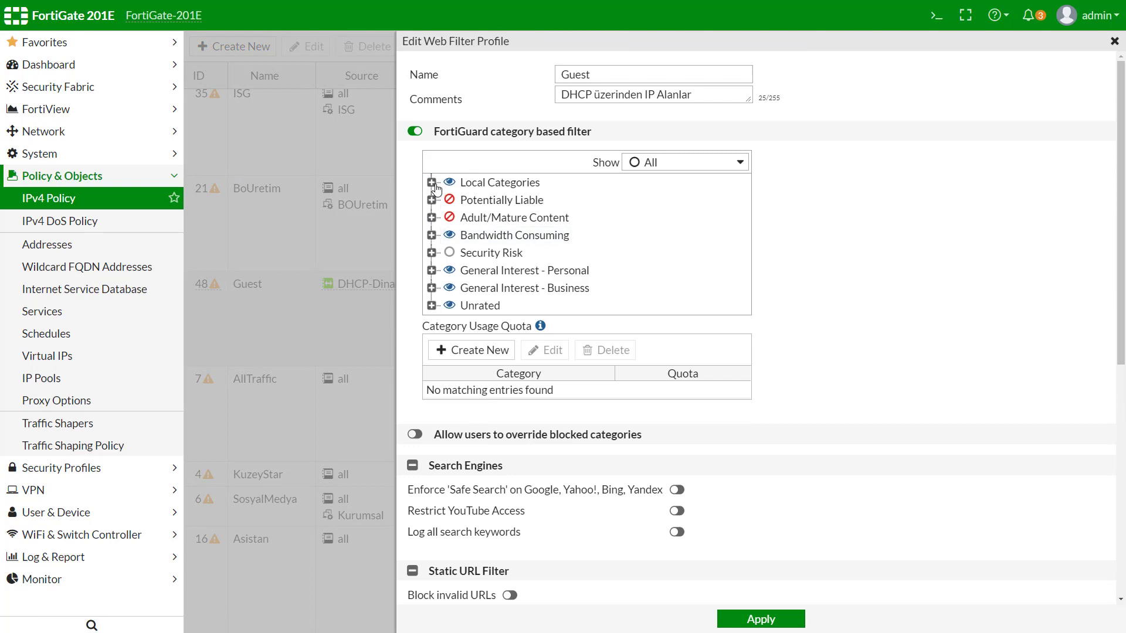
left_click(432, 183)
left_click(432, 235)
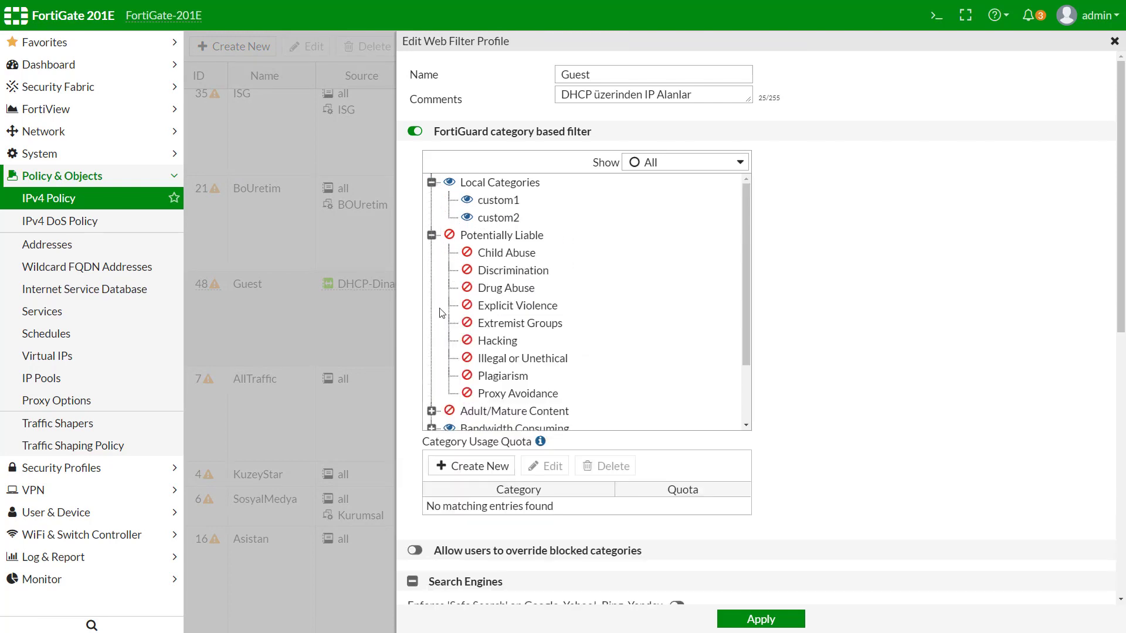
scroll(444, 299, "down", 2)
left_click(432, 333)
scroll(441, 336, "down", 4)
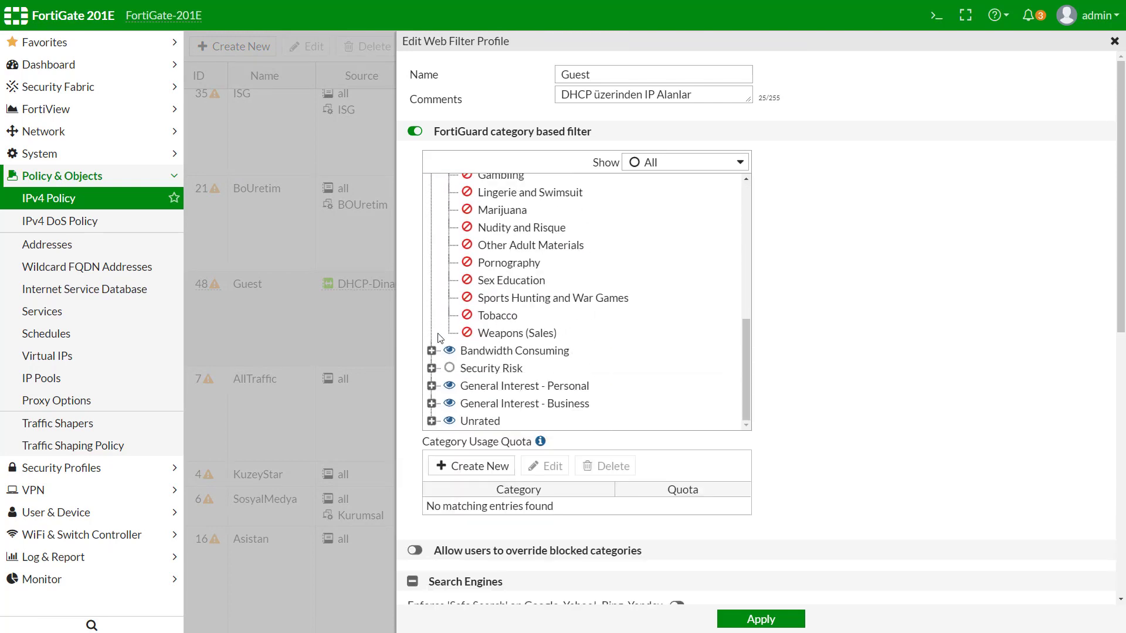
Examine the Guest profile's Bandwidth Consuming and Security Risk categories and its search engine, URL filter and rating options, and close it unchanged.
left_click(431, 354)
scroll(449, 341, "down", 2)
left_click(432, 373)
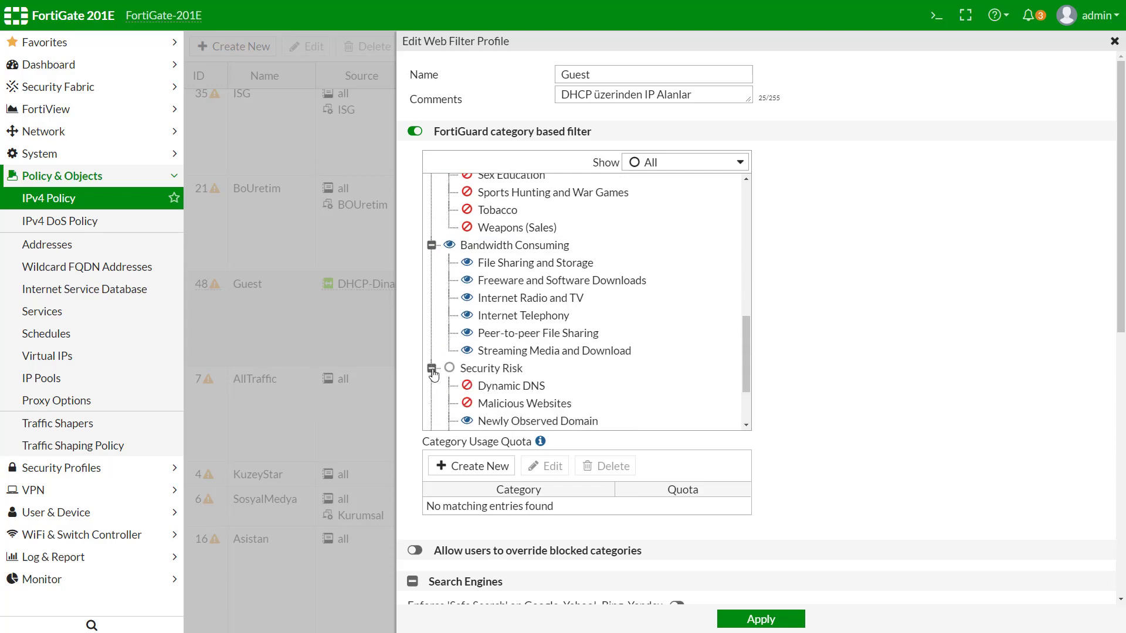
scroll(437, 370, "down", 2)
scroll(818, 368, "down", 5)
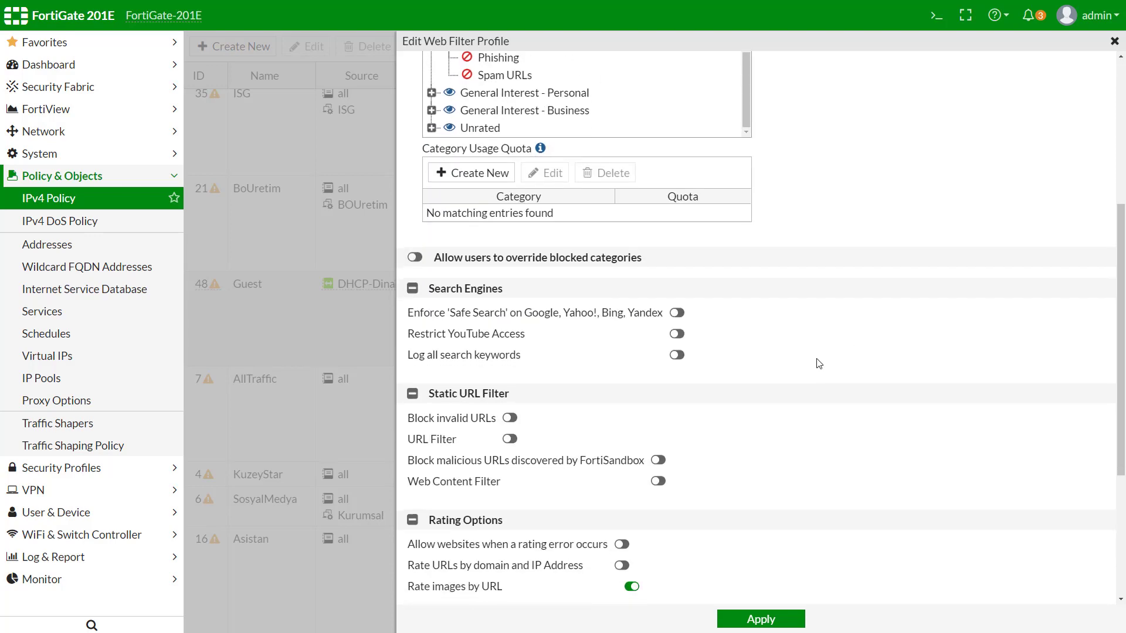
left_click(1114, 40)
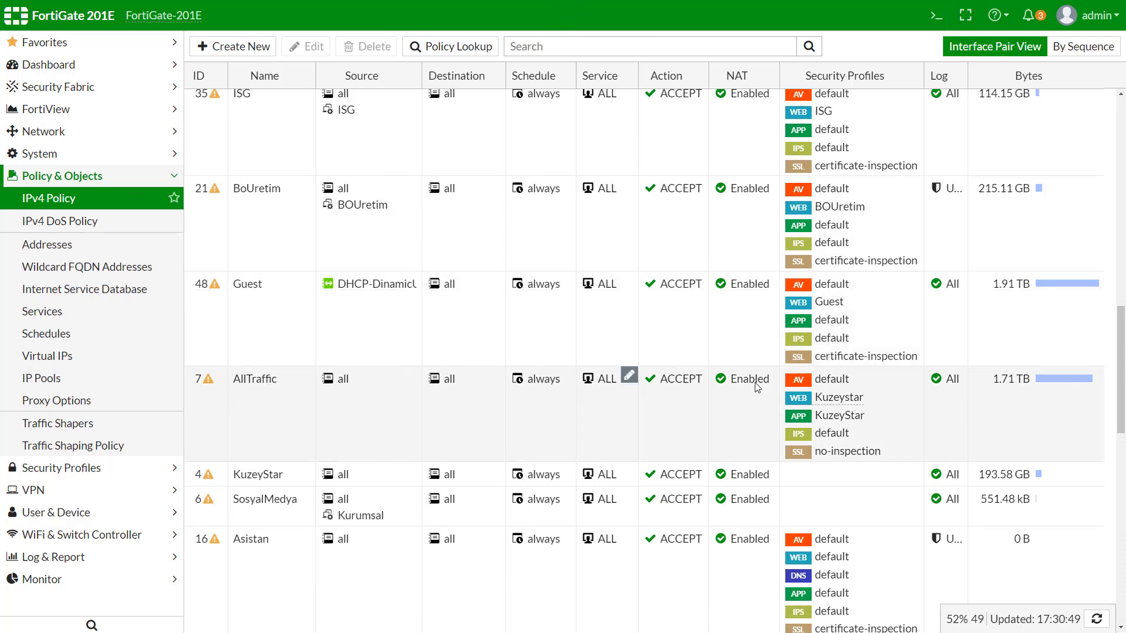
Check the Kuzeystar web filter's summary, open the Guest policy's default antivirus profile for viewing, and close it unchanged.
mouse_move(841, 402)
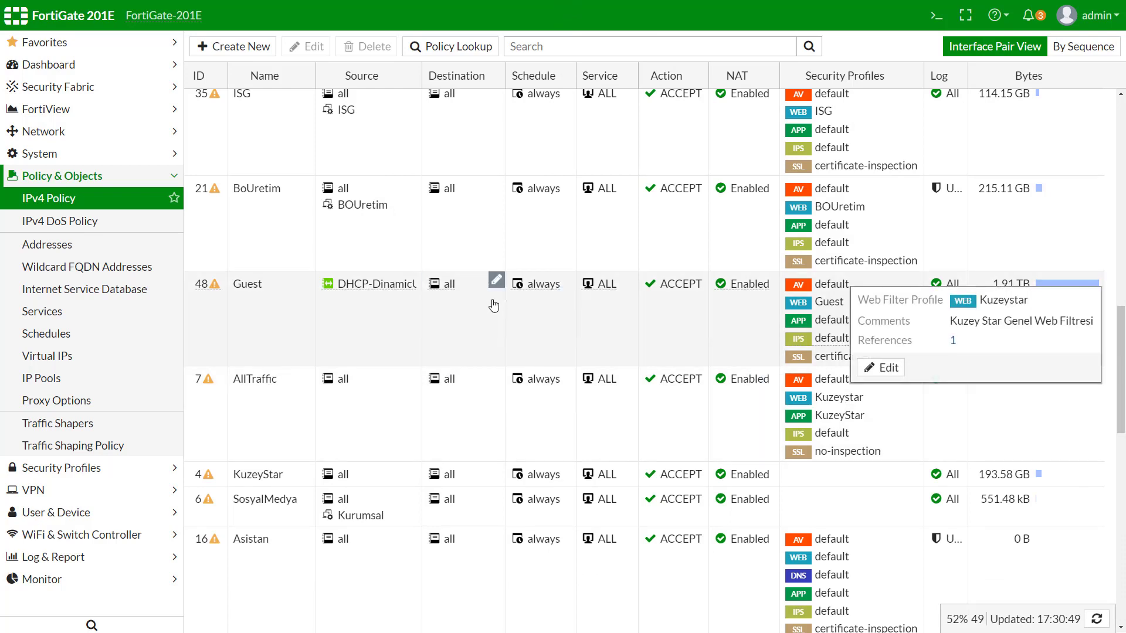
mouse_move(825, 290)
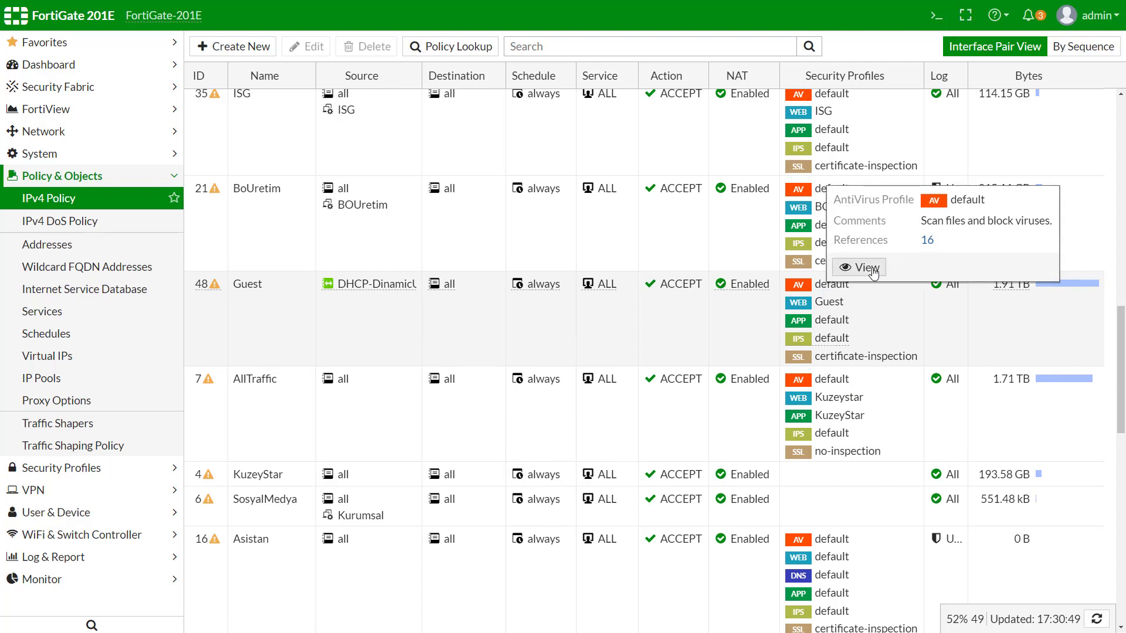
left_click(868, 268)
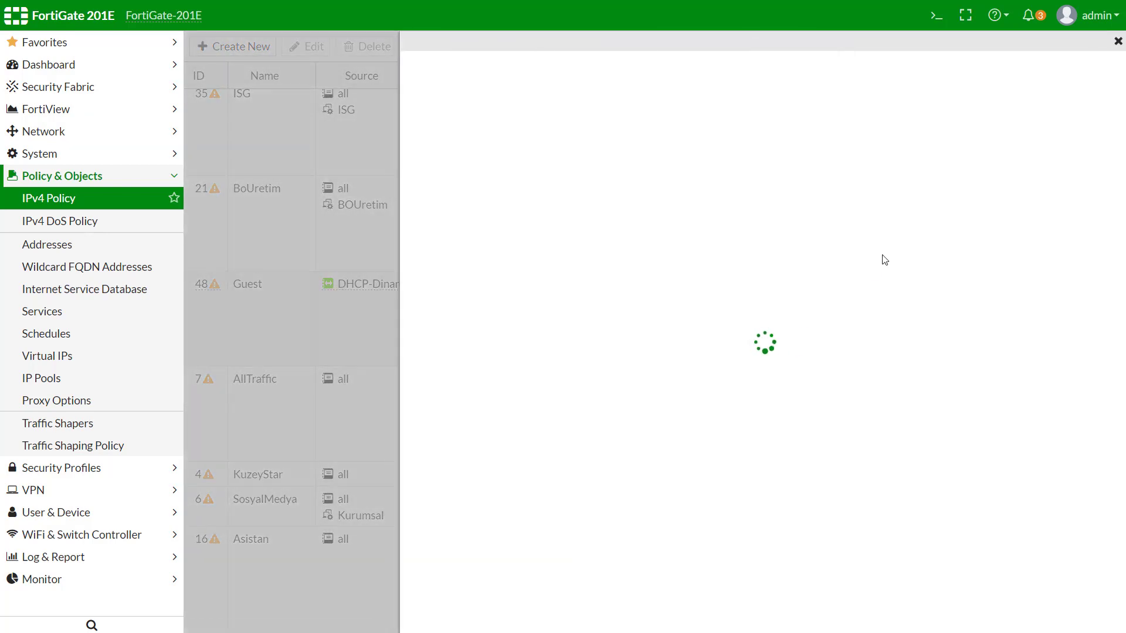
left_click(1114, 43)
Examine the categories, overrides and options of the Guest policy's default application control sensor, and close it unchanged.
mouse_move(841, 321)
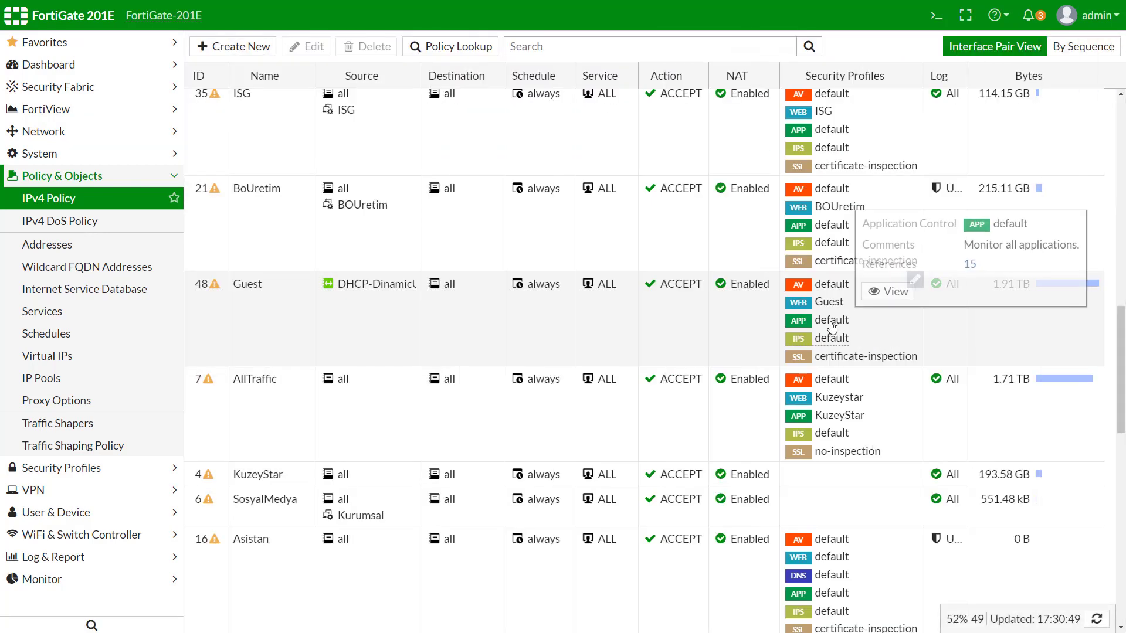
left_click(886, 290)
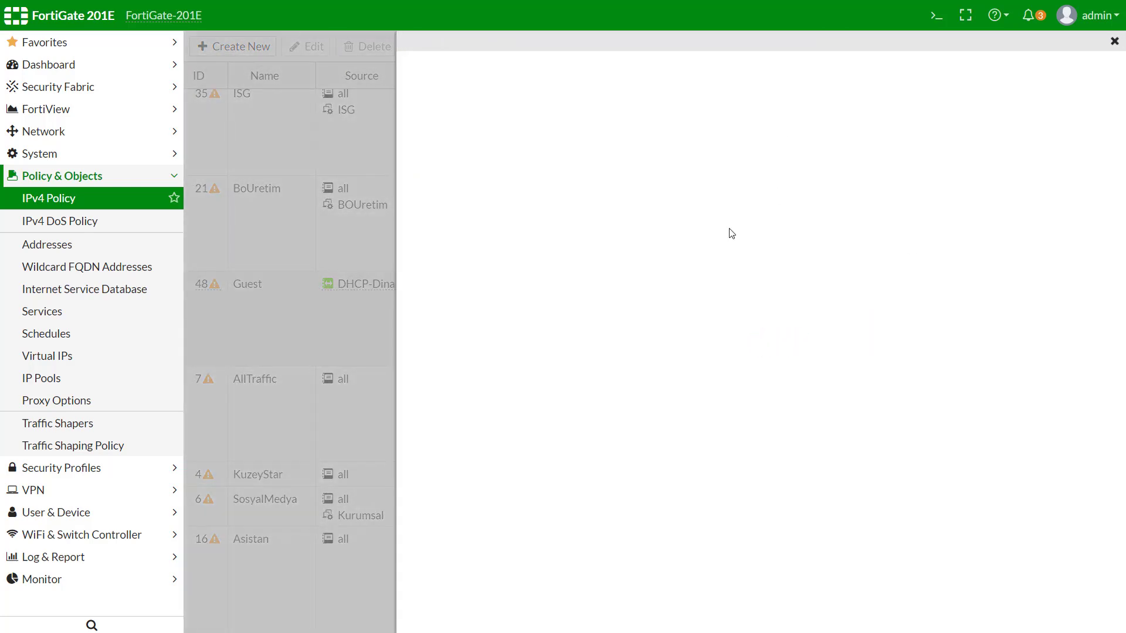
scroll(667, 333, "down", 3)
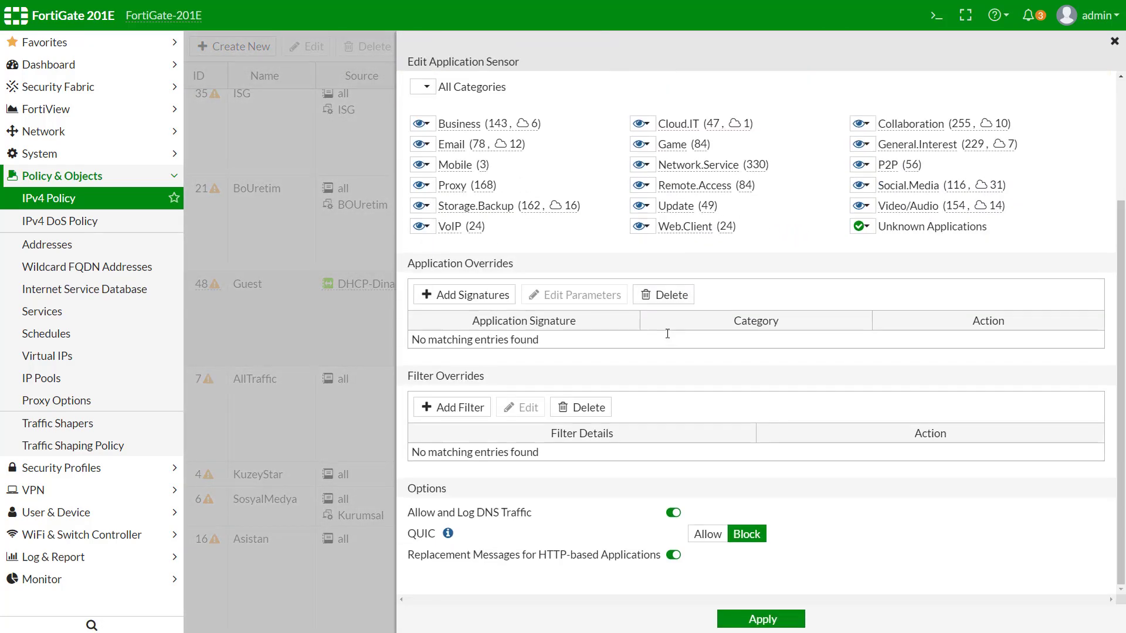
scroll(668, 333, "up", 2)
scroll(672, 333, "down", 2)
left_click(1113, 42)
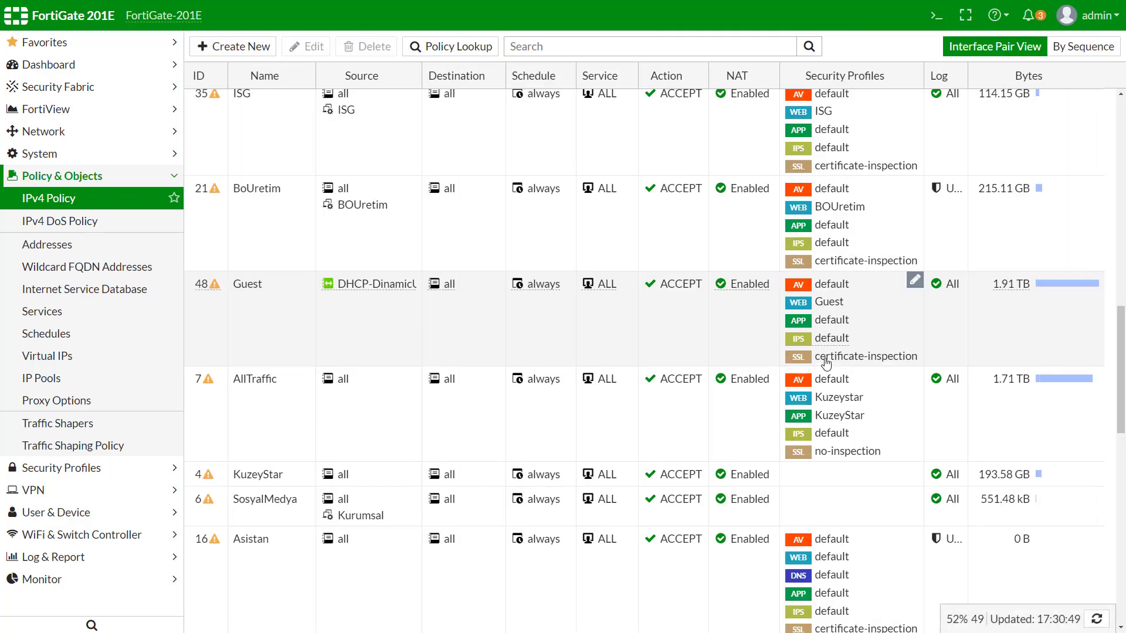
mouse_move(814, 367)
Collapse the LAN-to-LAN and LAN-to-WAN policy groups and expand the SSL-VPN tunnel interface to LAN group.
scroll(814, 366, "down", 2)
scroll(415, 327, "down", 1)
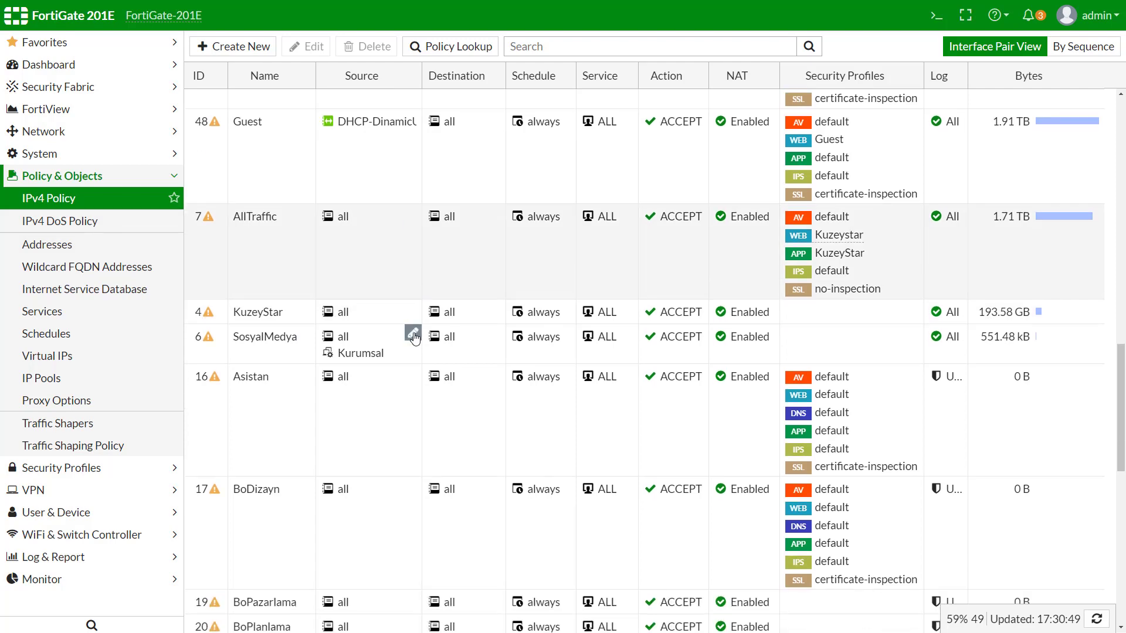
scroll(415, 339, "up", 5)
scroll(414, 338, "up", 10)
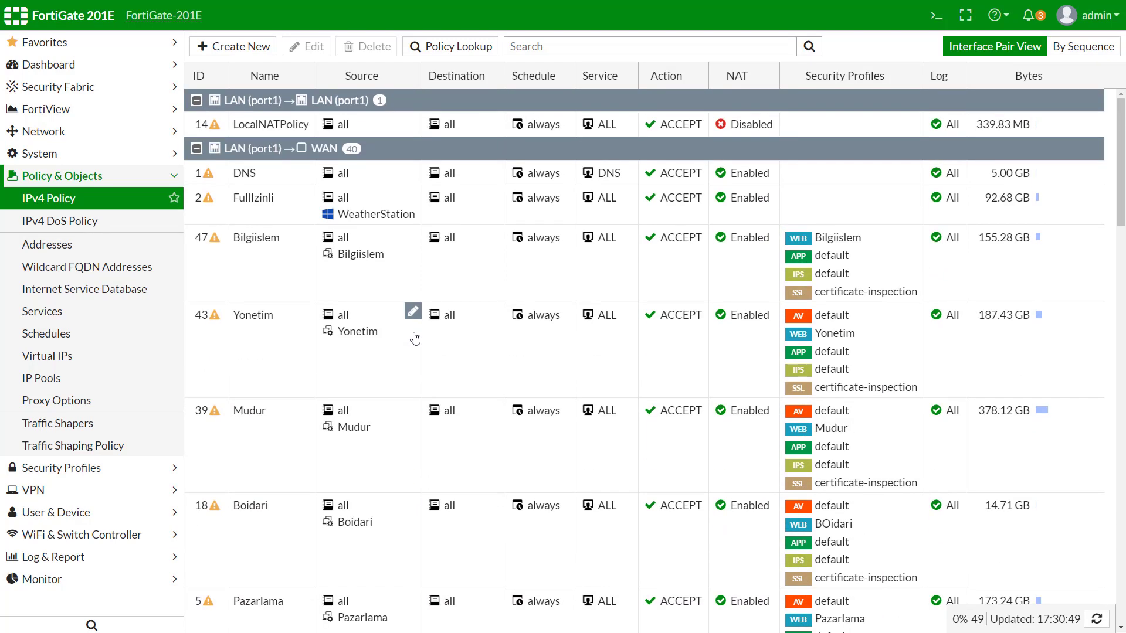
left_click(197, 148)
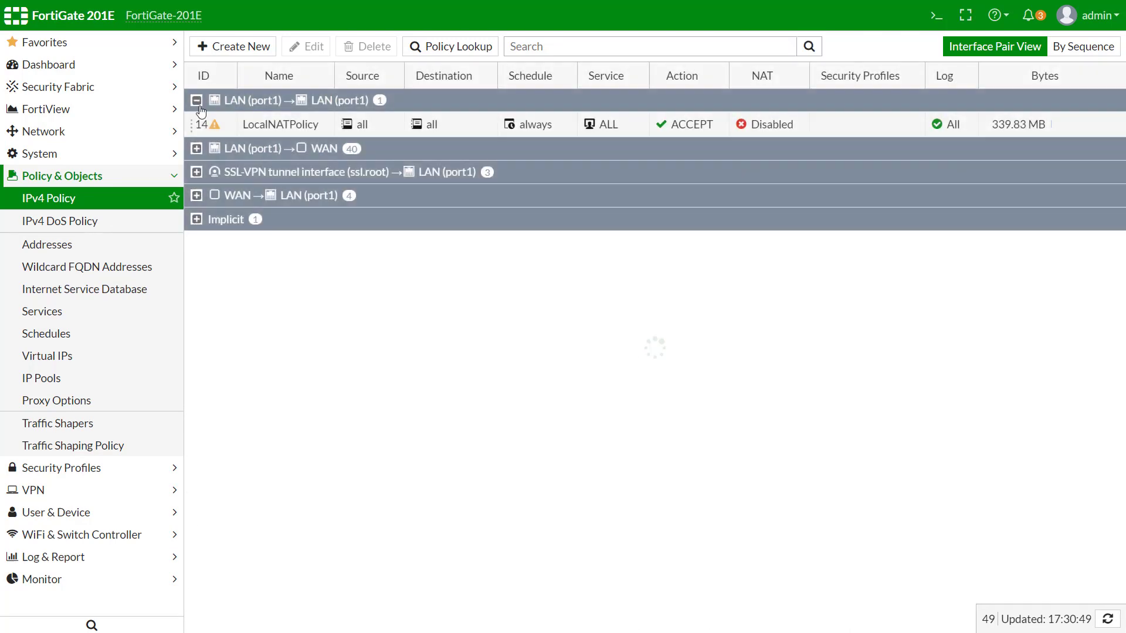
left_click(196, 147)
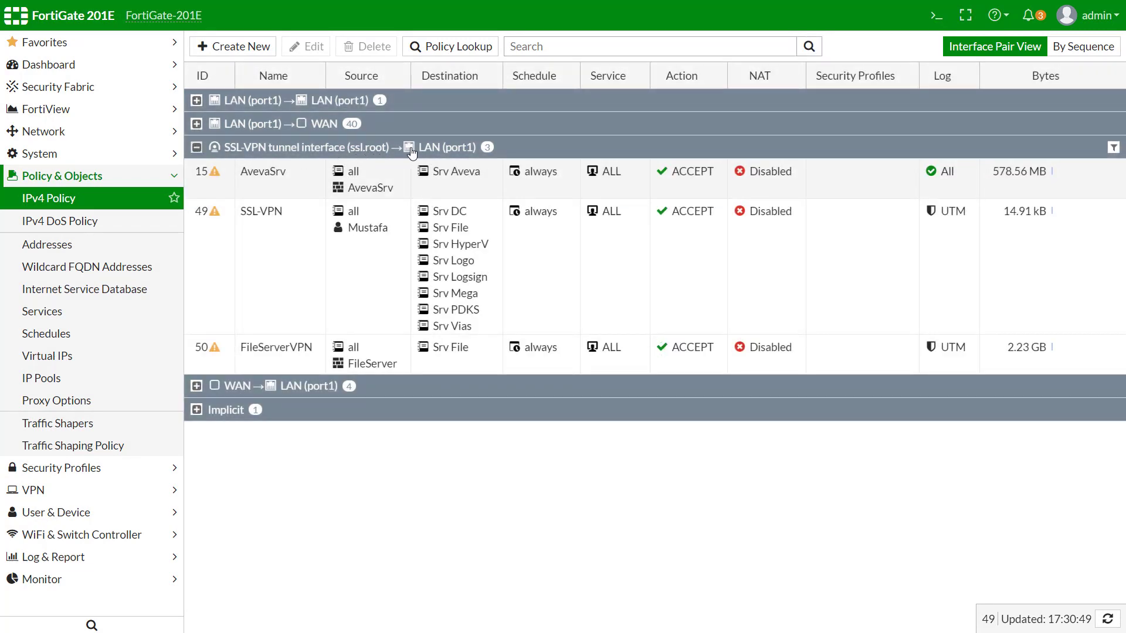
Open the AvevaSrv policy for editing and examine its name and incoming SSL-VPN tunnel interface.
double_click(272, 176)
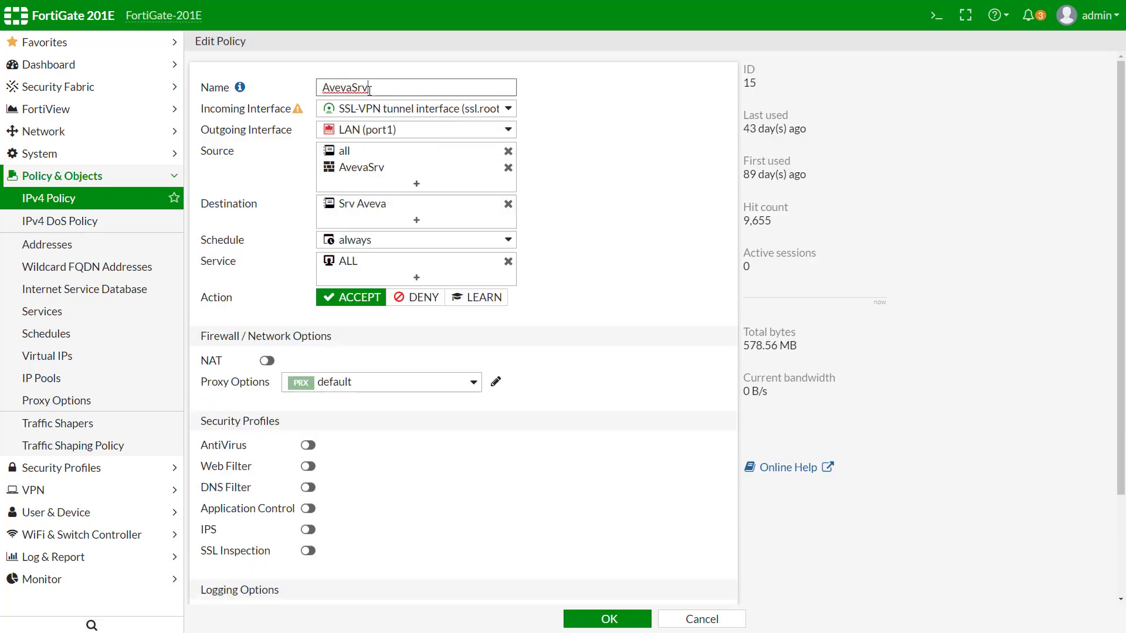
double_click(390, 85)
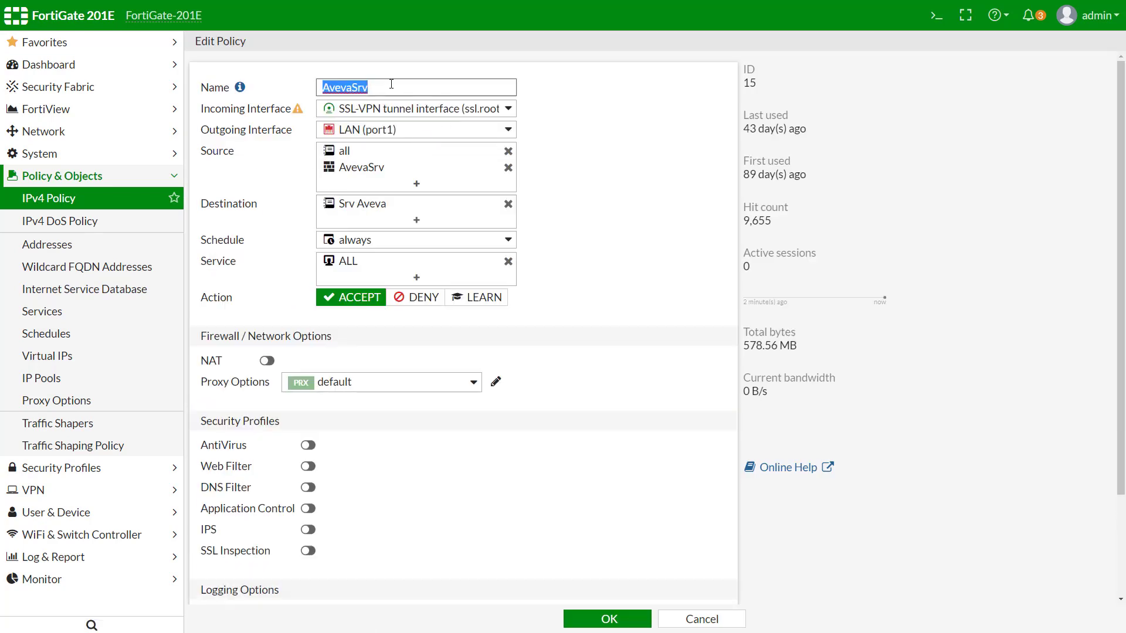
left_click(614, 78)
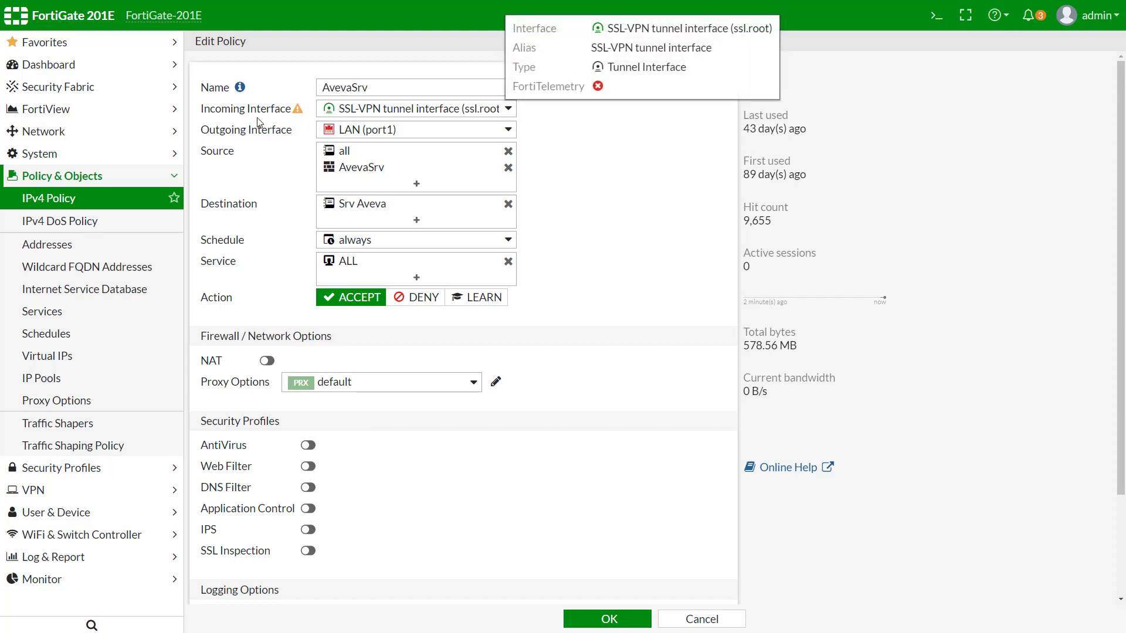
left_click_drag(200, 109, 272, 112)
left_click(377, 111)
left_click(377, 111)
Review the interfaces available as the AvevaSrv policy's outgoing interface and keep LAN (port1) selected.
left_click_drag(201, 130, 305, 132)
left_click(354, 131)
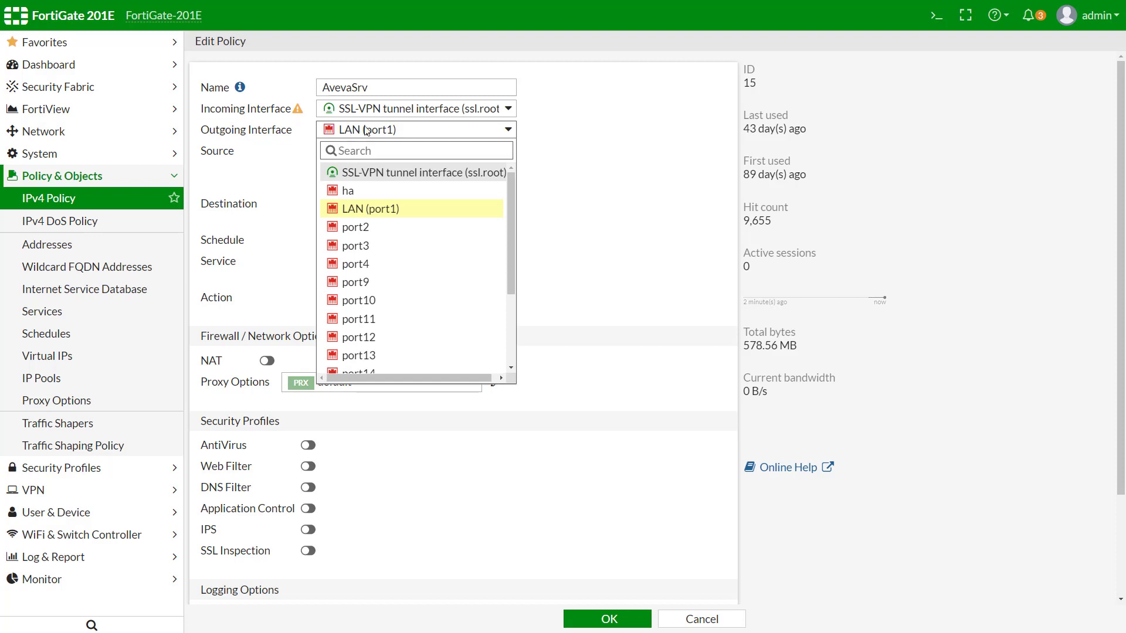
left_click(630, 121)
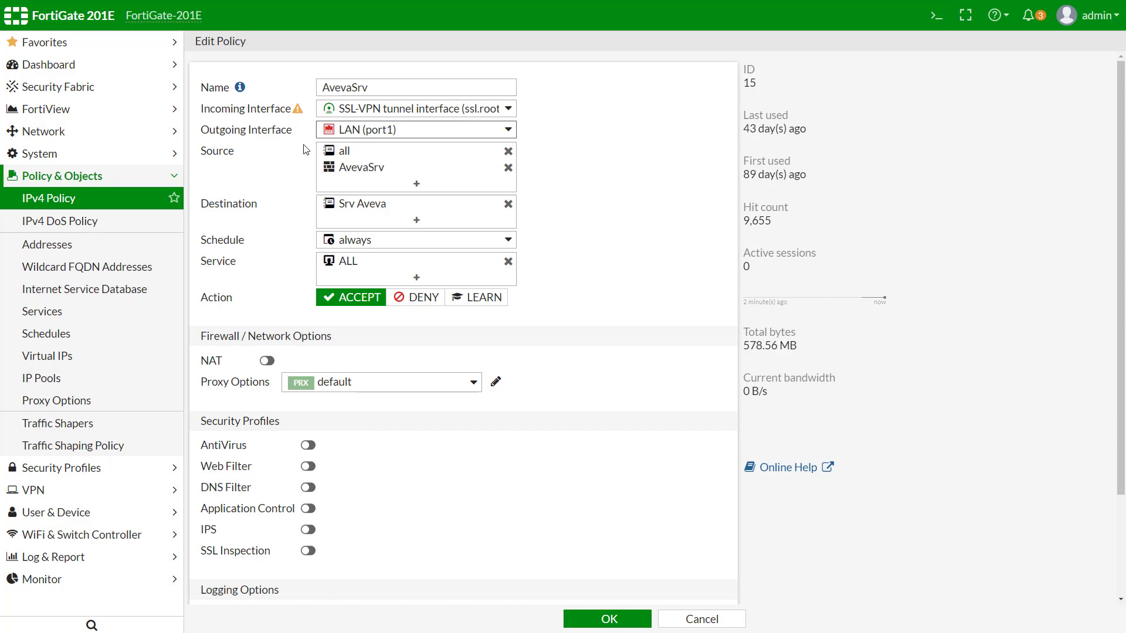
left_click(390, 130)
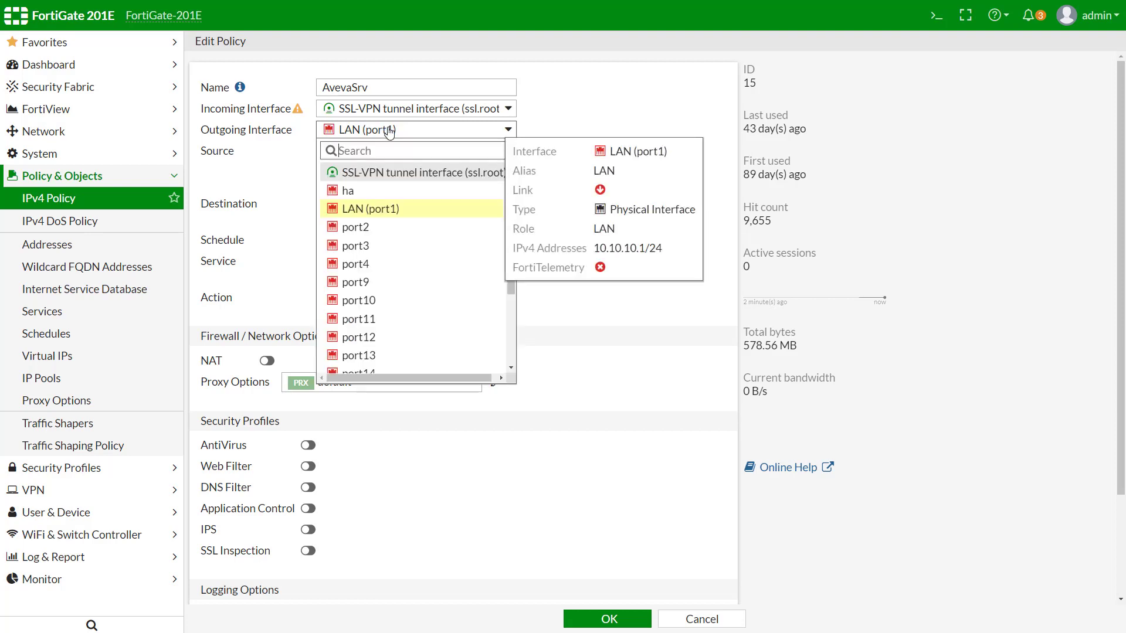
left_click(389, 130)
left_click(390, 130)
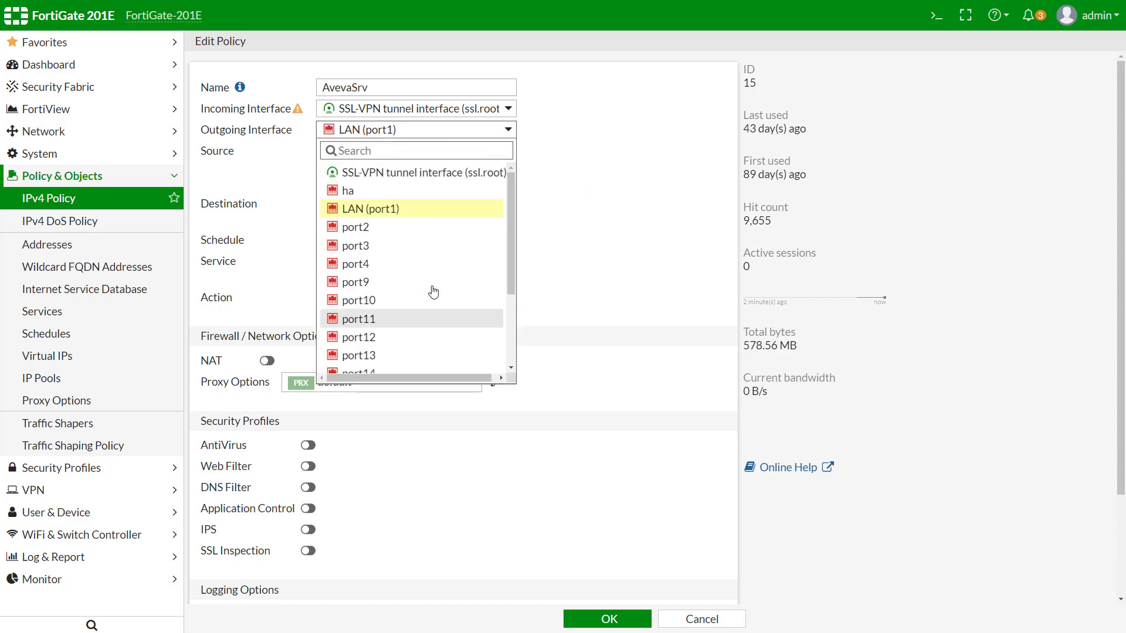
left_click(404, 209)
Check the members of the AvevaSrv source user group and replace the source address all with Backup.
mouse_move(365, 173)
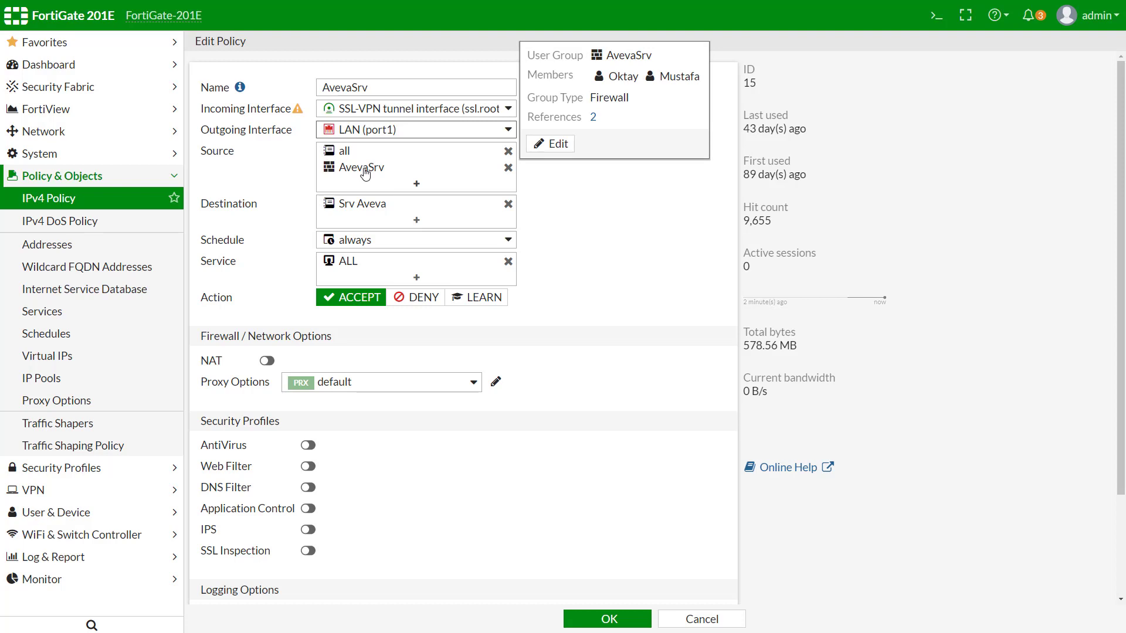
left_click(365, 173)
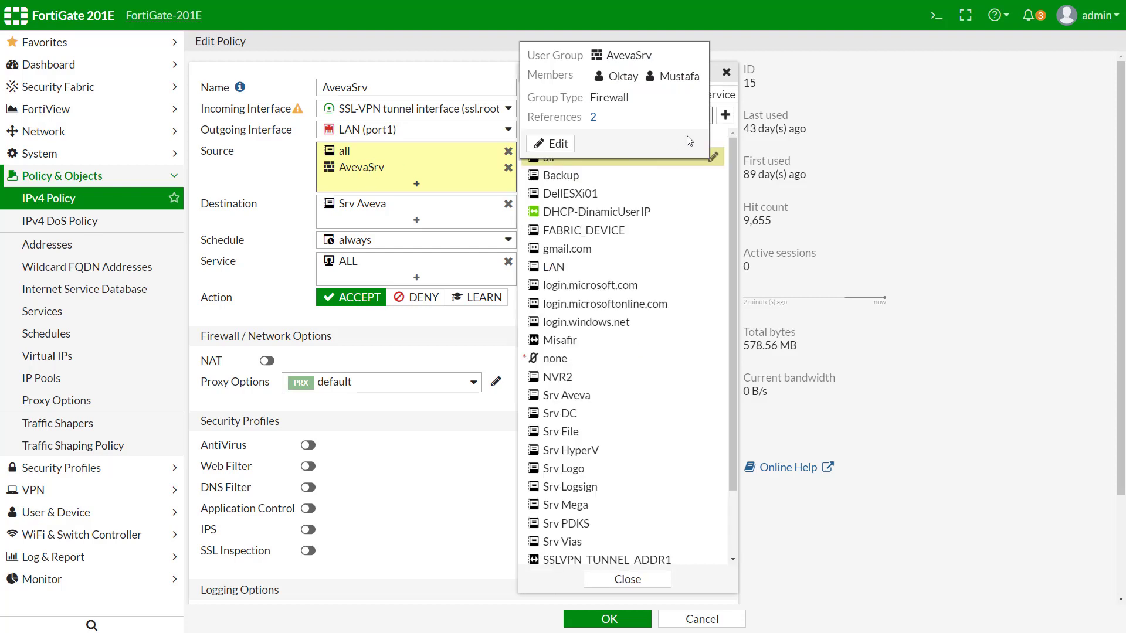
left_click(258, 182)
left_click(373, 175)
left_click(586, 180)
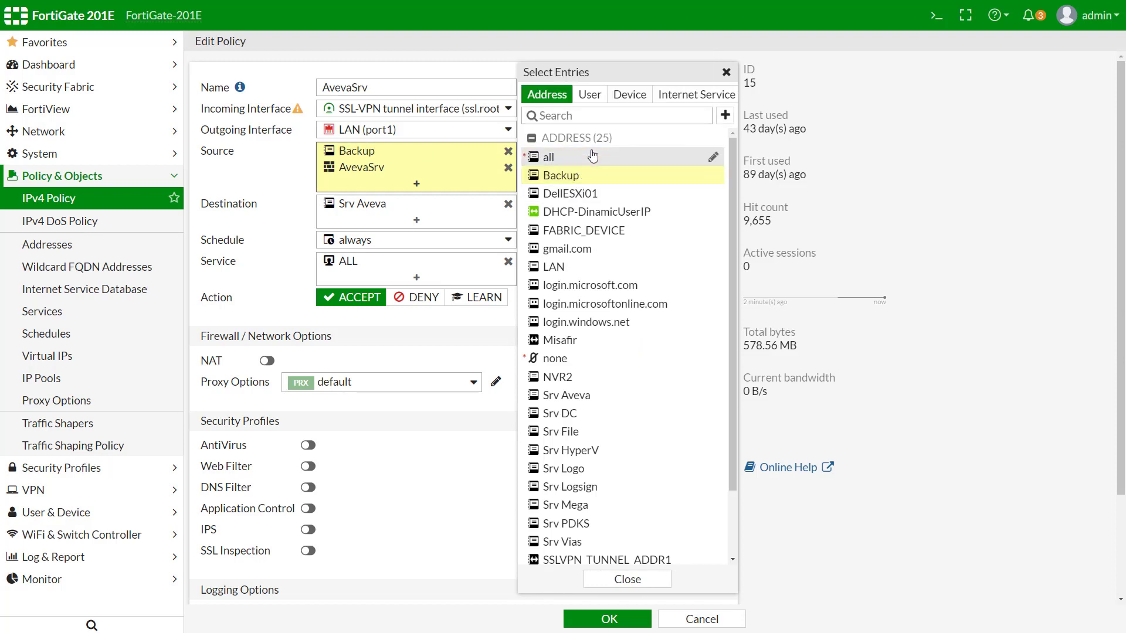
Try adding FABRIC_DEVICE as a source address, remove it again, and browse the other address entries.
left_click(581, 229)
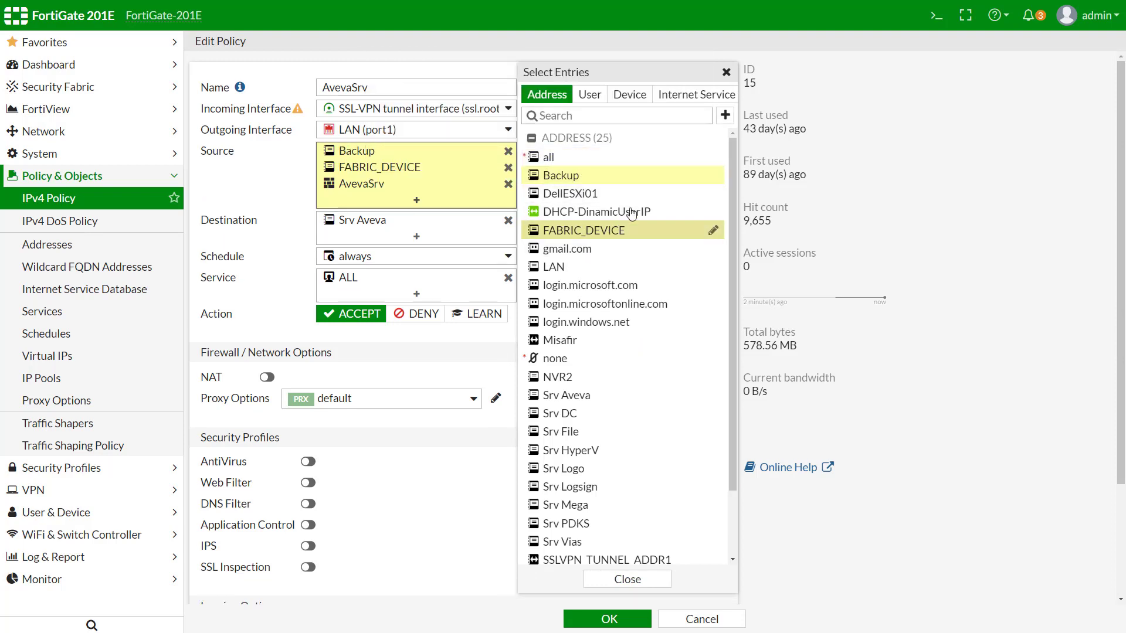
left_click(649, 237)
scroll(623, 287, "down", 2)
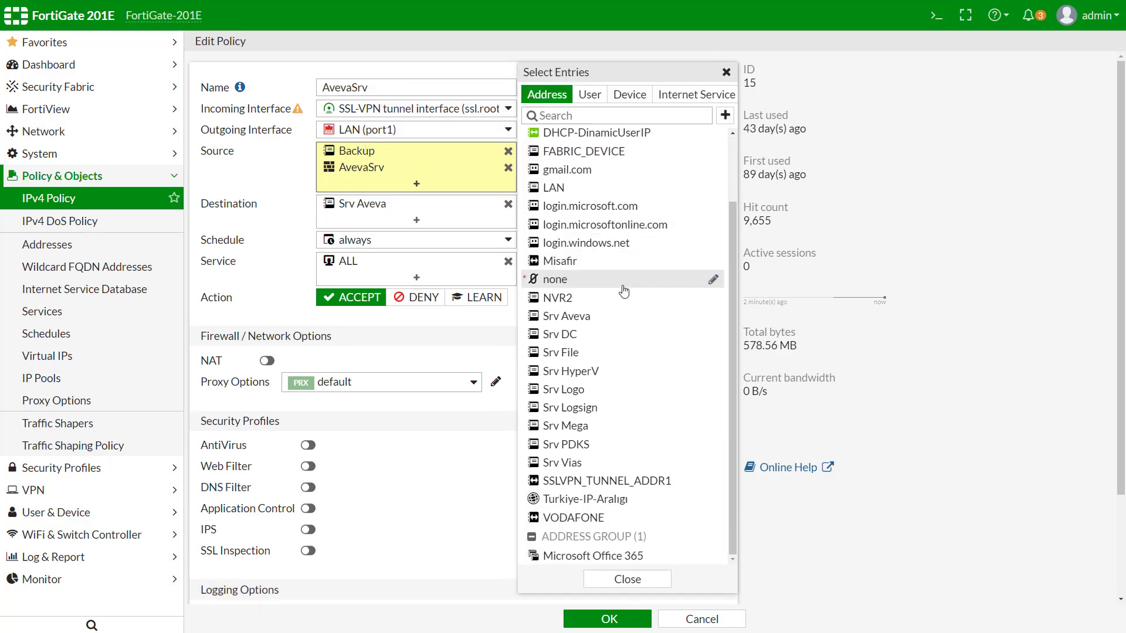
scroll(623, 274, "up", 2)
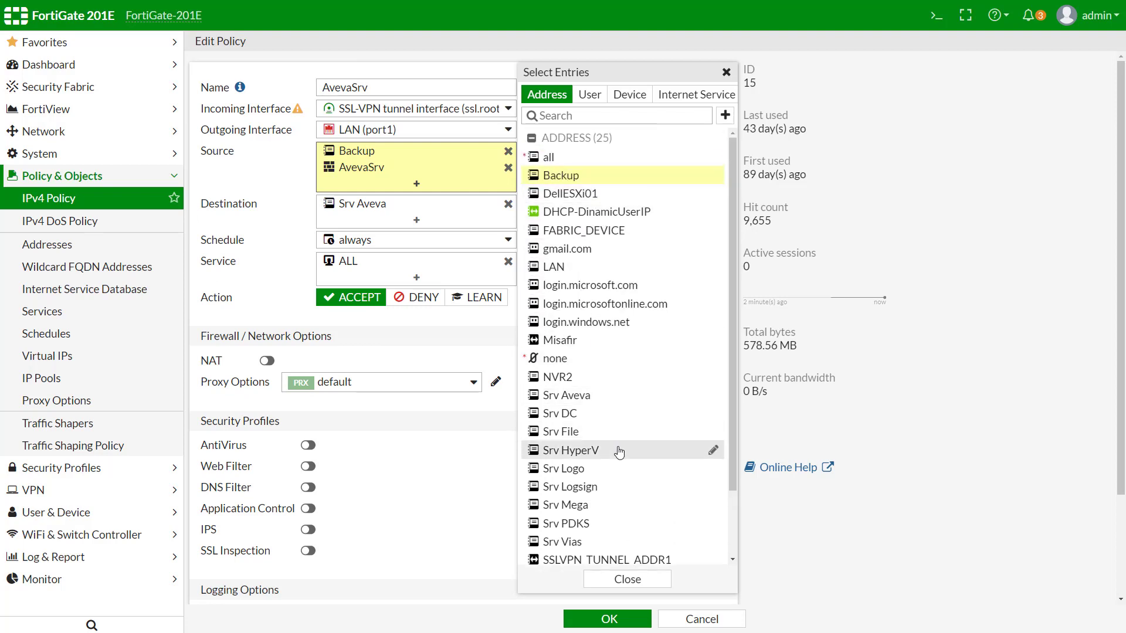
Try adding Srv Aveva as a source address, review the user and user group entries, and remove Srv Aveva again.
mouse_move(586, 401)
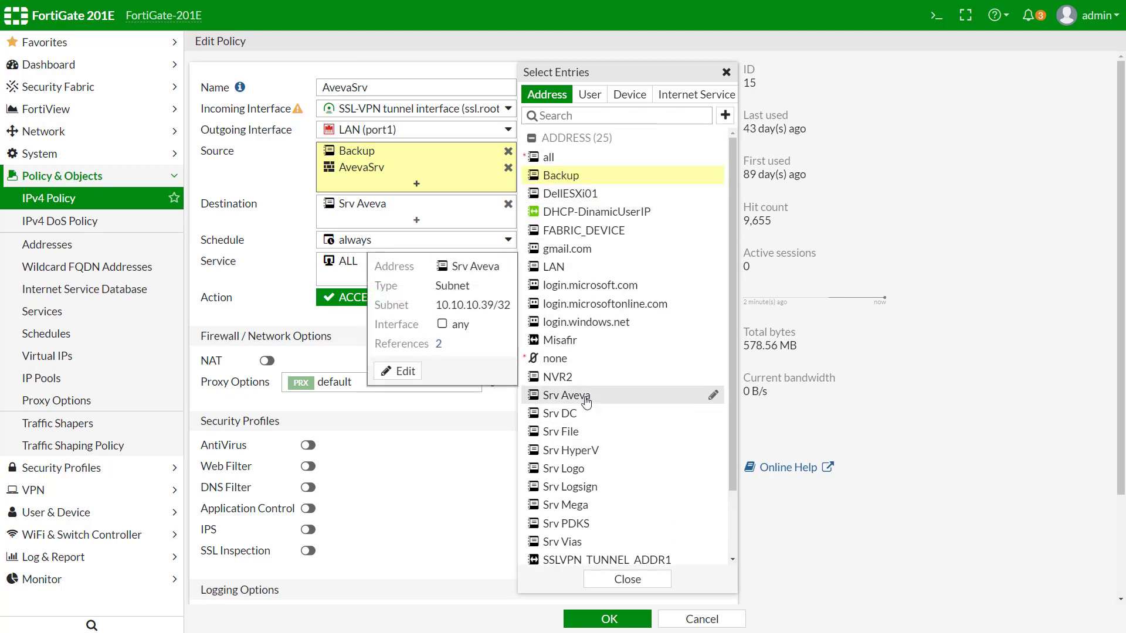
left_click(586, 401)
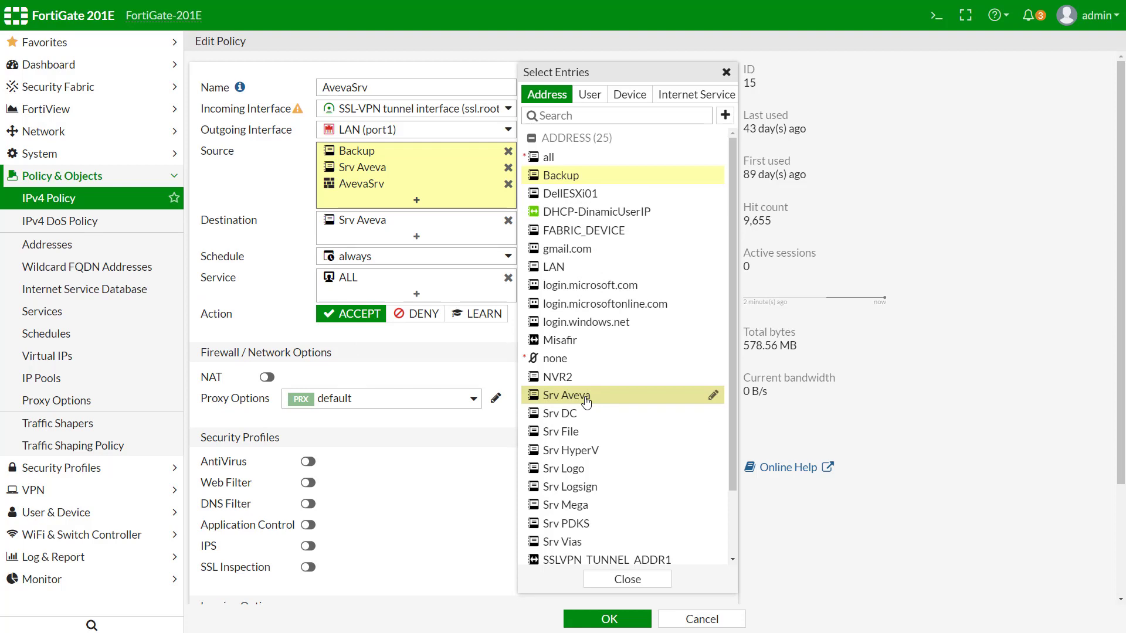
left_click(590, 95)
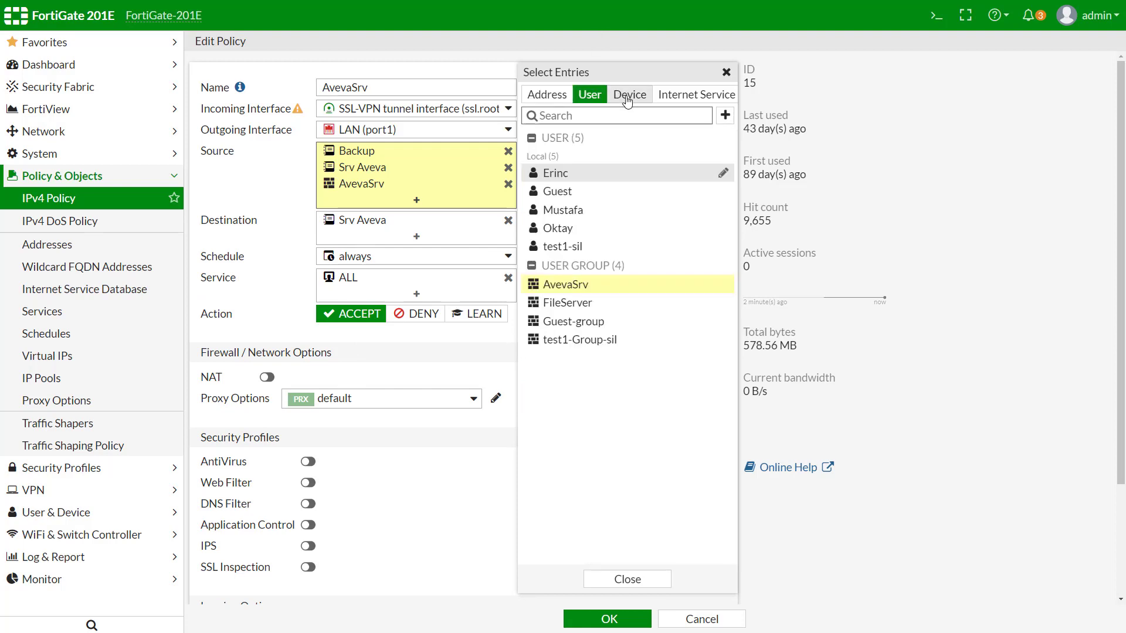
mouse_move(581, 288)
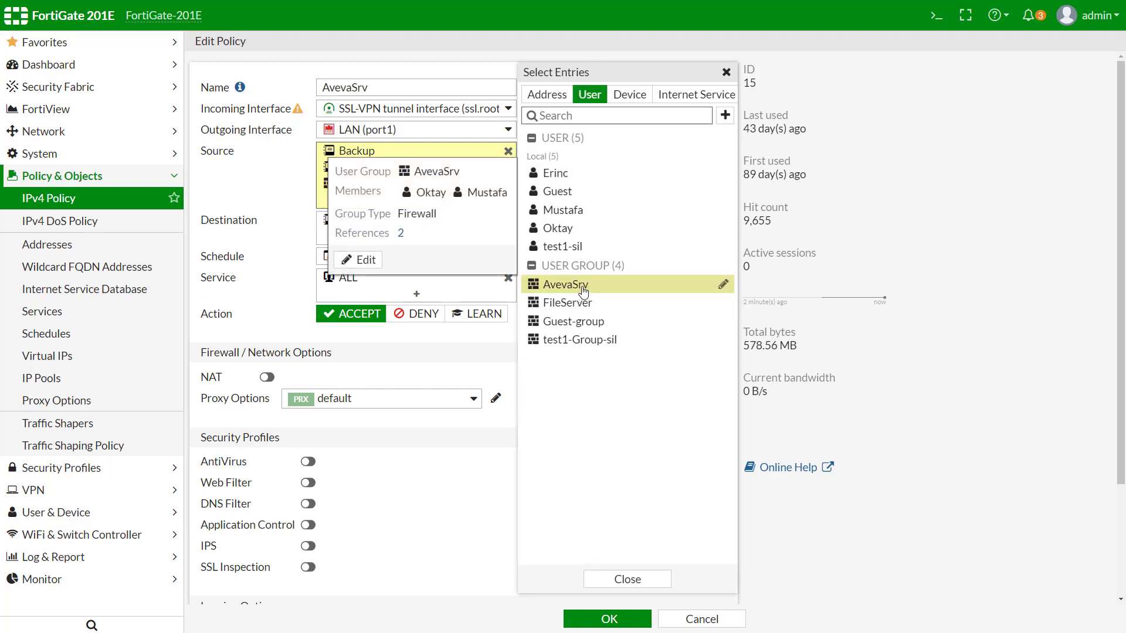
left_click(224, 149)
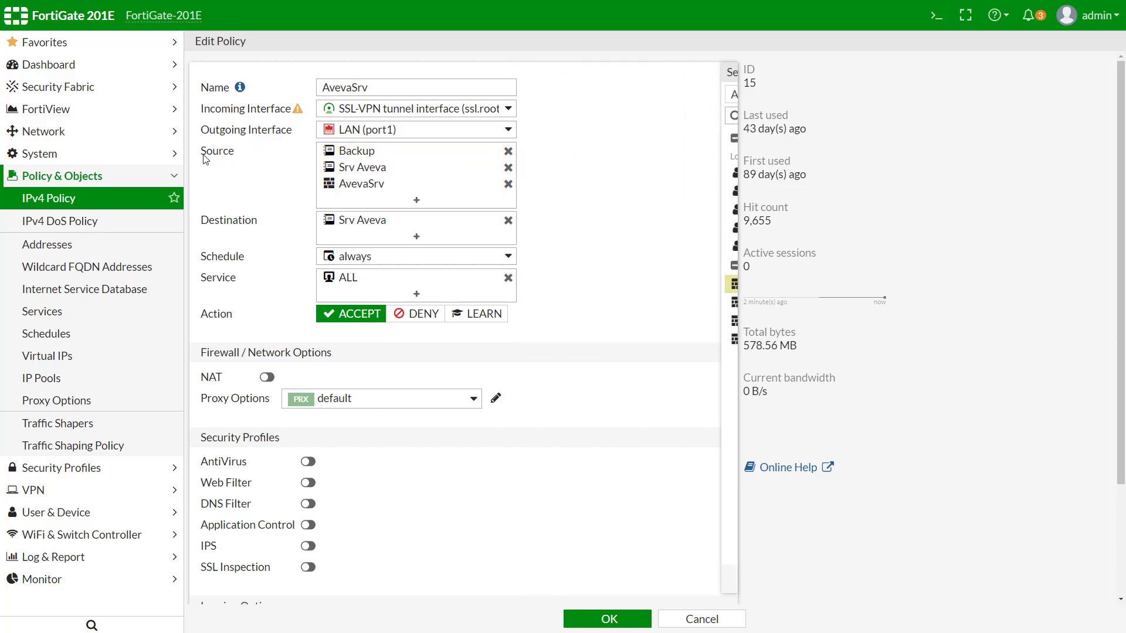
double_click(220, 151)
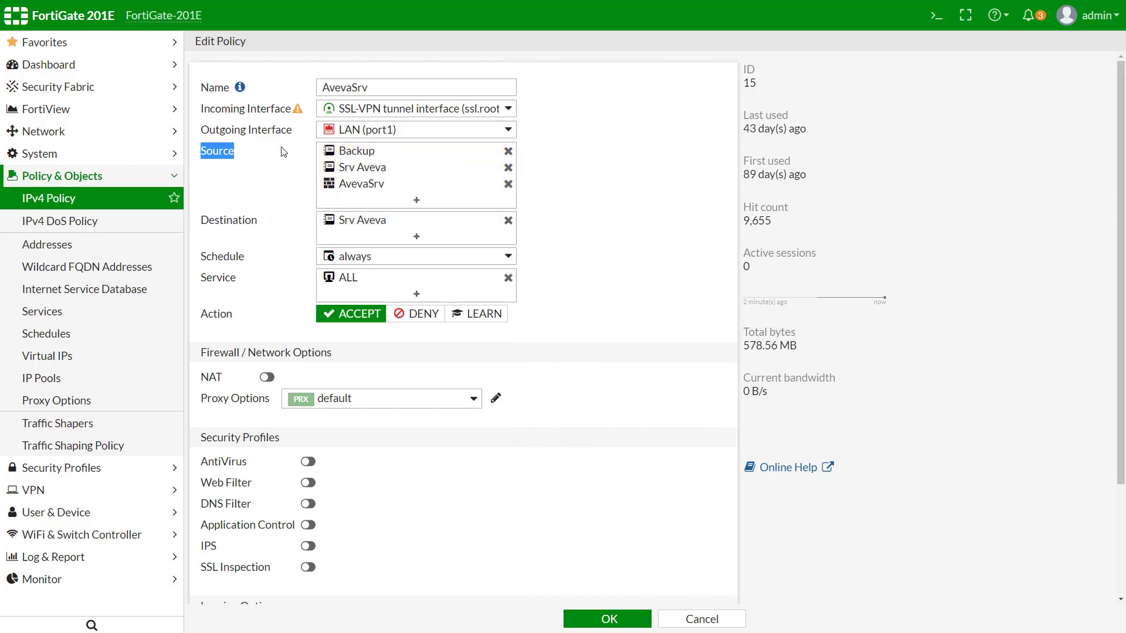
left_click(509, 168)
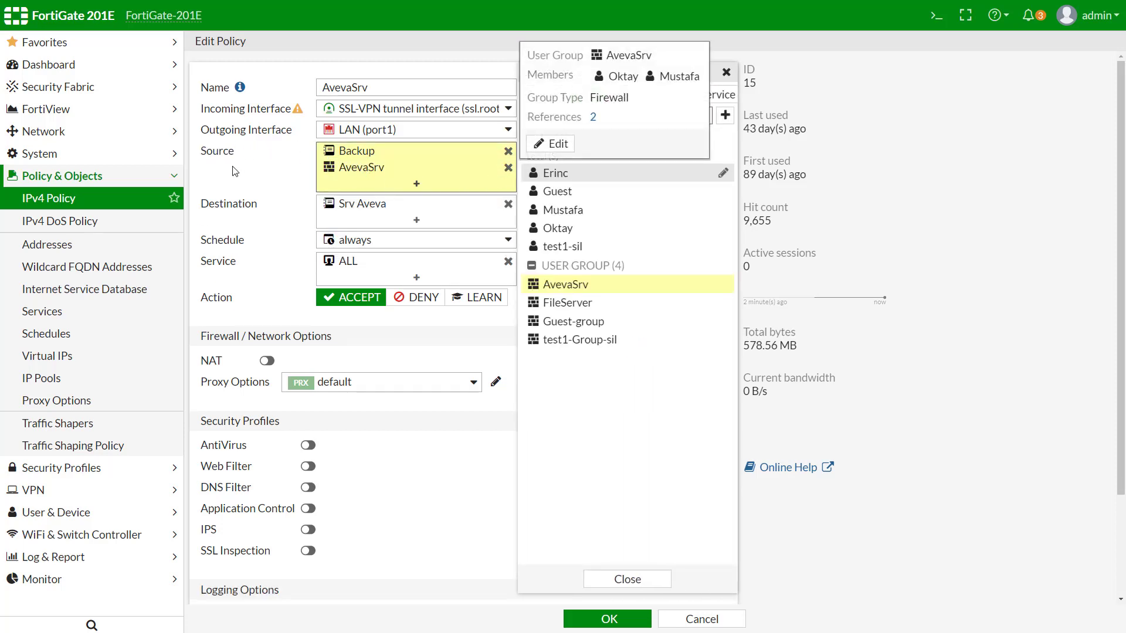
Examine the AvevaSrv policy's destination Srv Aveva and the addresses available as destinations.
left_click(383, 211)
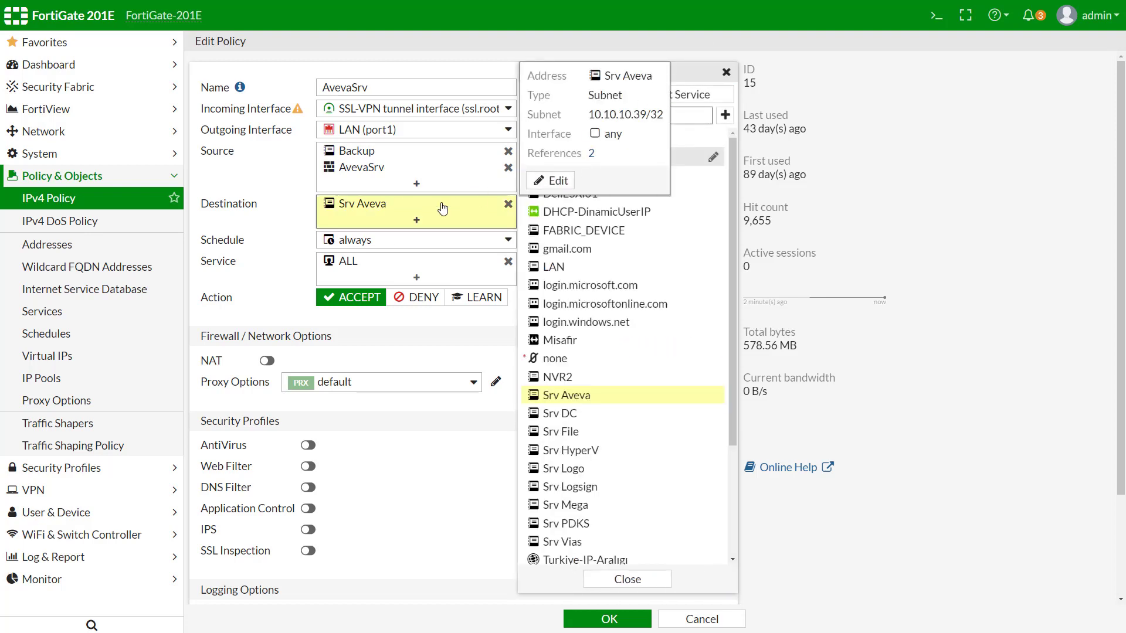
left_click(516, 220)
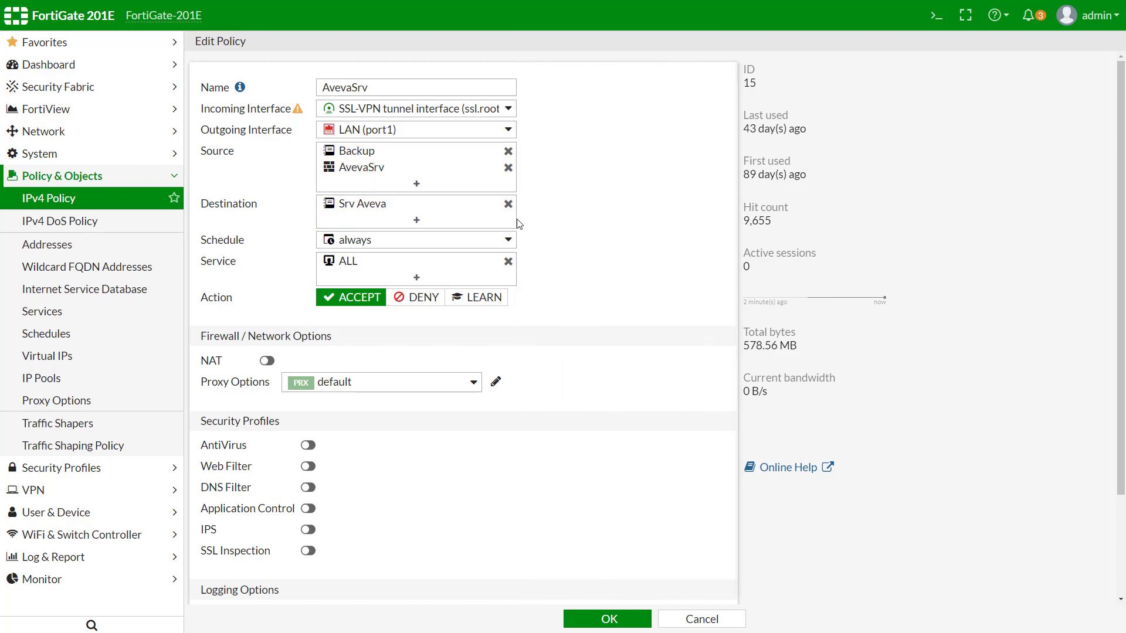
left_click(443, 208)
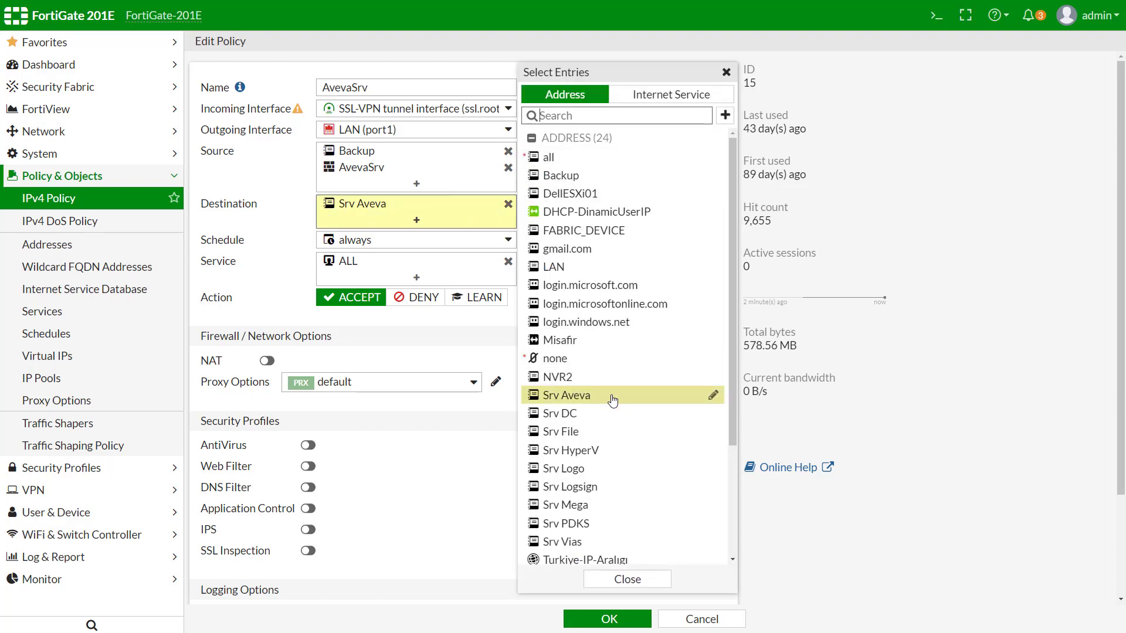
mouse_move(612, 407)
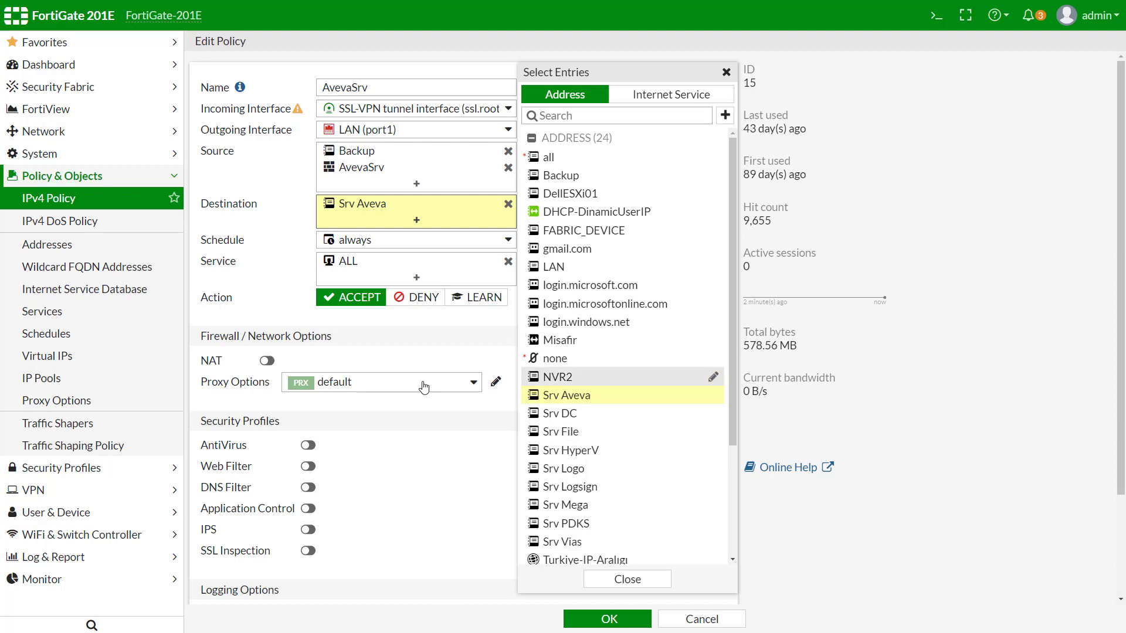
Review the AvevaSrv policy's service, security profiles and logging options, and return to the policy list without keeping the source change.
left_click(226, 212)
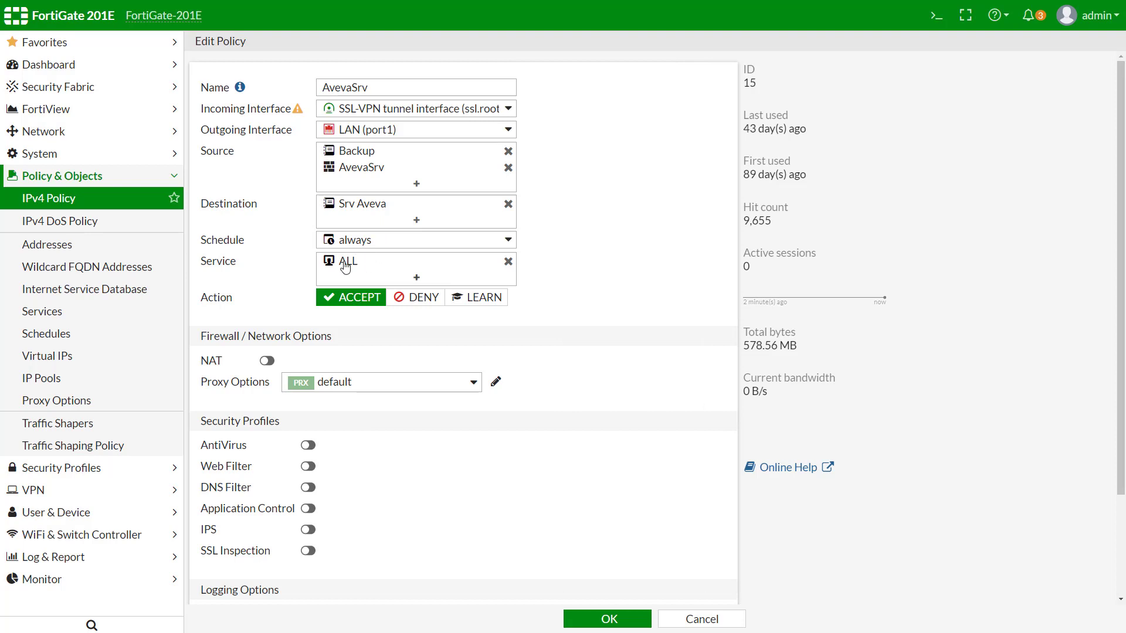
scroll(327, 271, "down", 3)
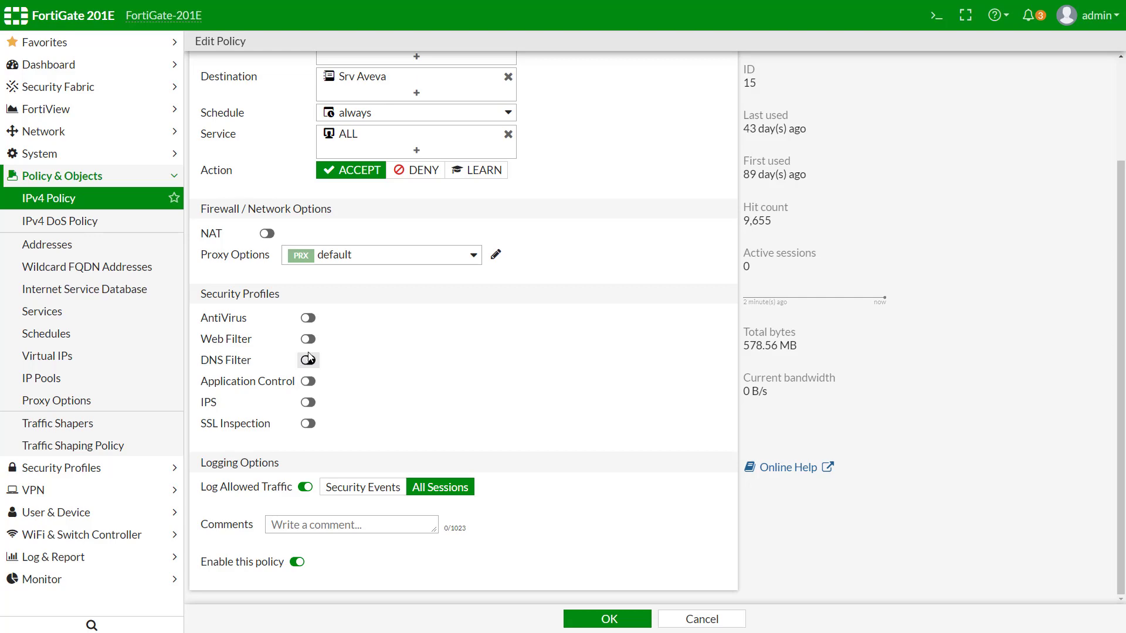
left_click(626, 618)
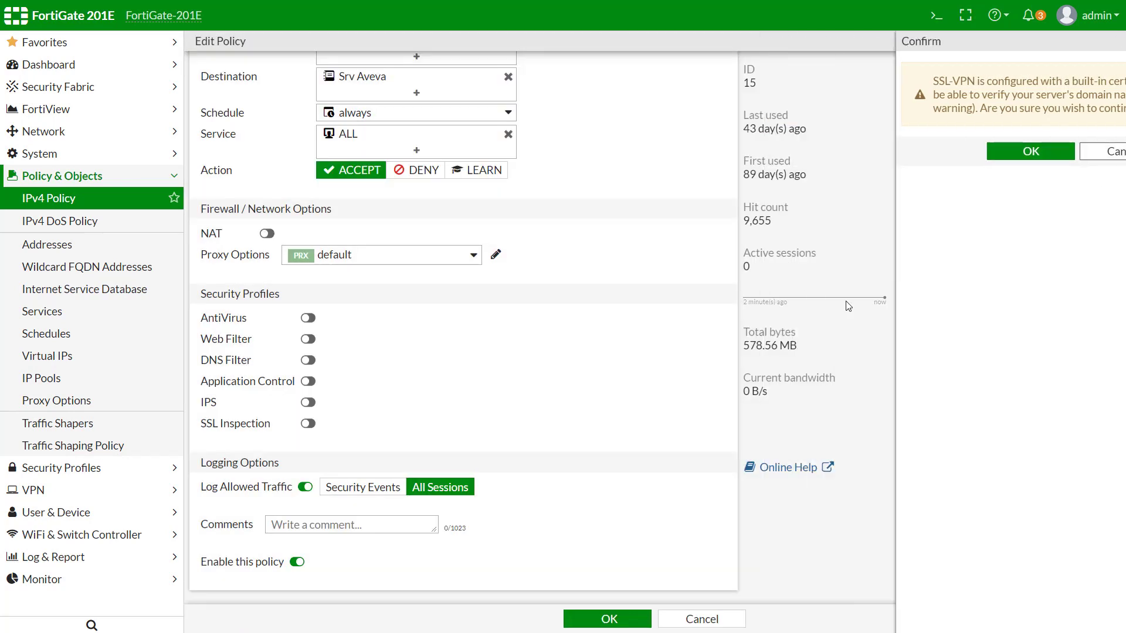
left_click(1031, 151)
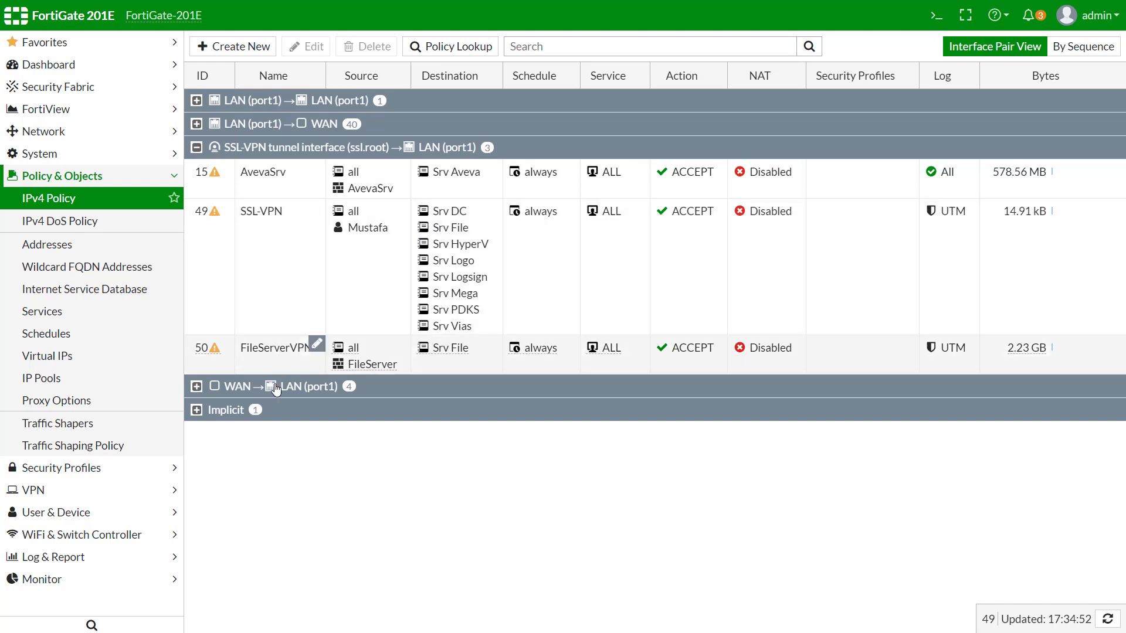
Collapse the SSL-VPN-to-LAN policies, expand the WAN-to-LAN policies for review, and open the virtual IP list.
left_click(201, 149)
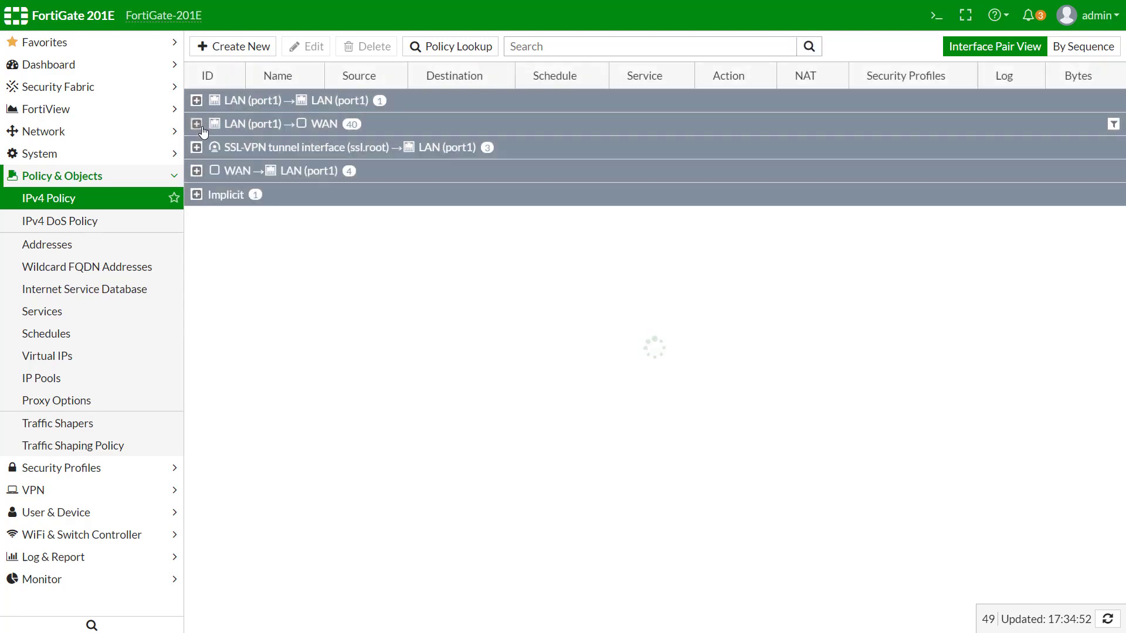
left_click(196, 171)
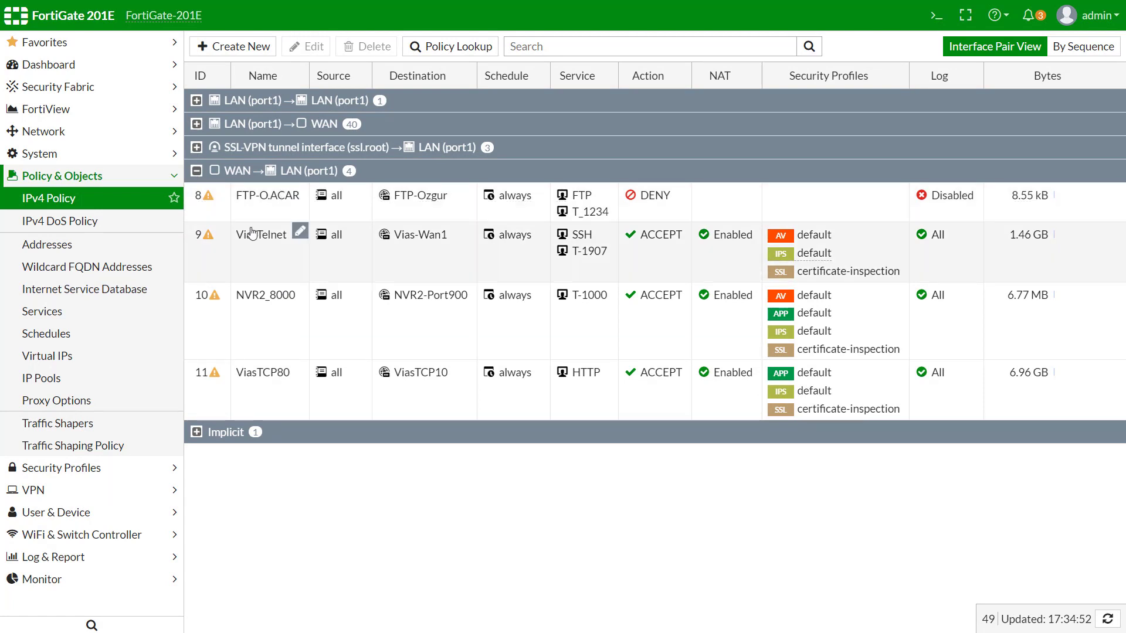
left_click(92, 358)
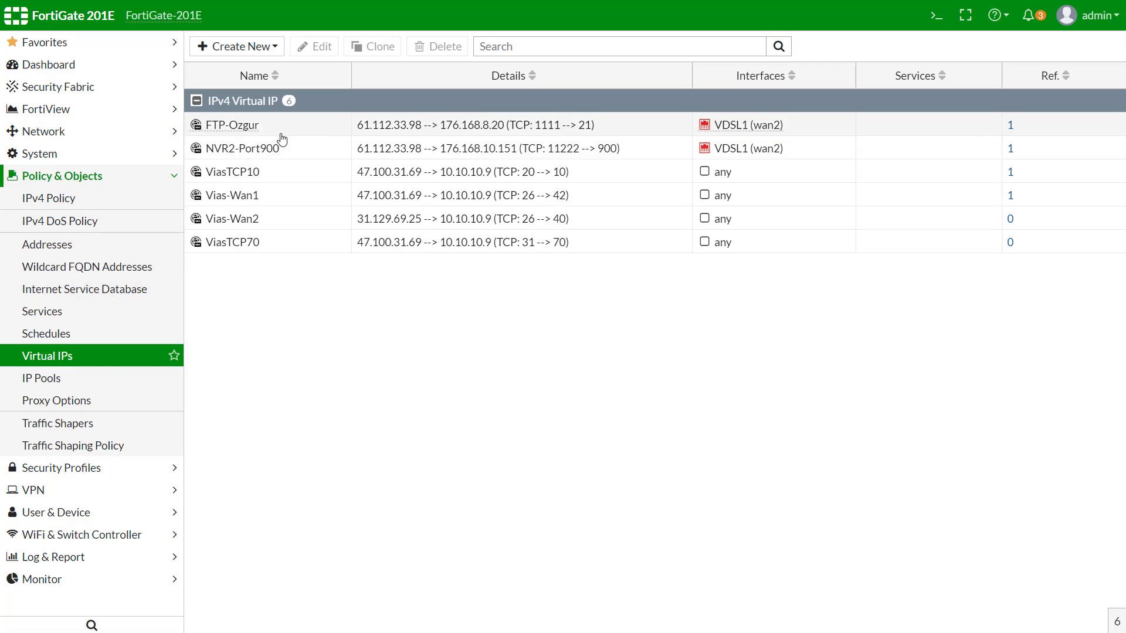
Examine the ViasTCP10 virtual IP's external address, mapped address and forwarded ports, and return to the virtual IP list.
double_click(264, 175)
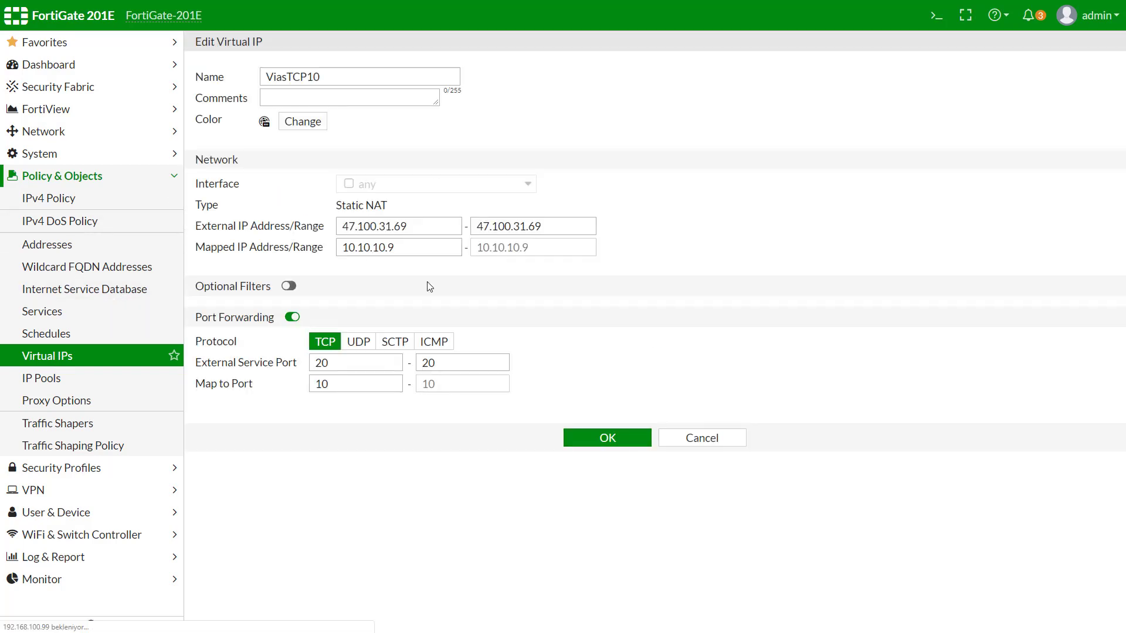
left_click(412, 225)
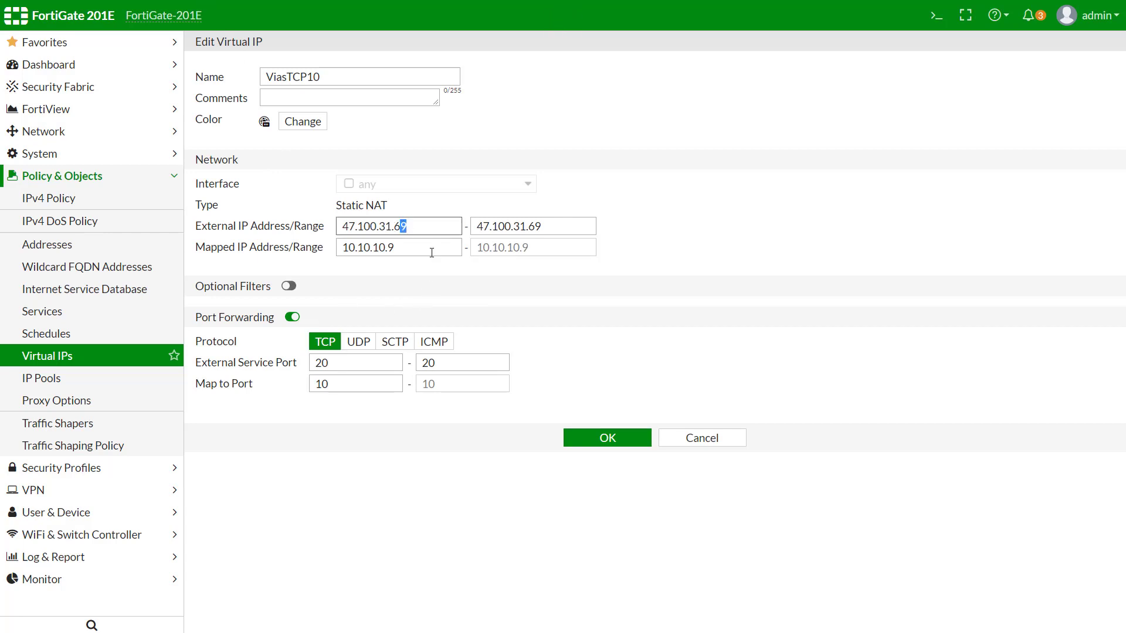
left_click_drag(433, 226, 327, 234)
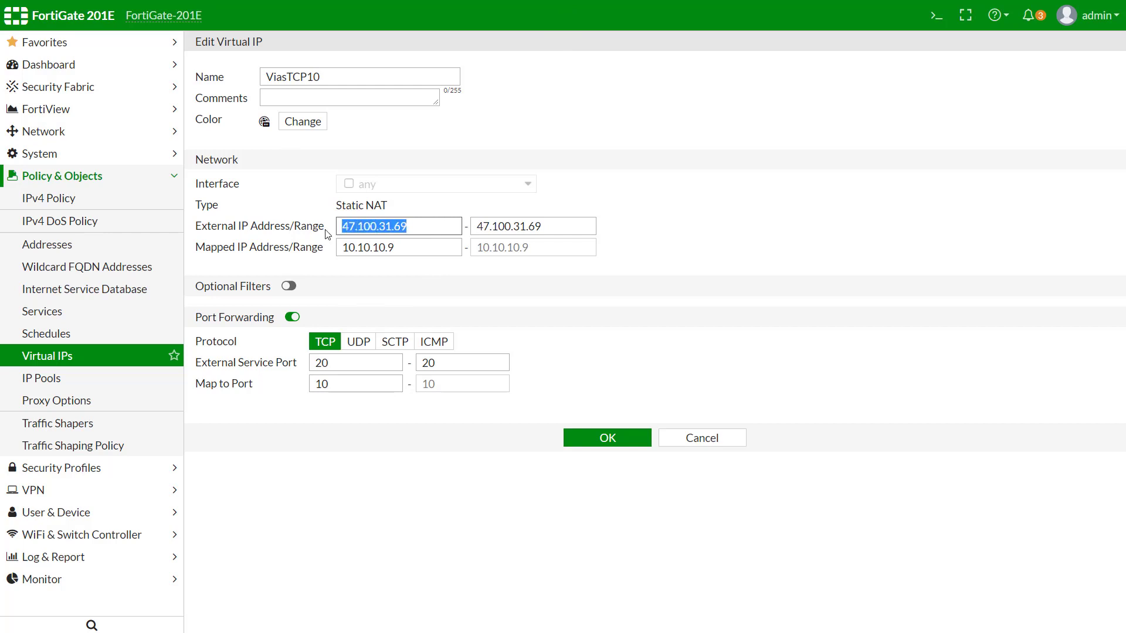
left_click_drag(412, 245, 327, 252)
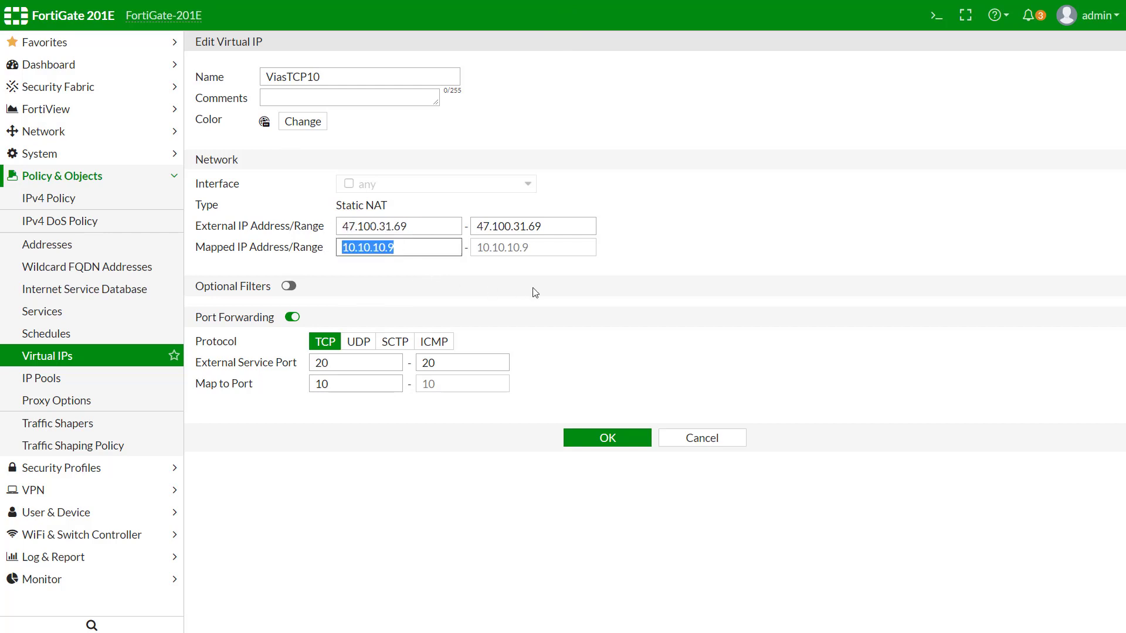
left_click(648, 321)
left_click_drag(358, 365, 248, 369)
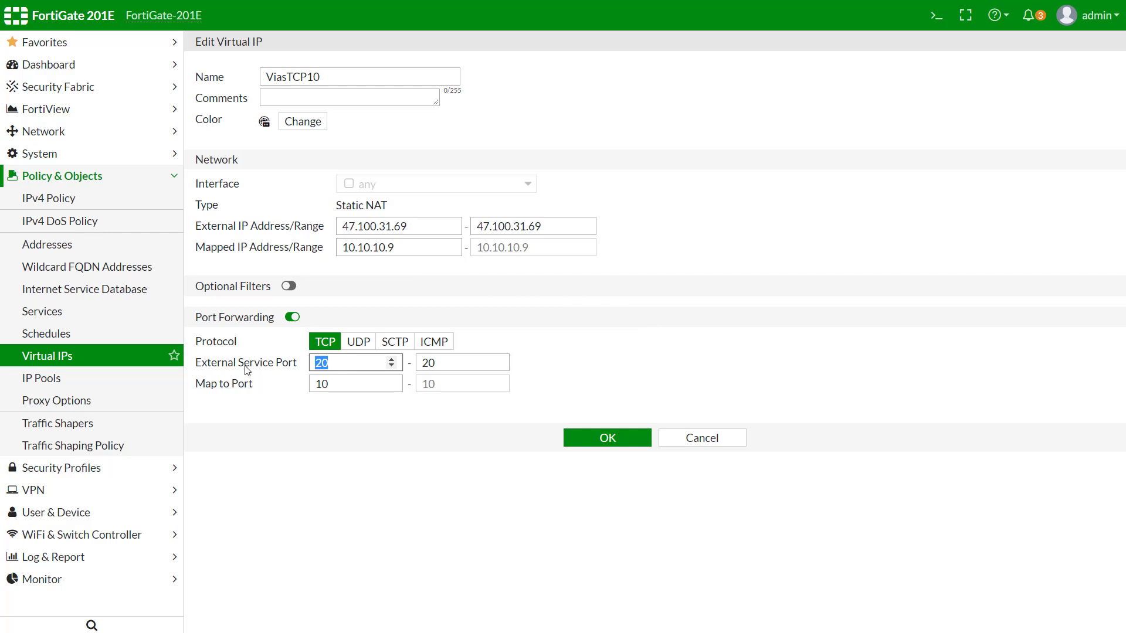
left_click_drag(356, 382, 248, 385)
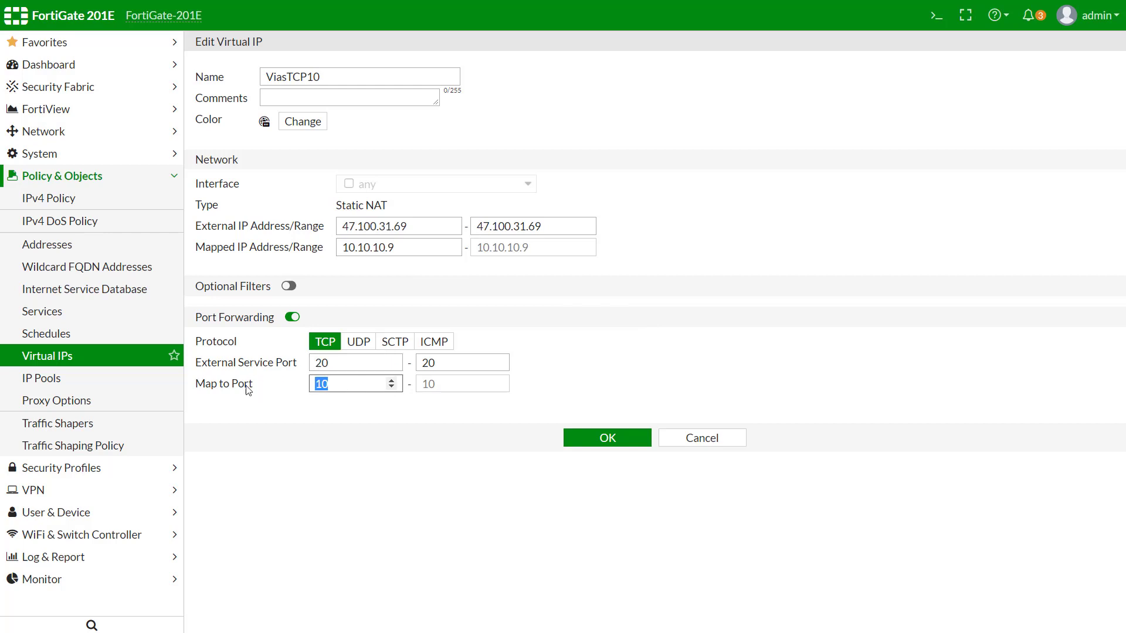
left_click(40, 363)
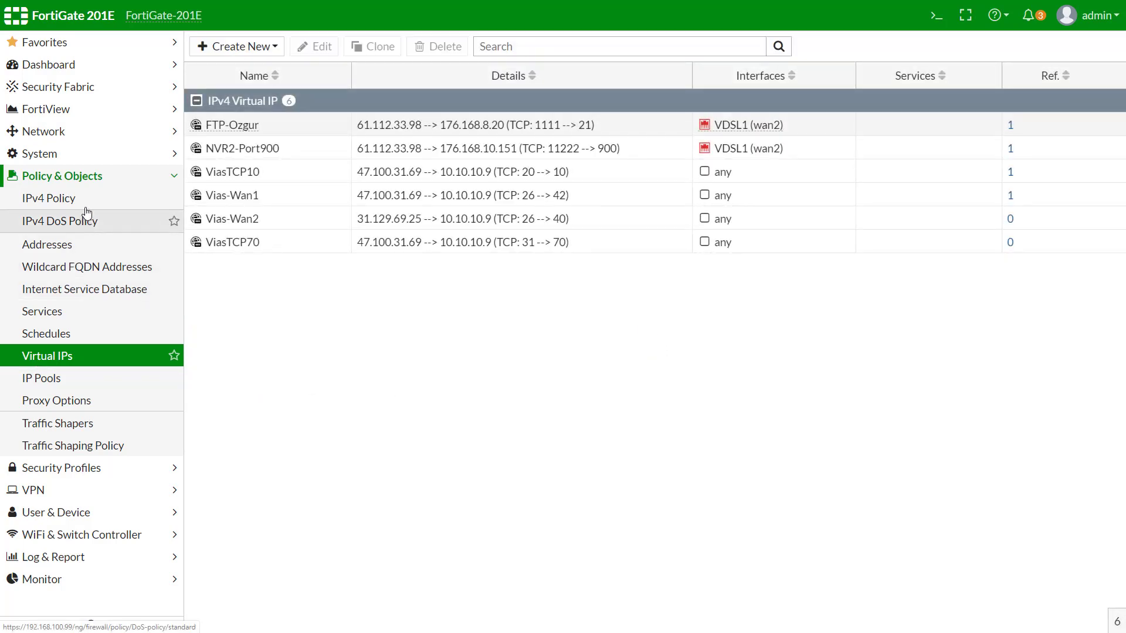
Open the WAN-to-LAN FTP policy with action DENY and check its name, incoming interface and destination virtual IP details.
left_click(74, 201)
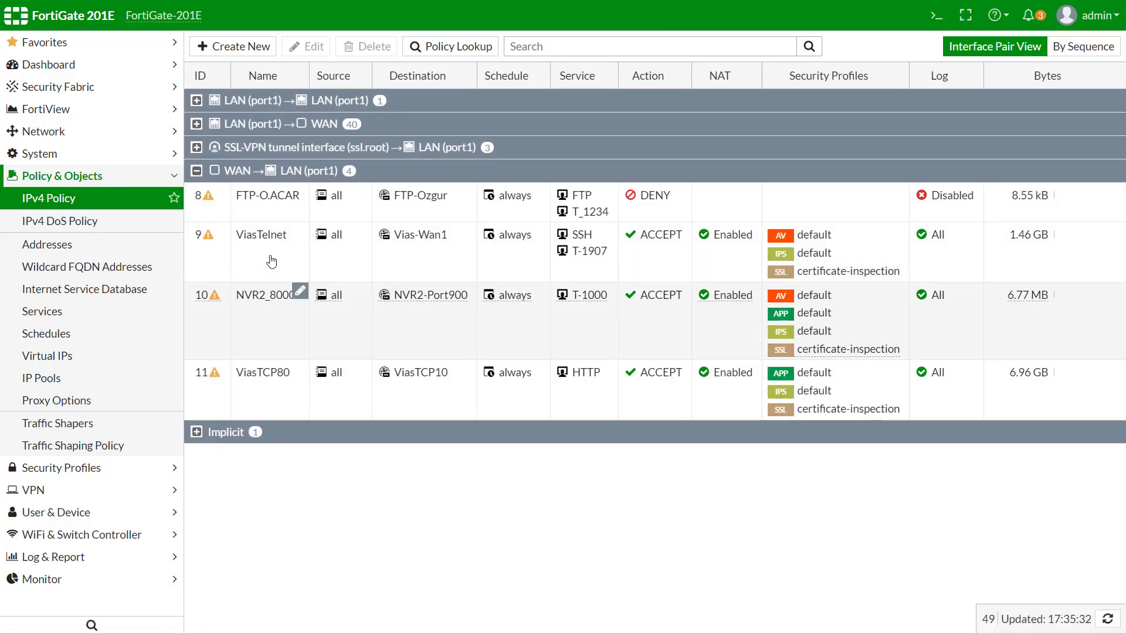
double_click(276, 206)
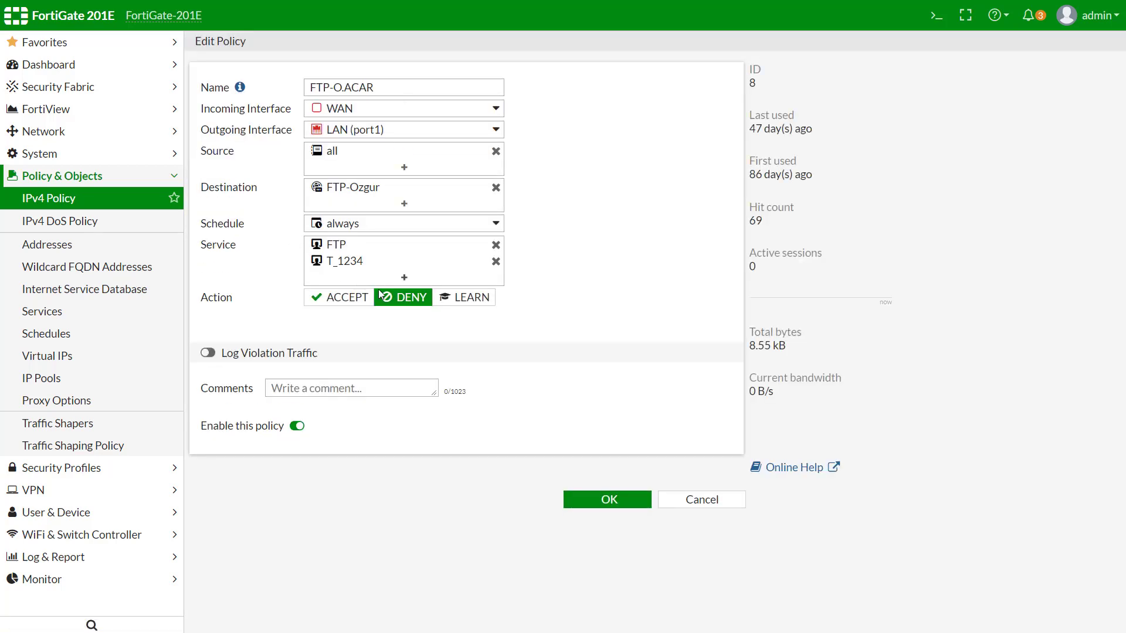
triple_click(400, 92)
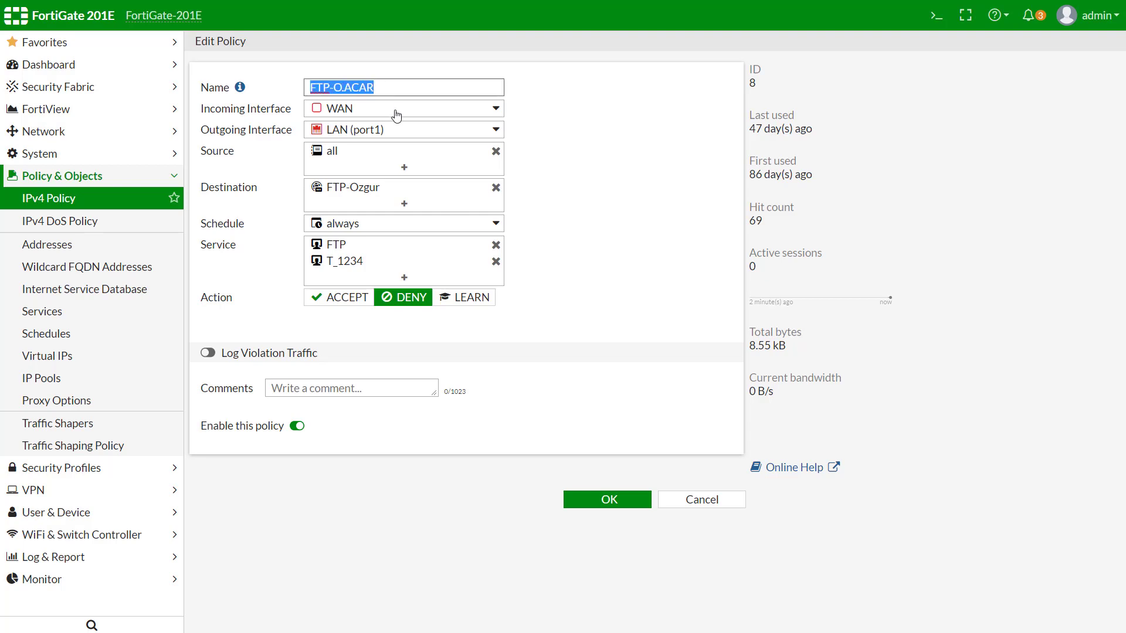
left_click(397, 115)
left_click(502, 112)
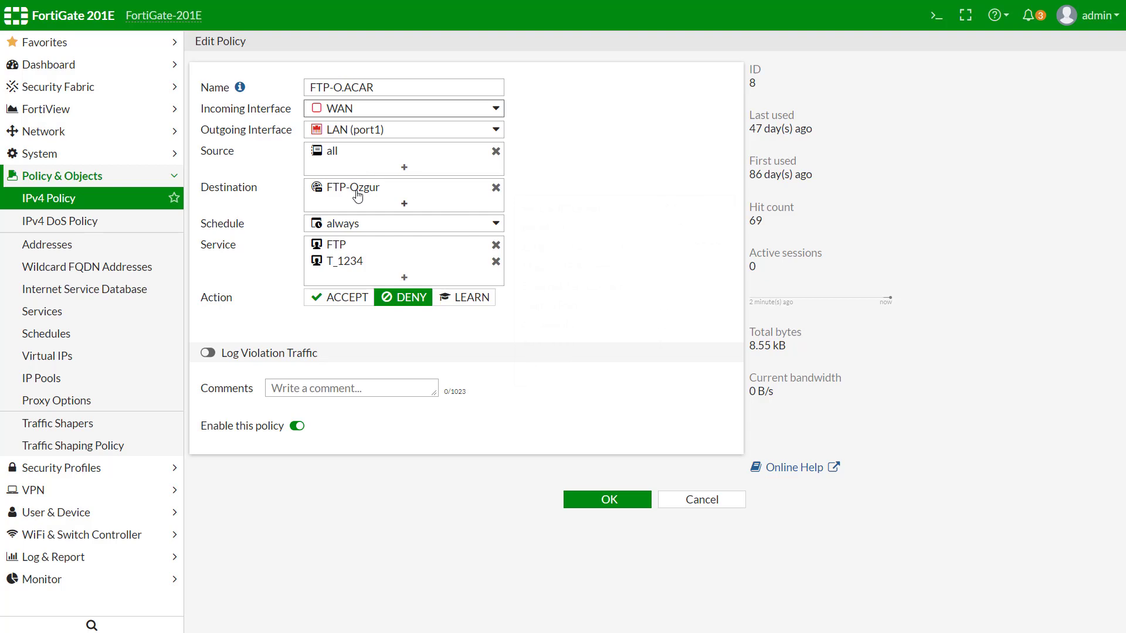
mouse_move(358, 195)
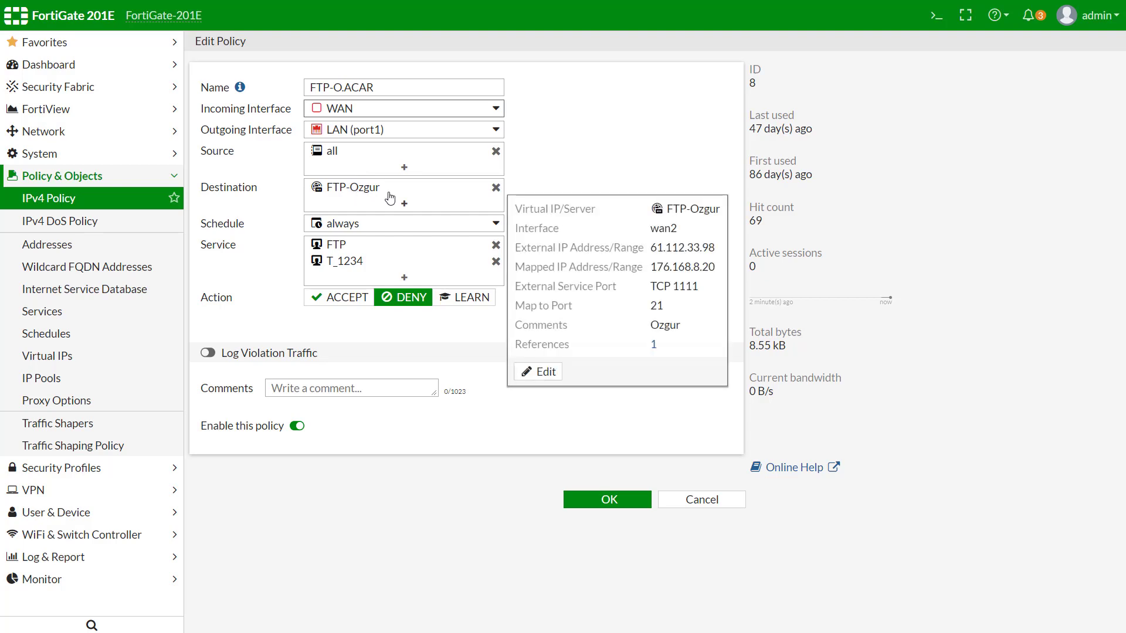
Browse the available destination entries, remove the FTP virtual IP from the destination and select it again.
left_click(381, 195)
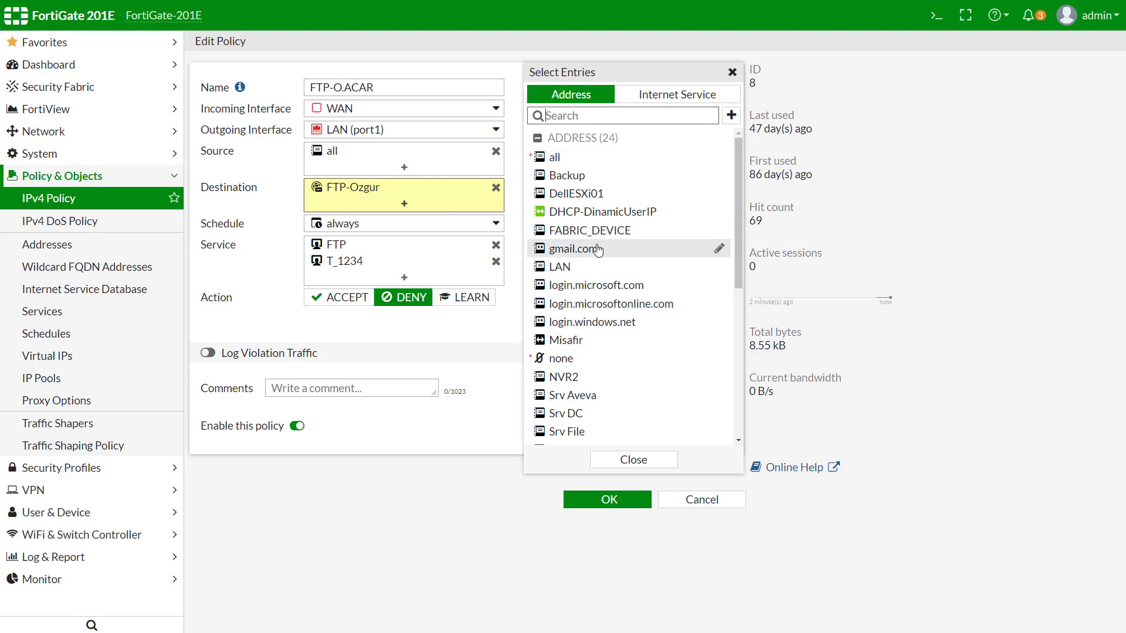
scroll(617, 366, "down", 2)
scroll(616, 366, "down", 3)
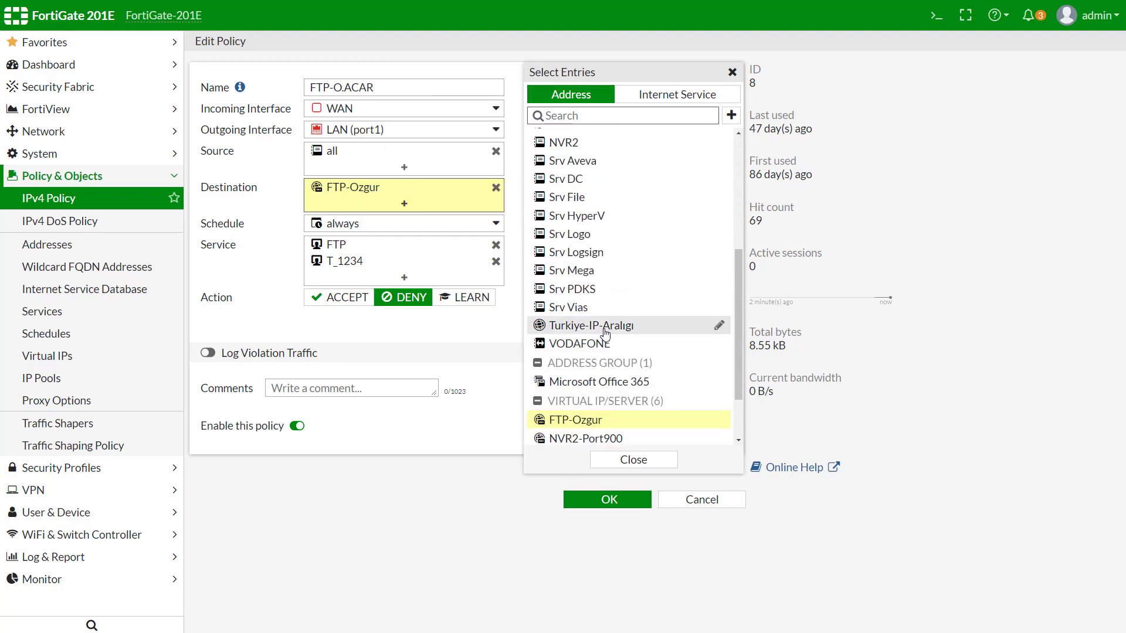
scroll(601, 327, "down", 1)
mouse_move(600, 348)
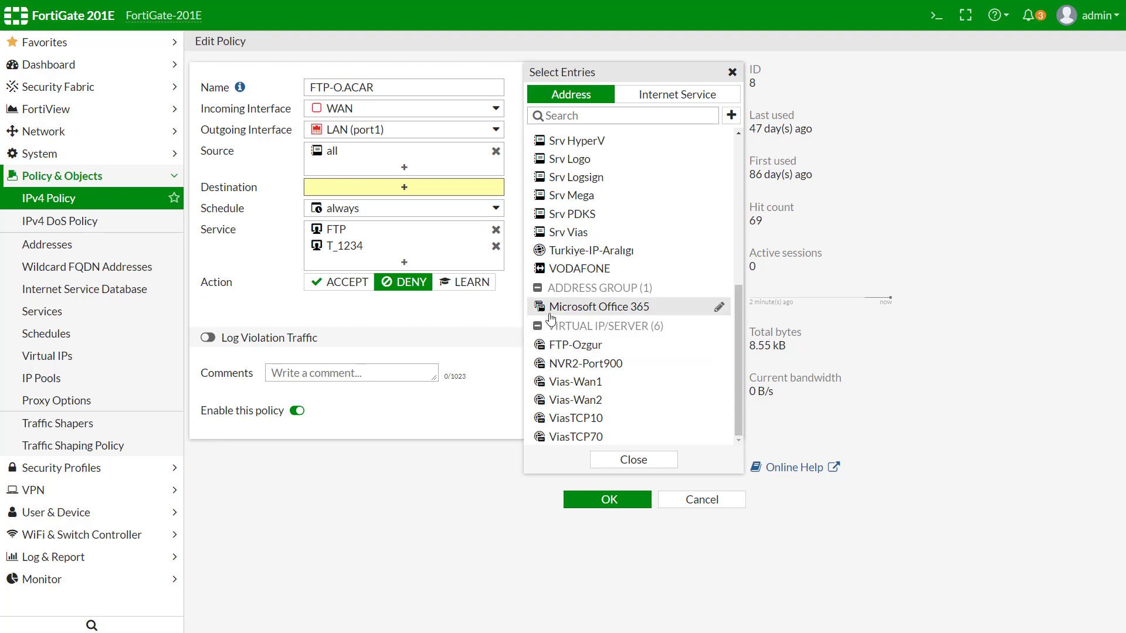
left_click(577, 348)
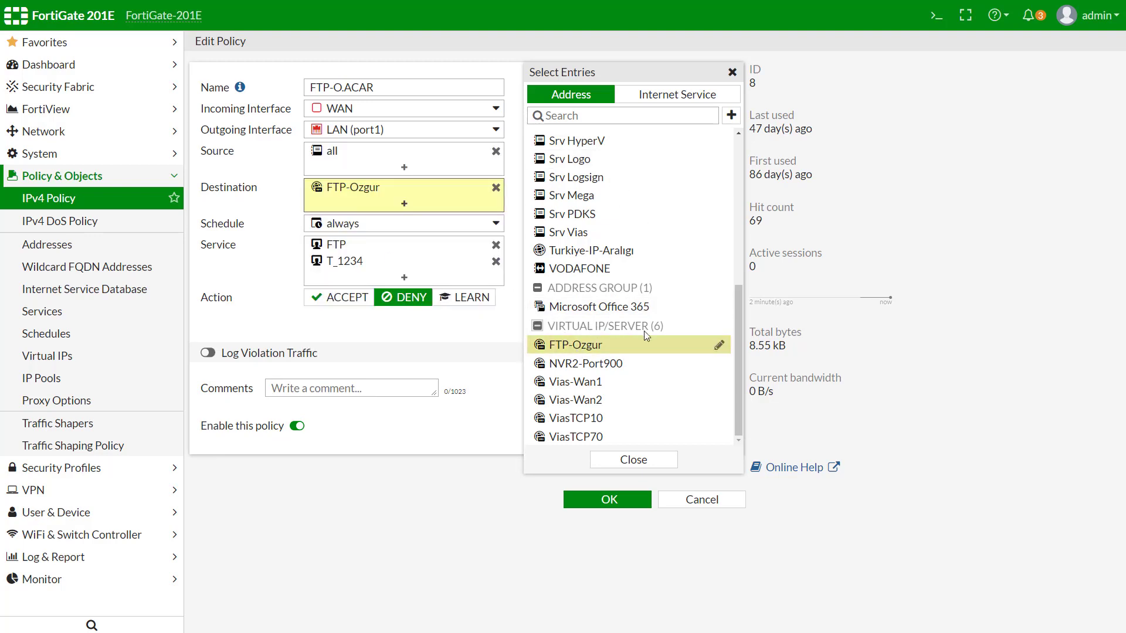
left_click(233, 276)
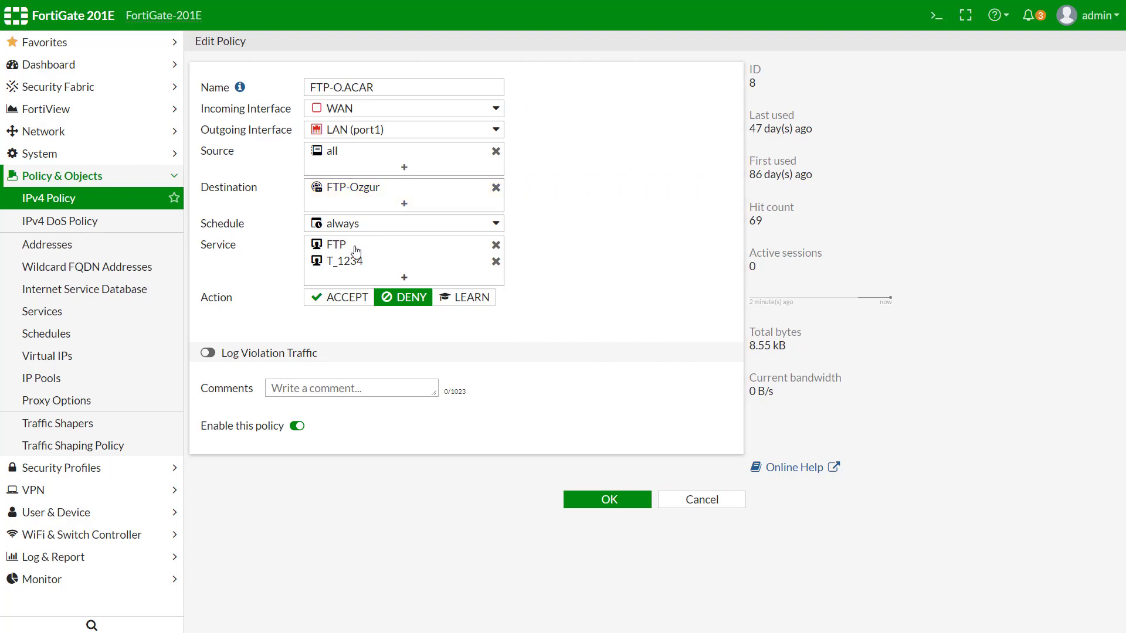
Check the FTP policy's services FTP and T_1234 against the available service entries, and save the policy.
mouse_move(352, 248)
mouse_move(368, 273)
left_click(405, 278)
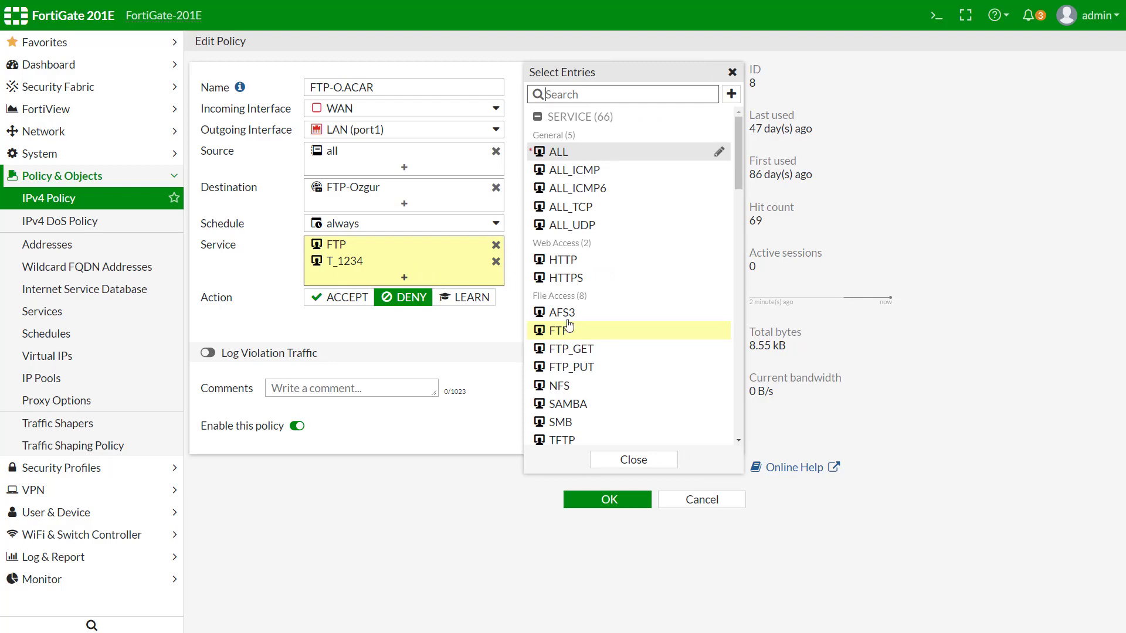
scroll(661, 334, "down", 2)
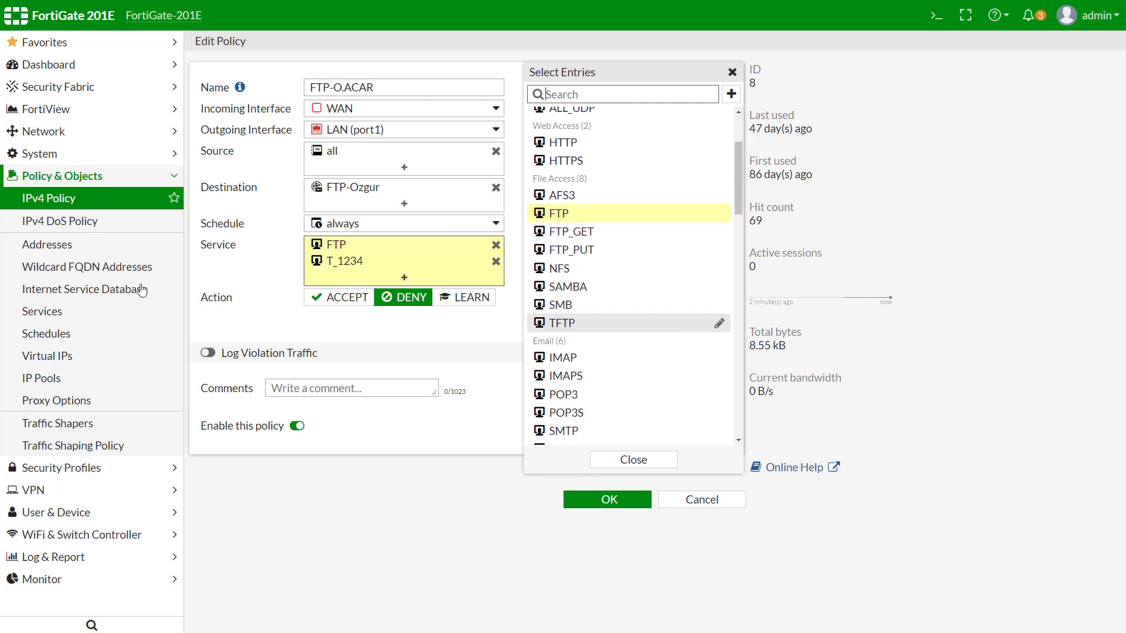
left_click(206, 271)
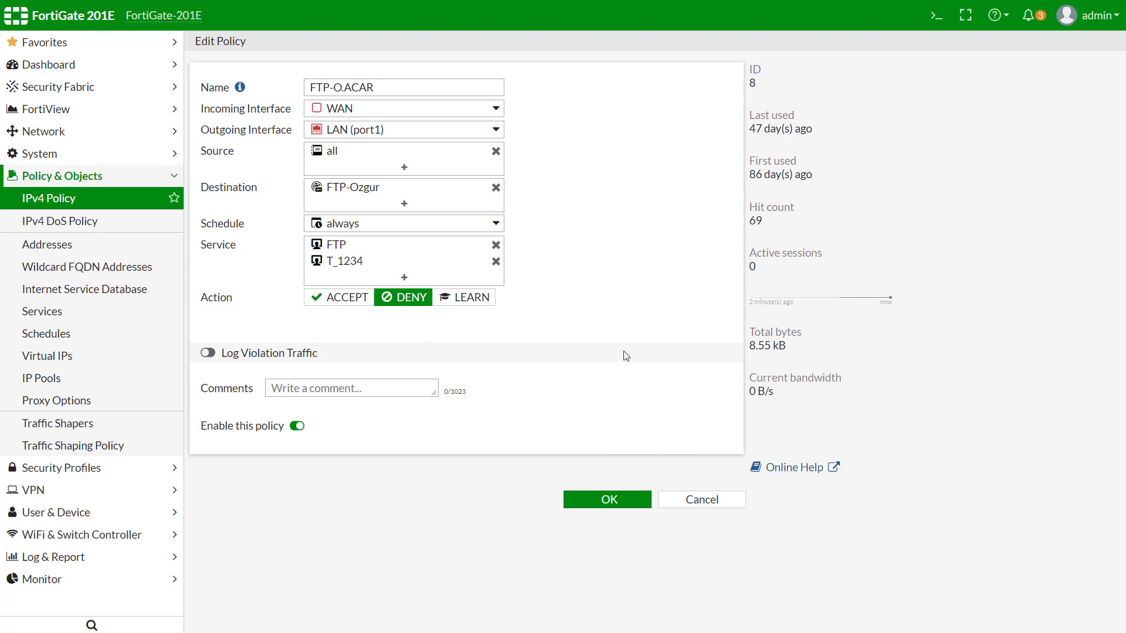
left_click(632, 507)
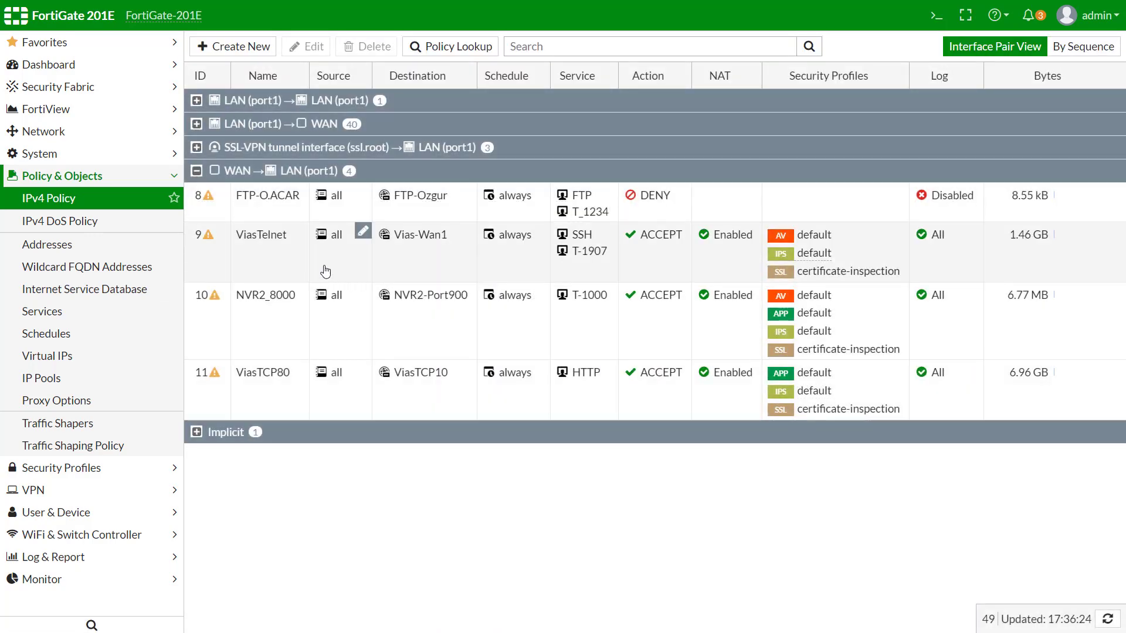
Review the ViasTelnet policy and examine the external and mapped addresses of its destination virtual IP Vias-Wan1.
double_click(264, 244)
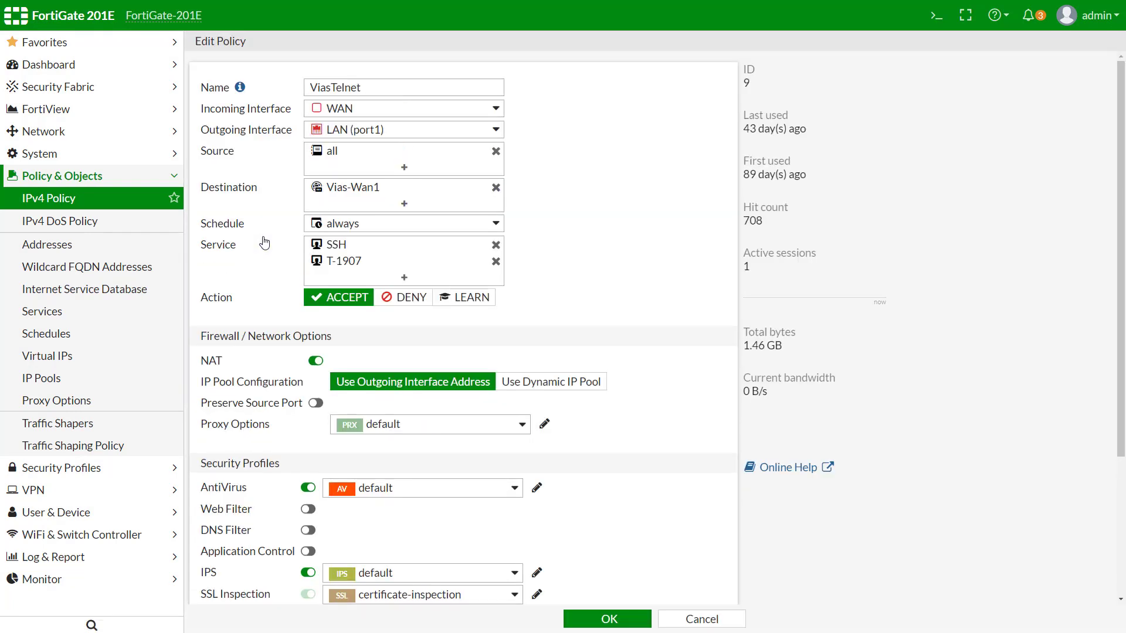
left_click(64, 358)
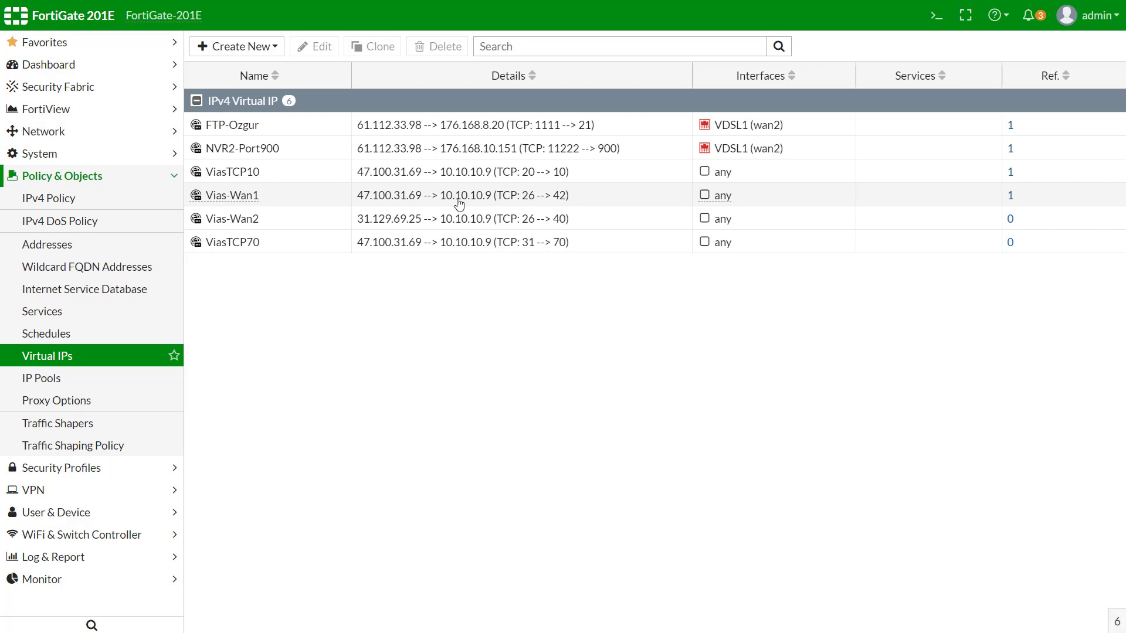
double_click(459, 201)
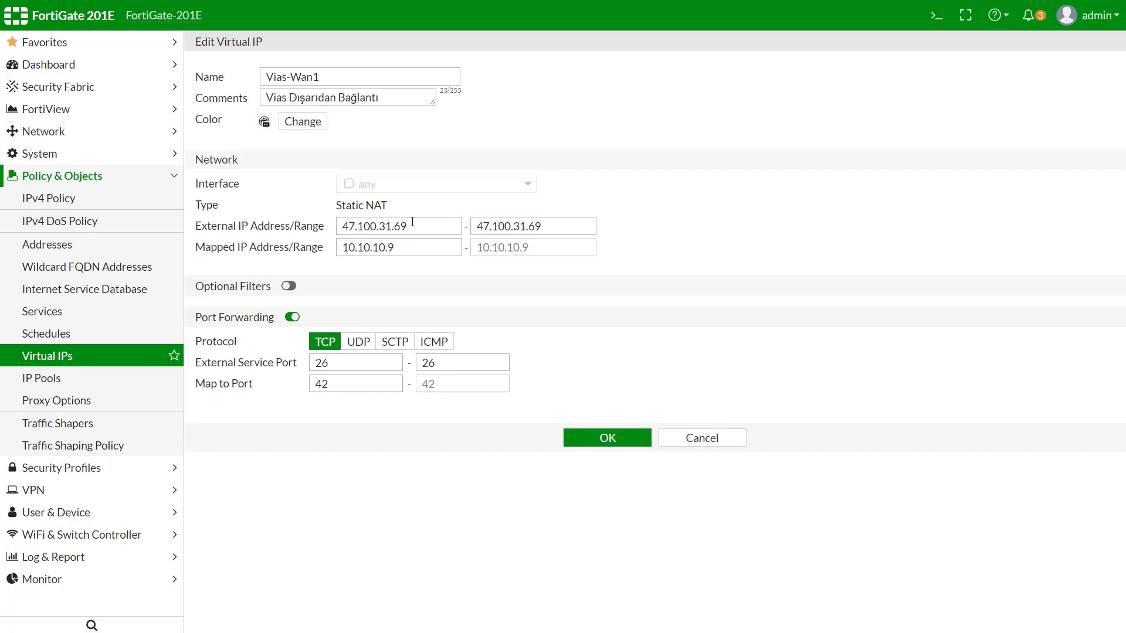
left_click_drag(412, 222, 296, 232)
left_click_drag(565, 222, 313, 245)
left_click(689, 346)
left_click(104, 358)
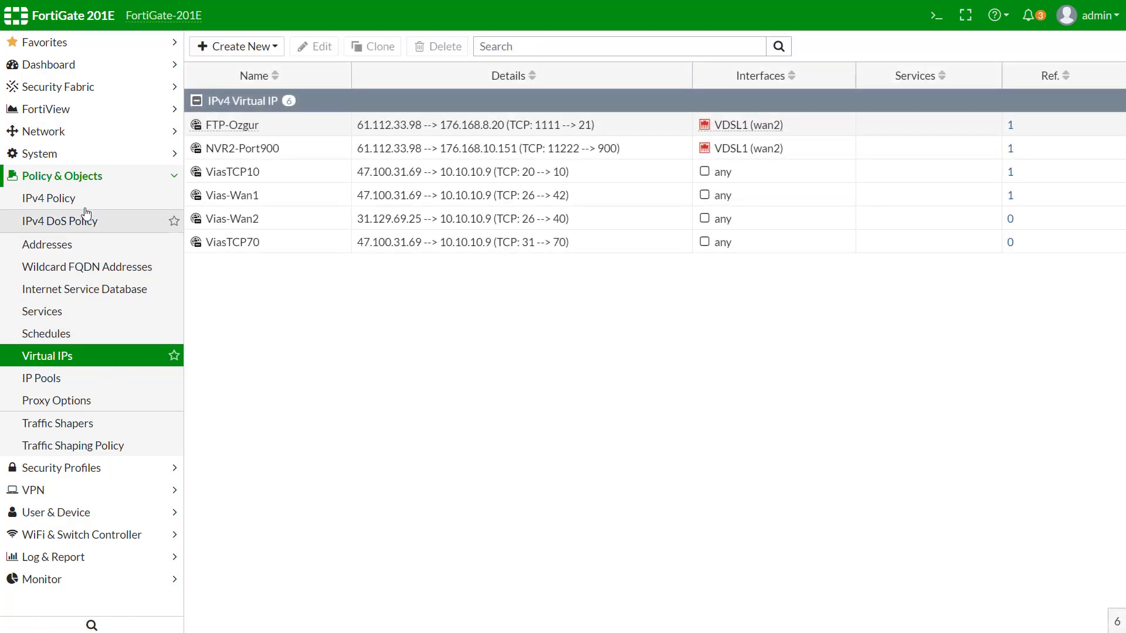
Review the NVR2_8000 policy's interfaces, destination and security profiles, and return to the IPv4 policy list.
left_click(49, 198)
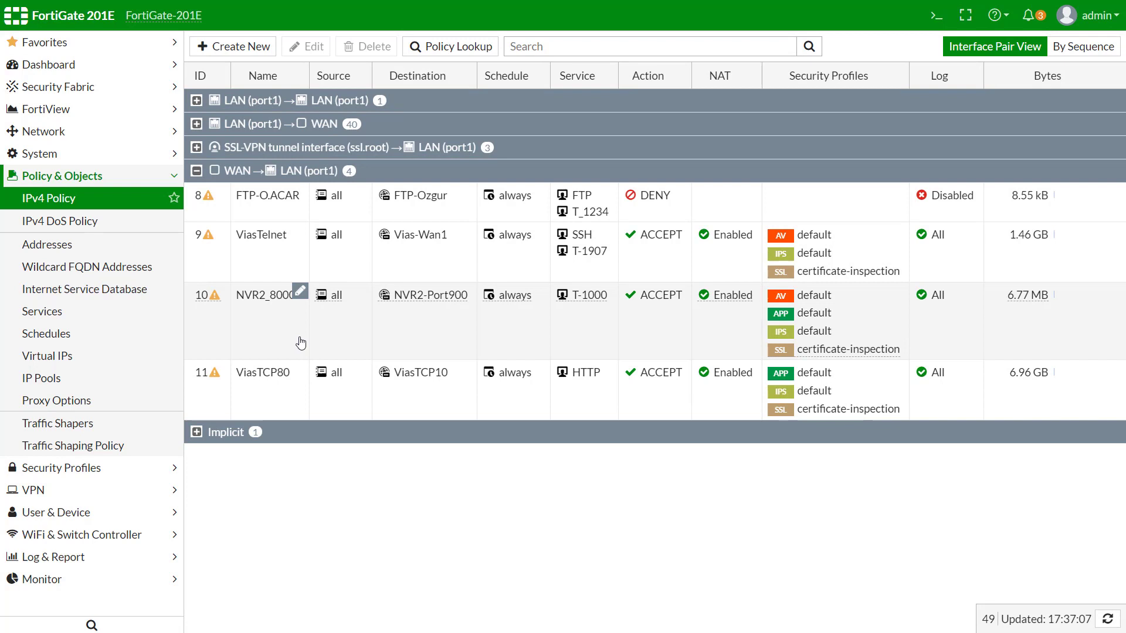
double_click(262, 304)
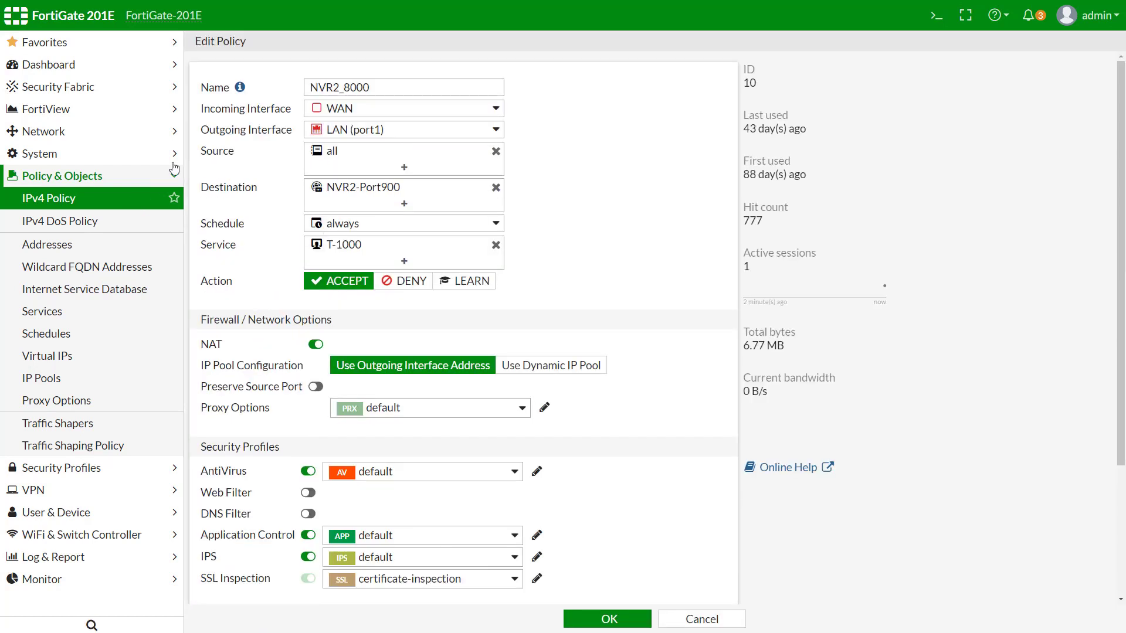
left_click(385, 86)
left_click(117, 202)
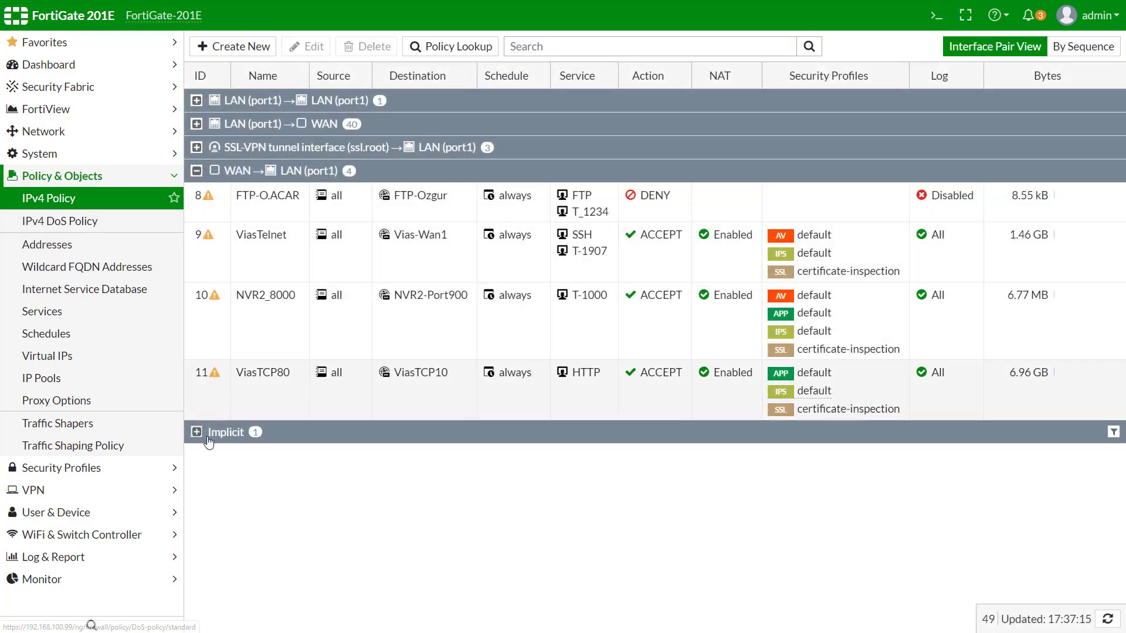
Open the Implicit Deny policy, return to the IPv4 policy list, and review the SSL-VPN-to-LAN and LAN-to-WAN policies.
left_click(197, 433)
double_click(296, 467)
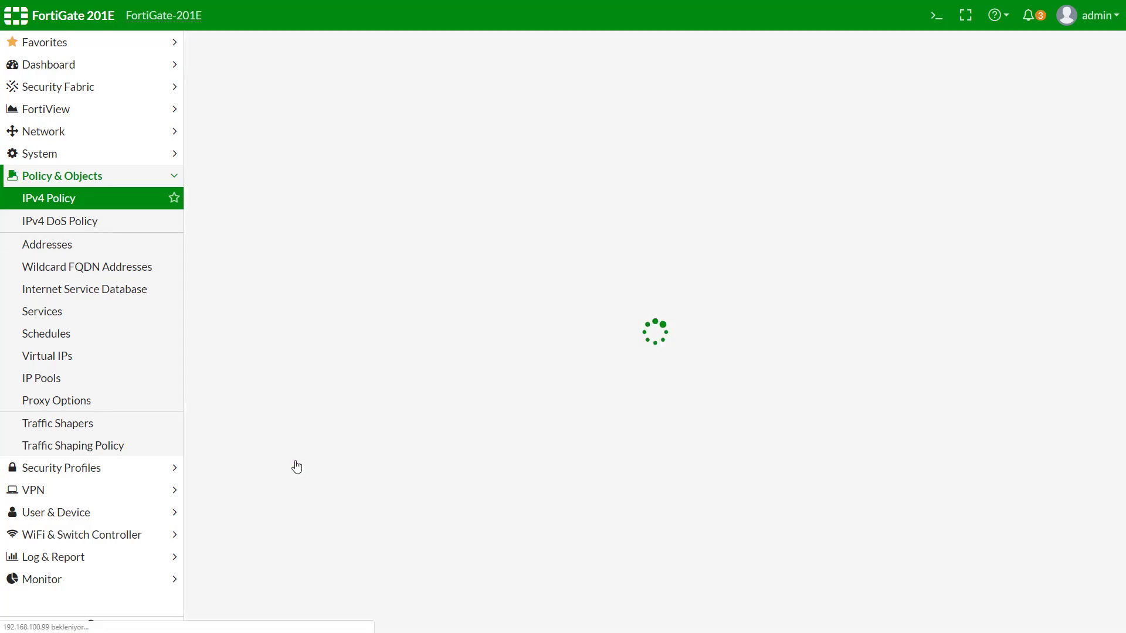
left_click(122, 200)
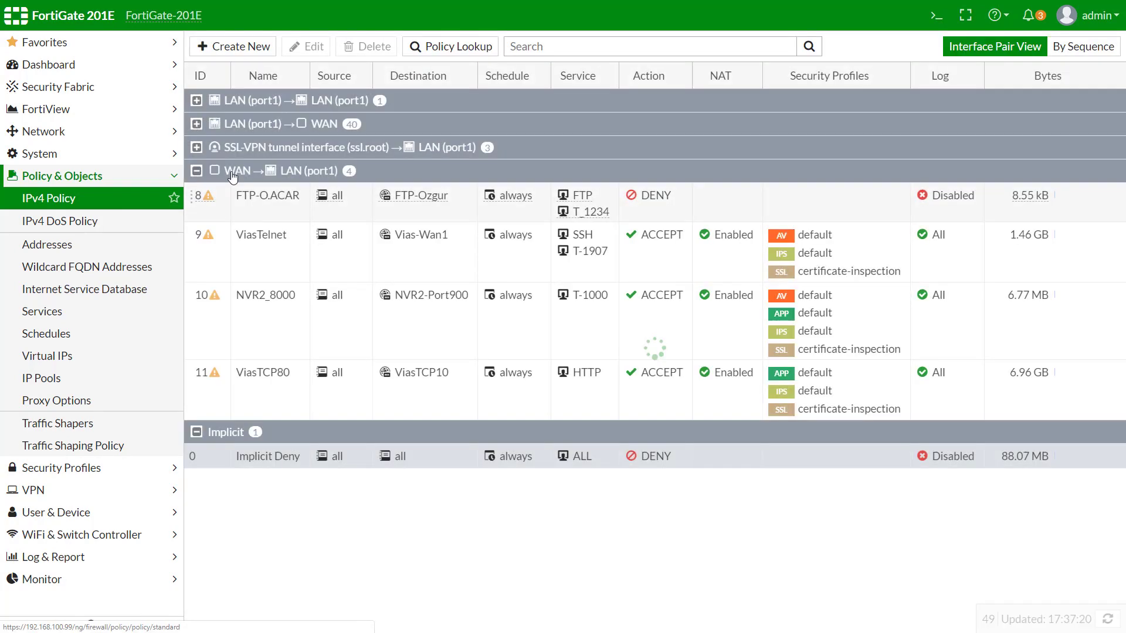
left_click(199, 147)
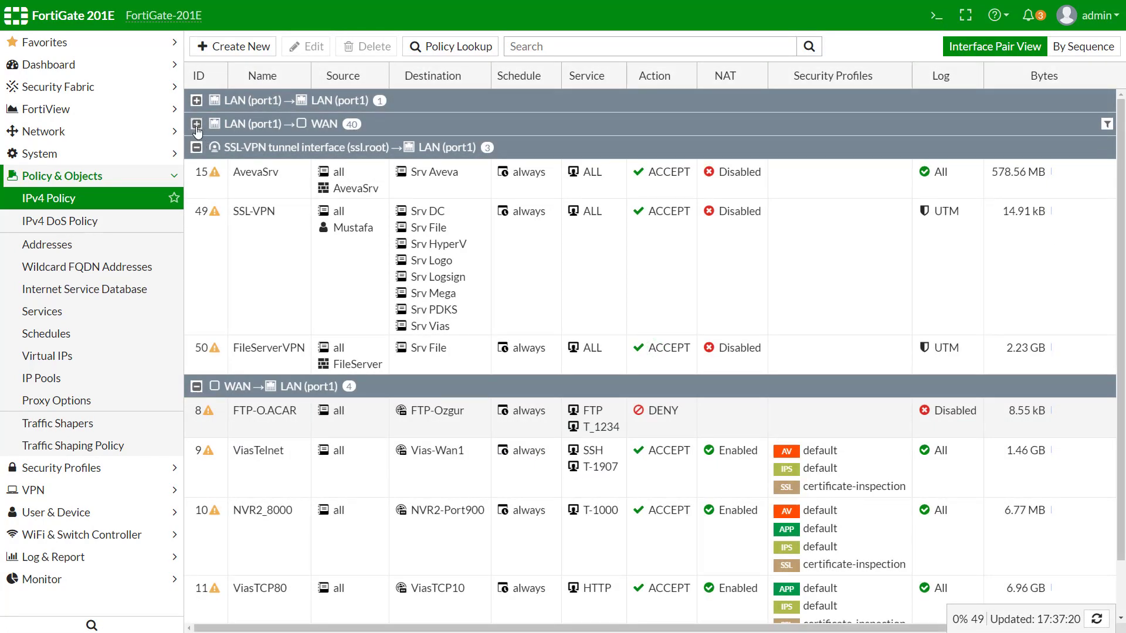
left_click(196, 124)
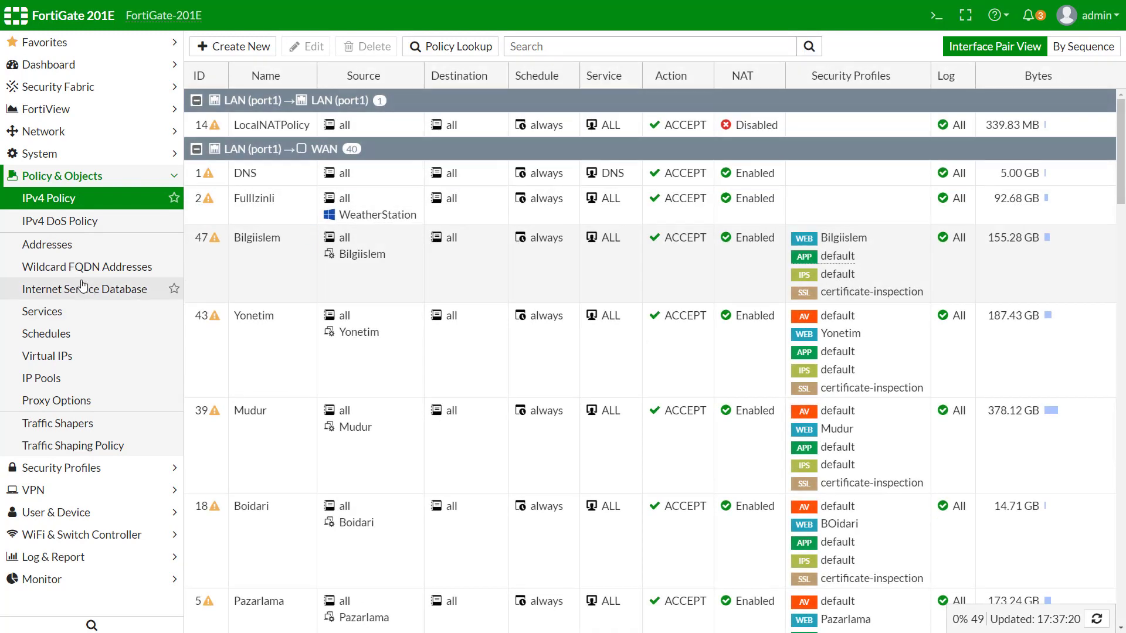
Check the IPv4 DoS policy list and examine the address objects, including the subnet of DellESXi01.
left_click(59, 221)
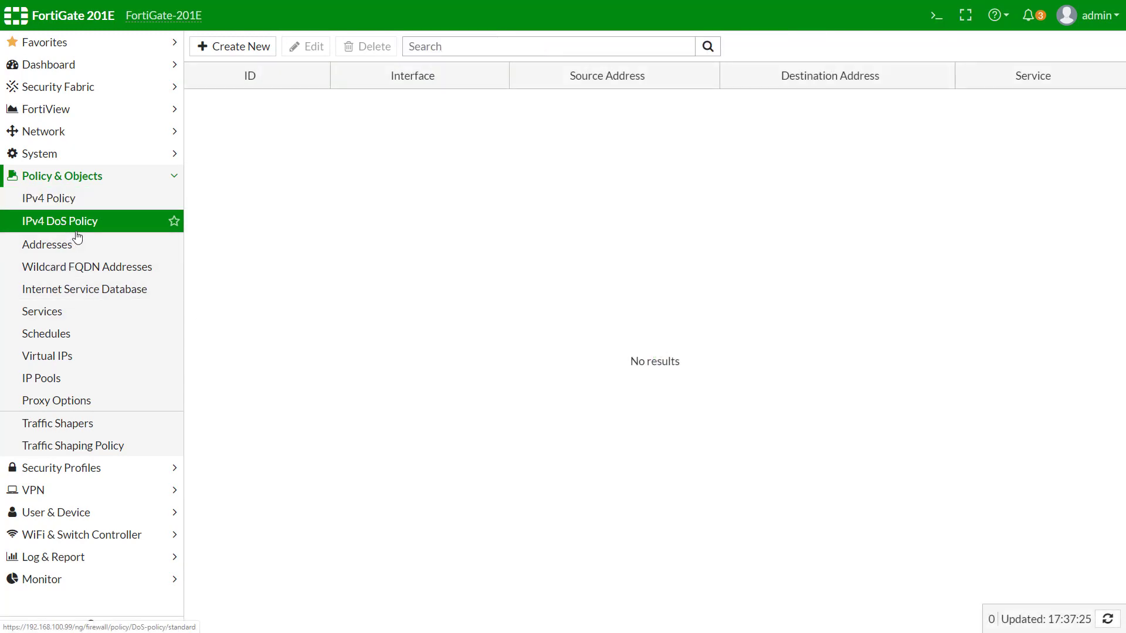
left_click(58, 248)
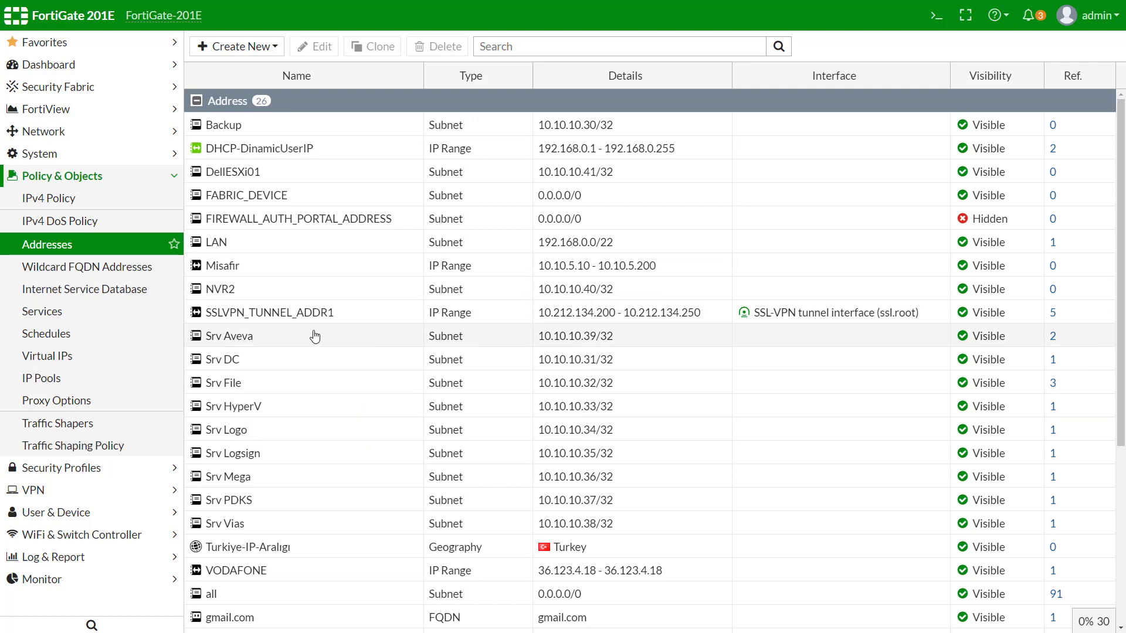
scroll(315, 335, "down", 3)
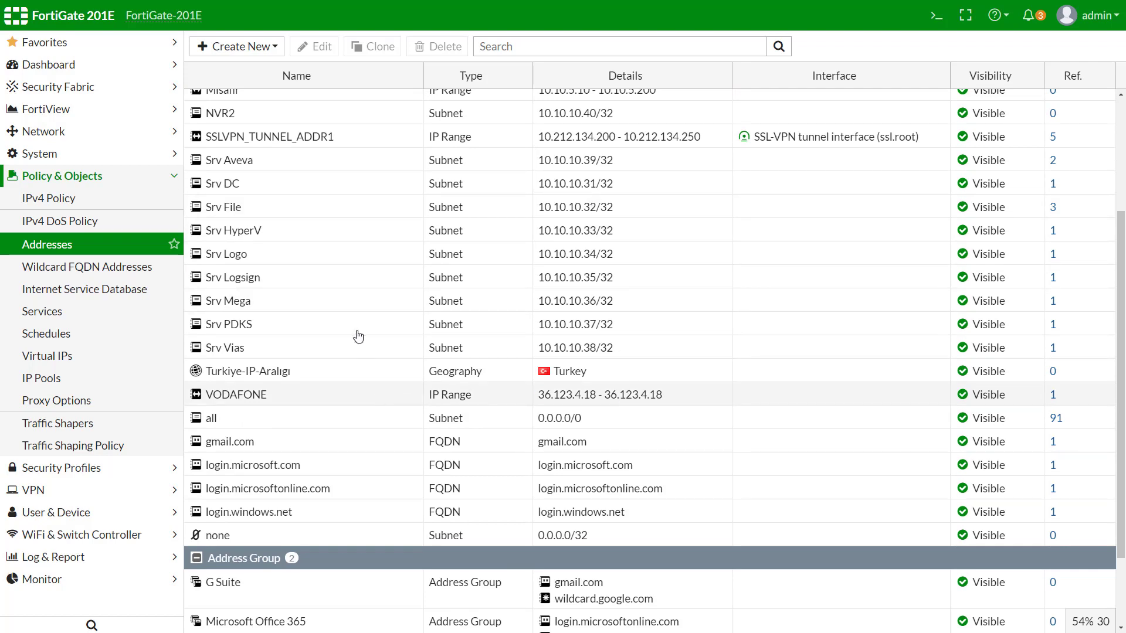
scroll(358, 335, "up", 3)
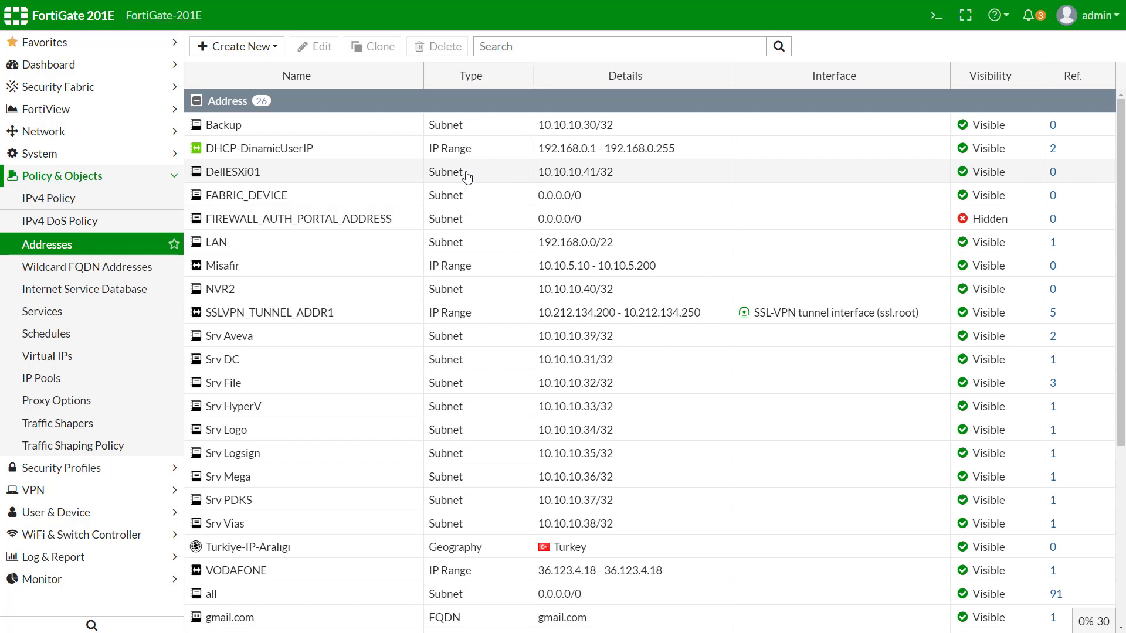
left_click_drag(560, 175, 607, 174)
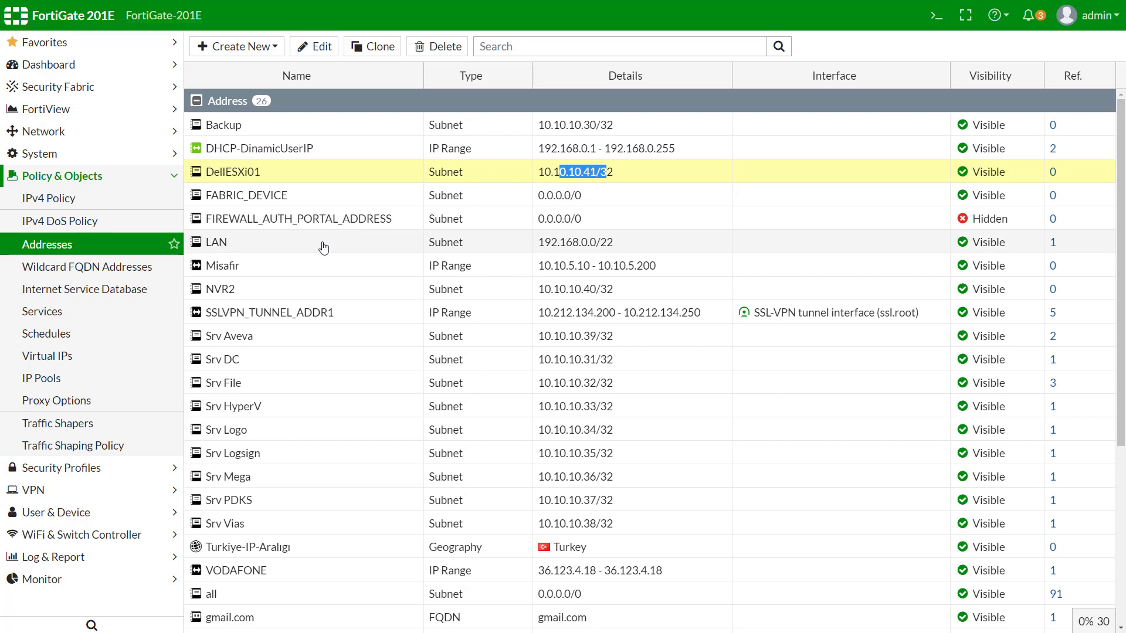
Open the Misafir IP range address for viewing and return to the address list.
scroll(324, 247, "down", 1)
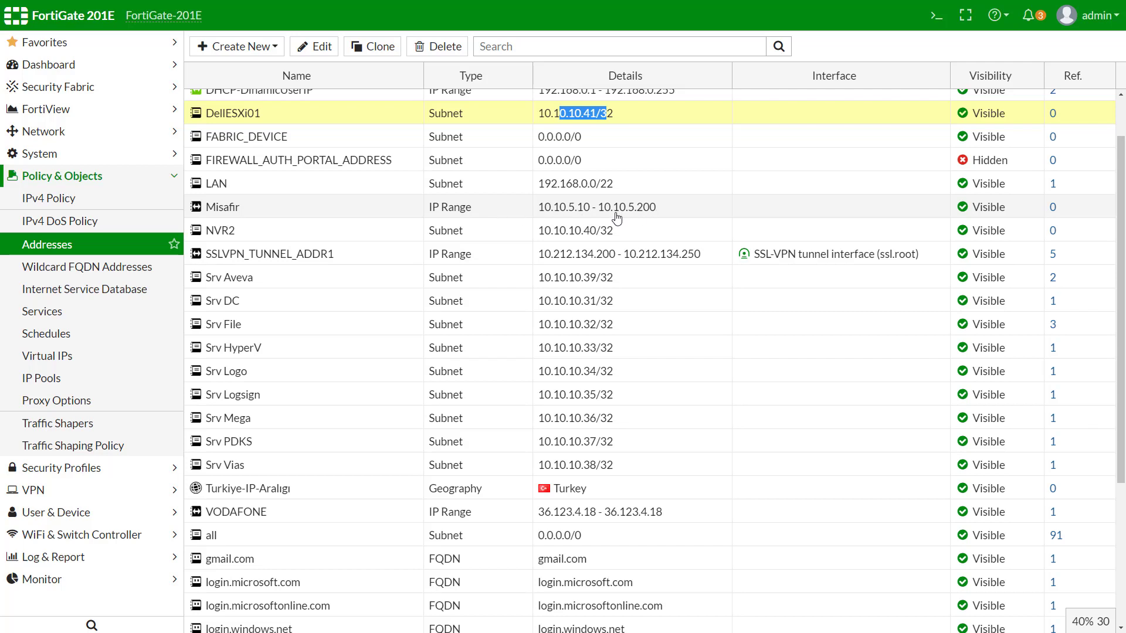
double_click(556, 217)
left_click(88, 249)
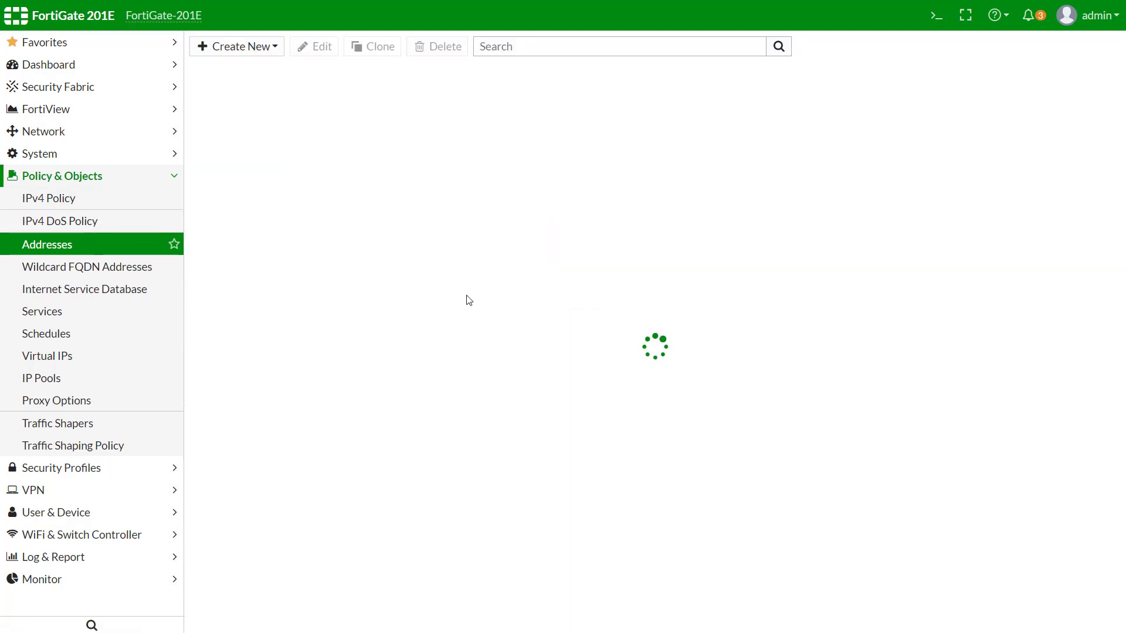
left_click(125, 252)
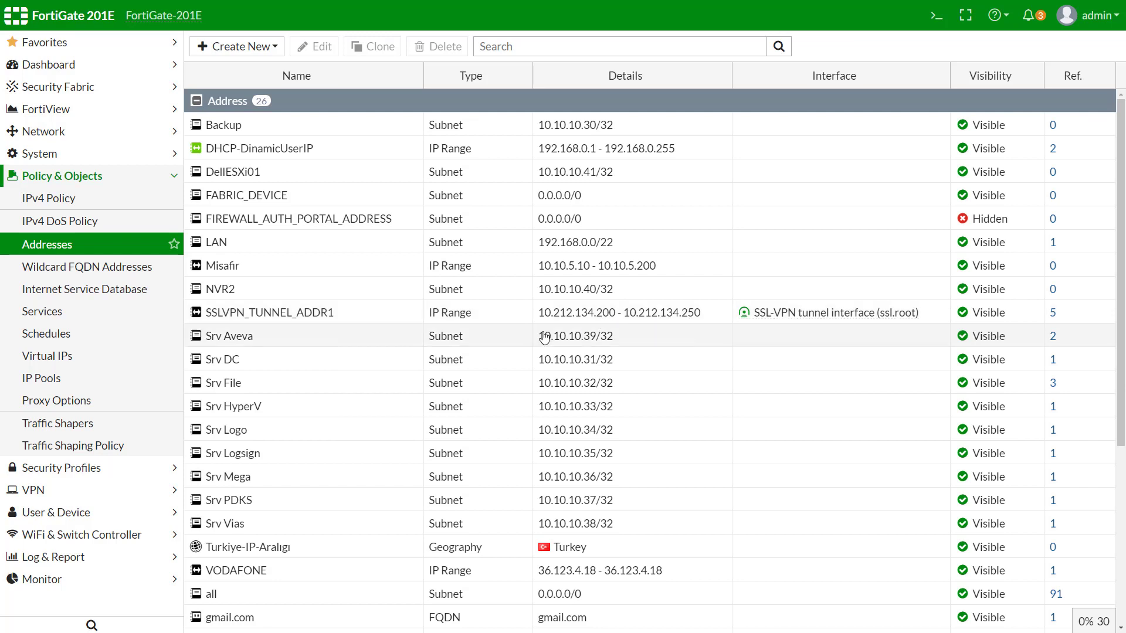
Examine the server, geography and FQDN address entries along with the address groups and wildcard FQDNs.
scroll(522, 341, "down", 1)
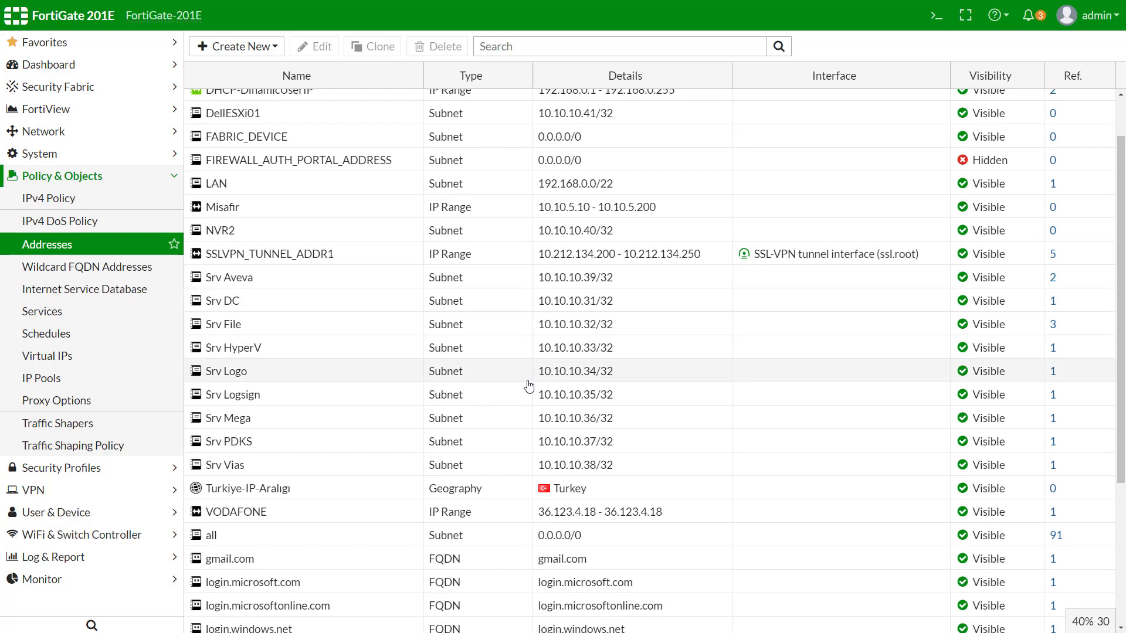
scroll(528, 384, "down", 2)
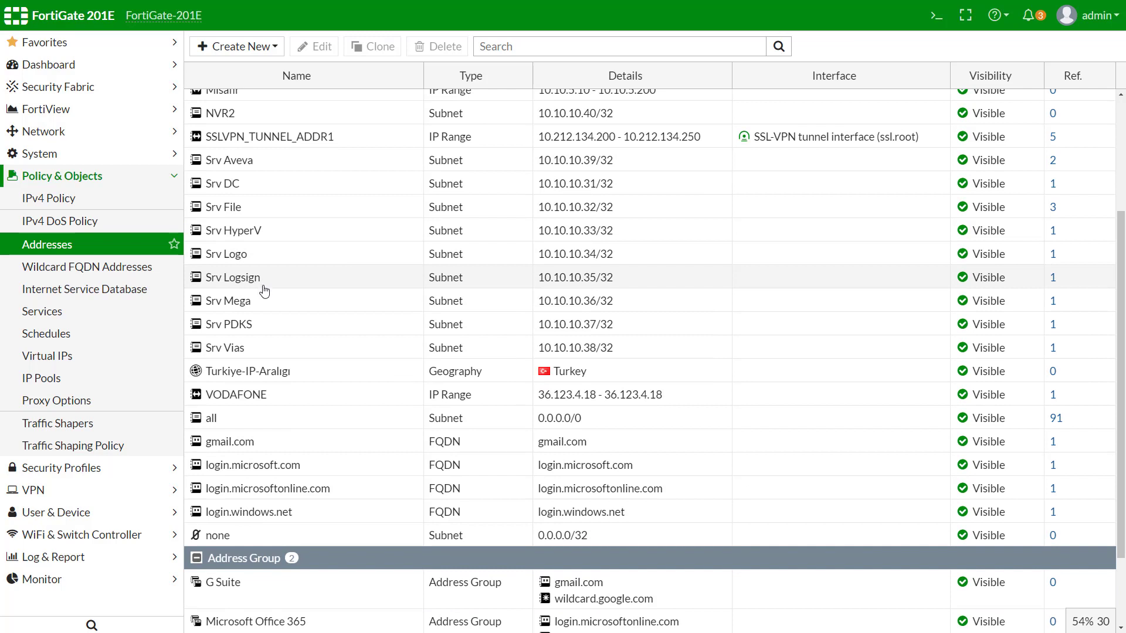
scroll(261, 327, "down", 1)
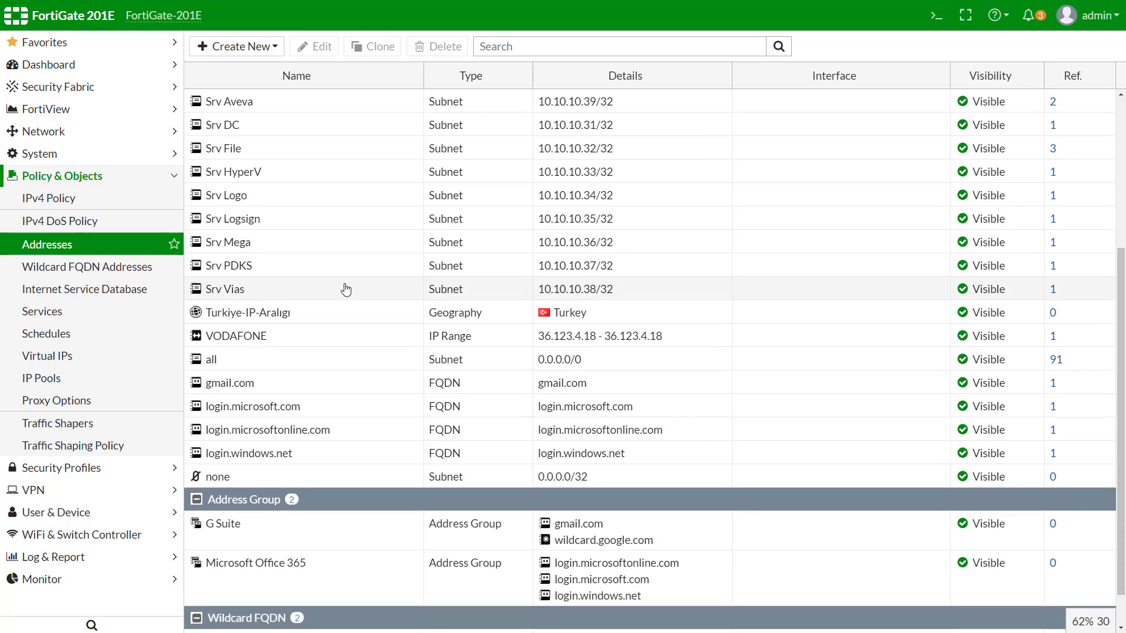
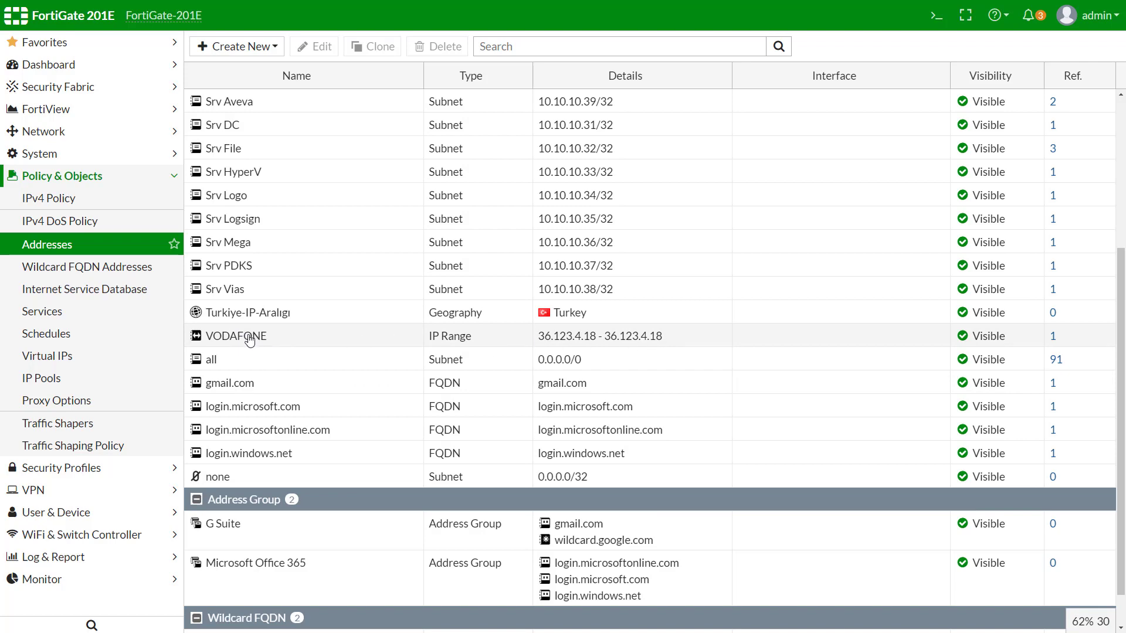
scroll(249, 340, "up", 5)
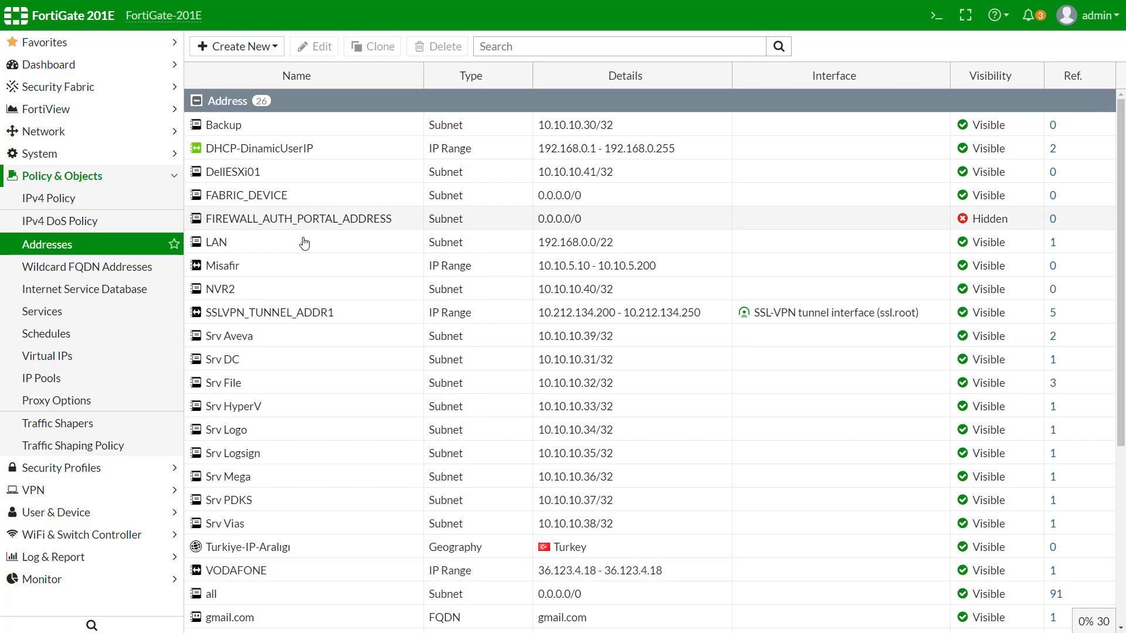
scroll(301, 269, "down", 5)
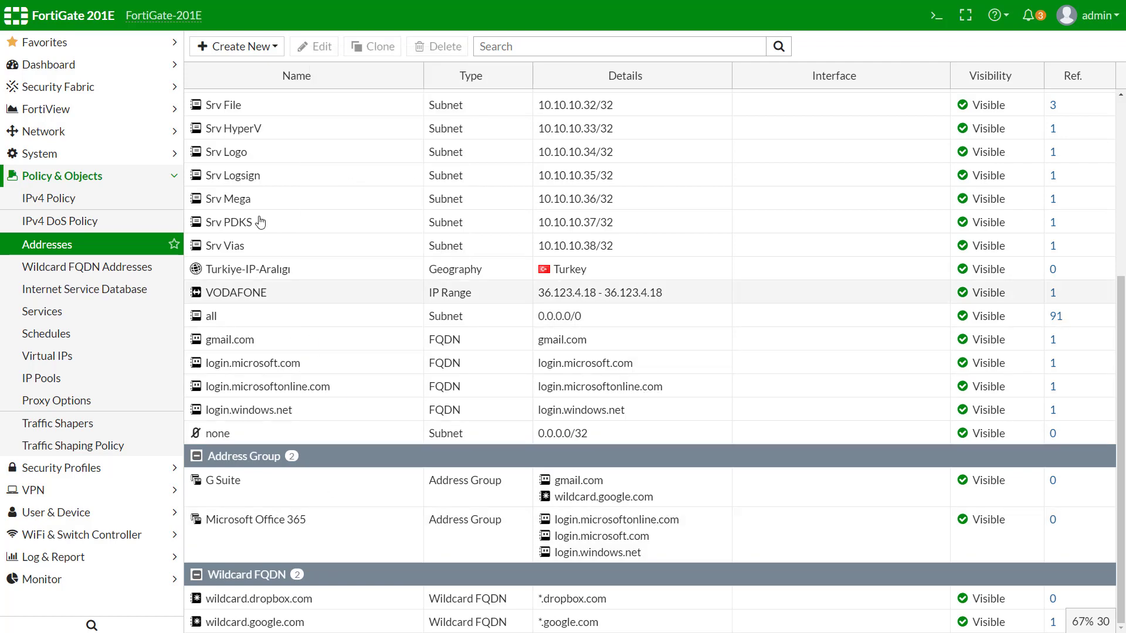
scroll(297, 222, "up", 5)
Look through the wildcard FQDN addresses, the Internet Service Database and the firewall services list.
left_click(77, 274)
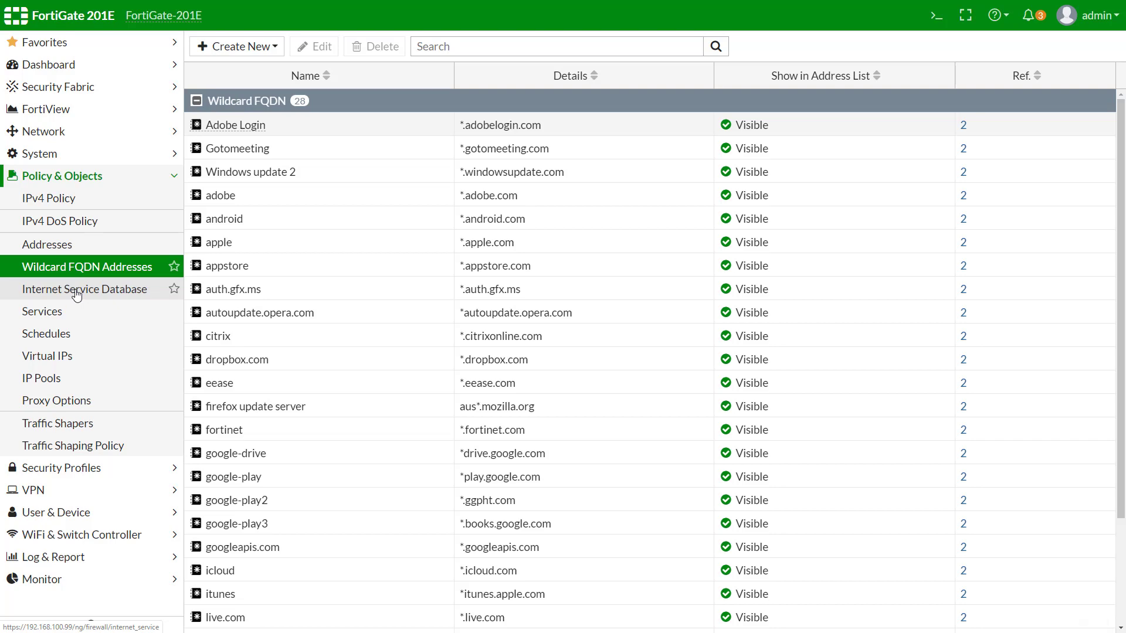
left_click(76, 293)
left_click(69, 314)
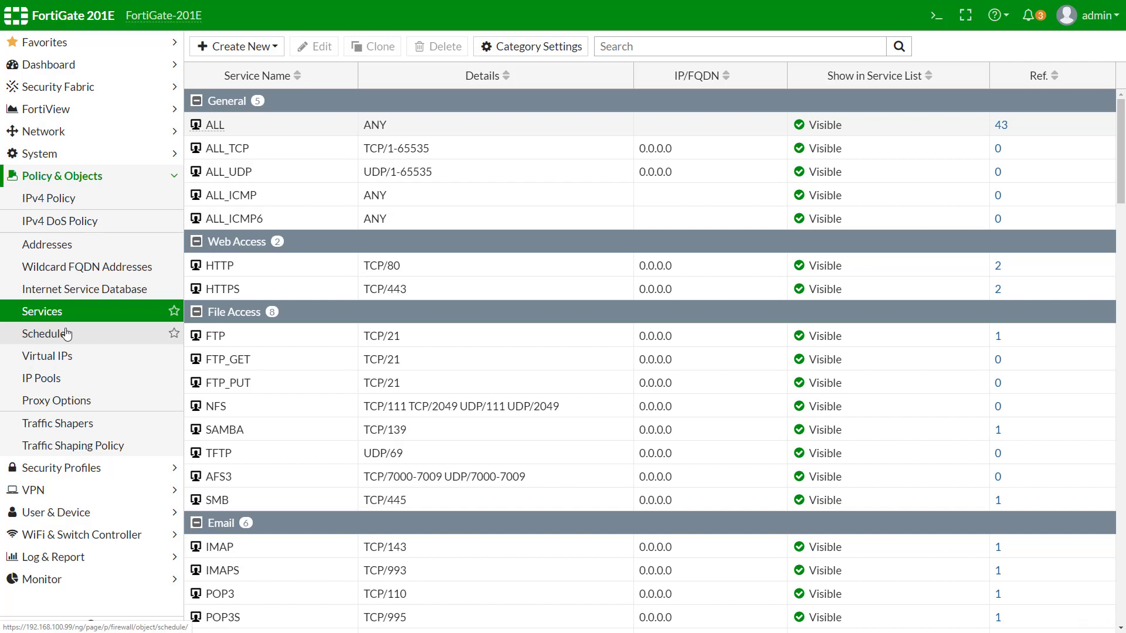
Start a new recurring schedule named test1 that covers Sunday through Friday, checking the one-time options along the way.
left_click(66, 334)
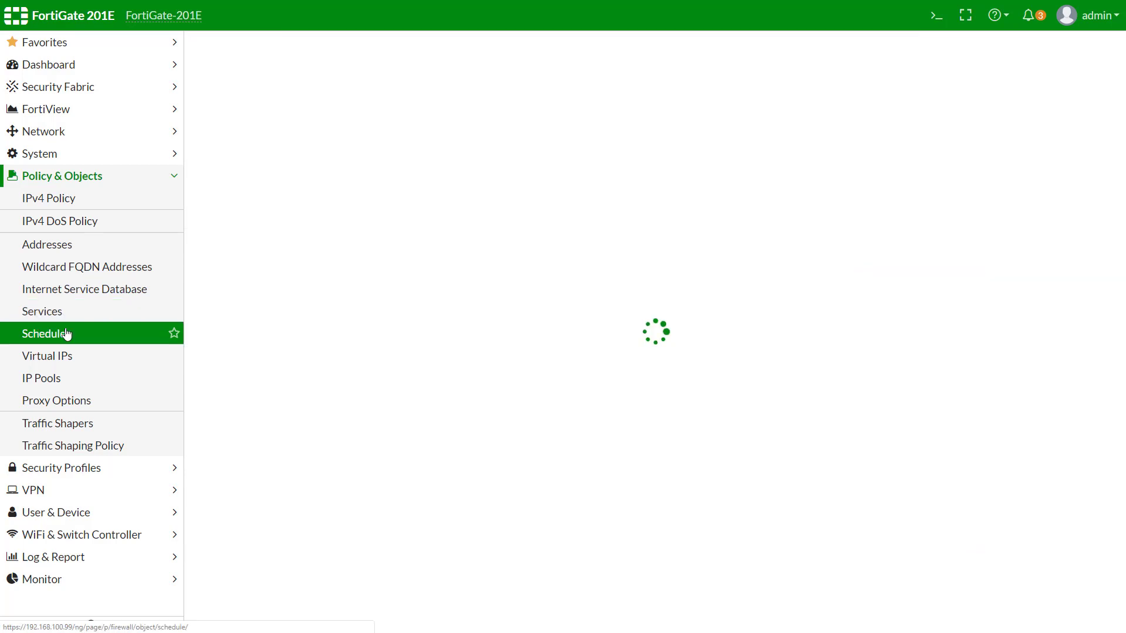
left_click(223, 44)
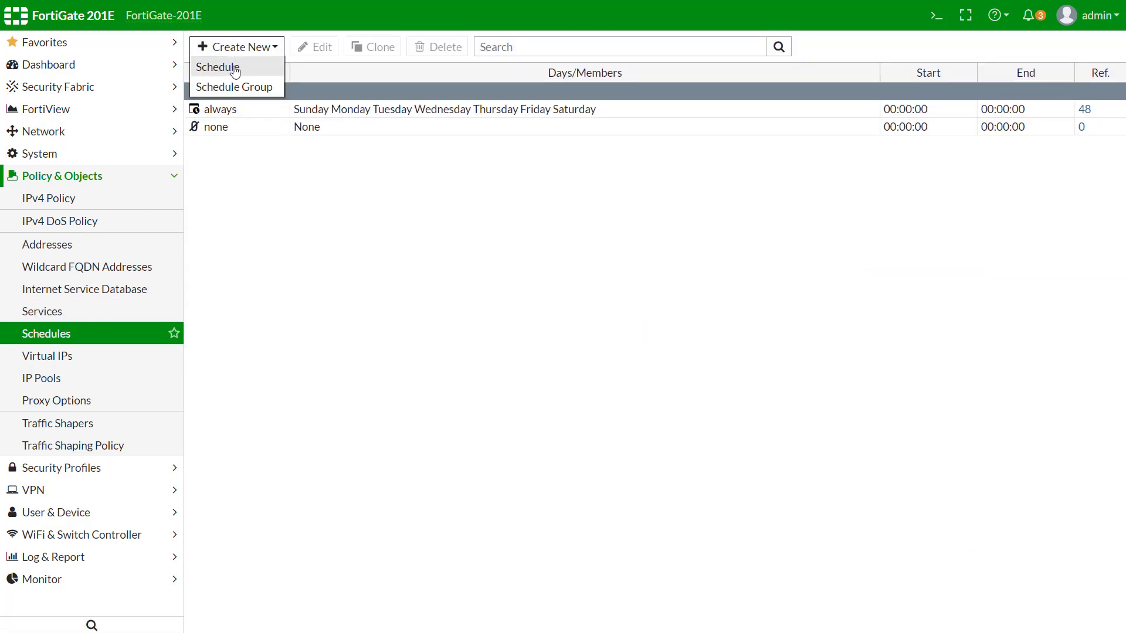
left_click(218, 67)
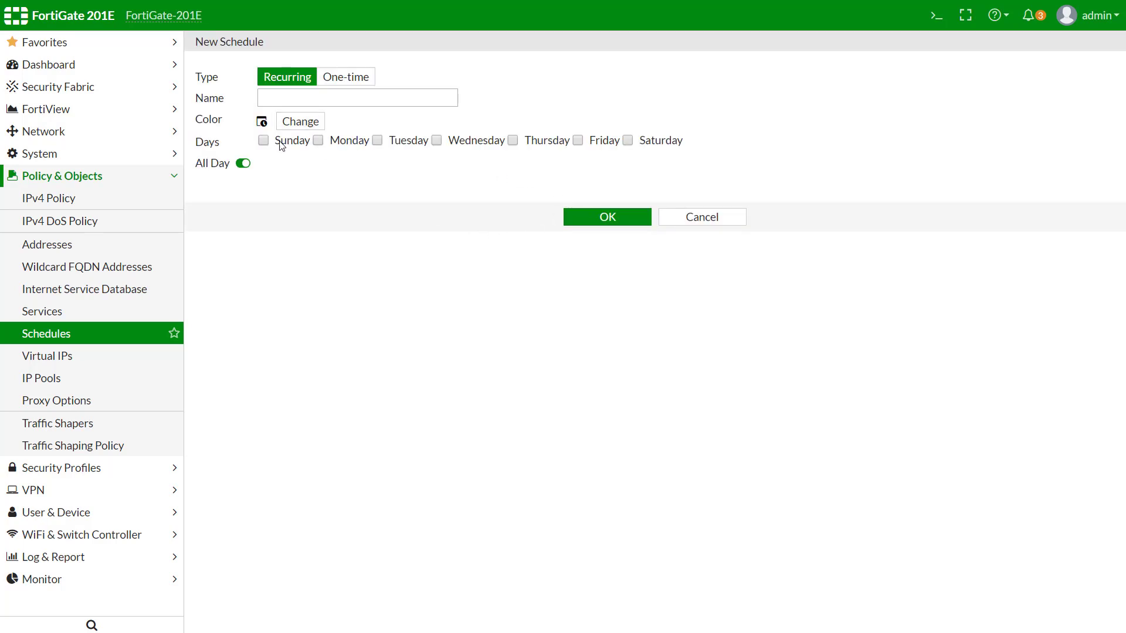
left_click(340, 97)
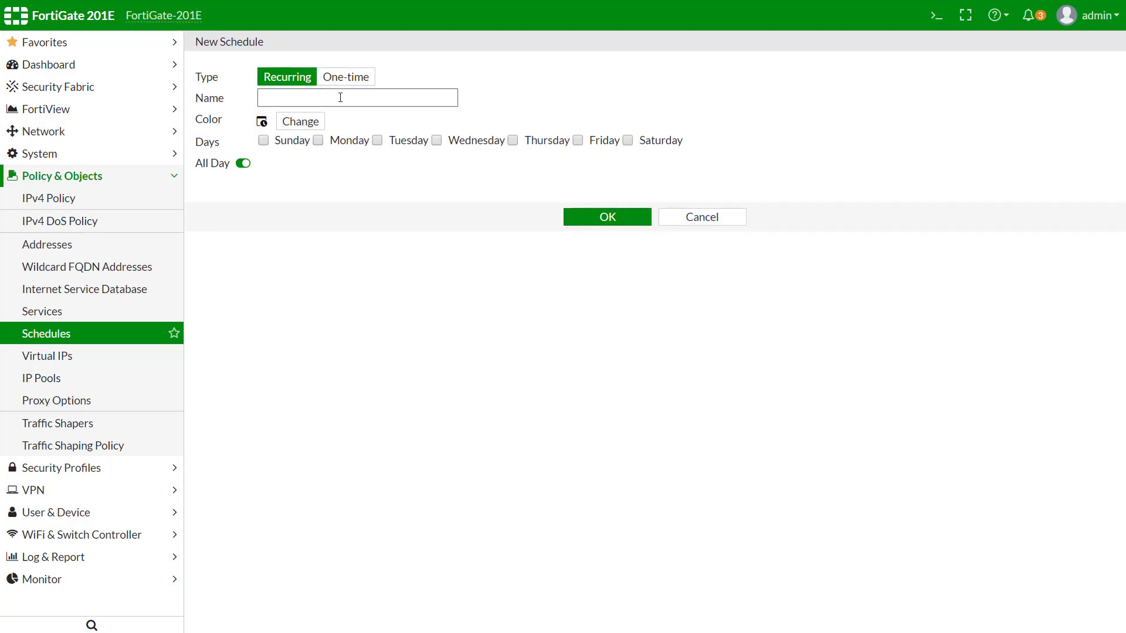
left_click(344, 80)
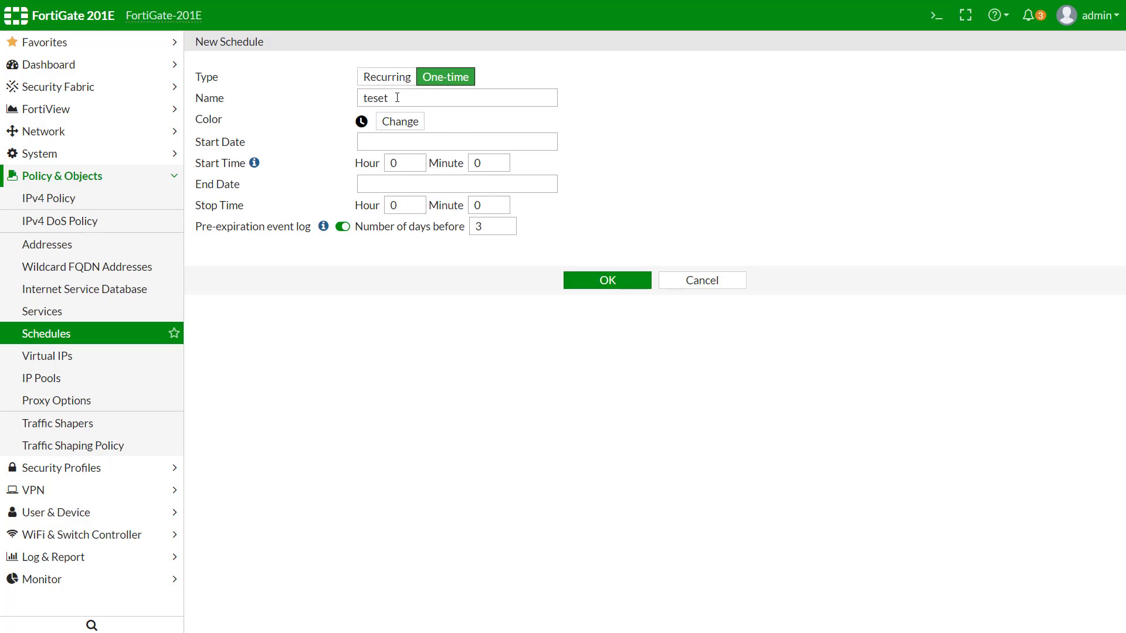
left_click(390, 78)
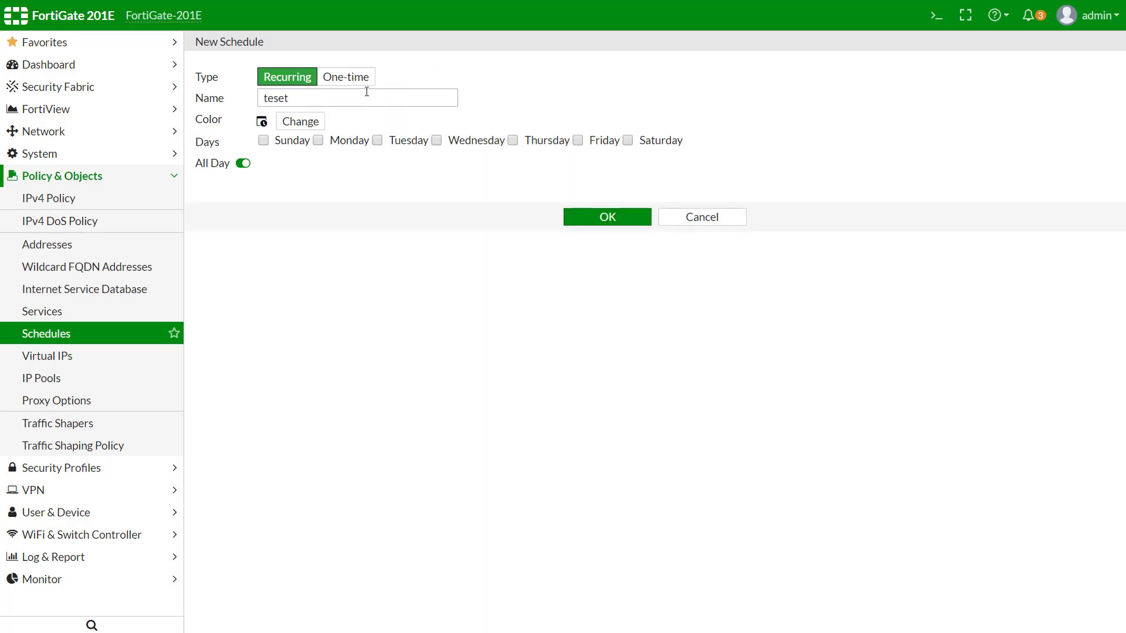
left_click(267, 140)
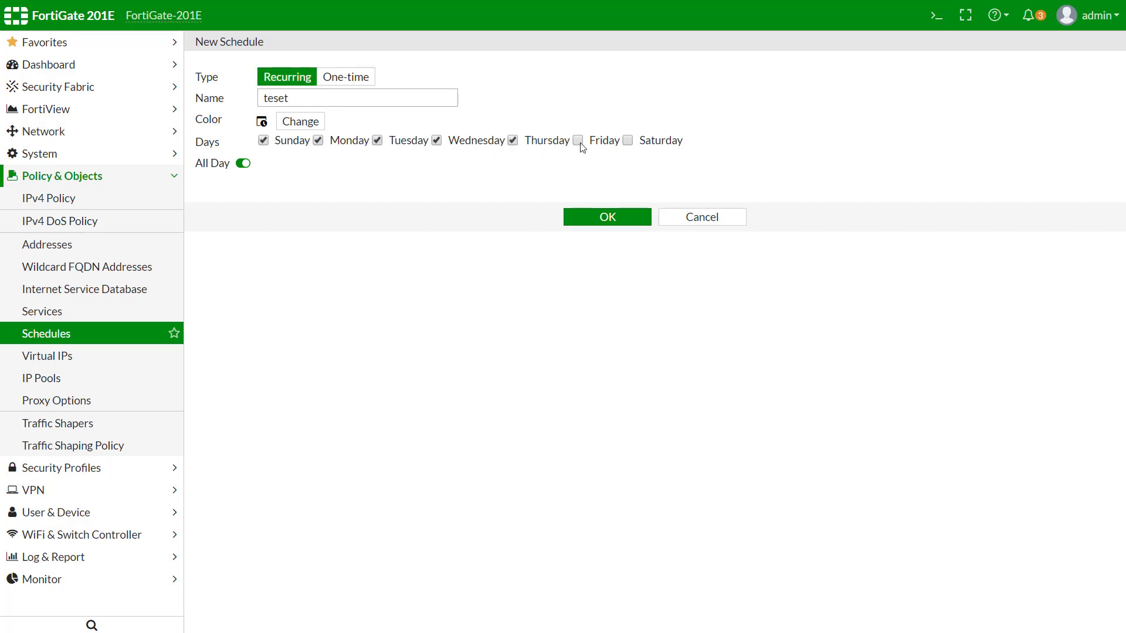
left_click(320, 97)
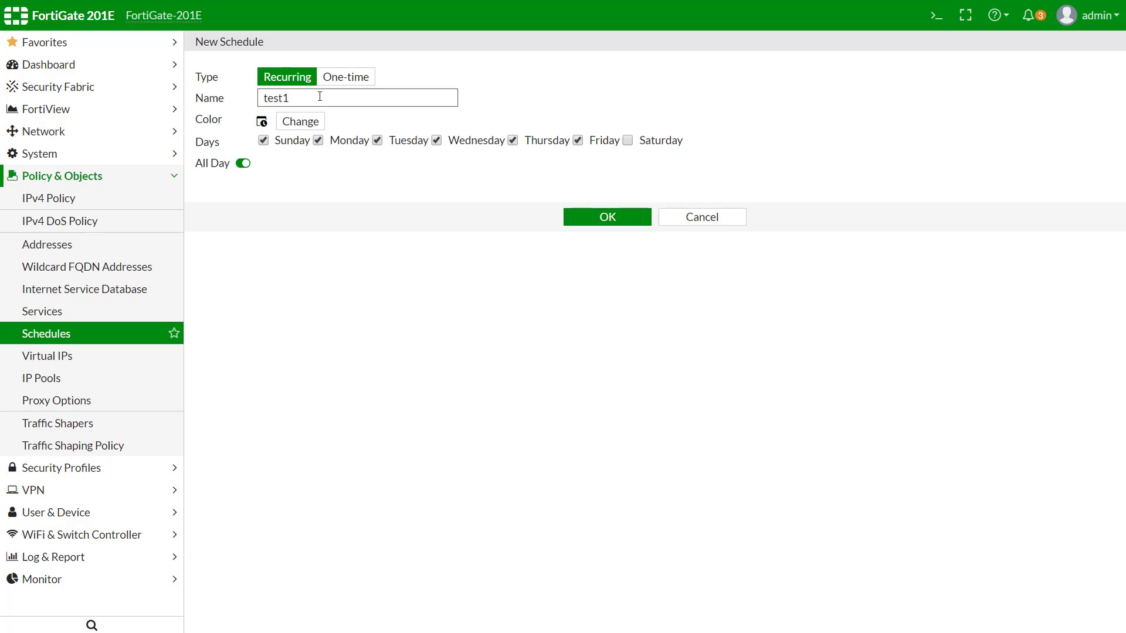
Set the color of the test1 schedule to red.
left_click(290, 125)
left_click(262, 122)
left_click(296, 121)
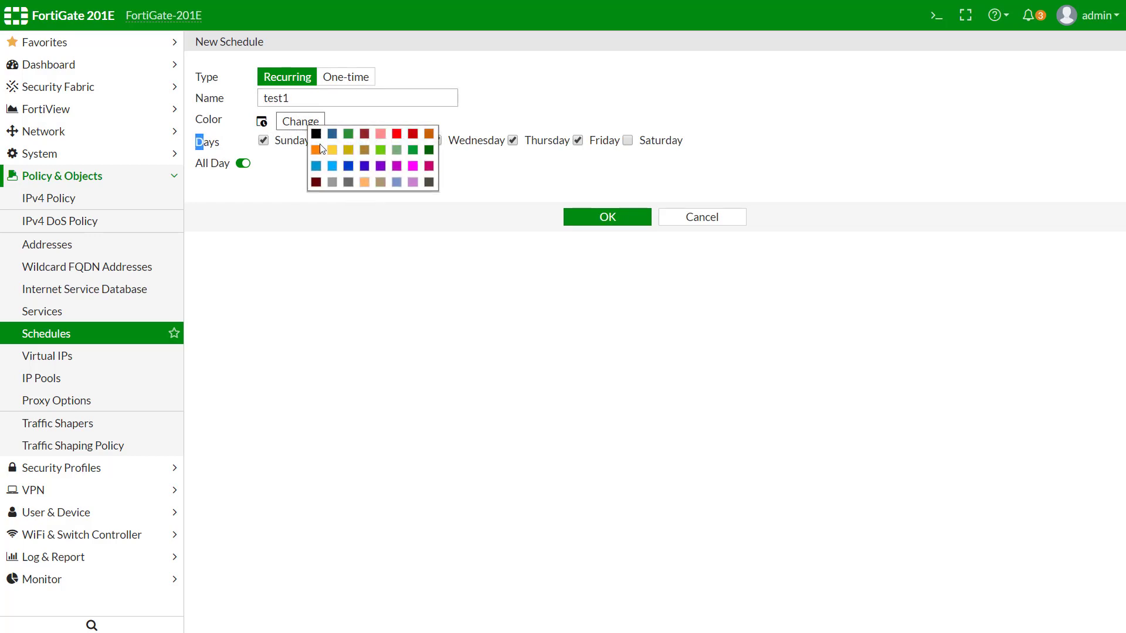
left_click(397, 134)
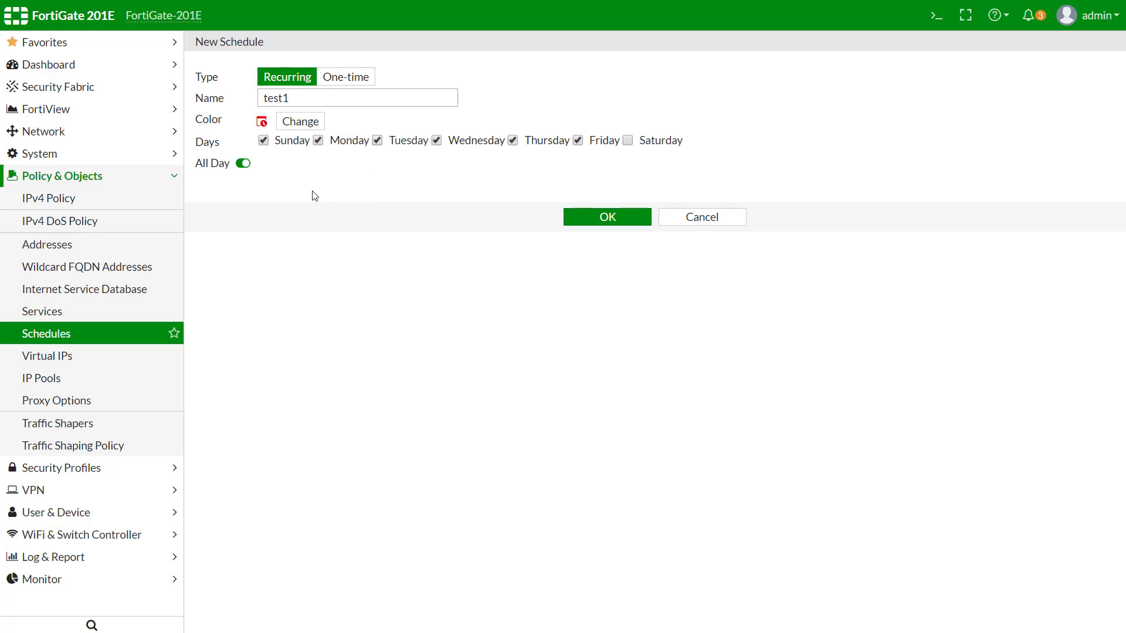
Turn off the all-day option for the schedule and set its start time to 12:00.
left_click(237, 165)
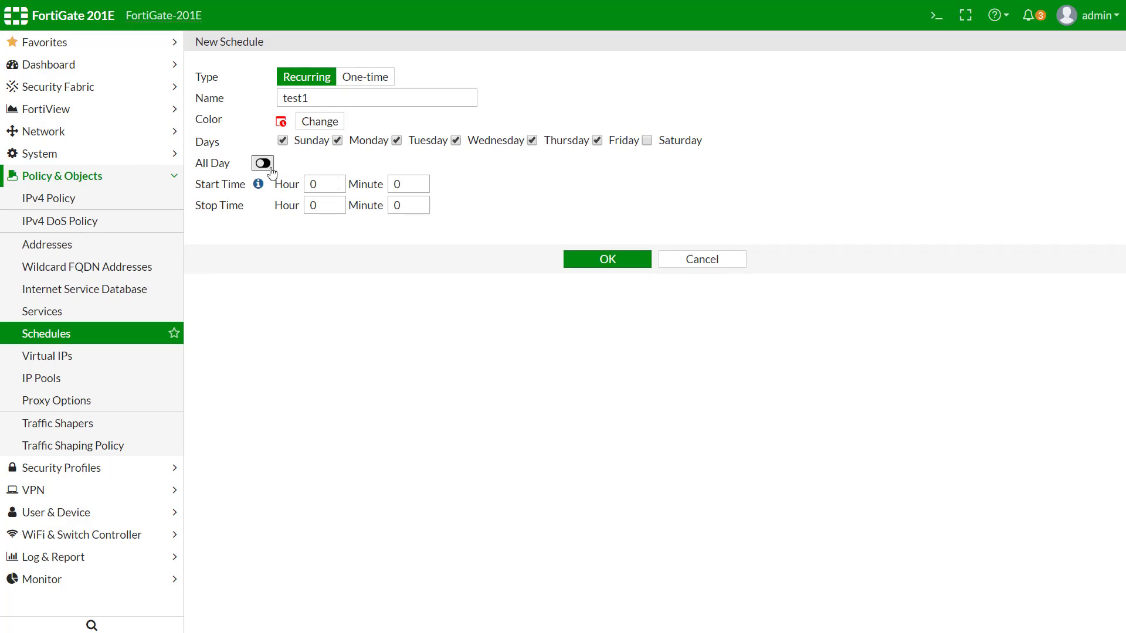
left_click(321, 185)
left_click_drag(328, 184, 279, 188)
type("12")
left_click(390, 183)
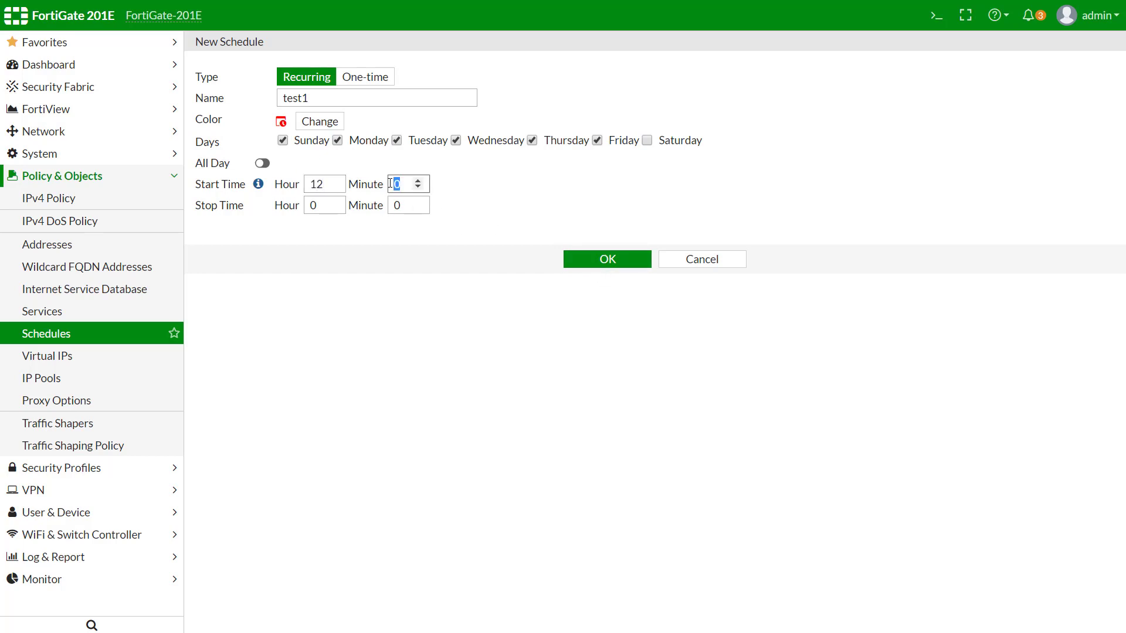
type("00")
Set the schedule's stop time to 13:00 and save the schedule.
left_click(319, 205)
type("12")
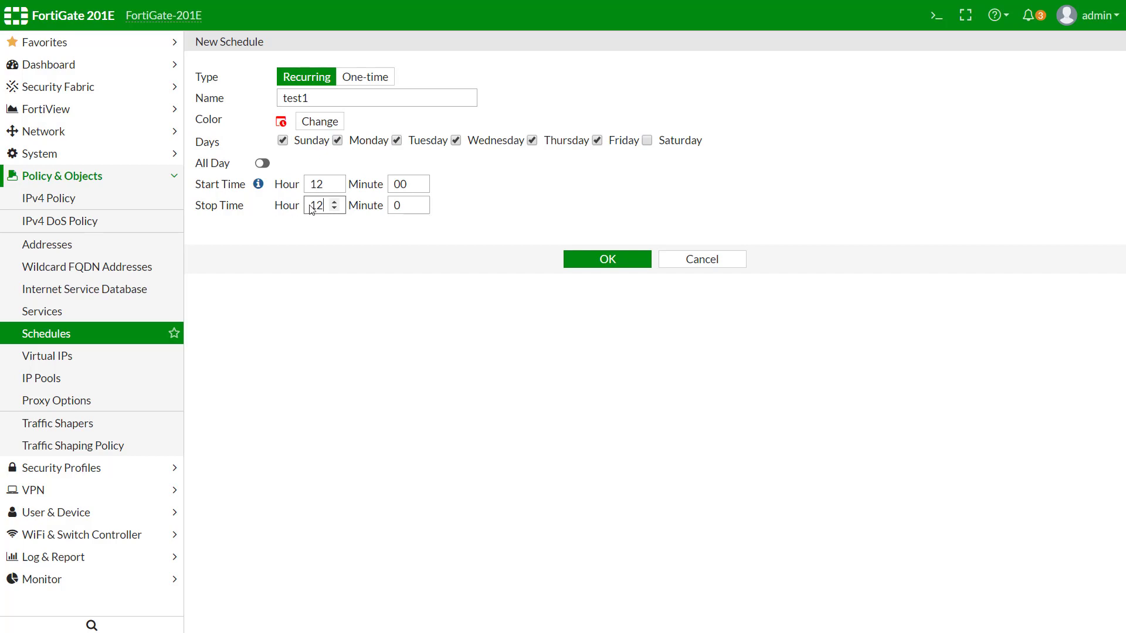
type("3")
left_click(401, 204)
type("00")
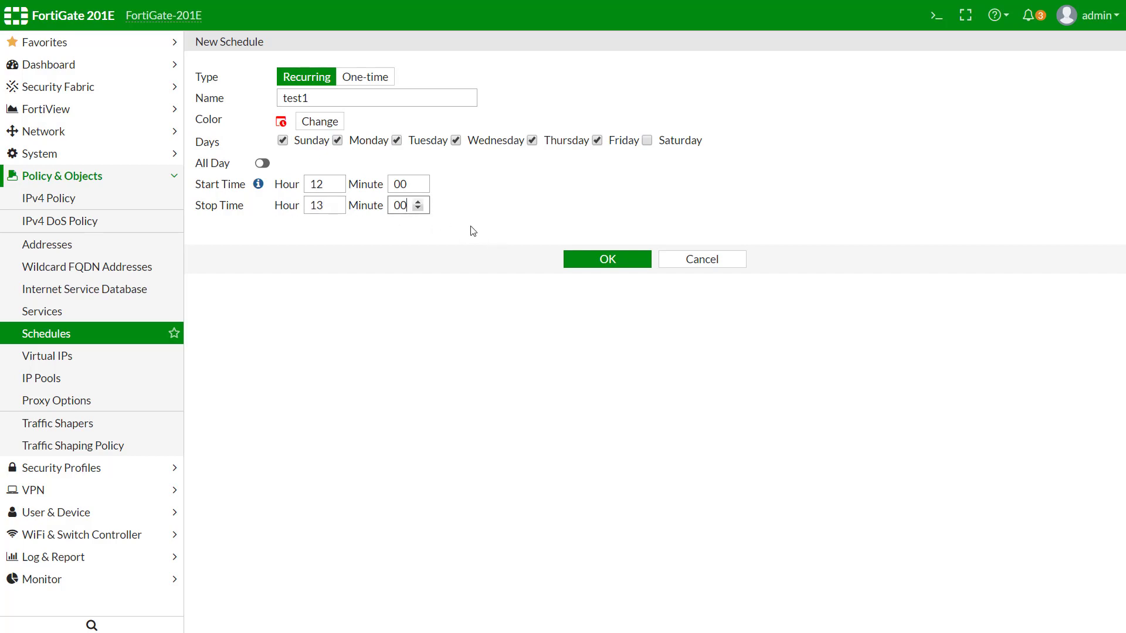
left_click(626, 260)
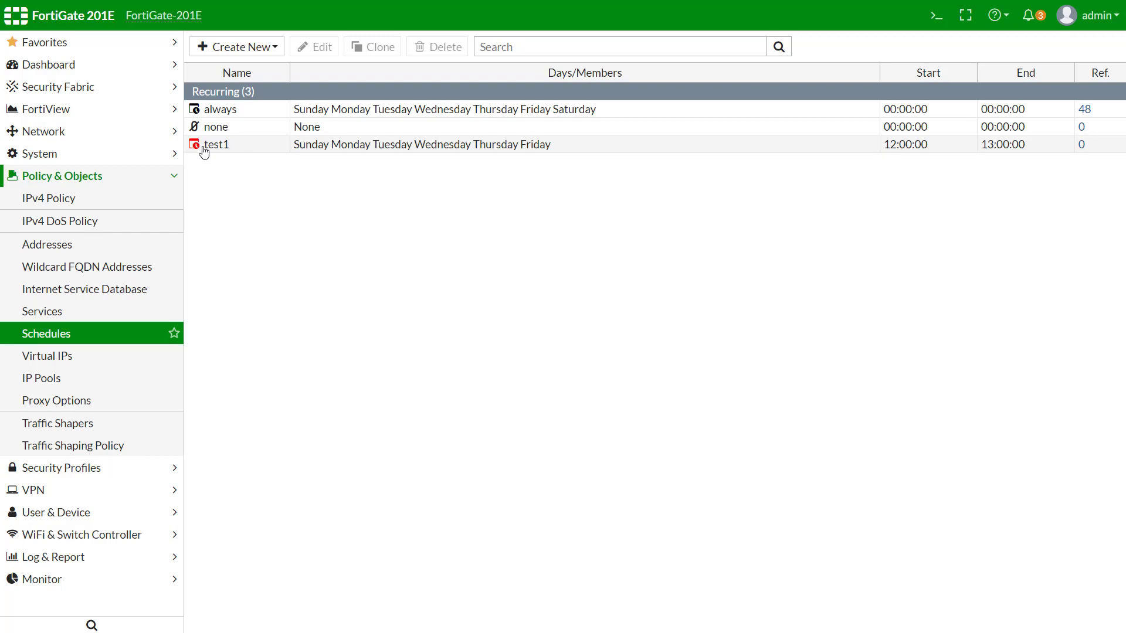
left_click(229, 48)
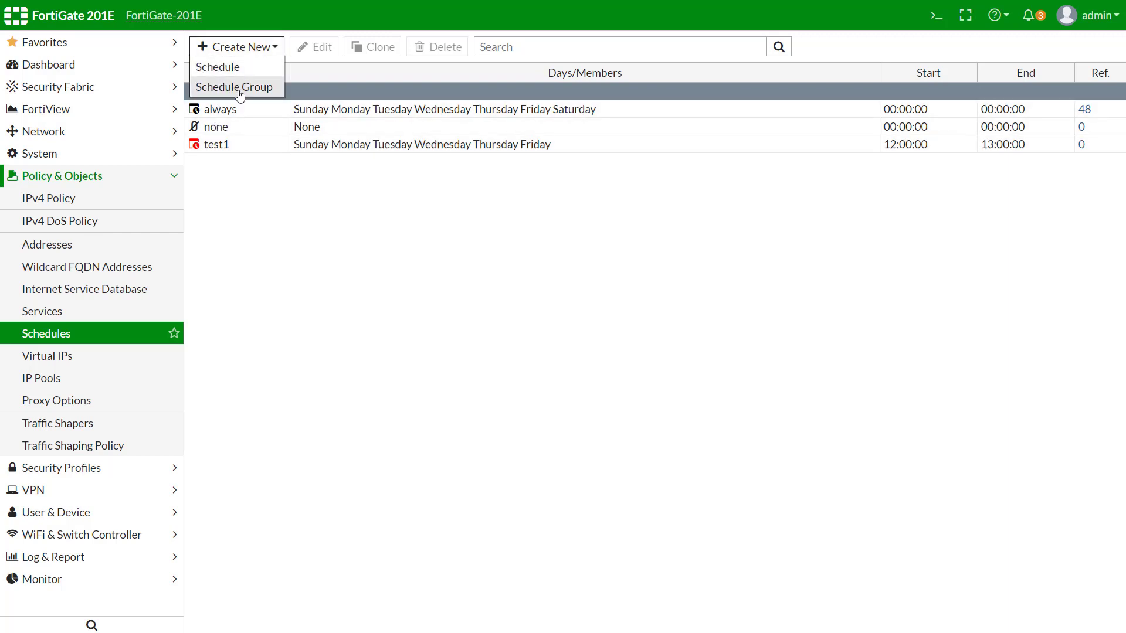
left_click(241, 88)
left_click(380, 78)
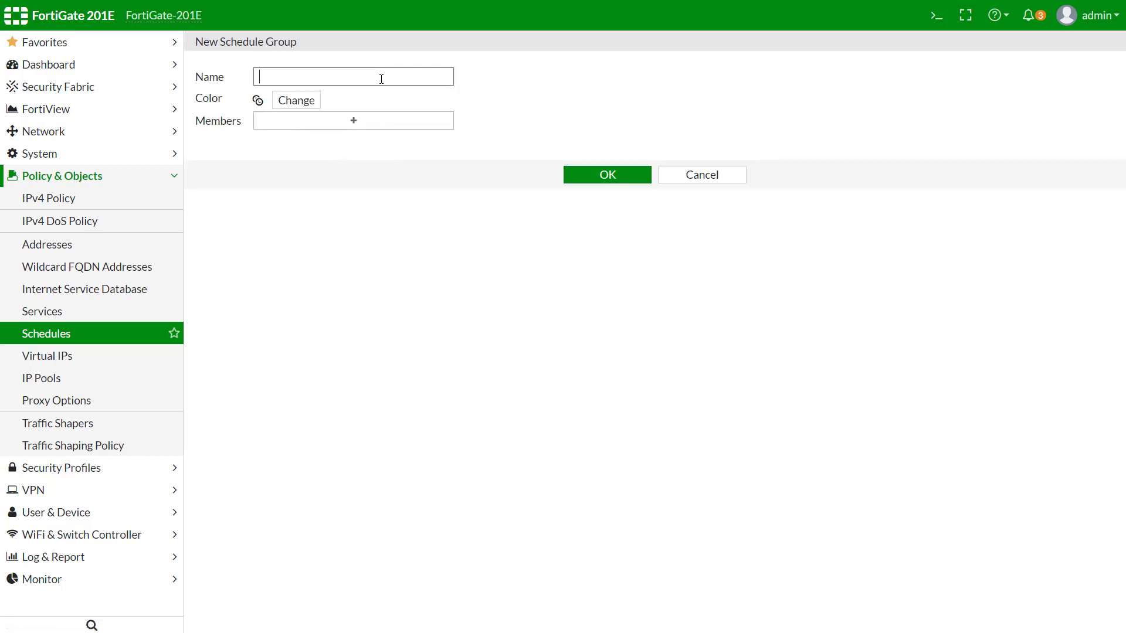
left_click(350, 120)
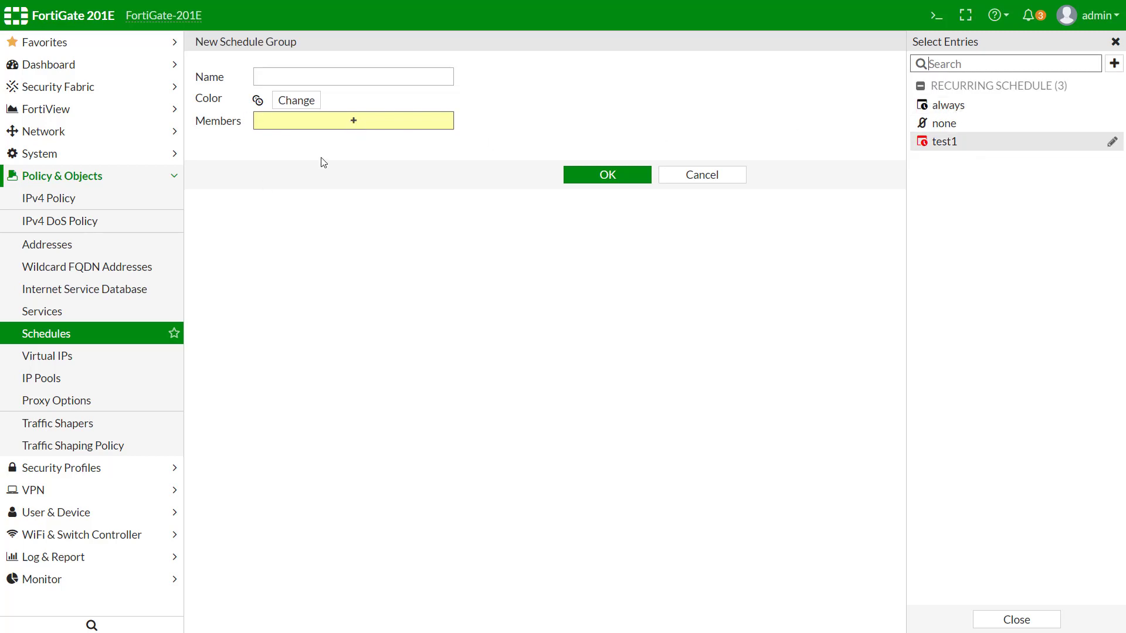
left_click(722, 176)
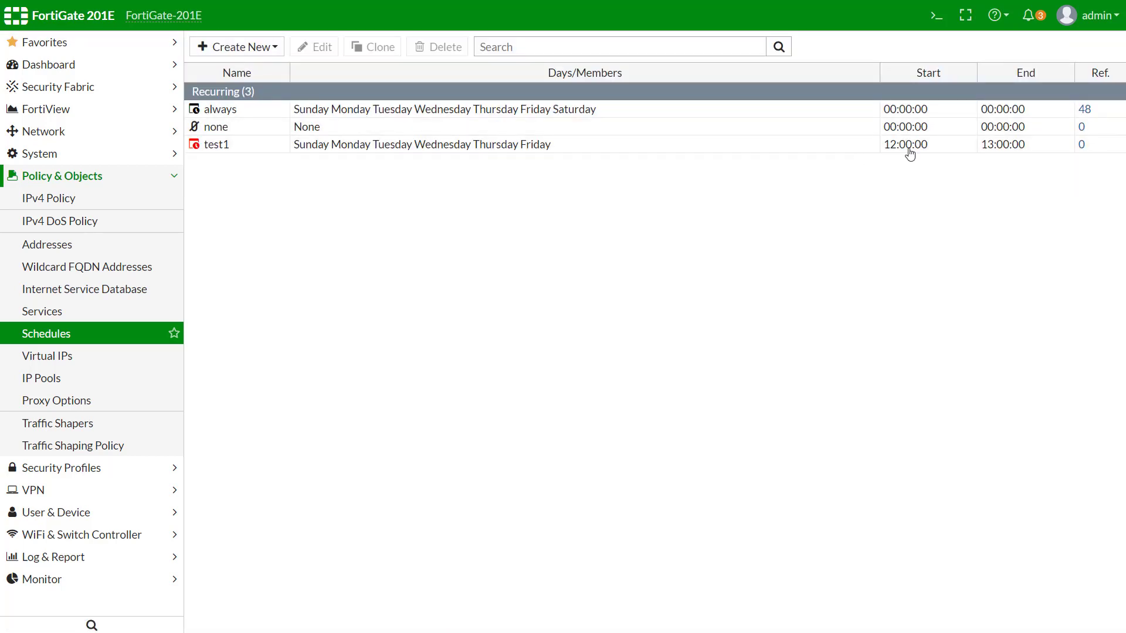
Start a new recurring schedule named test2 and select Sunday, Monday and Tuesday.
left_click(262, 46)
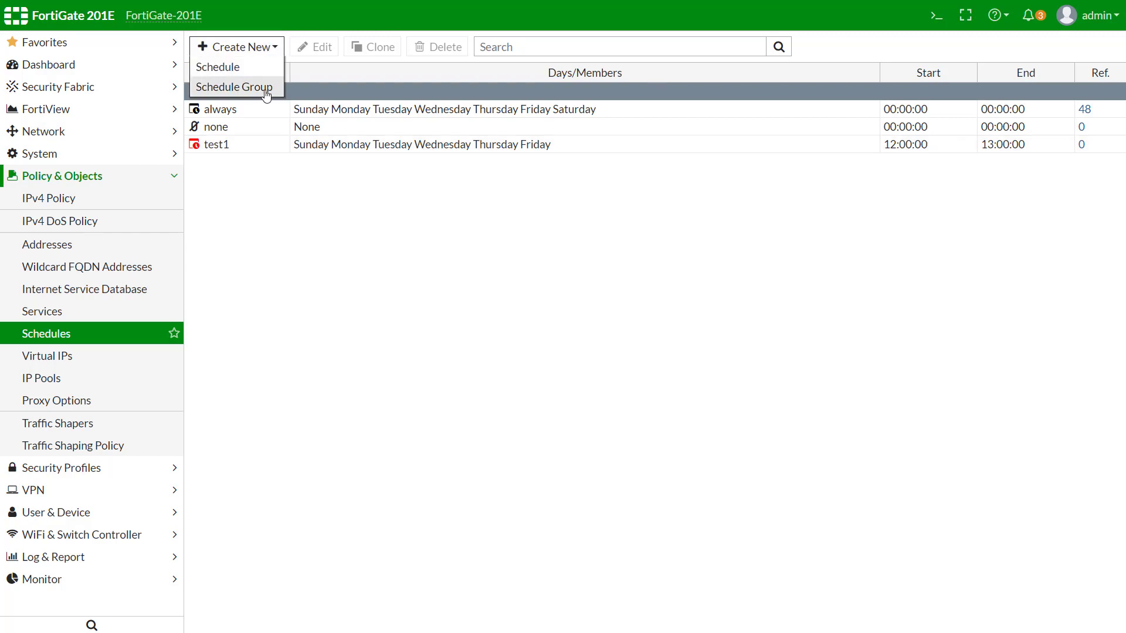
left_click(256, 70)
left_click(299, 98)
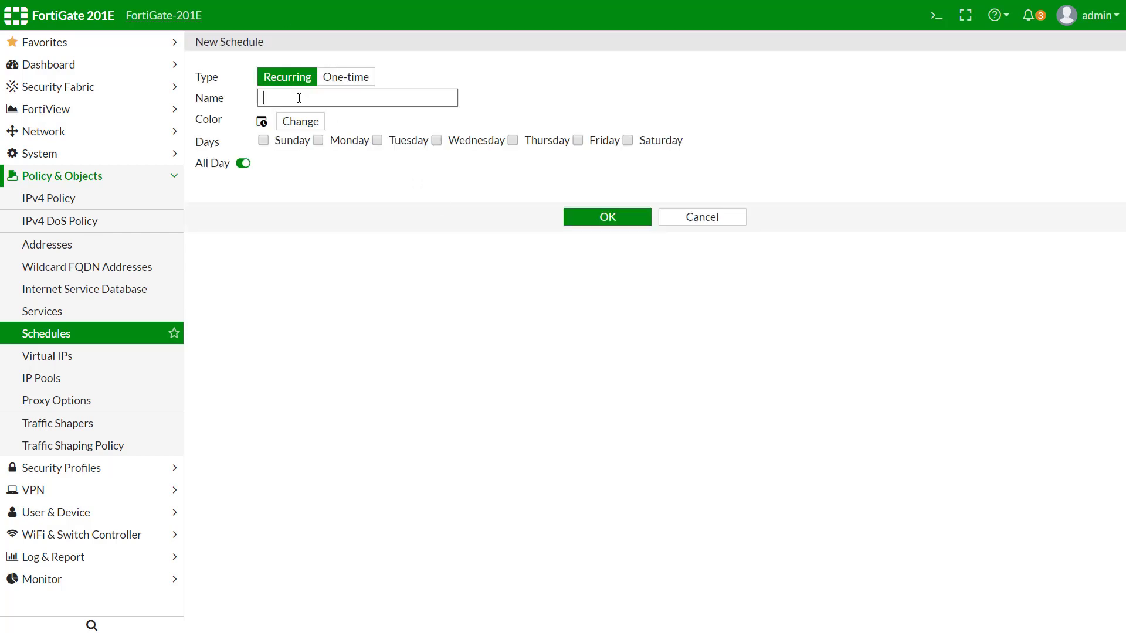
type("test2")
left_click(263, 140)
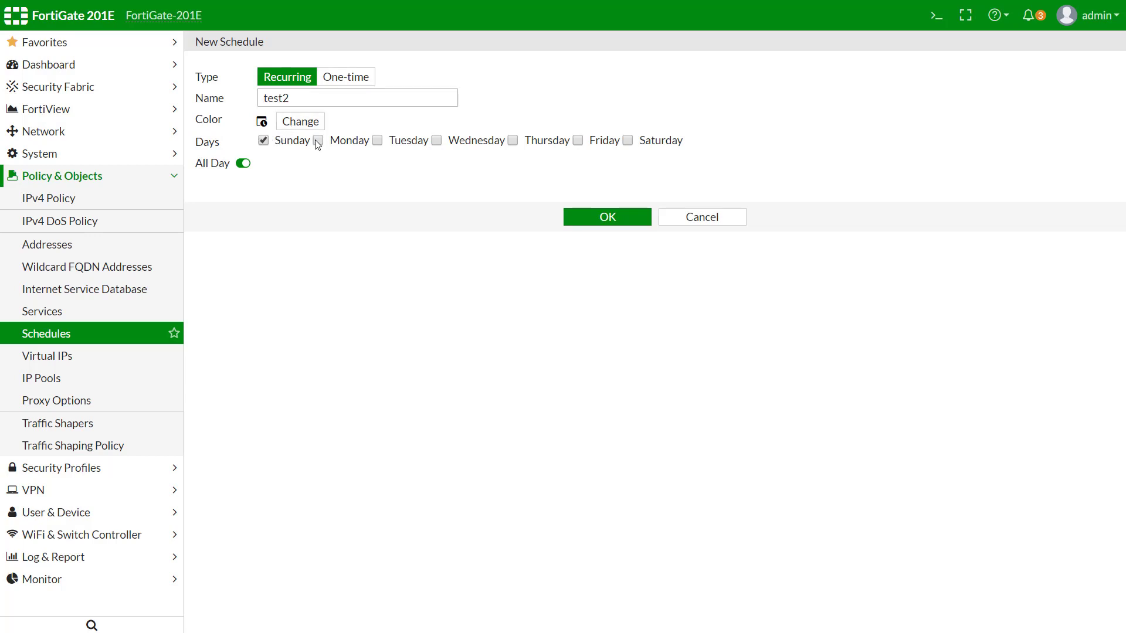
left_click(318, 140)
left_click(377, 140)
Turn off the all-day option for test2 and set its start time to 15:00 and stop time to 15:15.
left_click(243, 165)
left_click(320, 185)
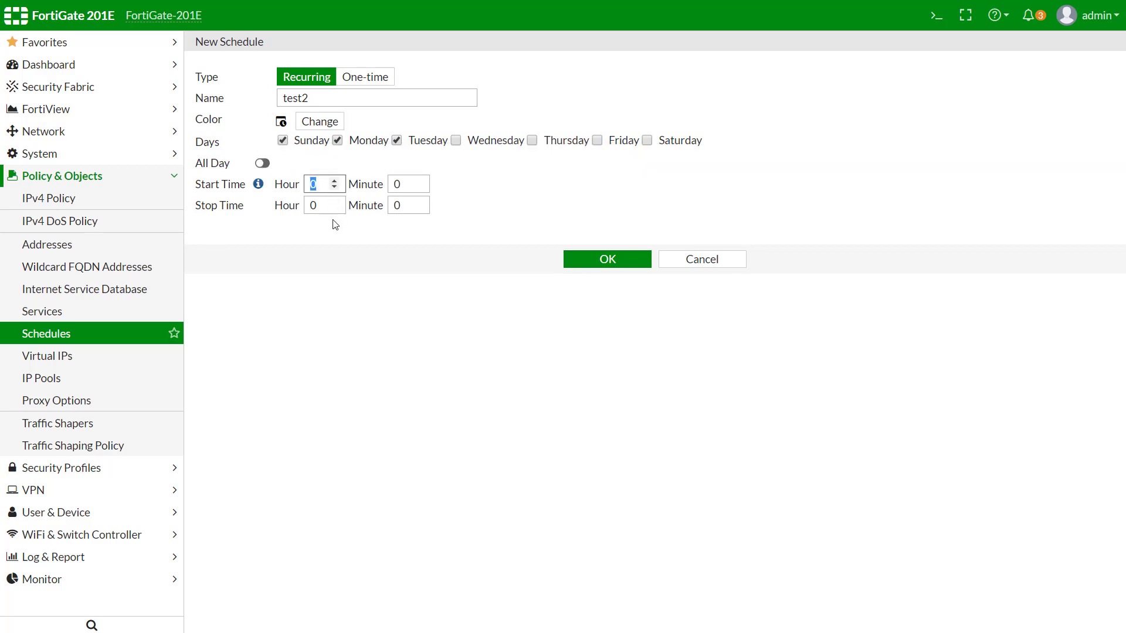
key("BackSpace")
type("15")
left_click(327, 206)
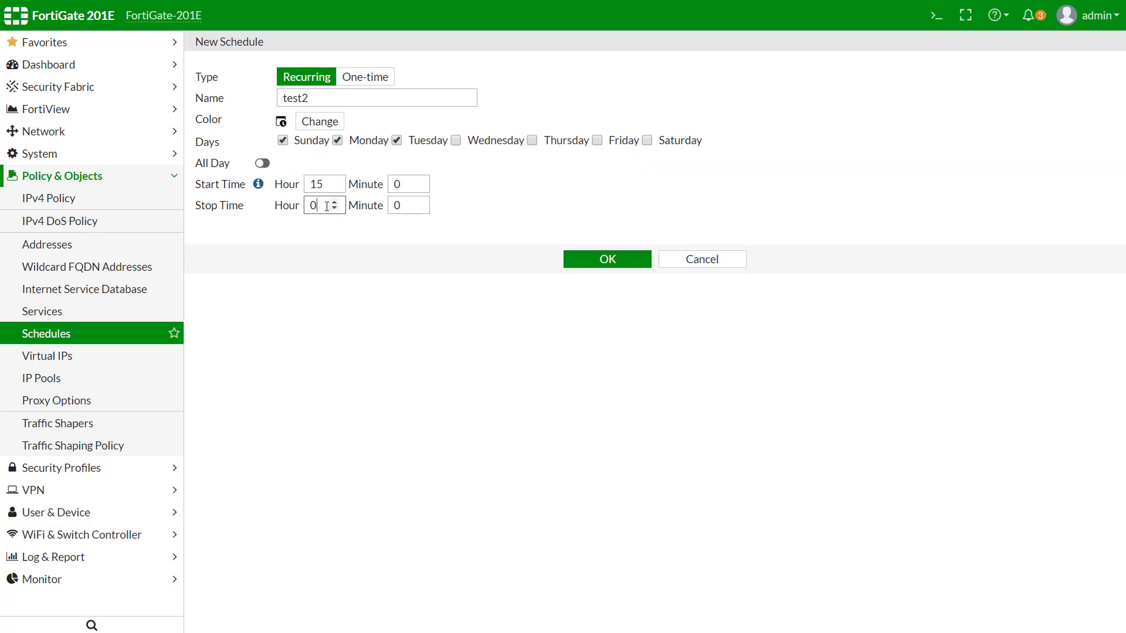
left_click_drag(326, 207, 295, 210)
type("15")
left_click_drag(418, 205, 378, 209)
type("15")
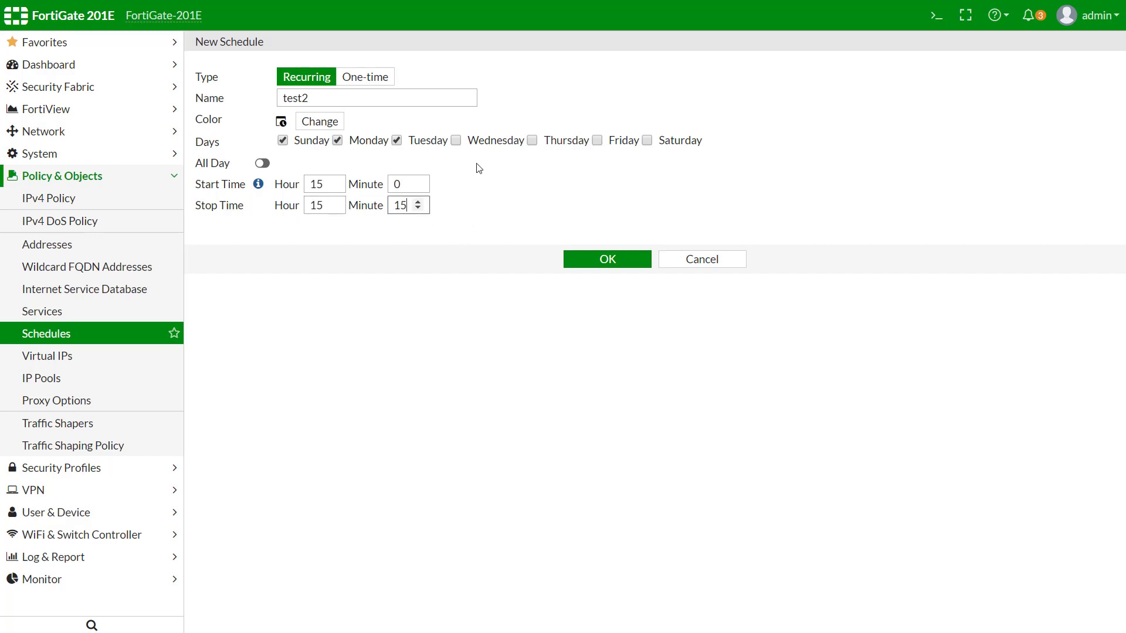
Add Thursday and Friday to the test2 schedule, remove Sunday, and save it.
left_click(531, 140)
left_click(598, 141)
left_click(280, 143)
left_click(638, 252)
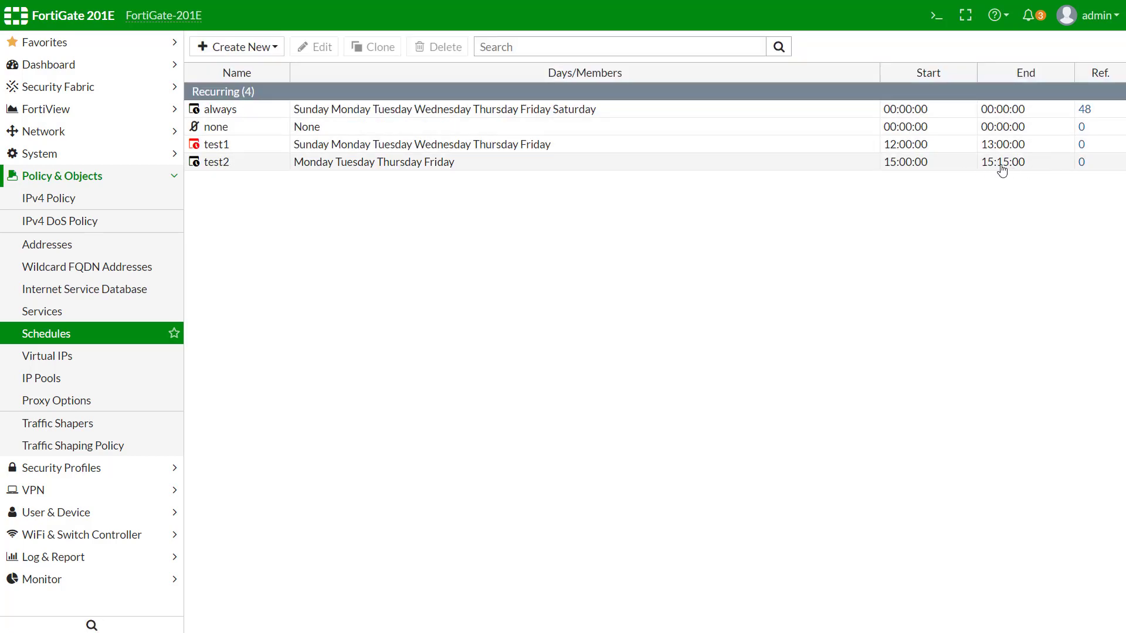
Create a schedule group named test1+test2 with the test1 and test2 schedules as members.
left_click(226, 52)
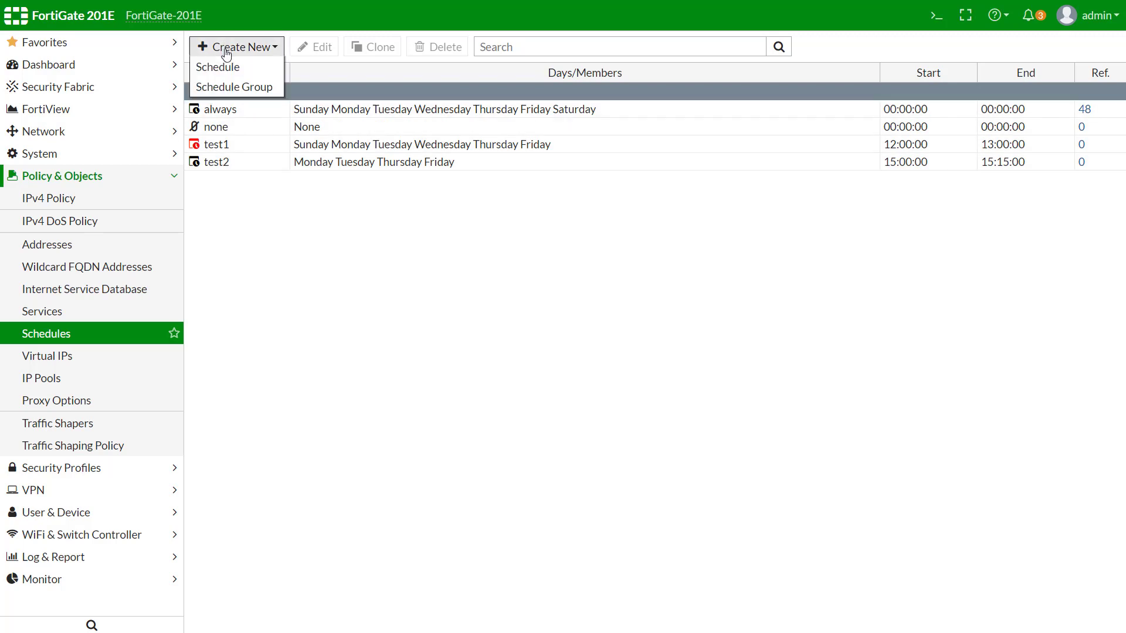
left_click(234, 82)
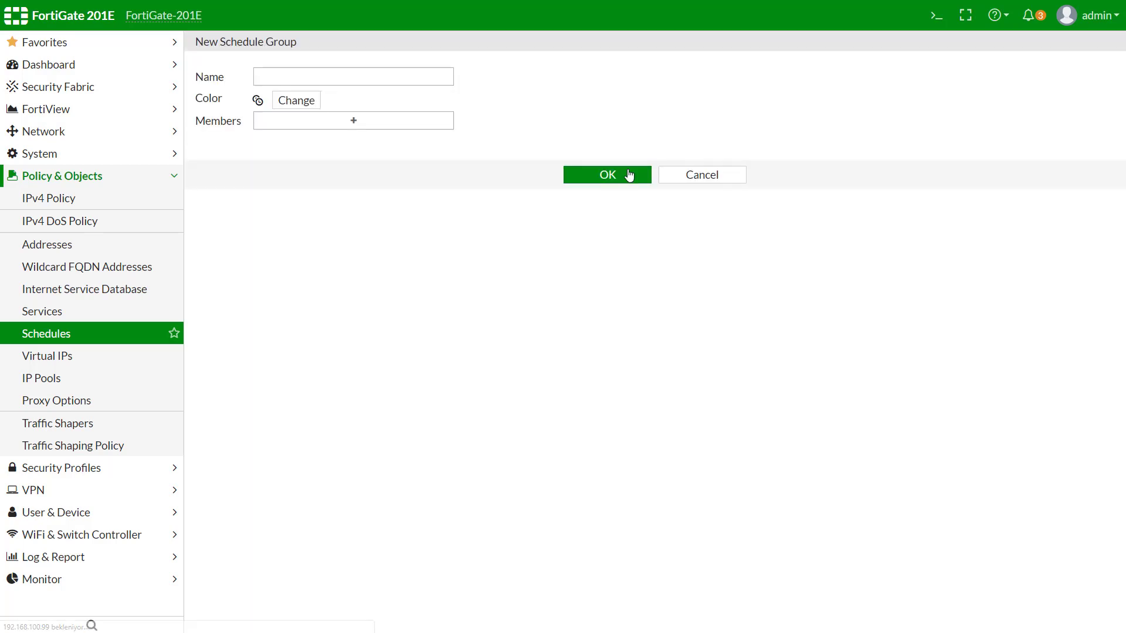
left_click(321, 81)
type("test1")
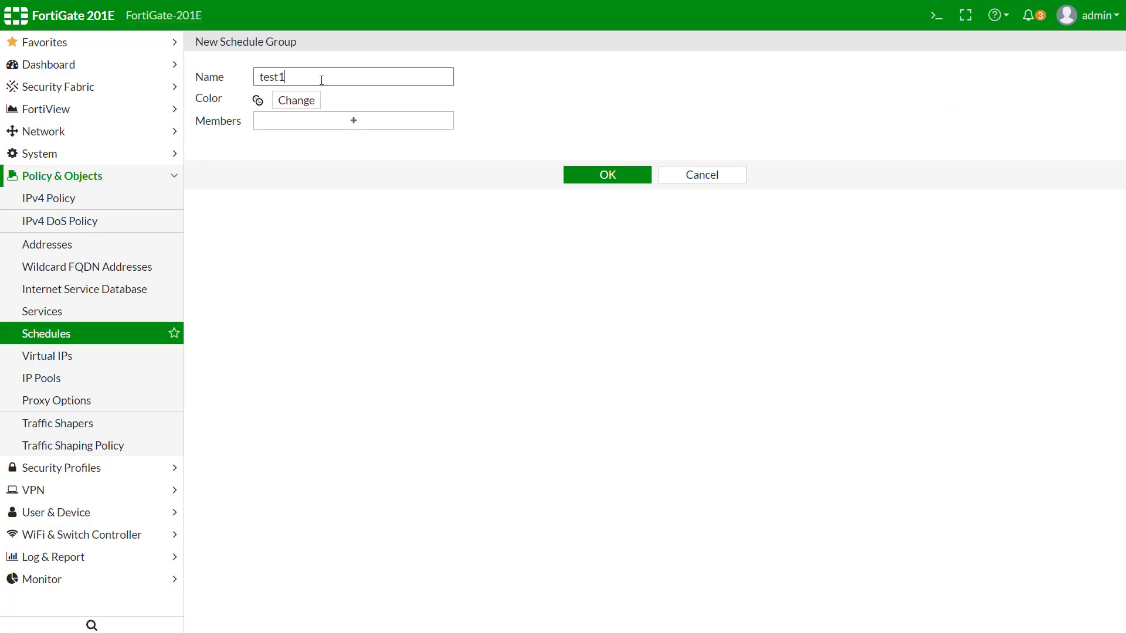
type("+test2")
left_click(317, 120)
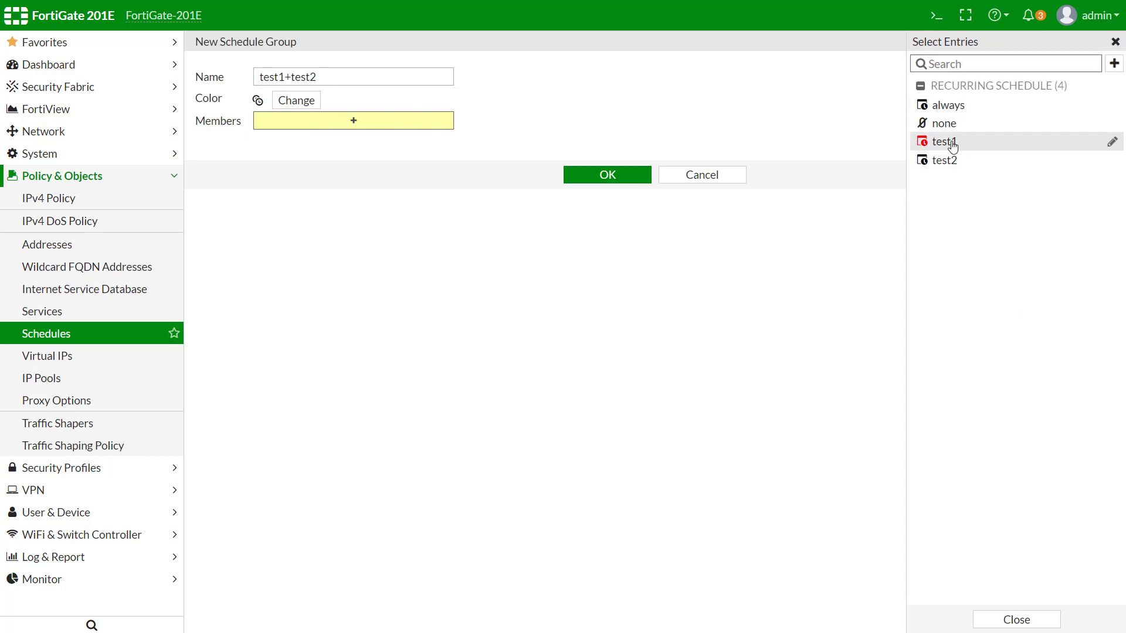
left_click(950, 143)
left_click(945, 161)
left_click(608, 206)
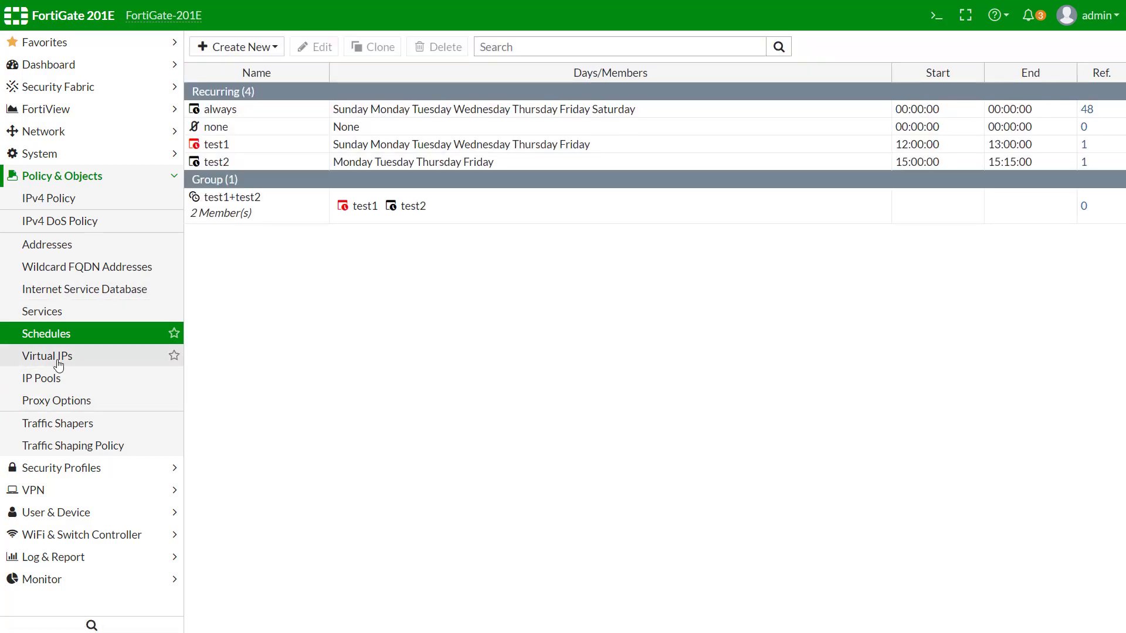
Open the first FTP entry in the virtual IPs and examine its external IP address, then return to the list.
left_click(33, 364)
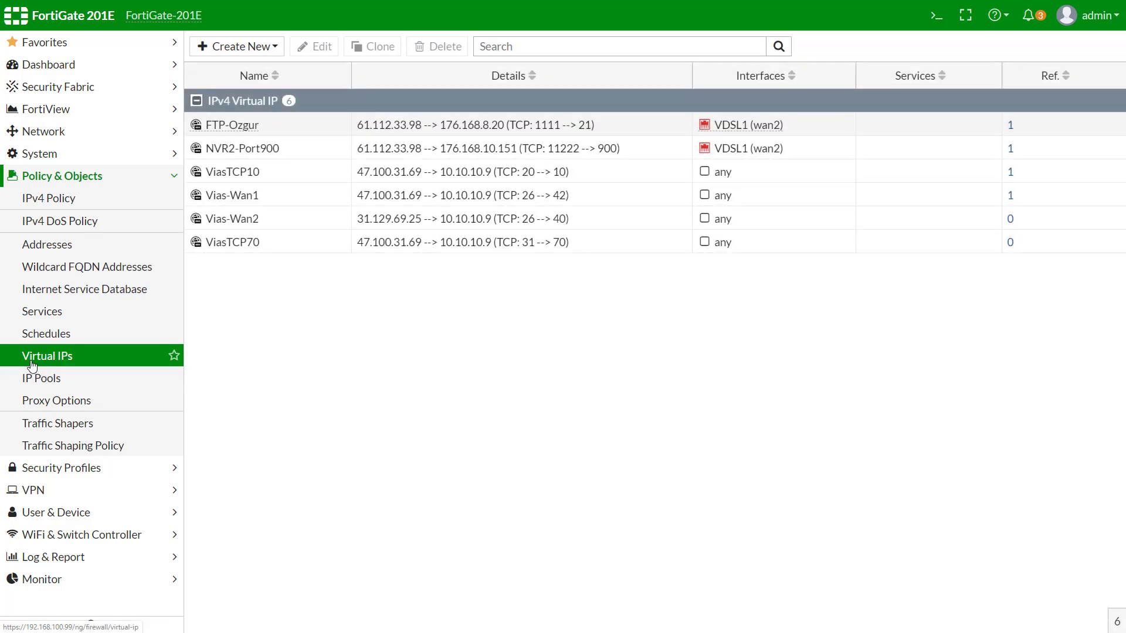
double_click(240, 126)
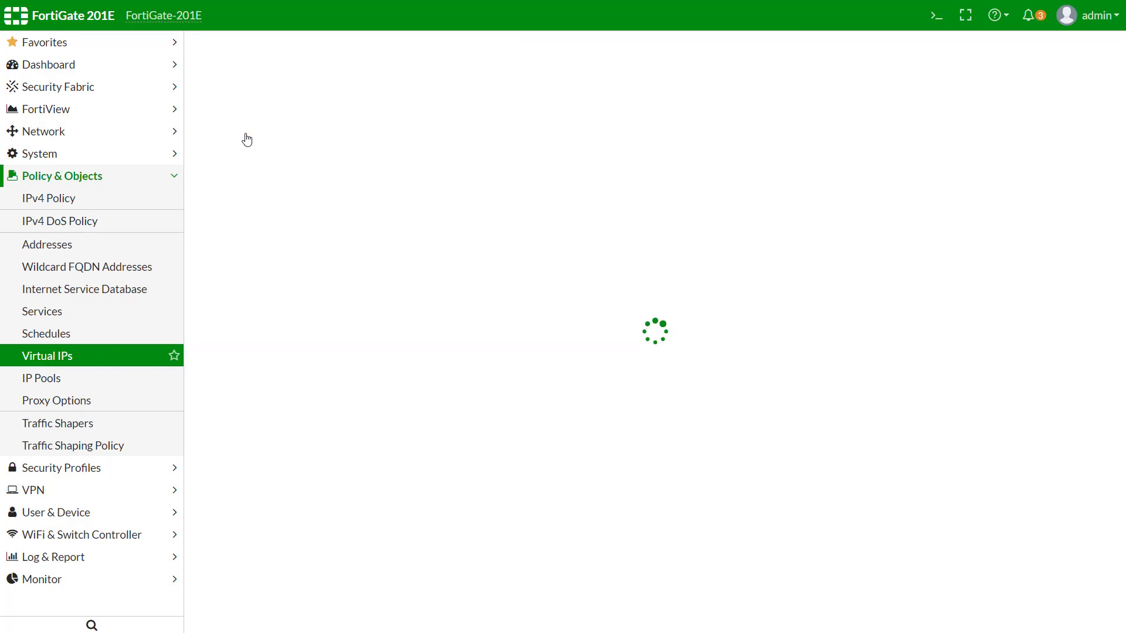
left_click_drag(430, 226, 312, 230)
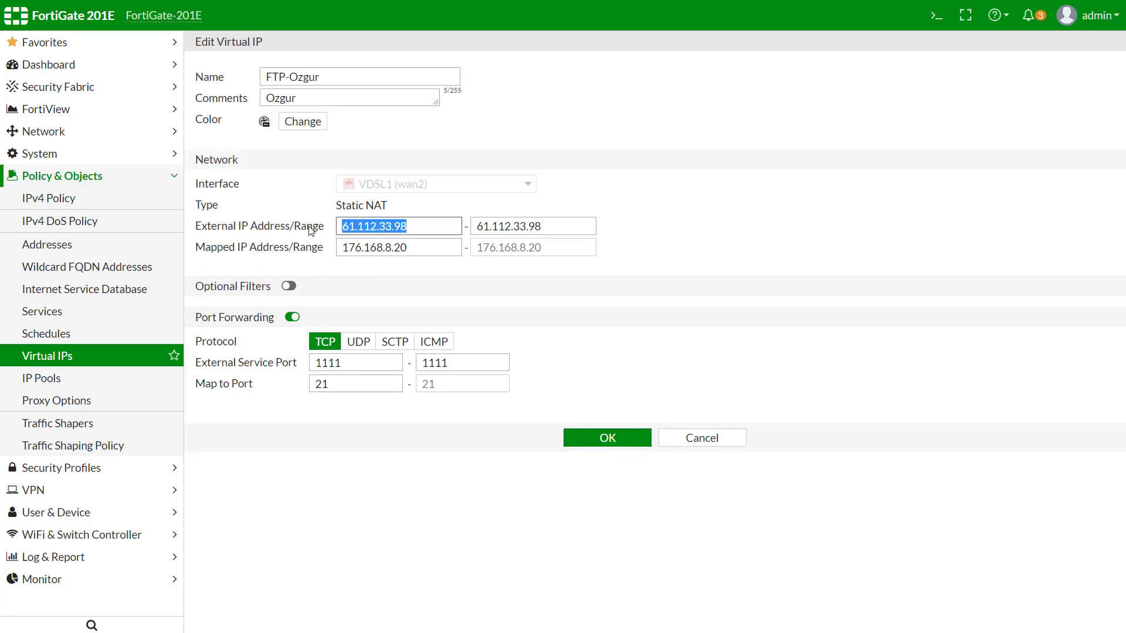
left_click(77, 356)
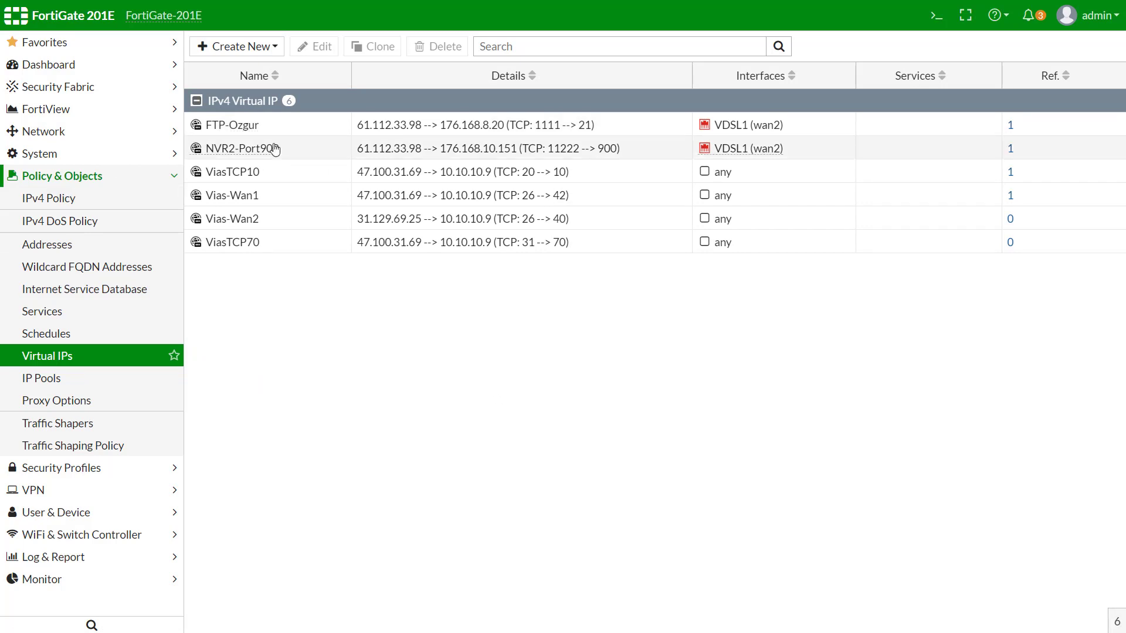
Open the ViasTelnet policy among the WAN to LAN IPv4 policies and examine its Vias-Wan1 virtual IP destination.
left_click(69, 203)
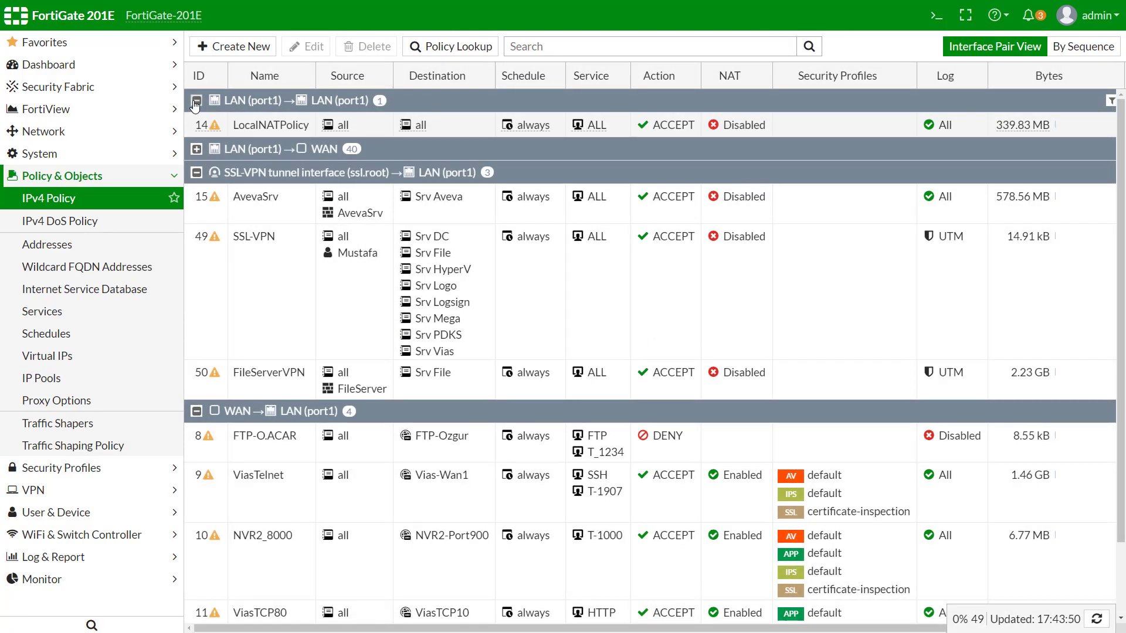
left_click(196, 101)
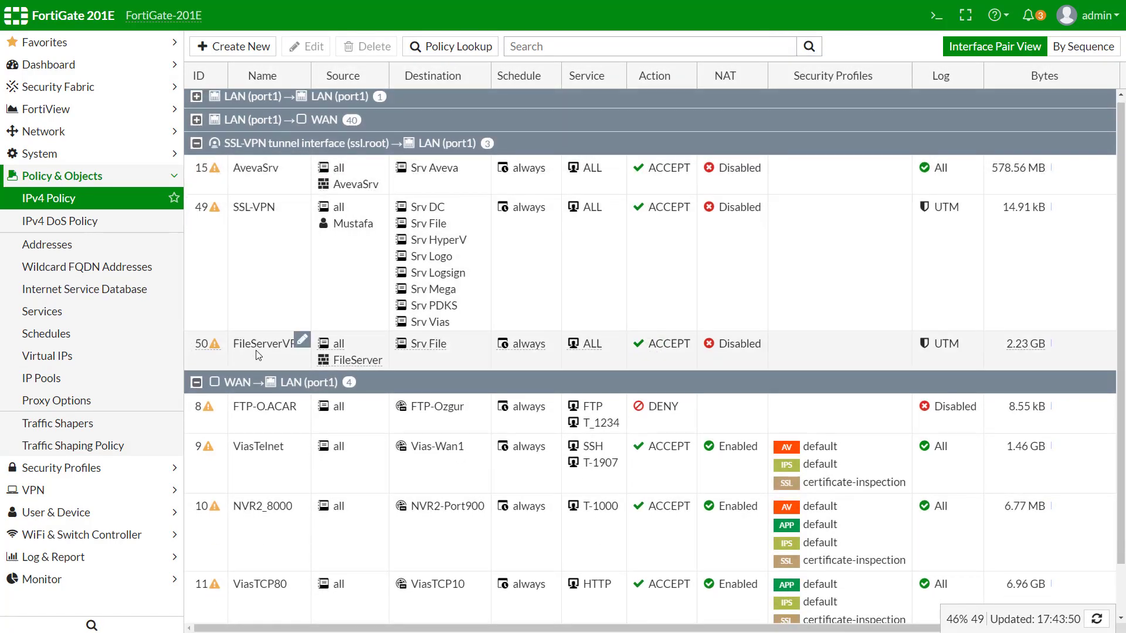
scroll(291, 375, "down", 1)
double_click(260, 397)
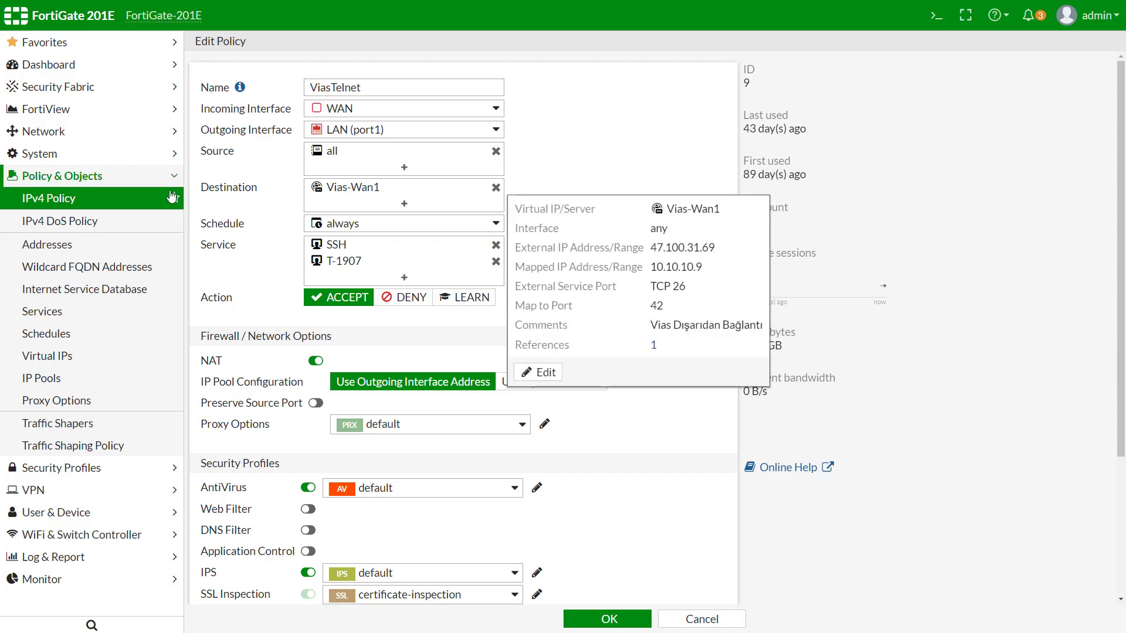
Start a new virtual IP named test1 with the comment "test1 deneme".
left_click(70, 356)
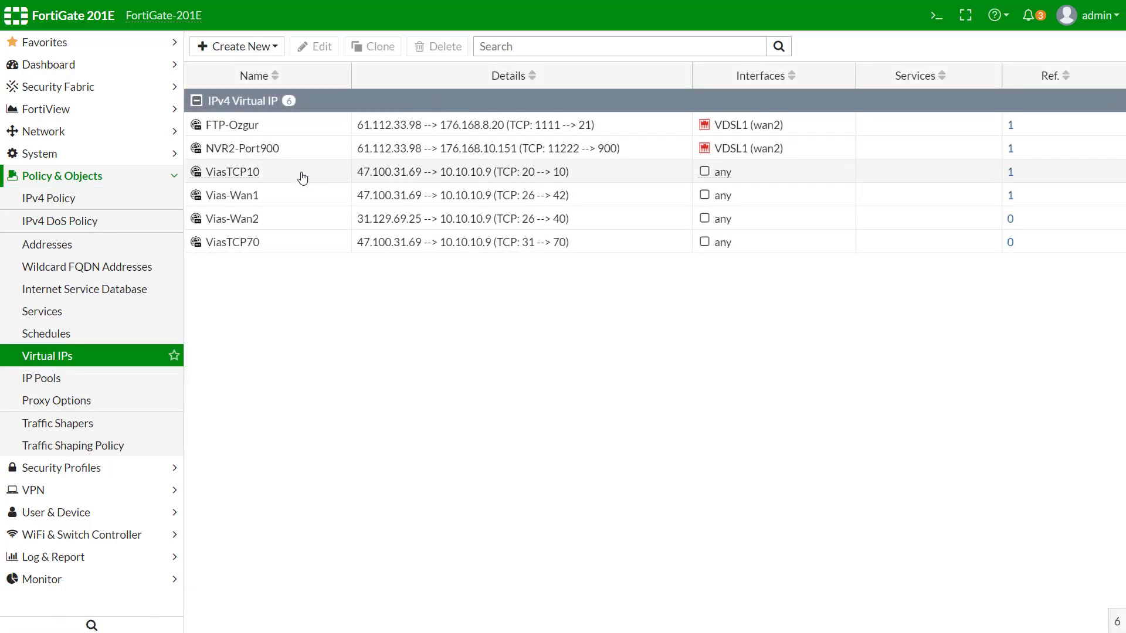
left_click(249, 49)
left_click(252, 68)
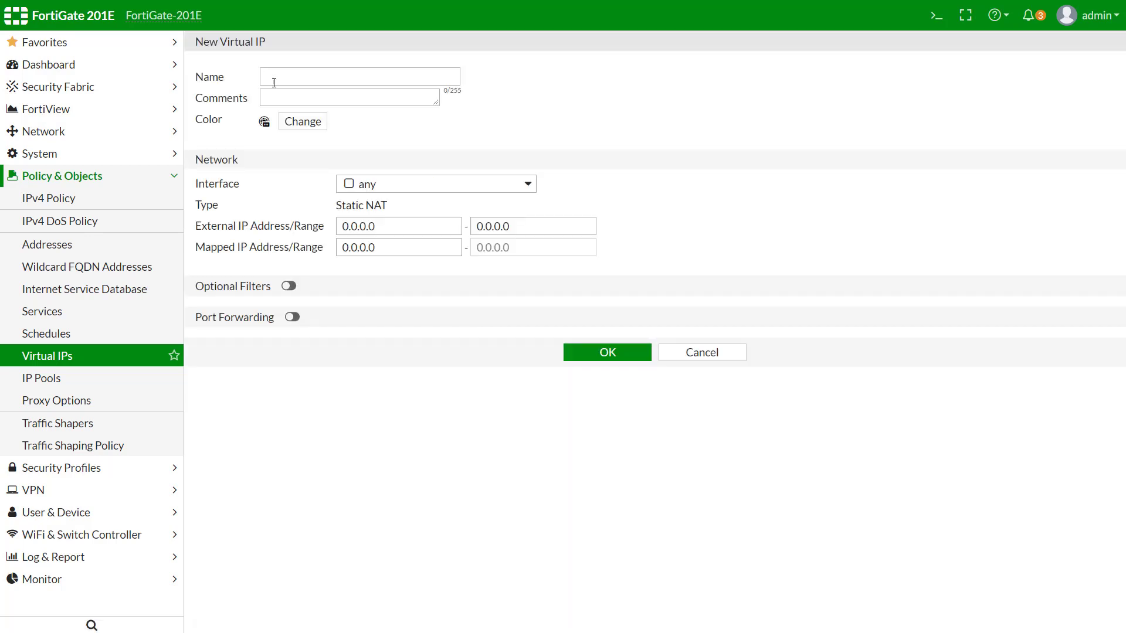
left_click(299, 80)
type("test1")
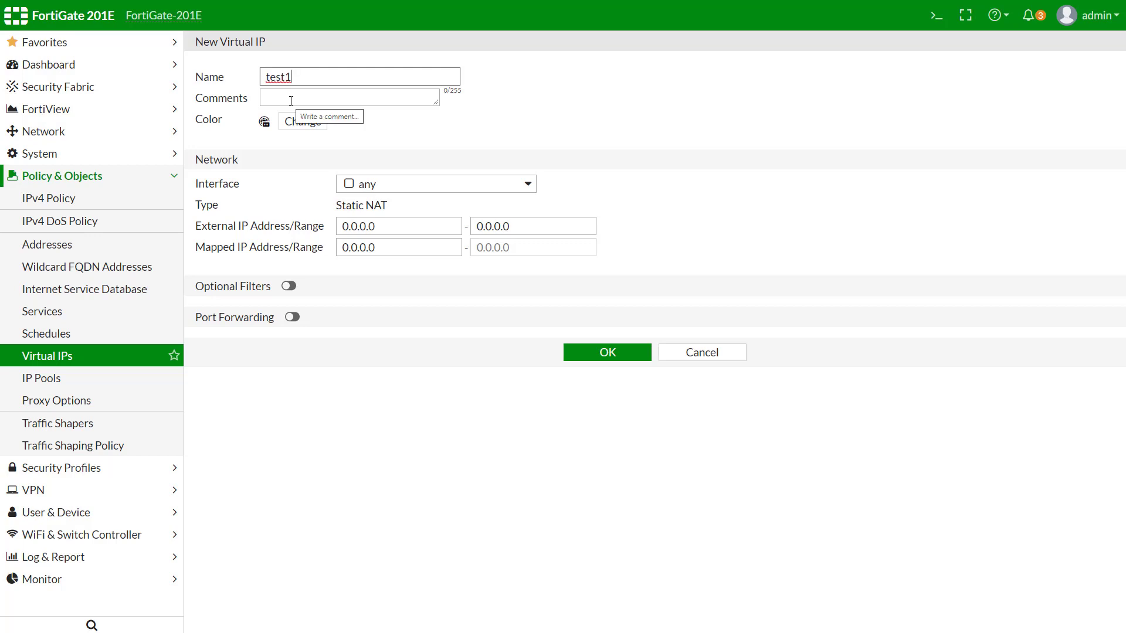
left_click(292, 96)
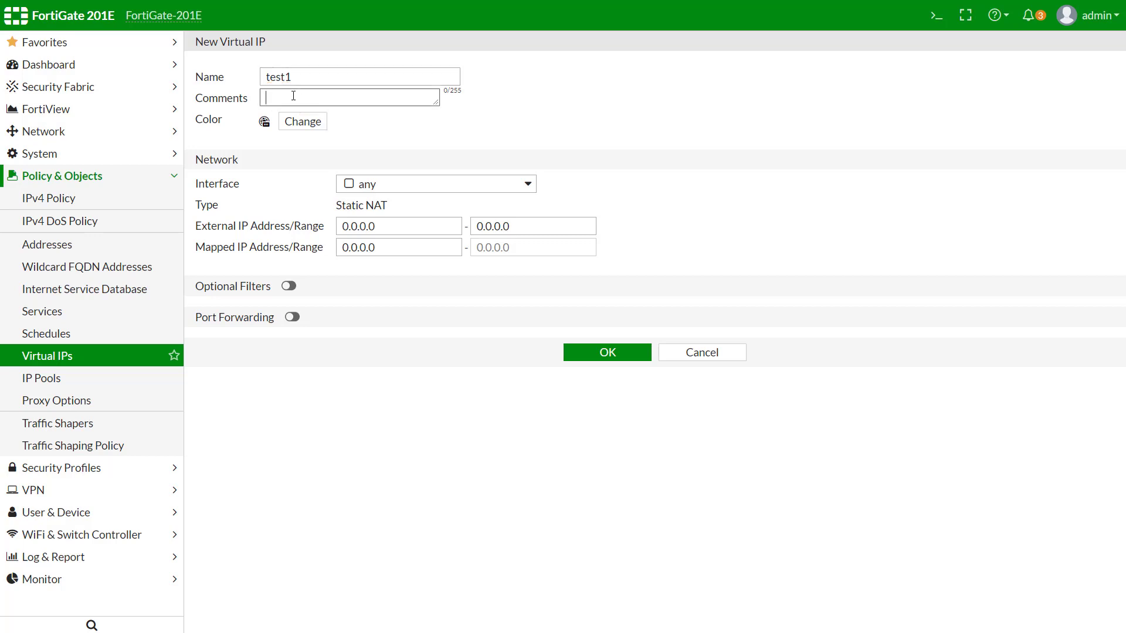
left_click(313, 72)
double_click(313, 73)
key("ctrl+c")
left_click(312, 91)
key("ctrl+v")
type("deneme")
Check the available interfaces for the new virtual IP and leave the form without saving.
left_click(340, 185)
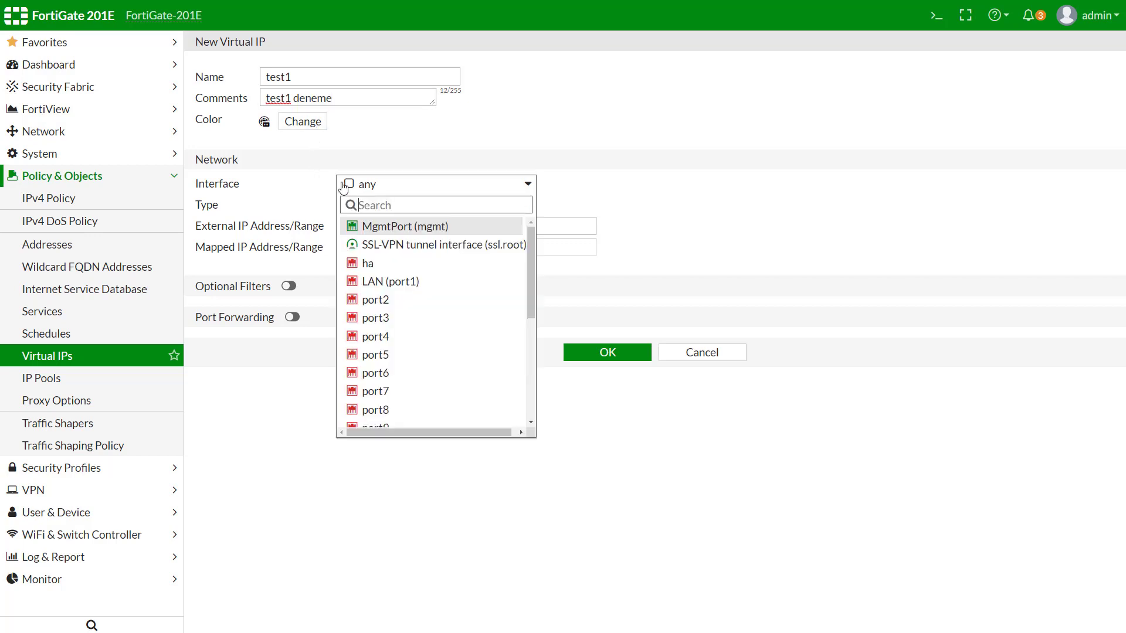
left_click(627, 121)
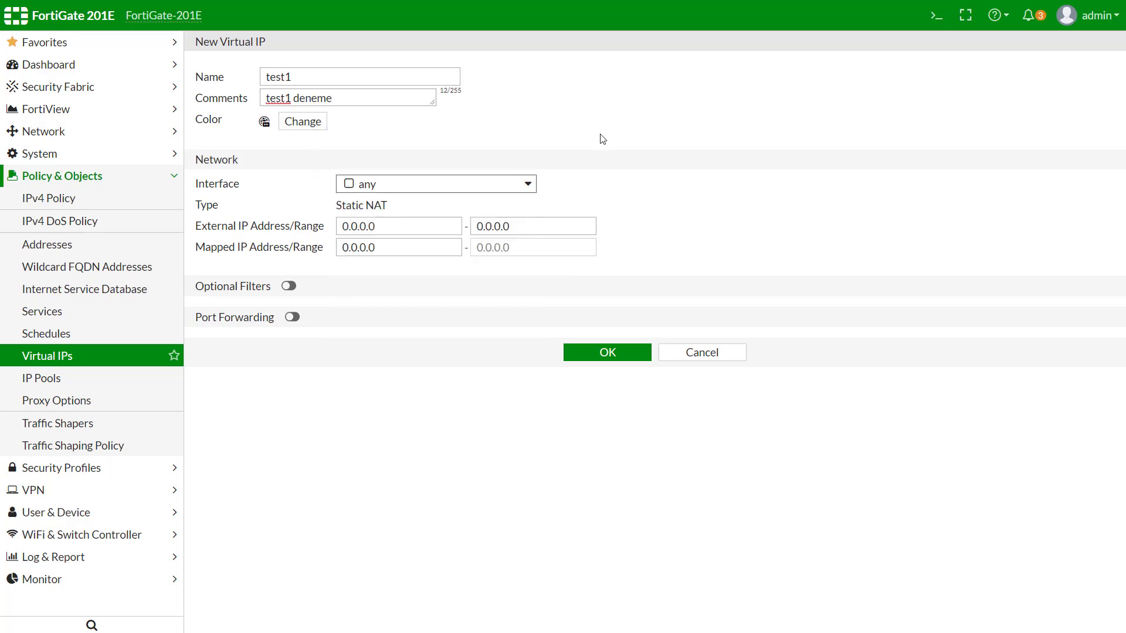
left_click(416, 186)
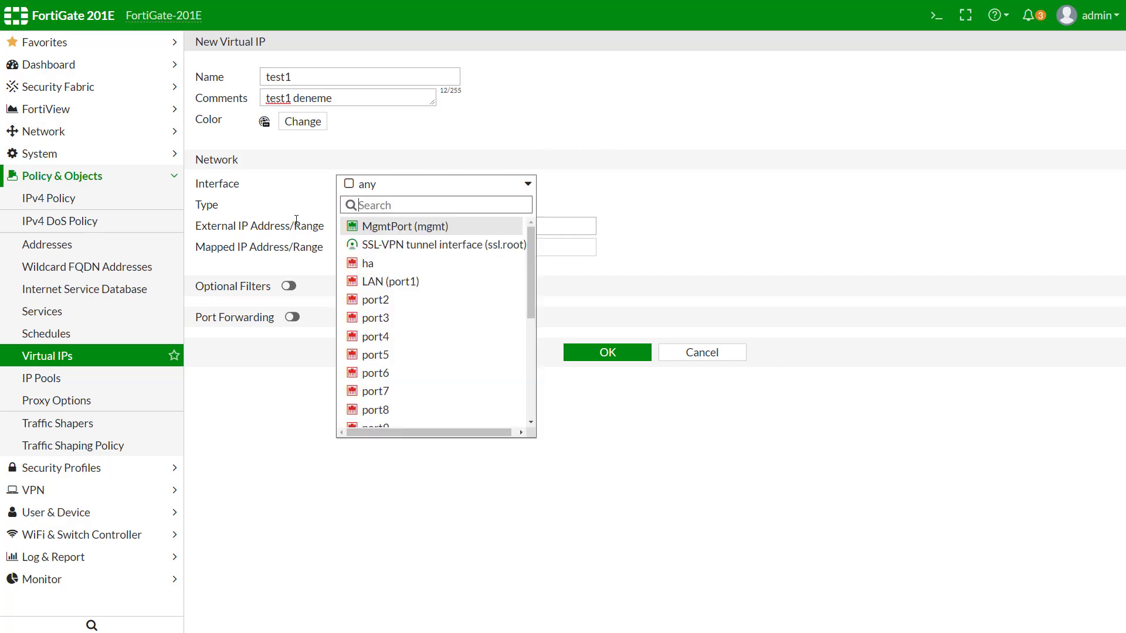
left_click(85, 364)
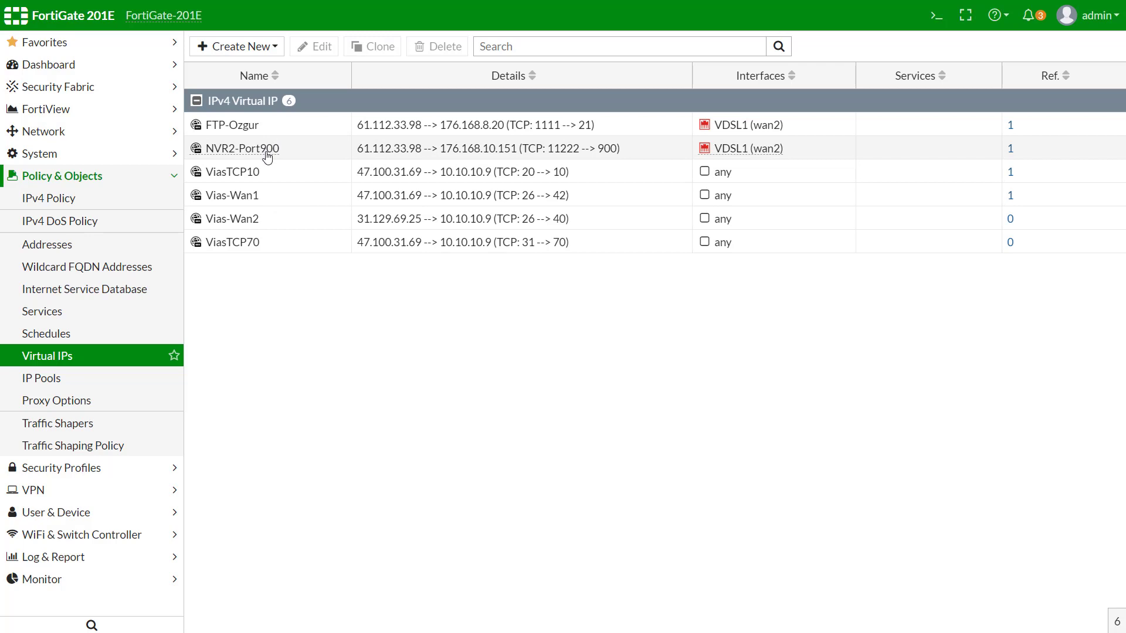
Open the NVR2-Port900 virtual IP and examine its interface, external IP address and mapped IP address.
mouse_move(267, 157)
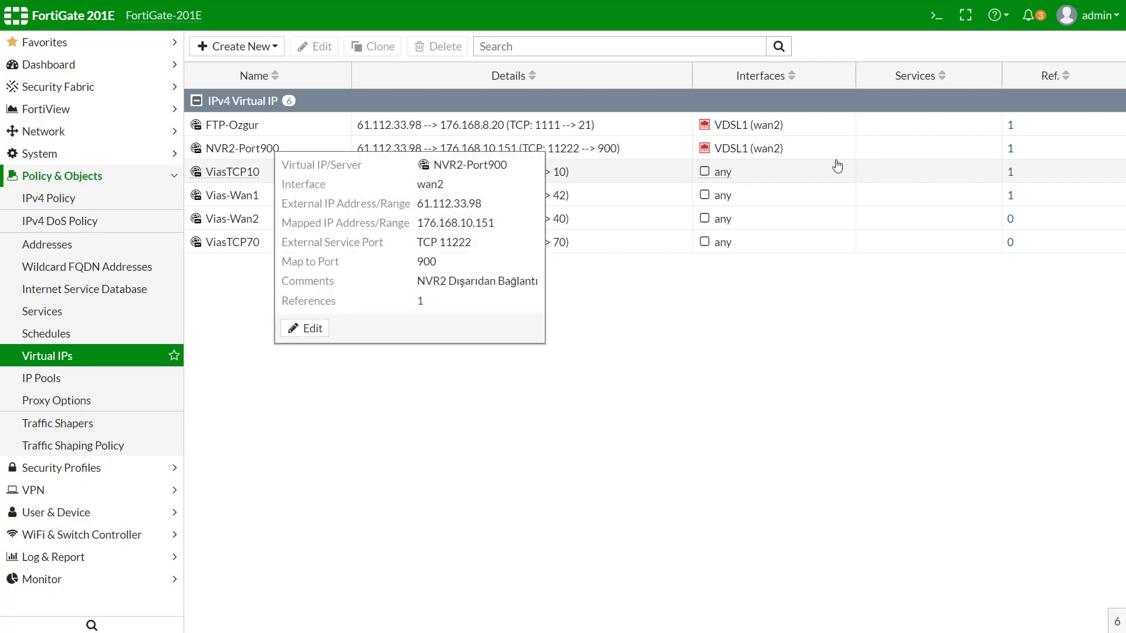
double_click(274, 161)
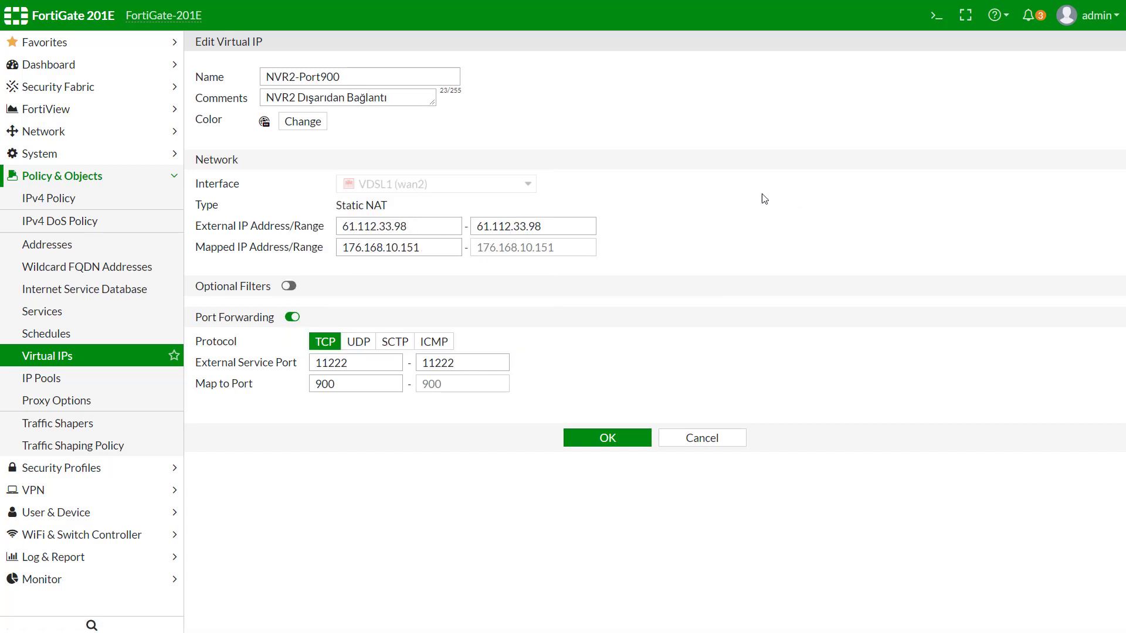
mouse_move(393, 184)
left_click_drag(407, 226, 321, 240)
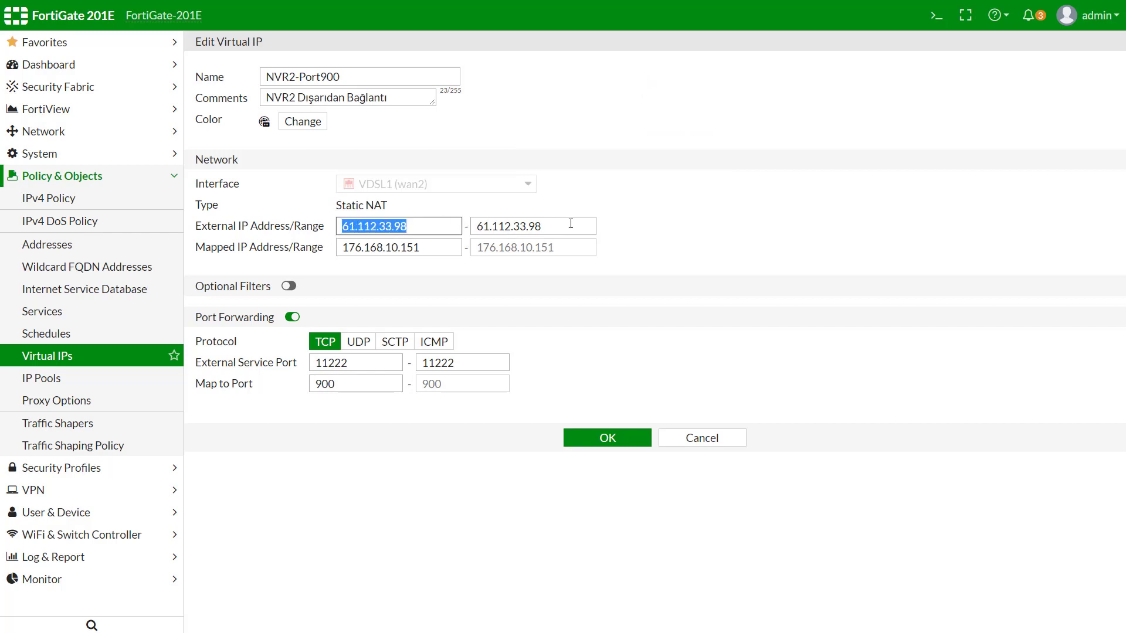
left_click_drag(570, 224, 293, 258)
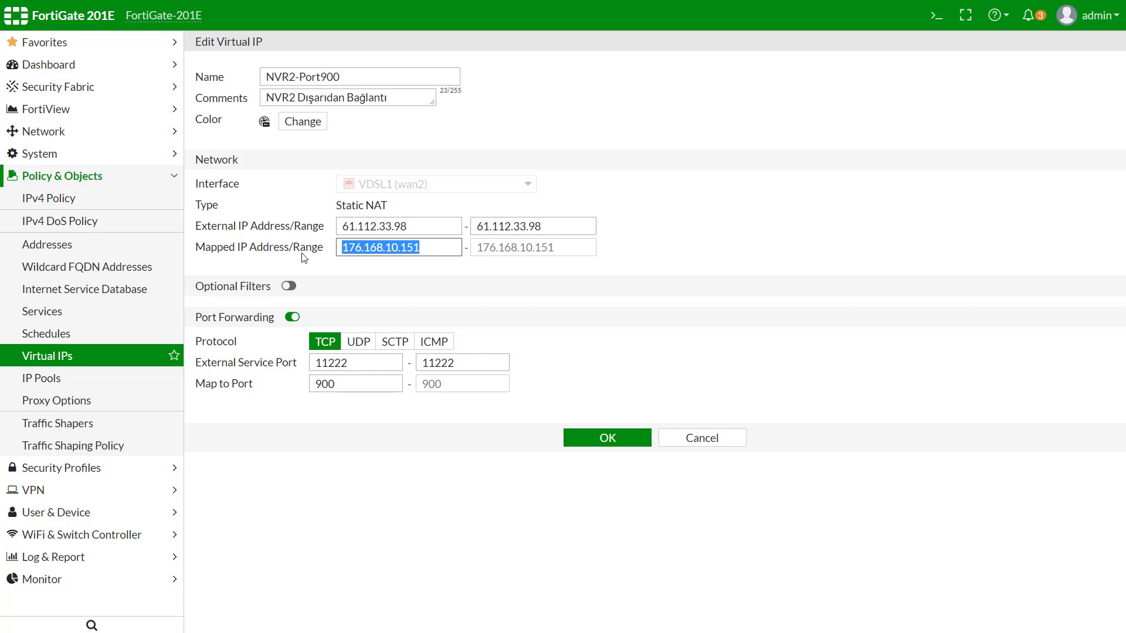
Examine the mapped IP address, external IP address and external service port range of the NVR2-Port900 virtual IP.
left_click_drag(201, 254, 342, 257)
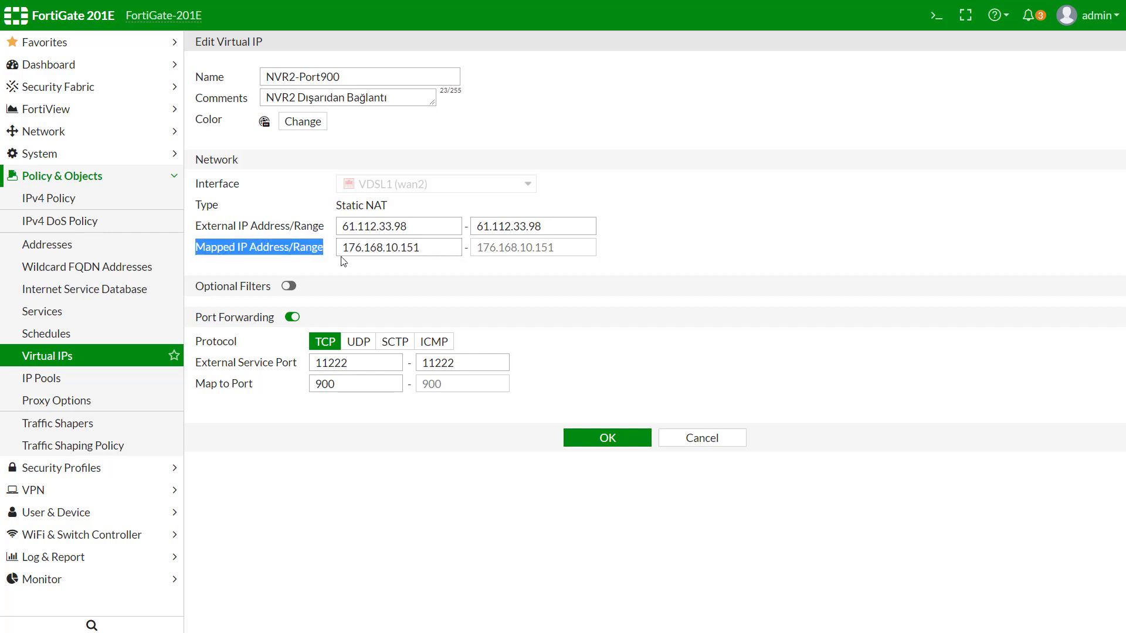
double_click(441, 251)
double_click(441, 228)
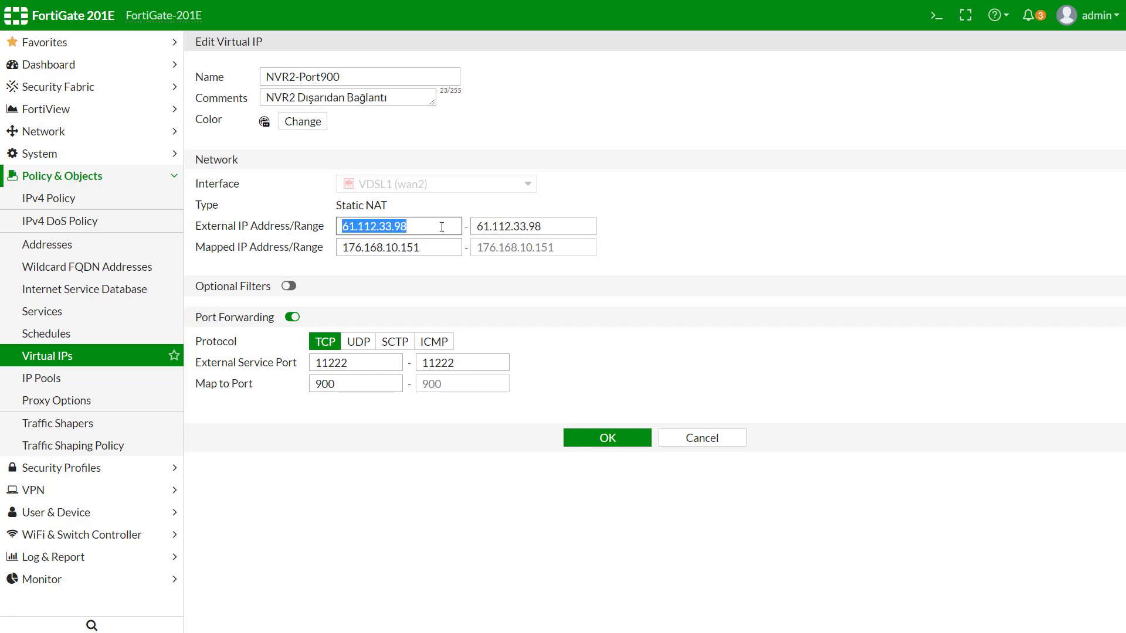
left_click(358, 364)
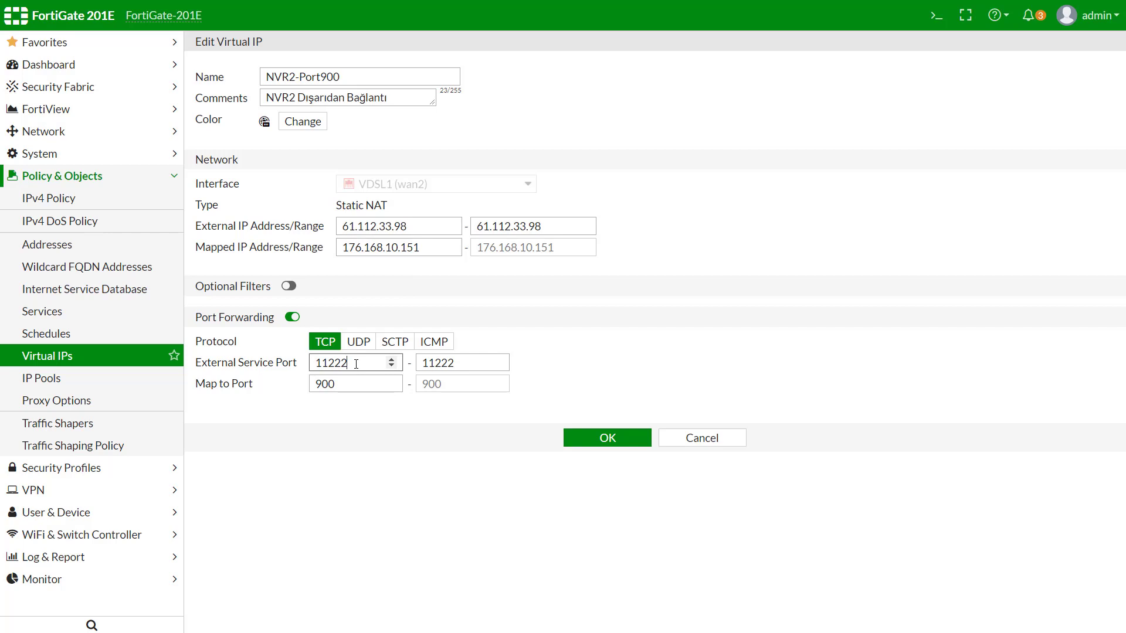
double_click(468, 363)
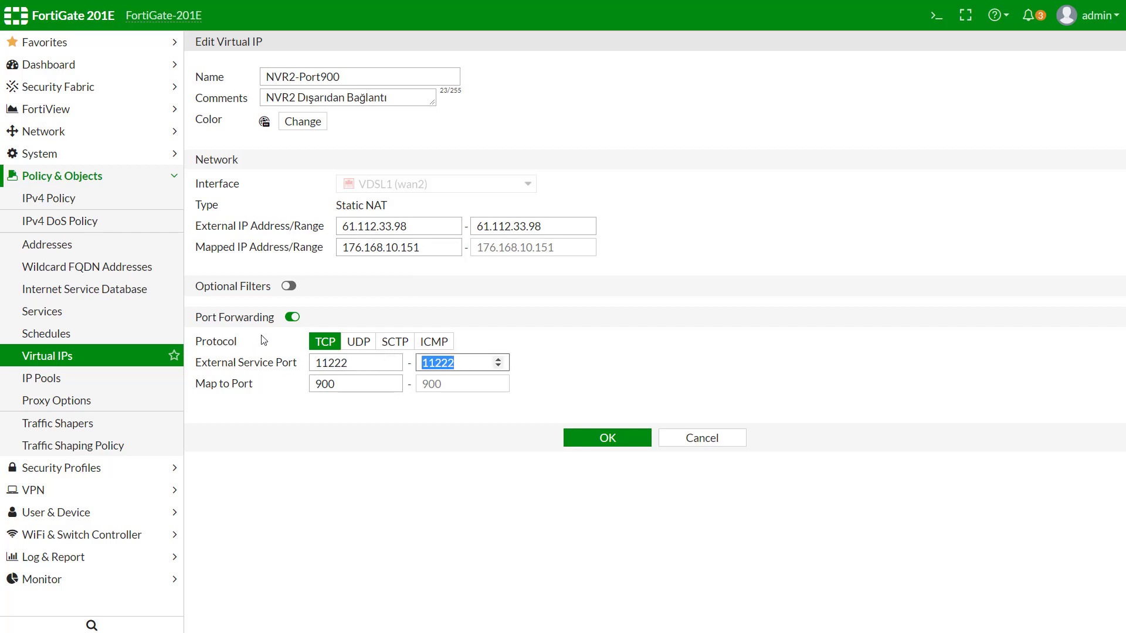
left_click_drag(419, 226, 297, 233)
left_click_drag(389, 363, 277, 348)
key("ctrl+c")
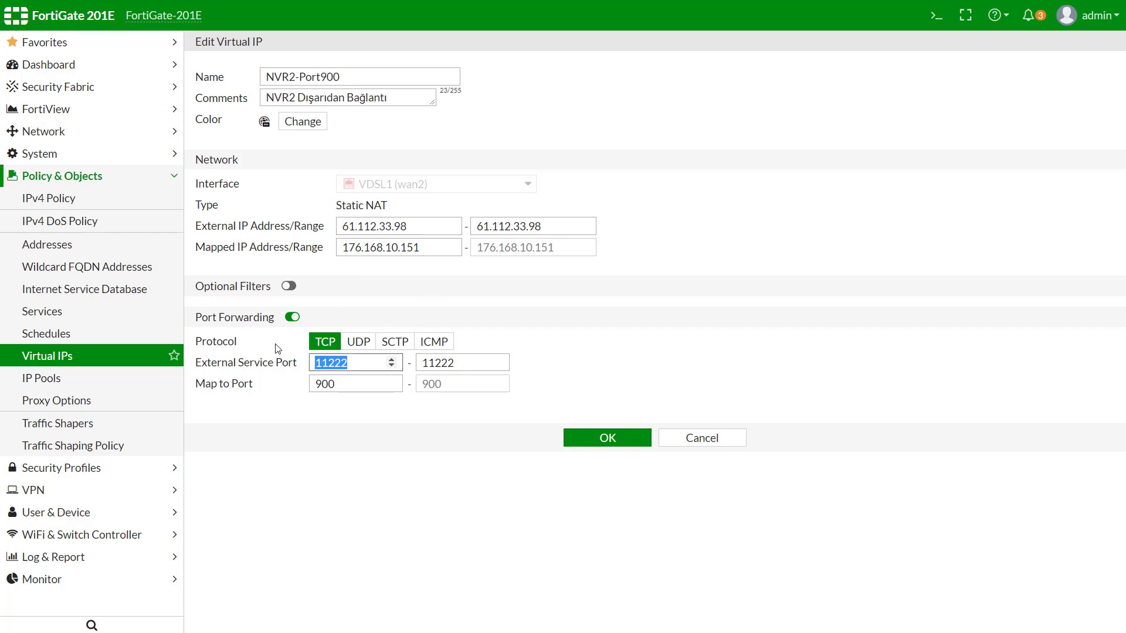
left_click(417, 232)
type(":11")
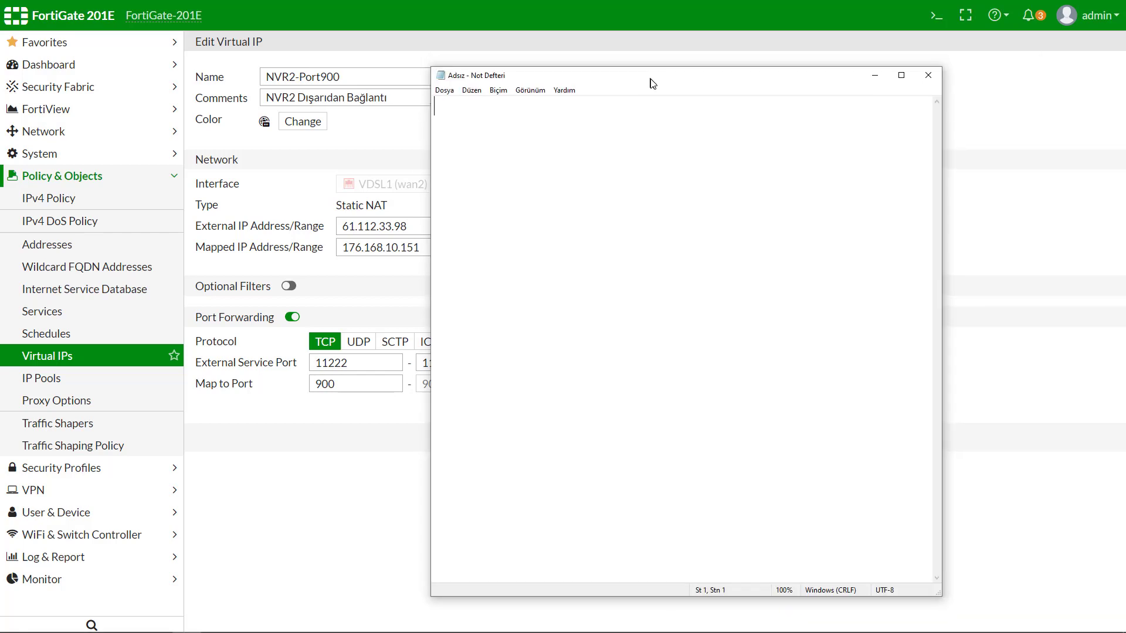
key("ctrl+v")
key("ctrl+z")
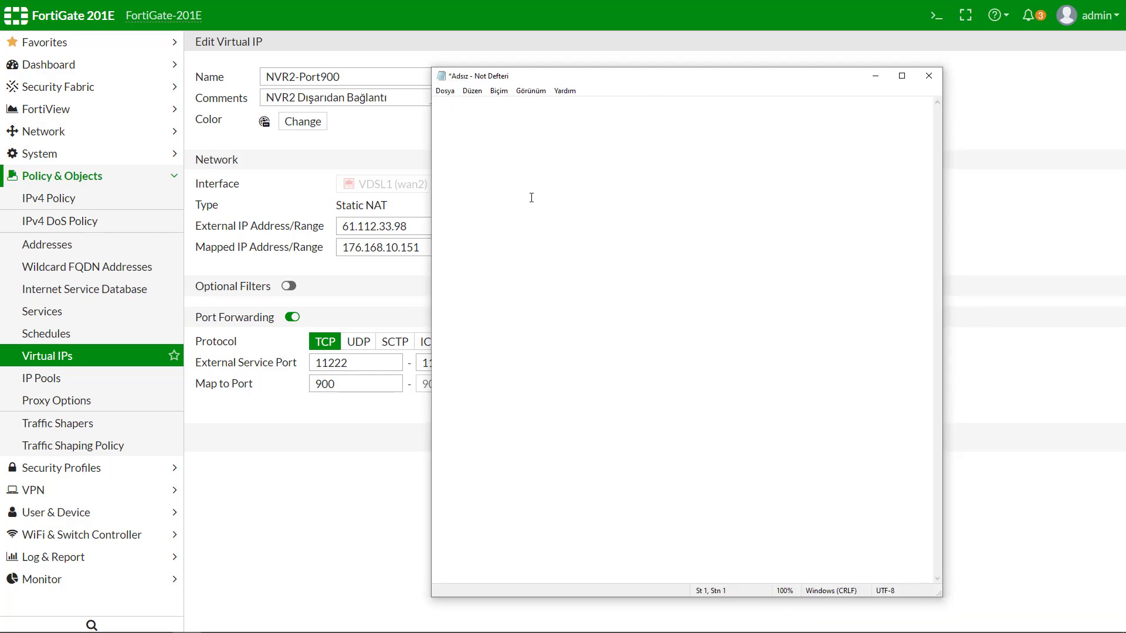
Copy the virtual IP's external IP address 61.112.33.98 into the empty Notepad document.
left_click(402, 227)
double_click(414, 223)
key("ctrl+c")
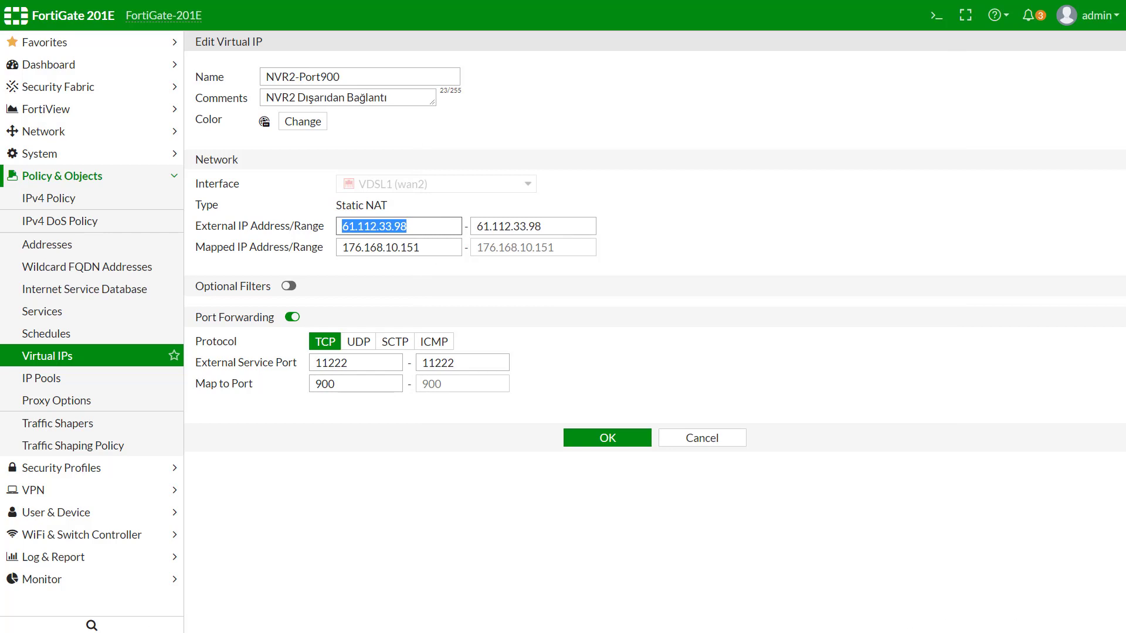
key("alt+Tab")
left_click_drag(740, 81, 1077, 71)
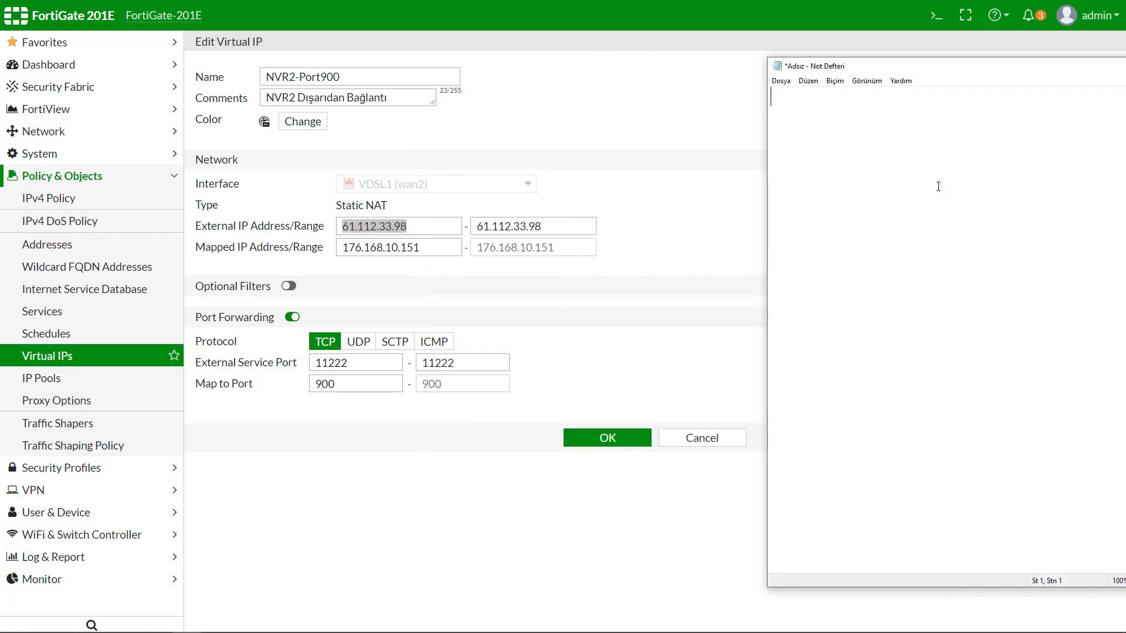
key("ctrl+v")
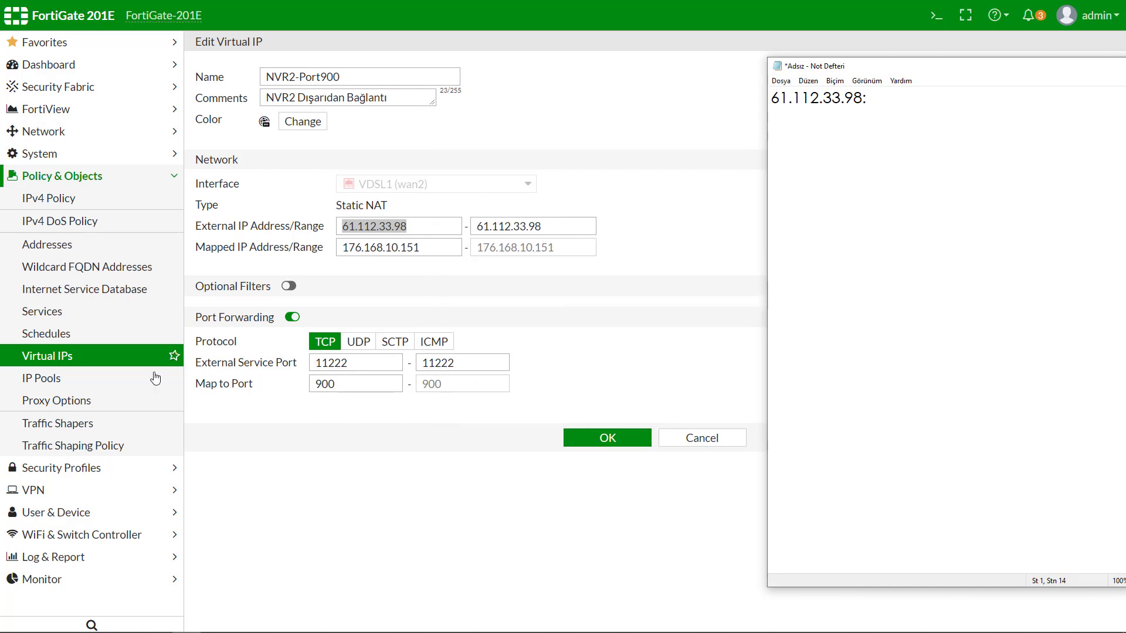
double_click(328, 361)
key("ctrl+c")
key("alt+Tab")
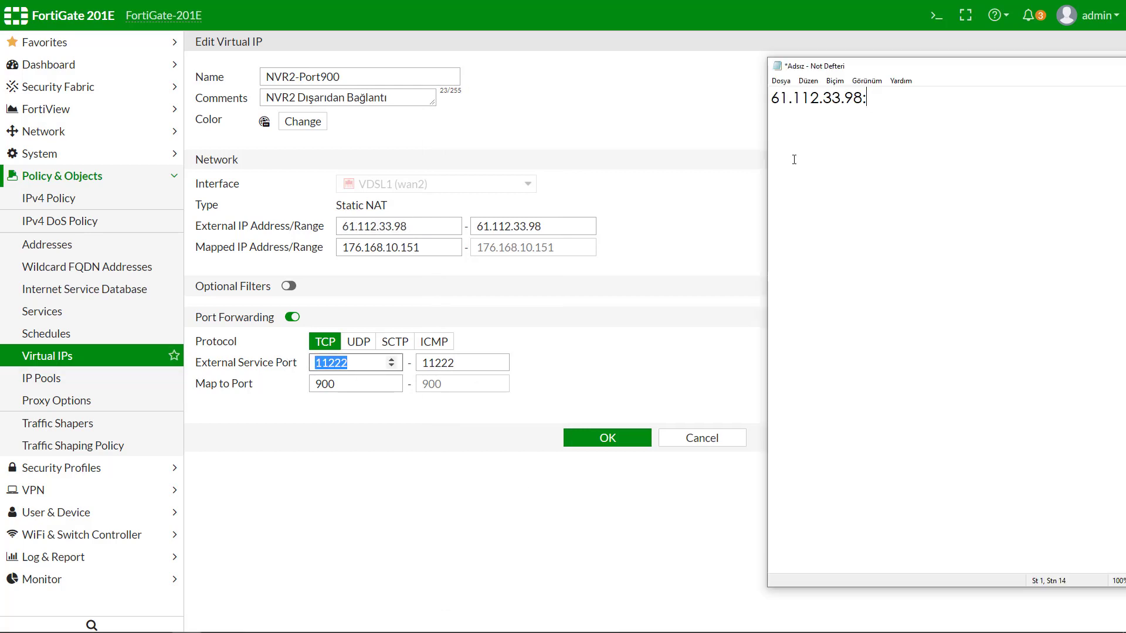
type(":")
key("ctrl+v")
key("ctrl+a")
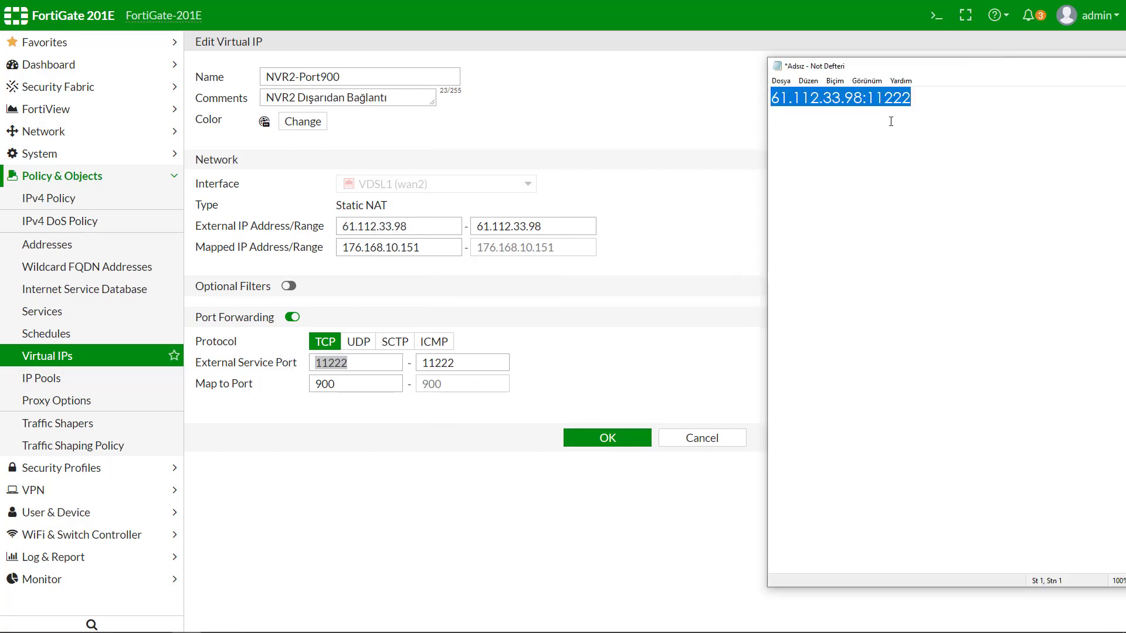
left_click(939, 107)
left_click(662, 306)
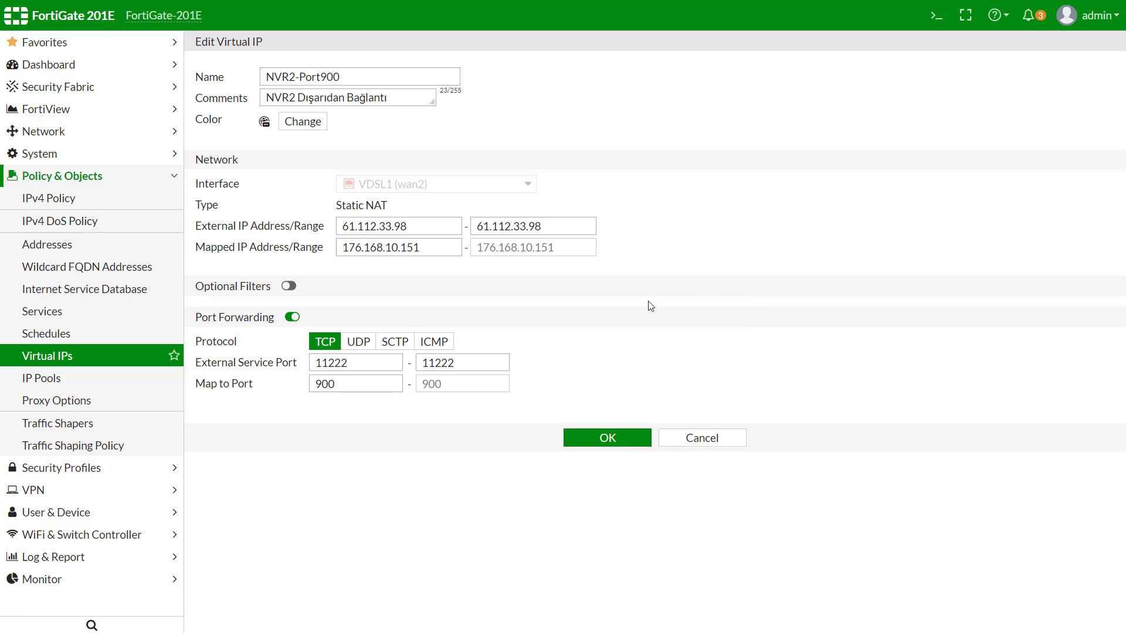
Open the ViasTCP70 virtual IP and examine its external and mapped IP addresses.
left_click(54, 360)
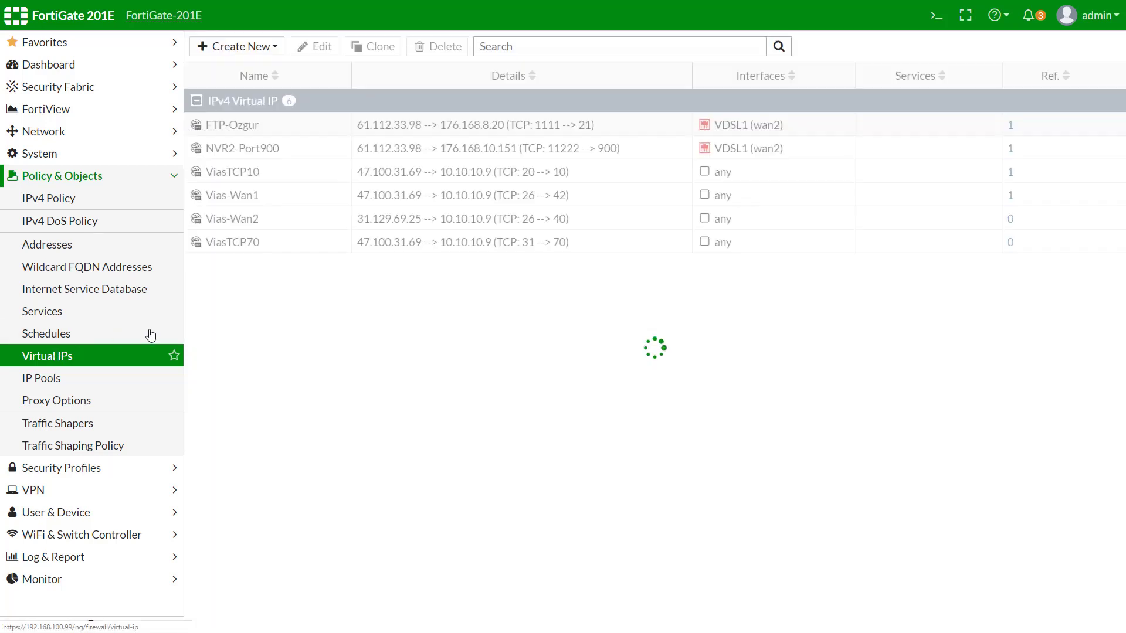
double_click(241, 242)
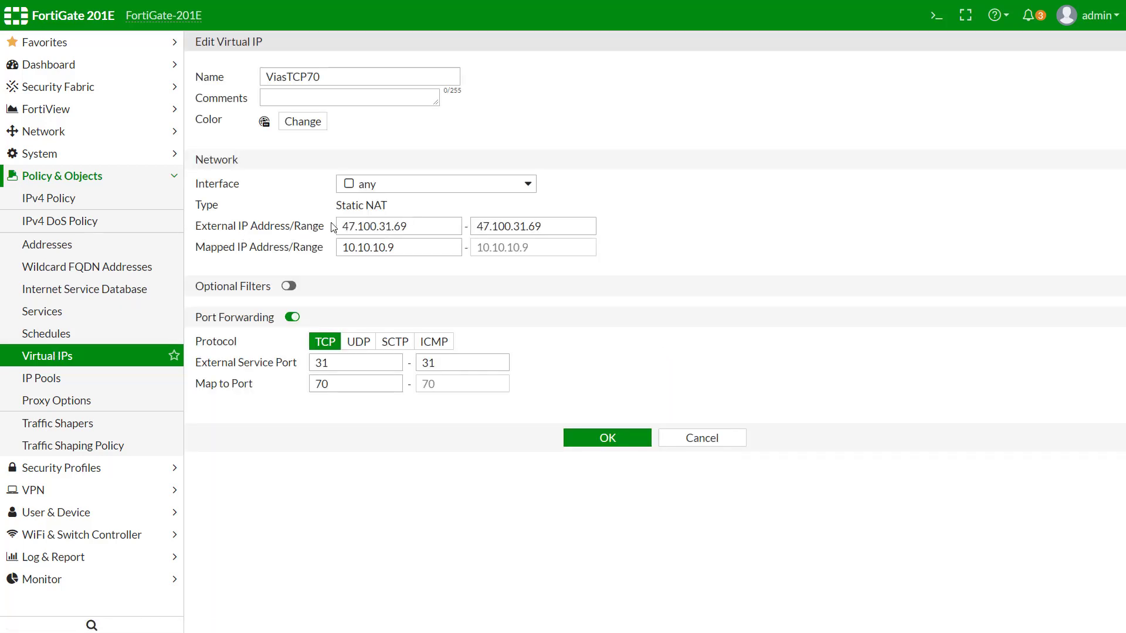
left_click_drag(423, 226, 311, 234)
left_click_drag(404, 247, 337, 248)
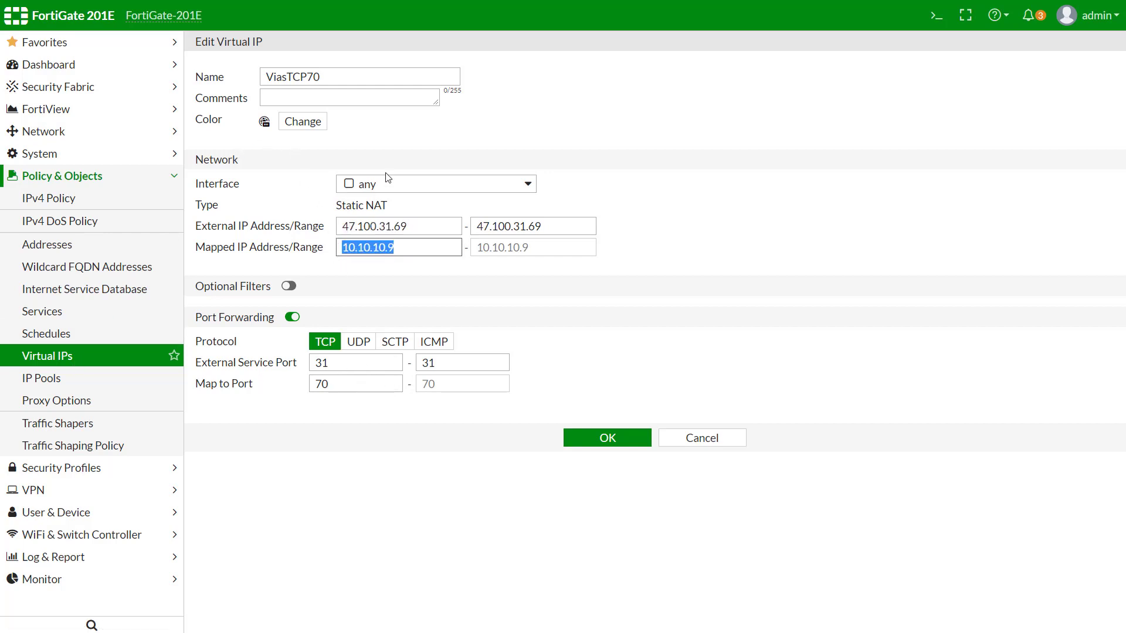
Check the interfaces available for the ViasTCP70 virtual IP and return to the virtual IP list without saving.
left_click(388, 179)
scroll(413, 365, "down", 5)
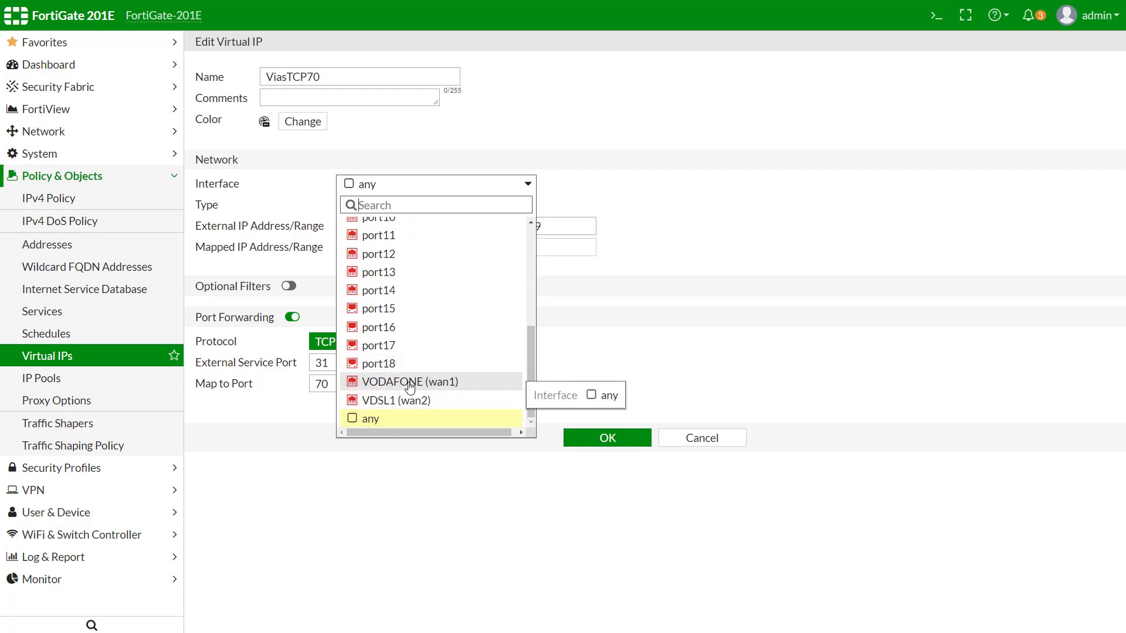
mouse_move(410, 386)
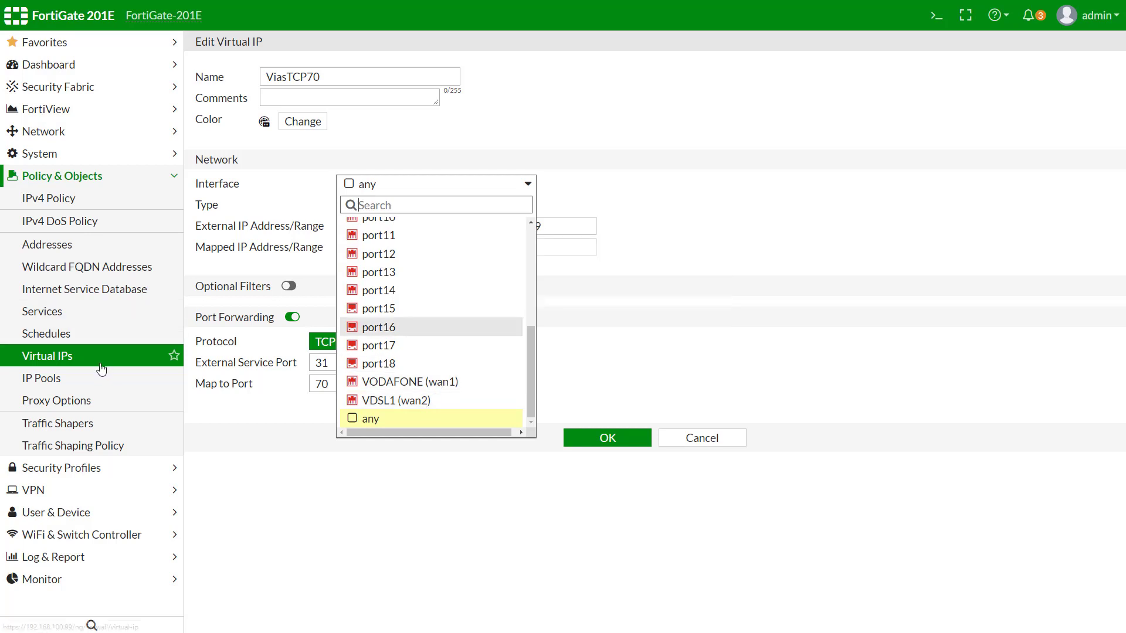
left_click(117, 356)
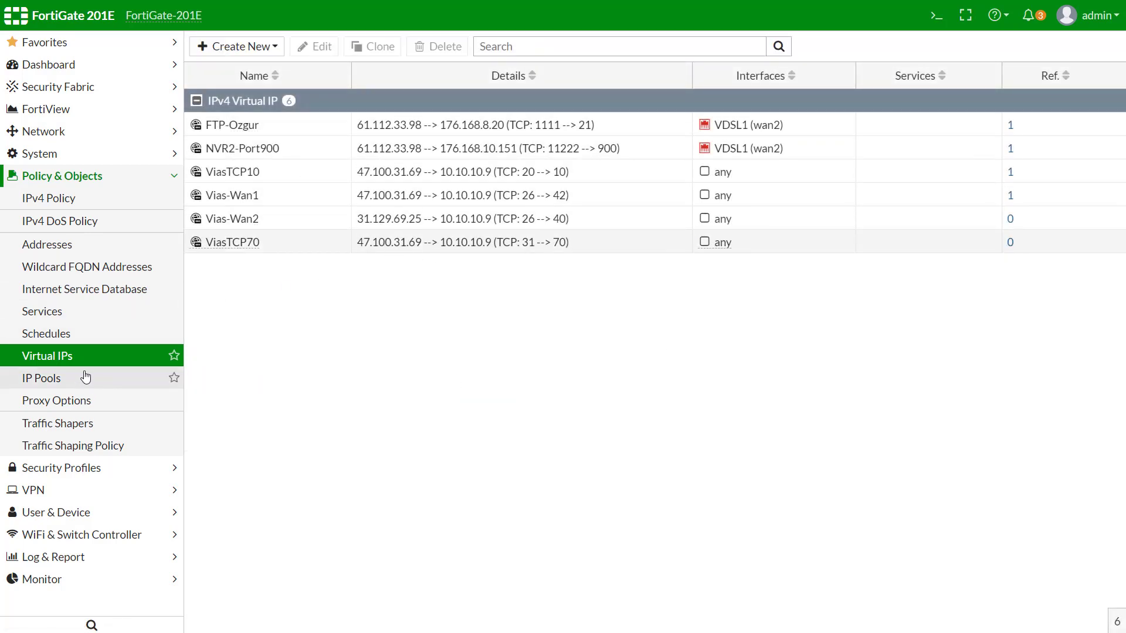
Open the IPv4 policy list and examine the traffic volume of the SSL-VPN to LAN and WAN to LAN policies.
key("ctrl+minus")
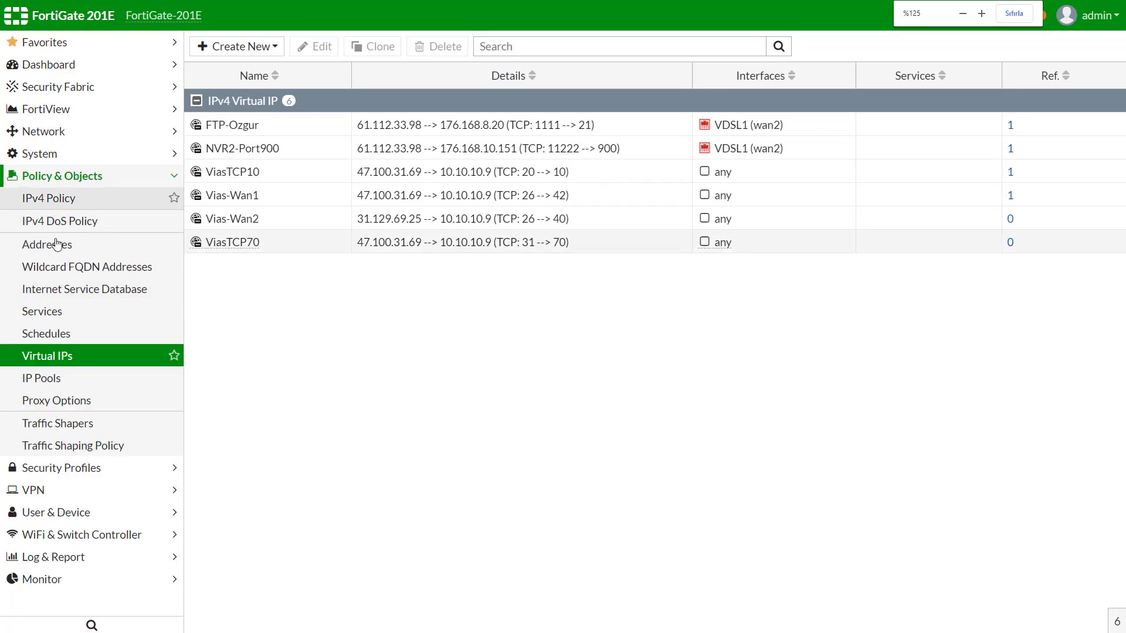
left_click(37, 198)
scroll(696, 339, "down", 1)
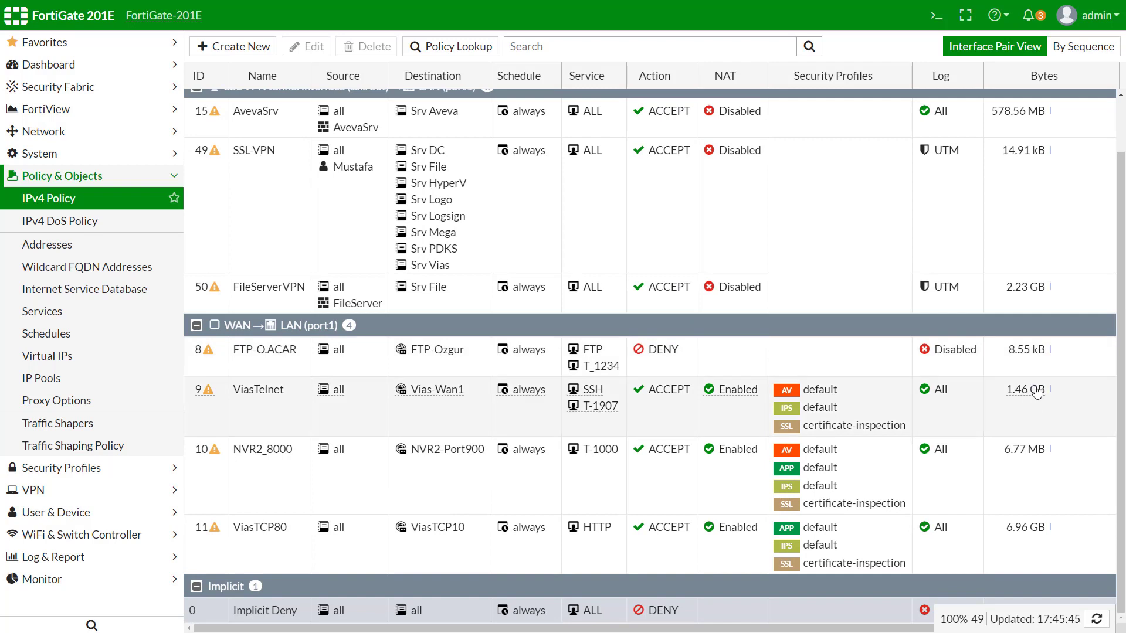
mouse_move(1026, 390)
mouse_move(1026, 456)
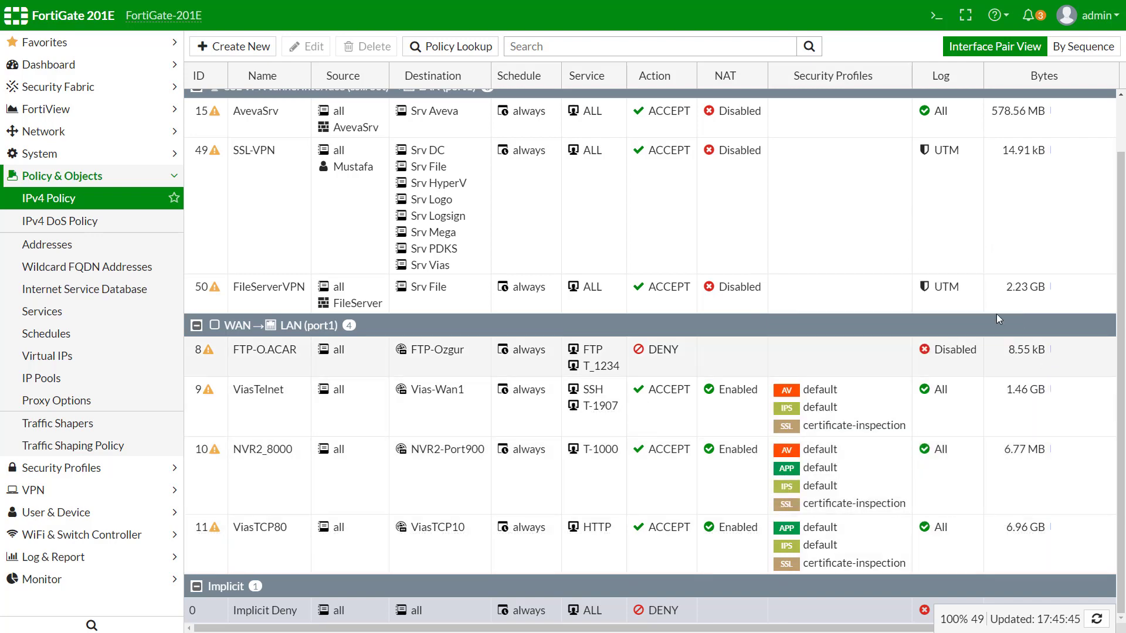
scroll(997, 314, "up", 2)
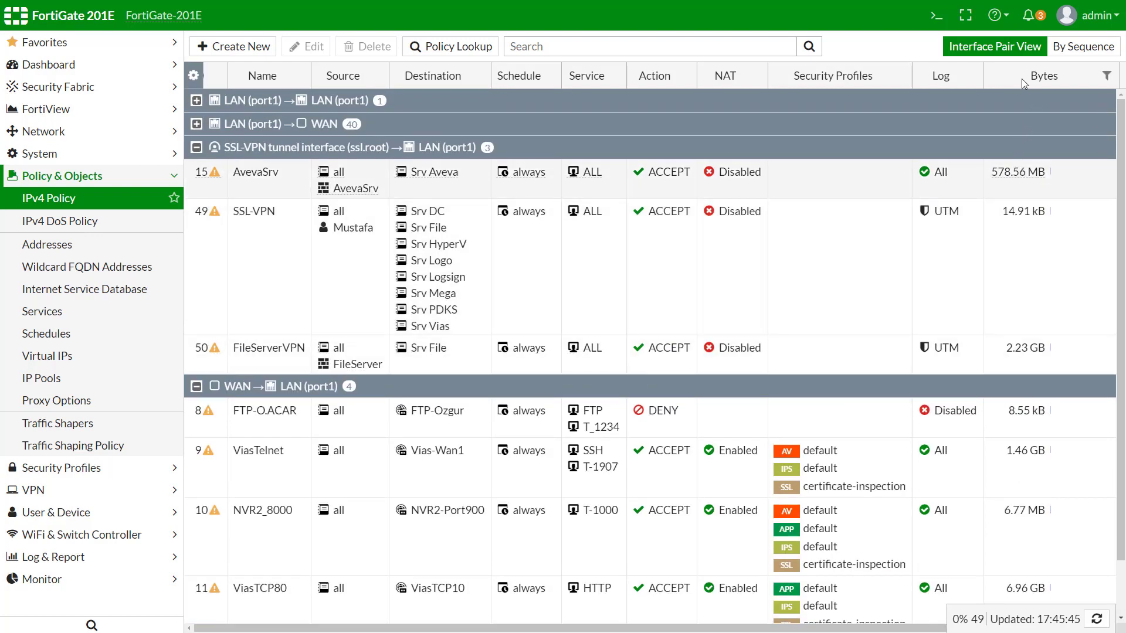
left_click(1107, 76)
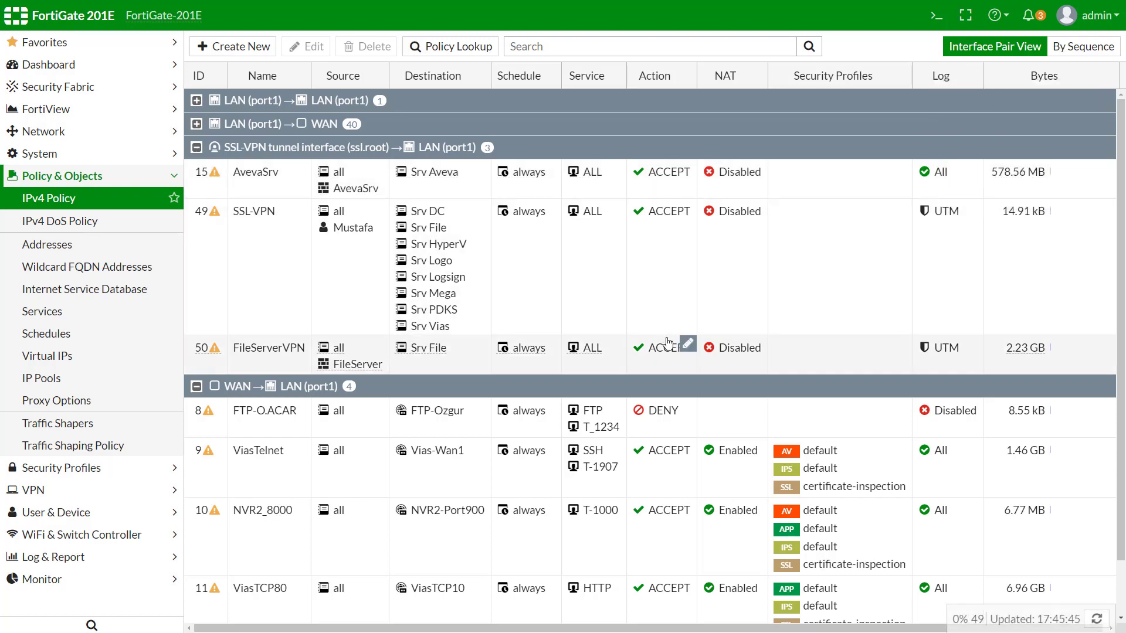
scroll(669, 342, "down", 2)
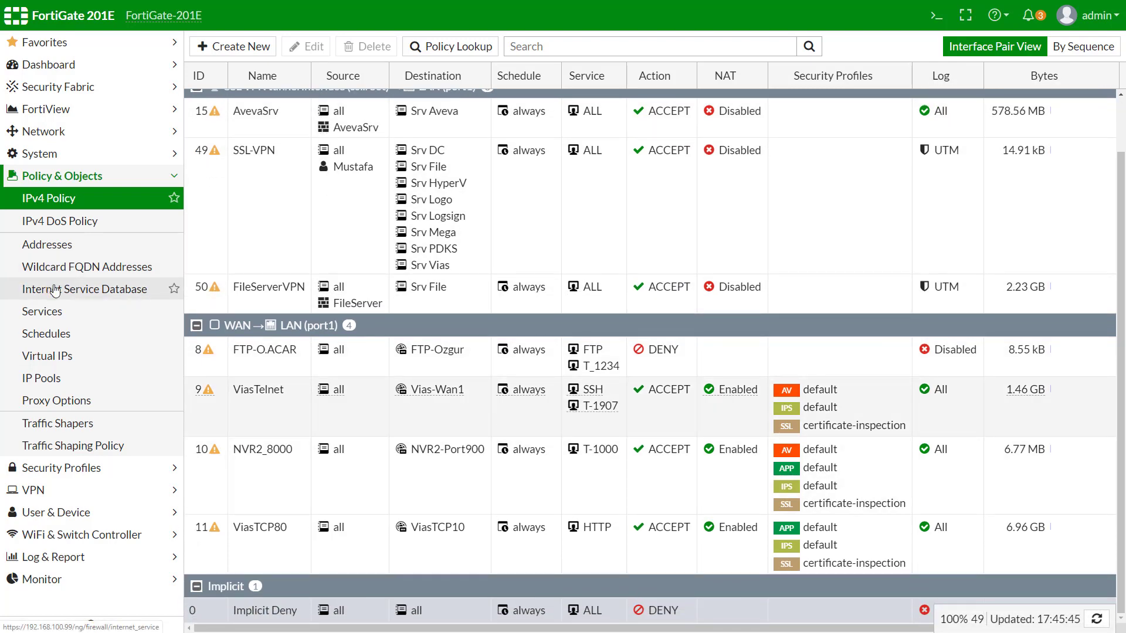
Look through the Schedules, Virtual IPs, IP Pools and Proxy Options pages, including the default proxy profile's settings.
left_click(60, 326)
left_click(62, 335)
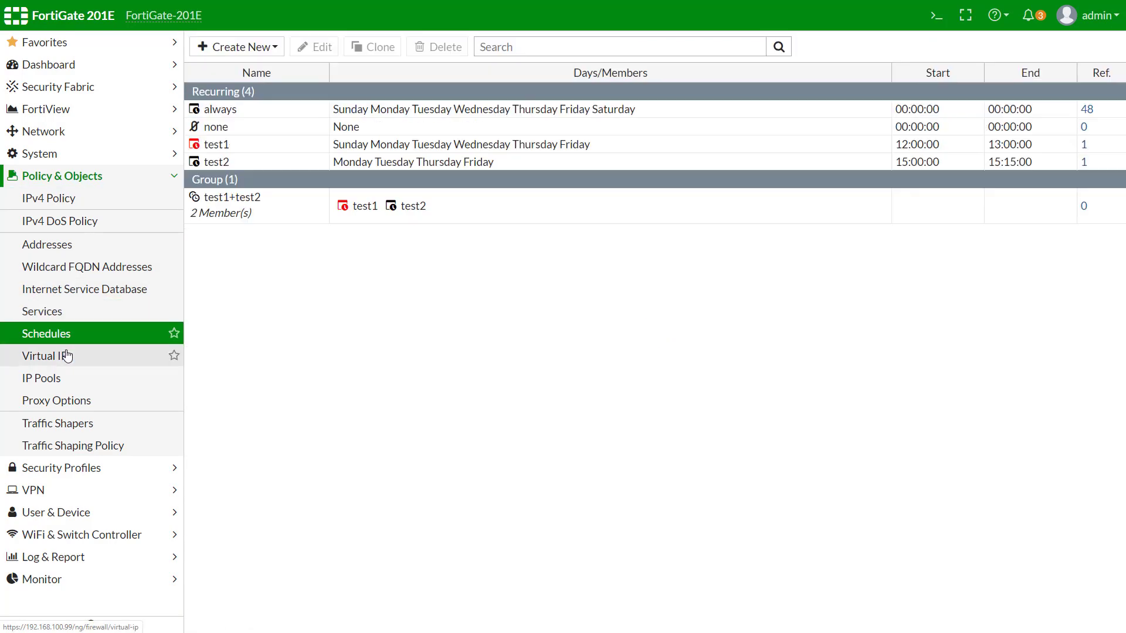
left_click(66, 355)
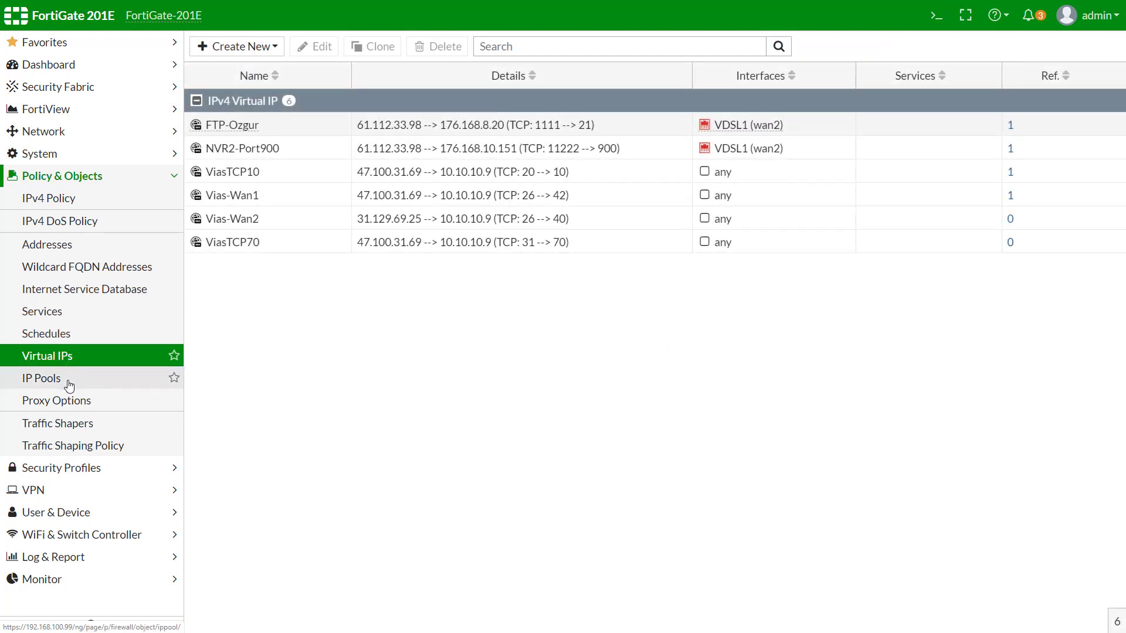
left_click(69, 382)
left_click(72, 402)
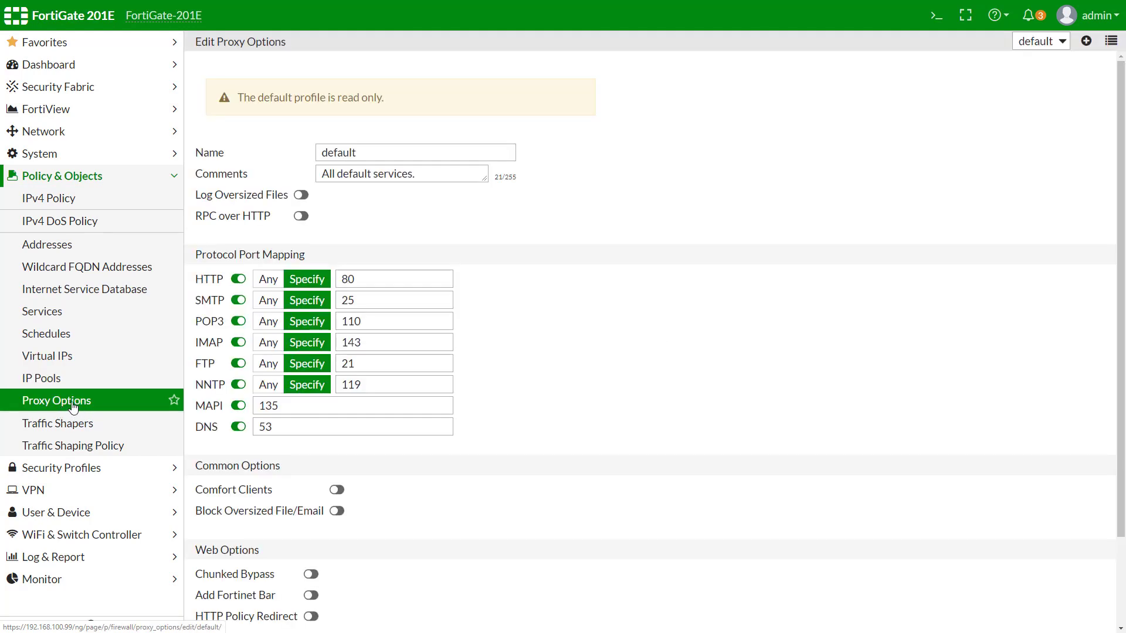
scroll(659, 211, "down", 2)
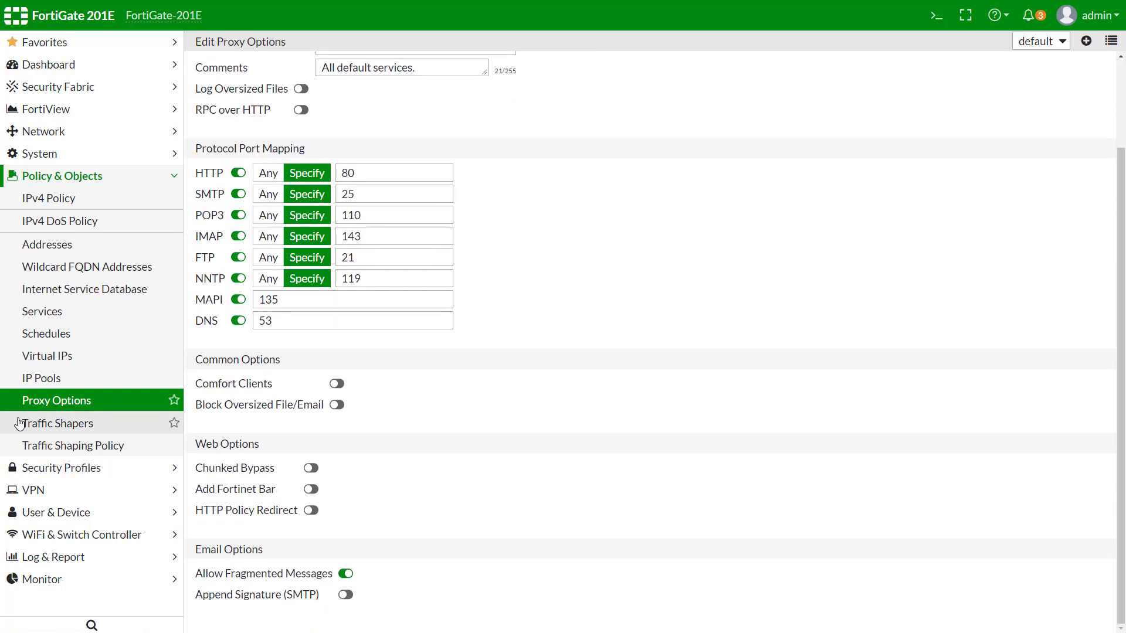
View the Traffic Shapers list and the Traffic Shaping Policy page.
left_click(80, 433)
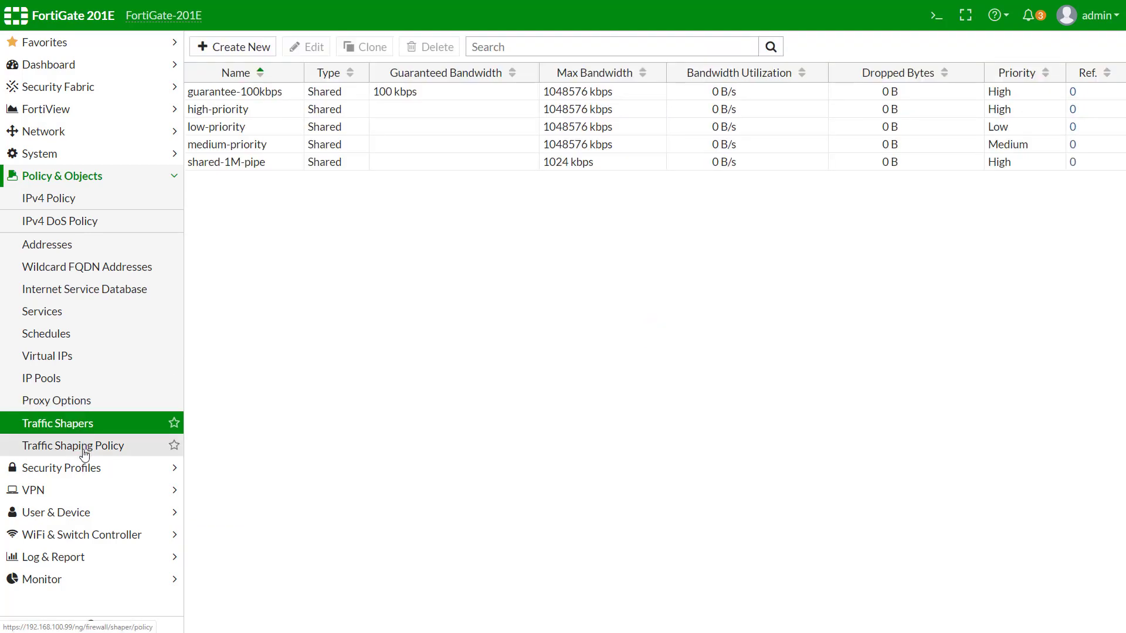
left_click(88, 451)
left_click(82, 467)
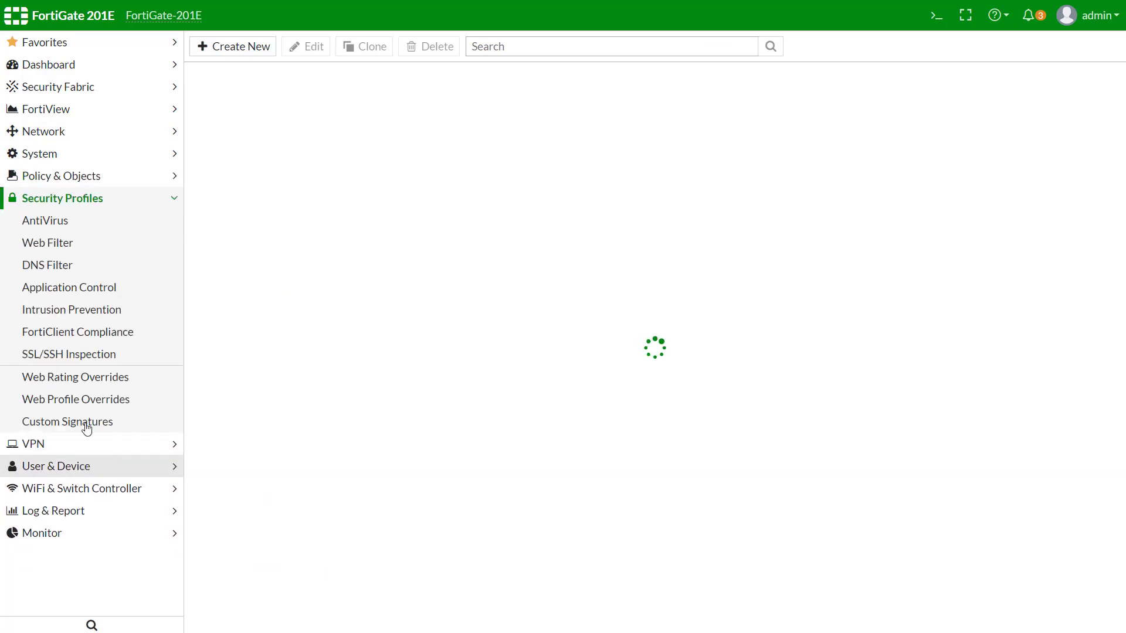
left_click(128, 178)
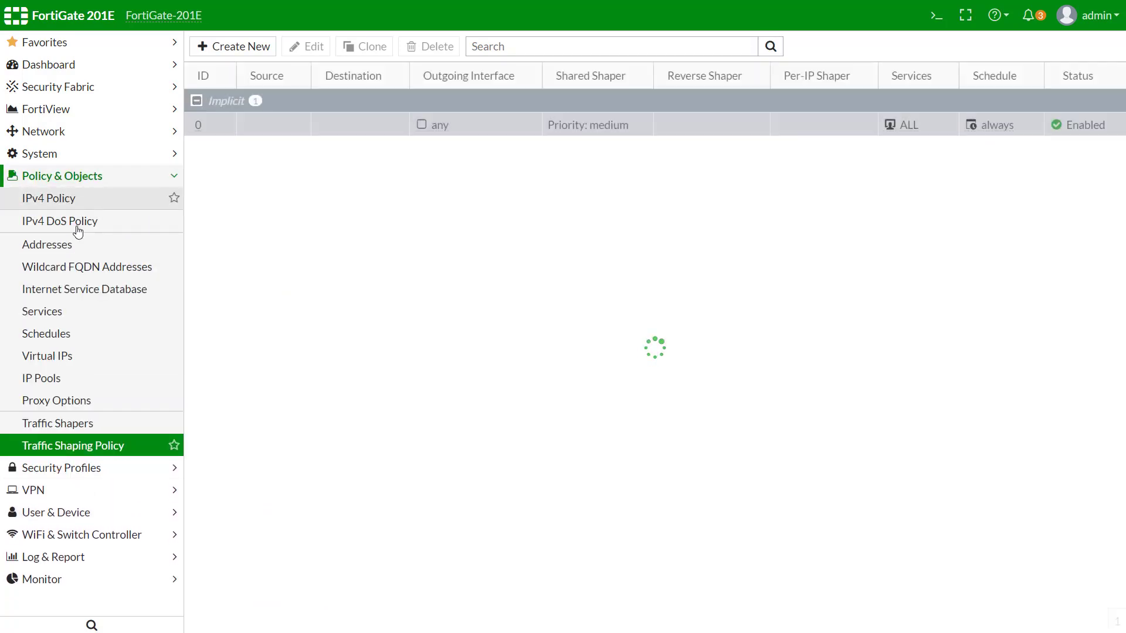
Review the IPv4 policies grouped by interface pair and open the IP Pools page.
left_click(79, 201)
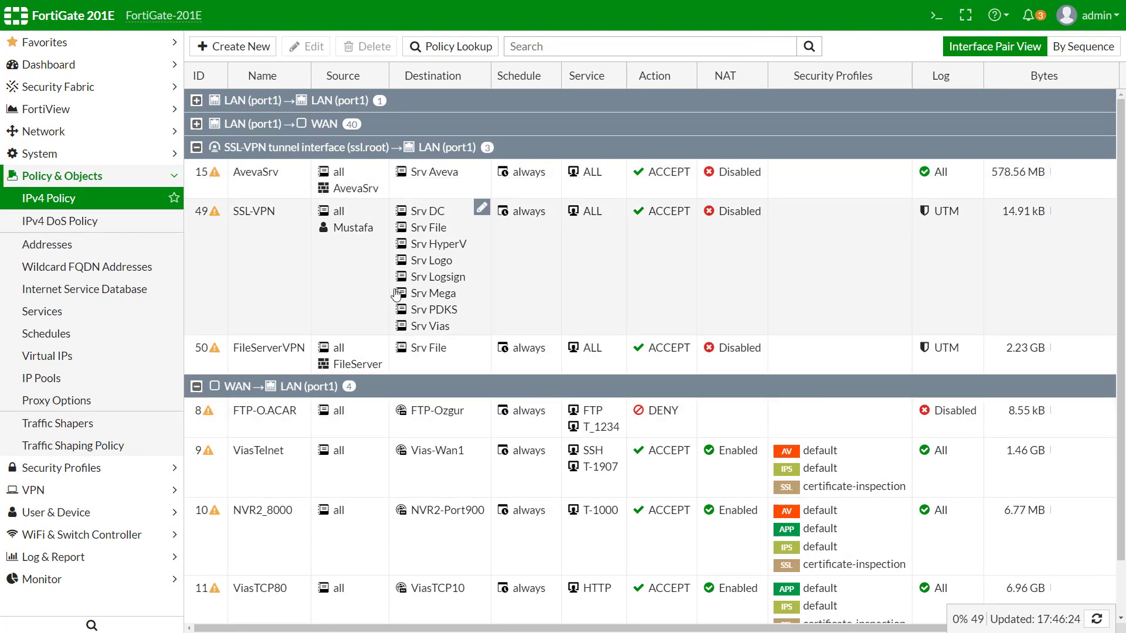
mouse_move(415, 297)
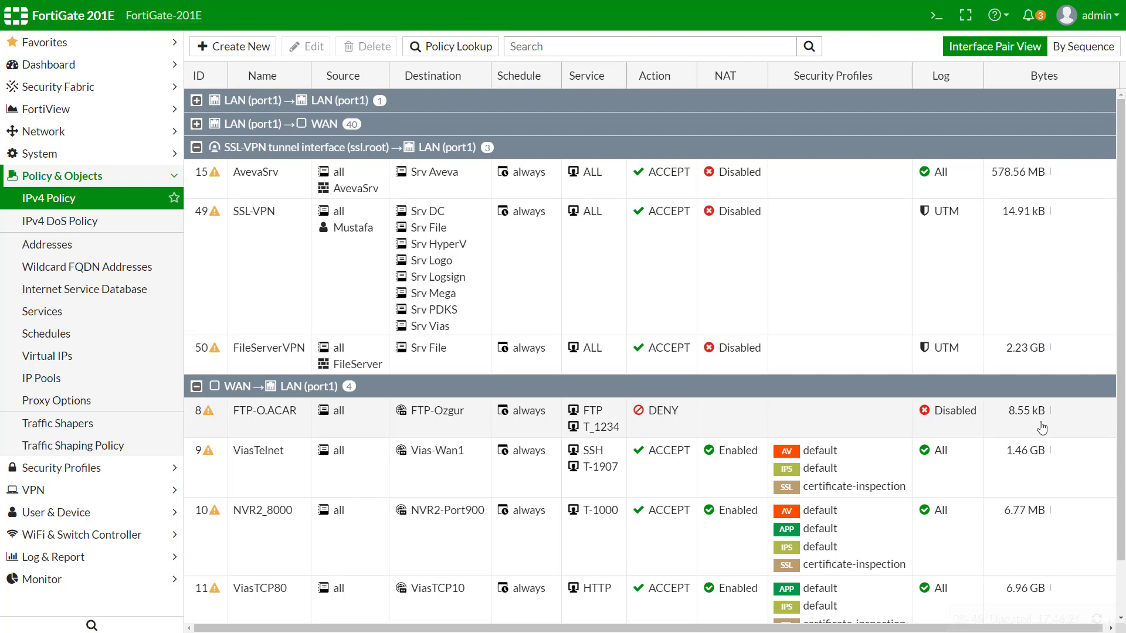
left_click(57, 387)
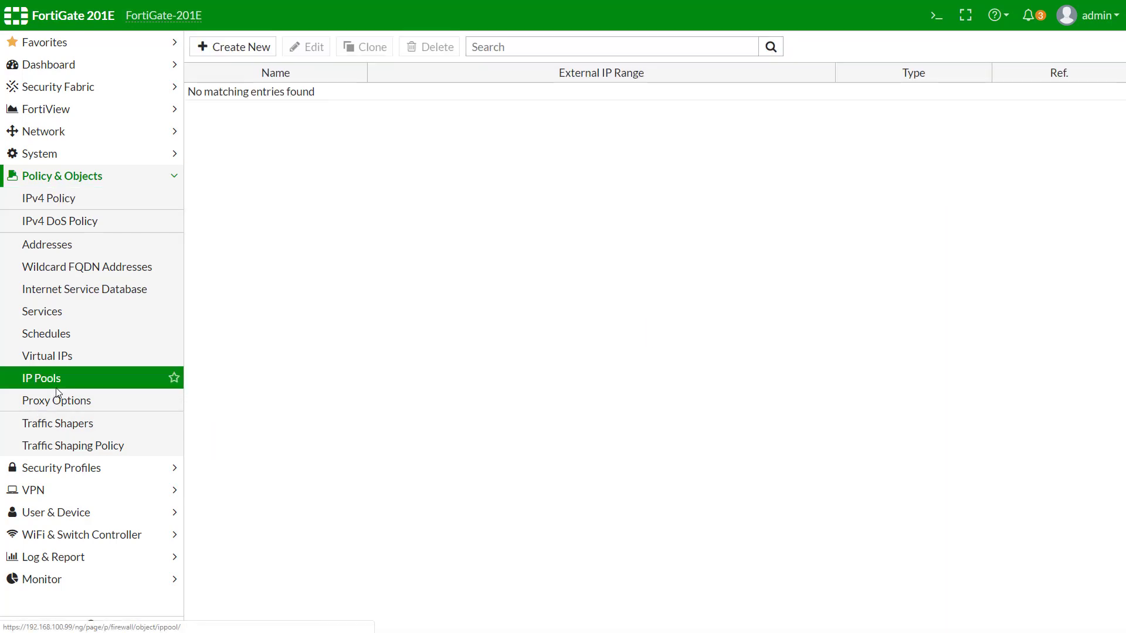
Return to the IPv4 policies and collapse the SSL-VPN to LAN and WAN to LAN groups.
left_click(107, 225)
left_click(109, 202)
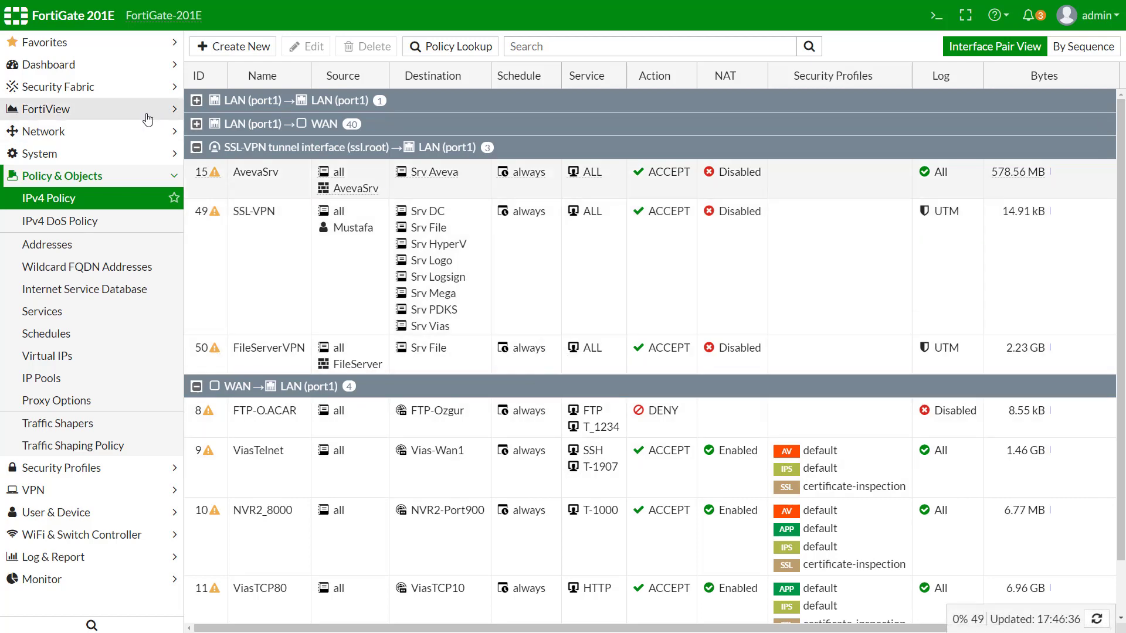
left_click(197, 147)
left_click(197, 171)
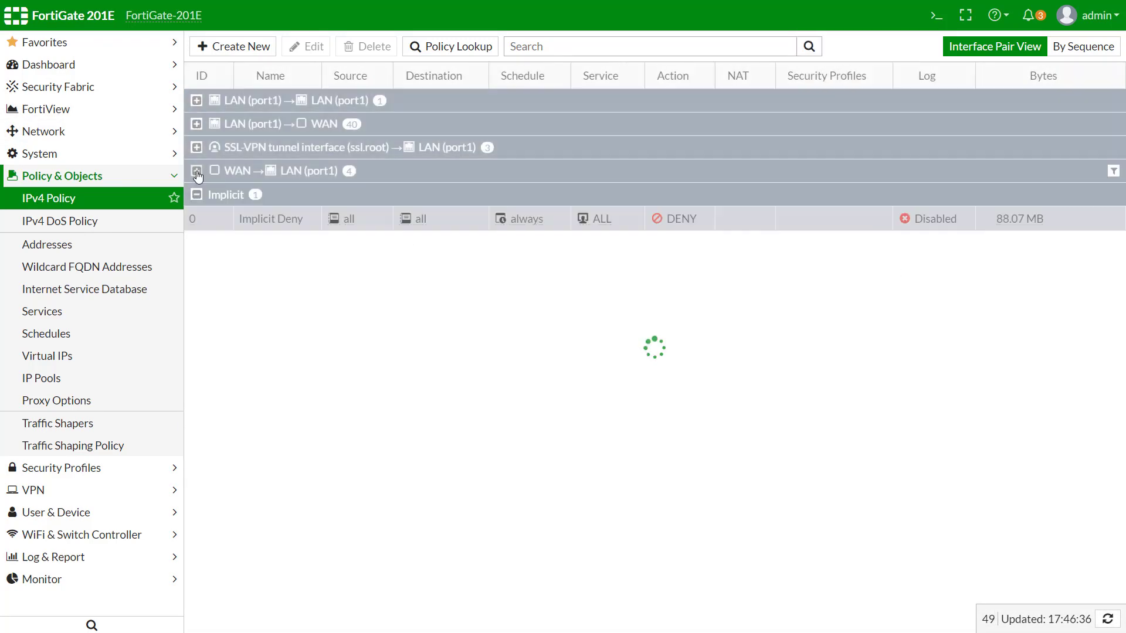